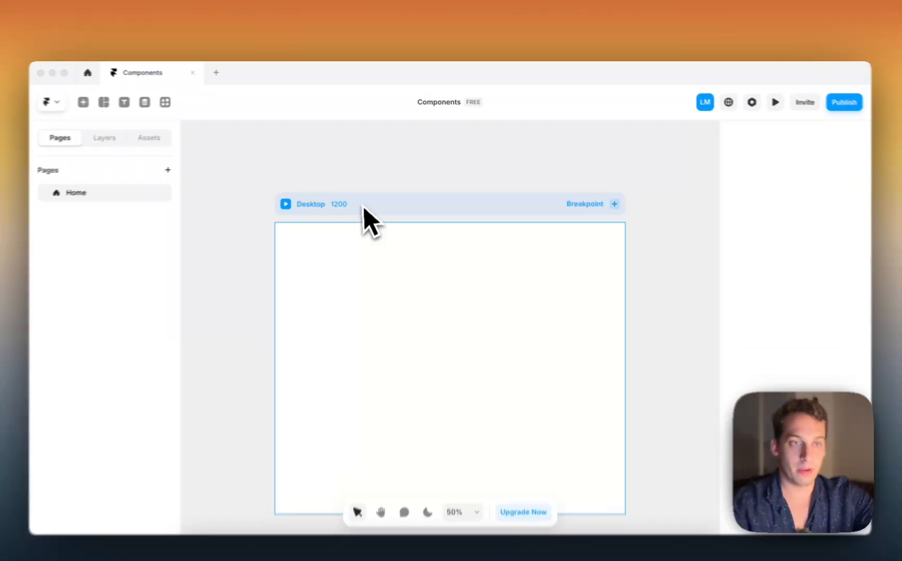
- Add Tablet and Phone breakpoints to the Home page beside the Desktop breakpoint
click(298, 169)
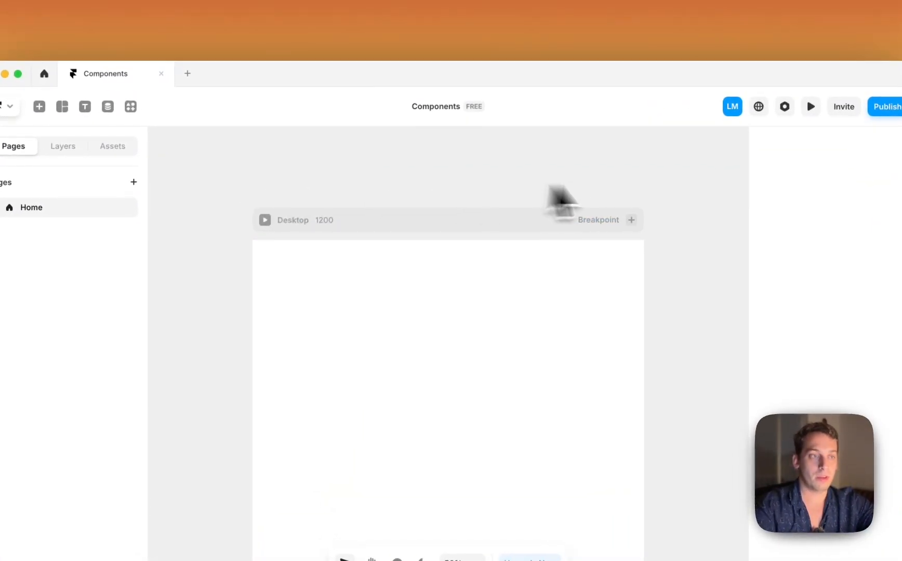
click(631, 220)
click(605, 246)
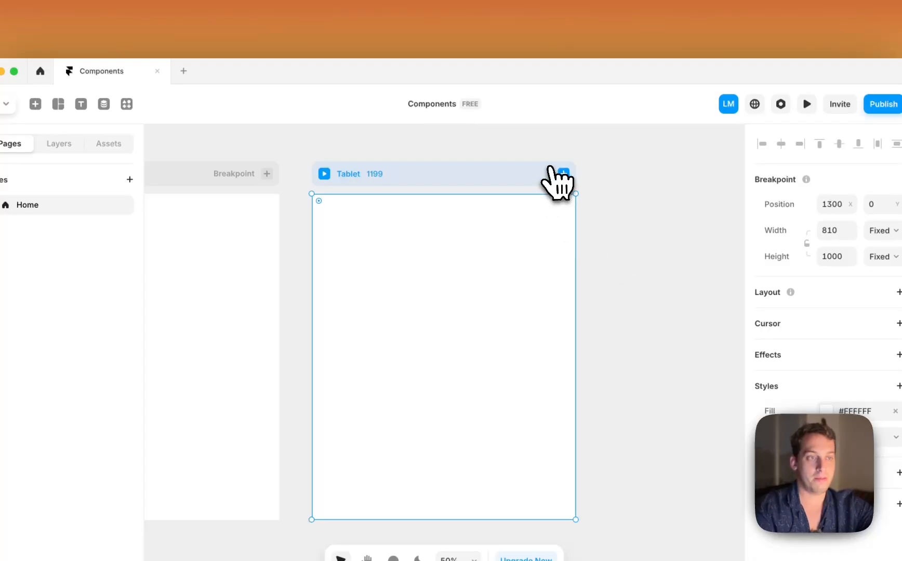
click(563, 173)
click(582, 208)
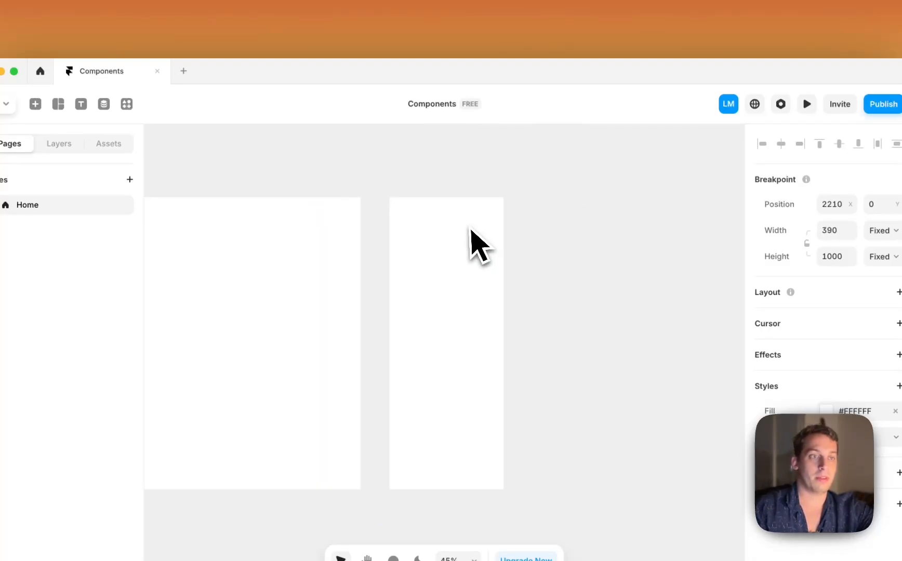
scroll(469, 228, down, 4)
scroll(468, 225, left, 3)
click(258, 185)
click(451, 179)
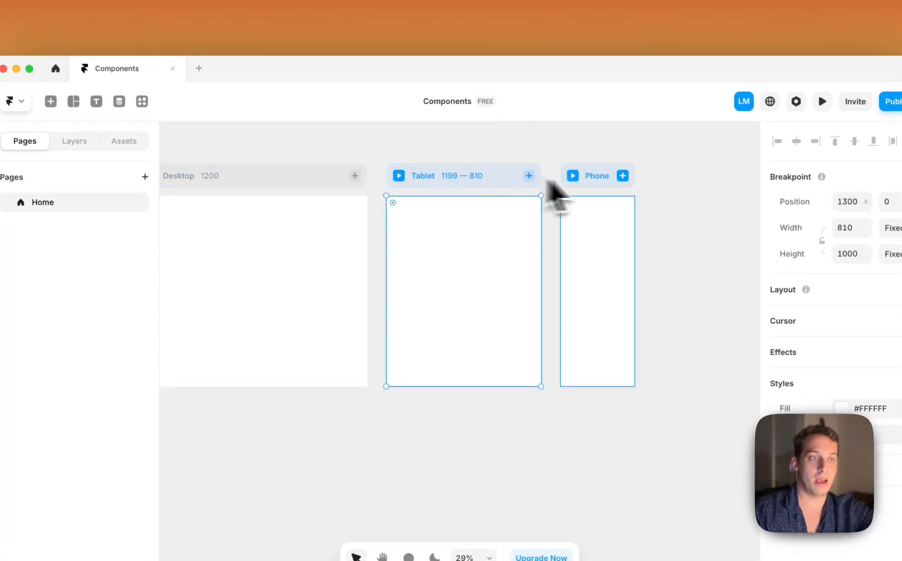
click(598, 177)
scroll(325, 252, left, 3)
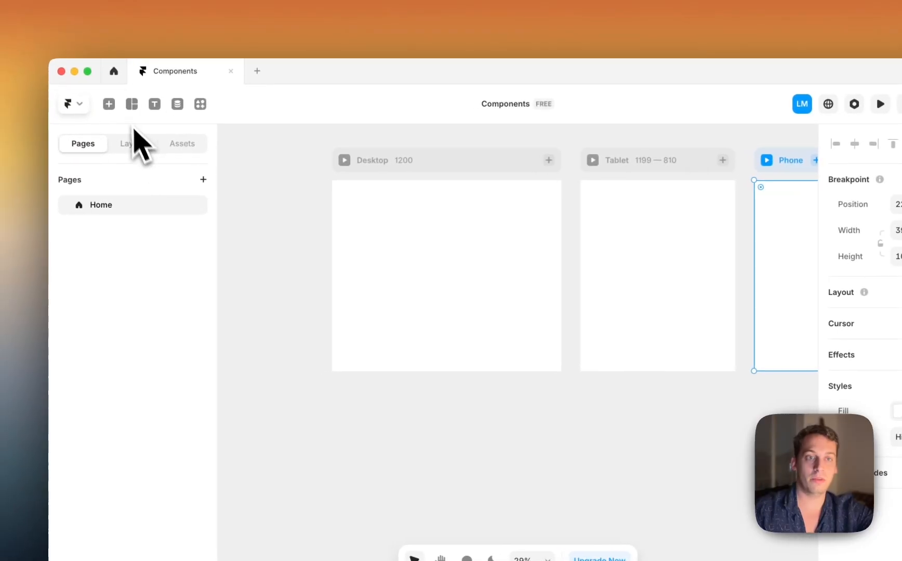
- Draw a full-width frame about 1200 by 85 px along the upper edge of the Desktop breakpoint
click(131, 104)
click(141, 139)
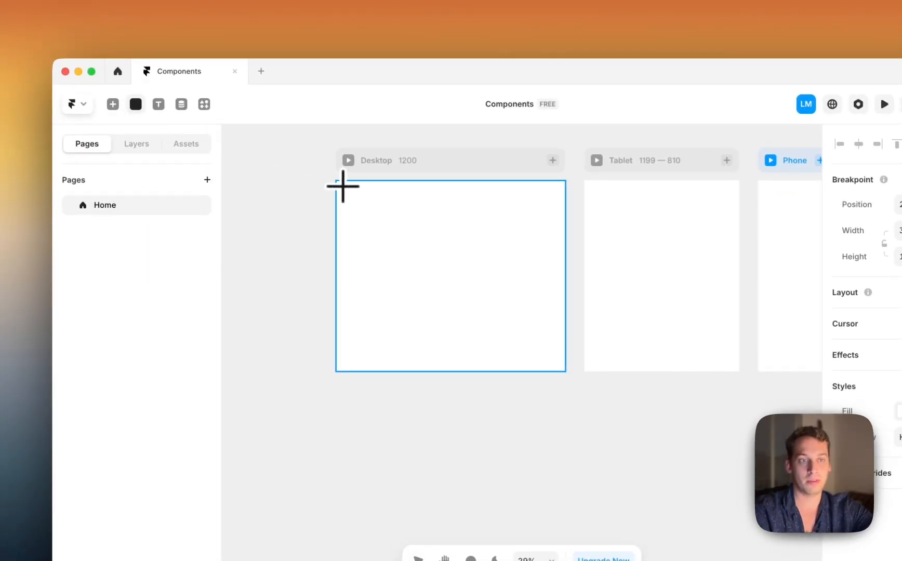
drag(336, 181, 567, 212)
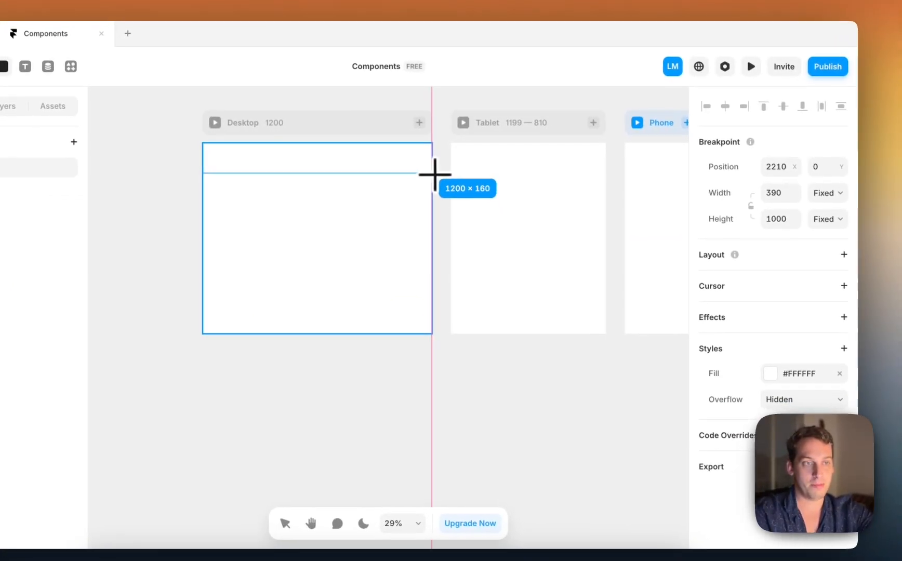
drag(435, 175, 434, 161)
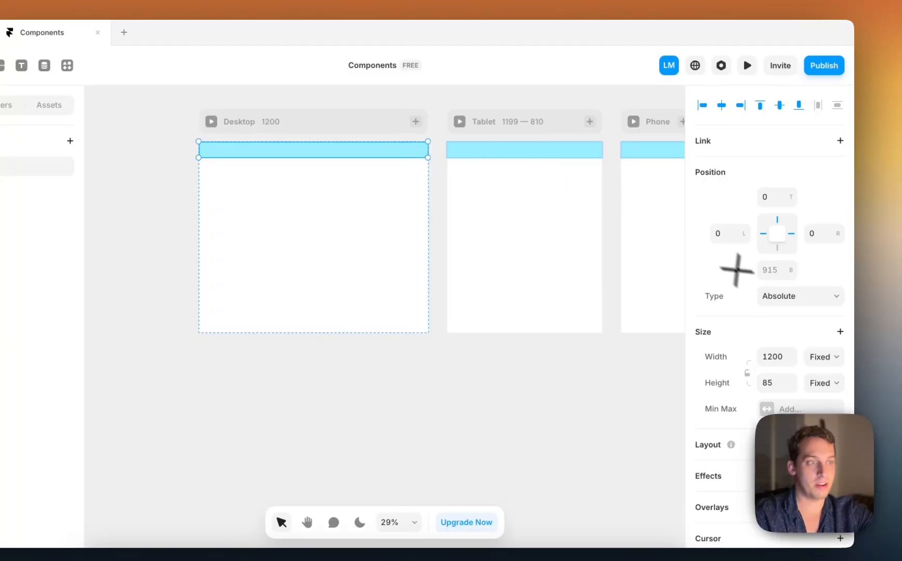
- Set the new frame's height to 70 px, keeping its width fixed at 1200
click(773, 383)
text(700)
key(Return)
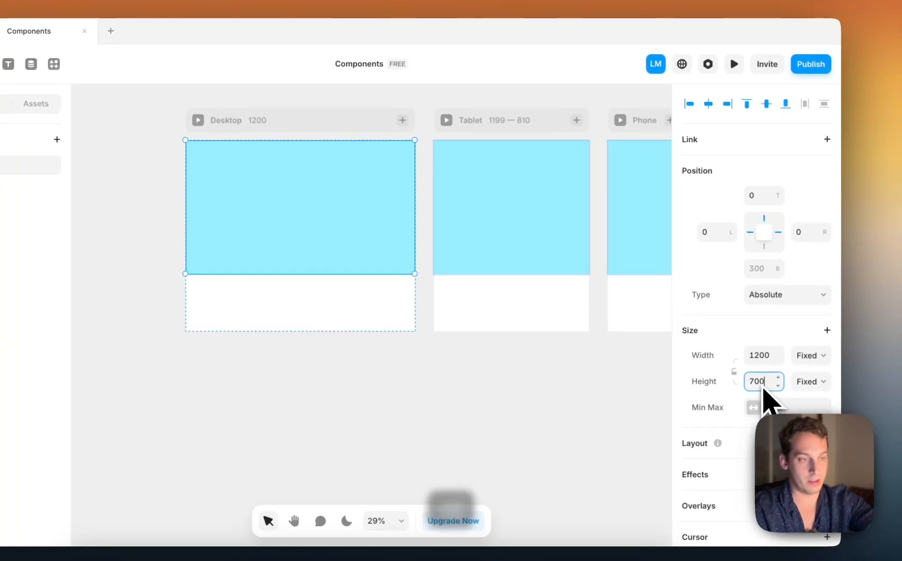
key(BackSpace)
key(Return)
click(808, 355)
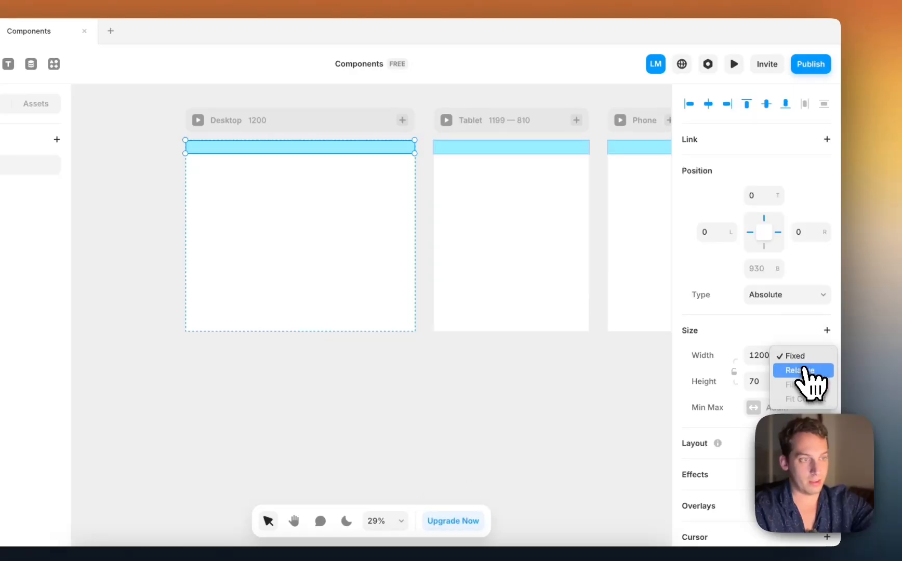
click(746, 359)
- Set the Desktop breakpoint's height to Fit Content
click(336, 125)
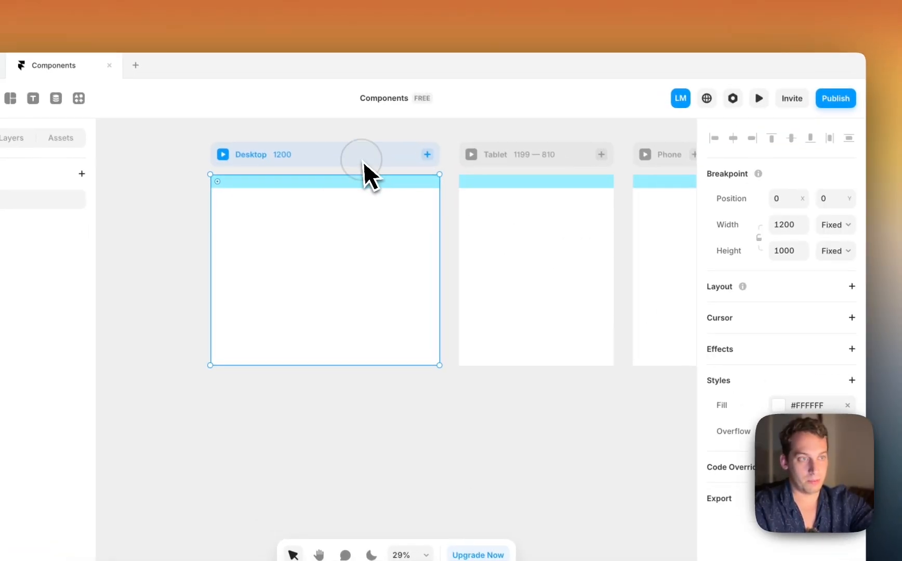
click(834, 250)
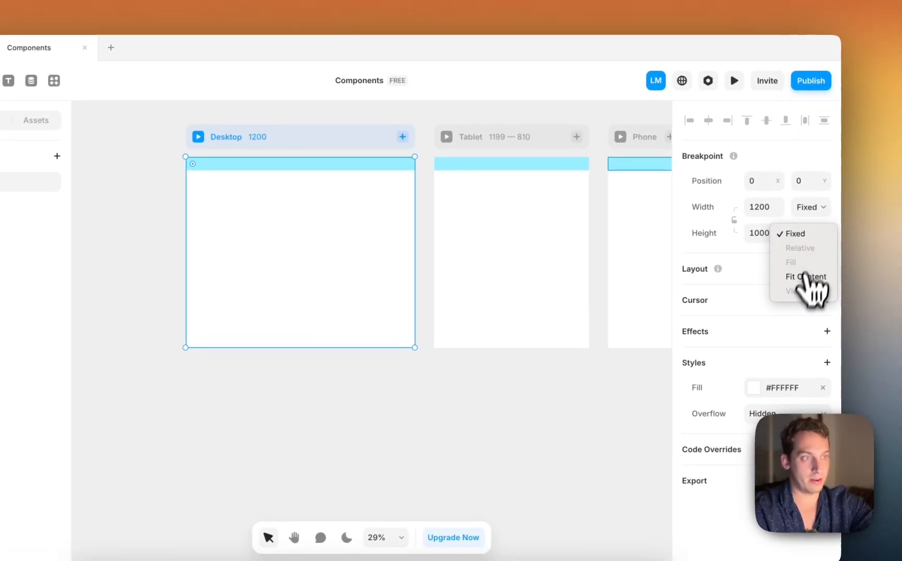
click(805, 277)
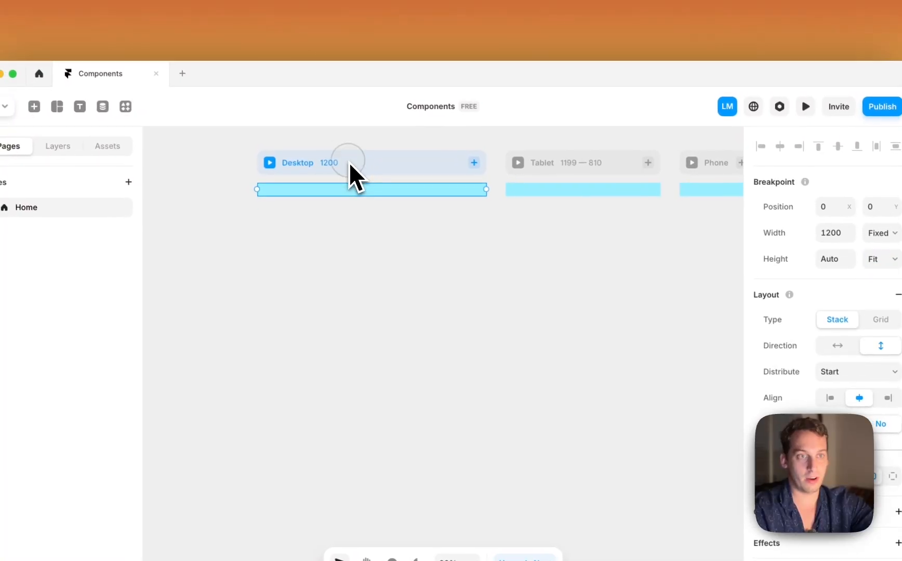
- Rename the frame inside the Desktop breakpoint as Navbar
click(467, 193)
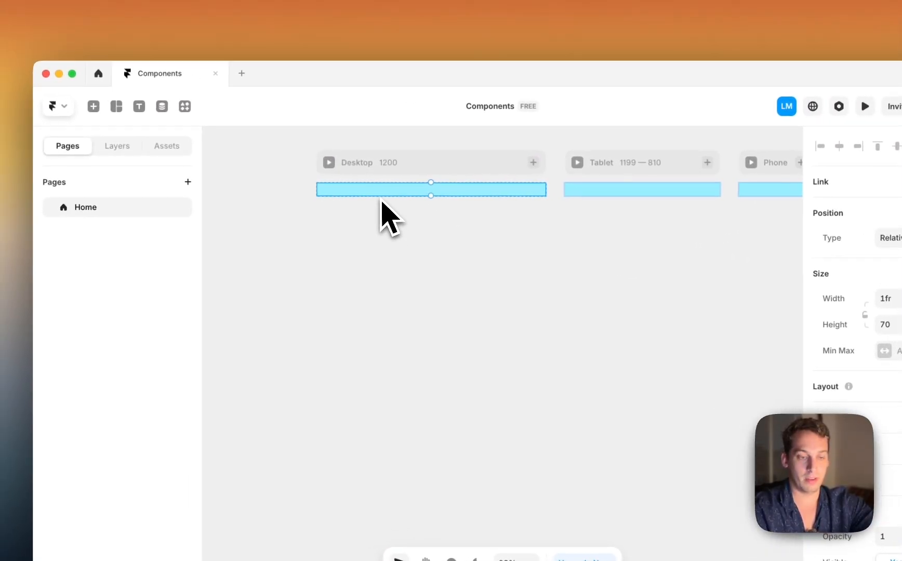
click(117, 145)
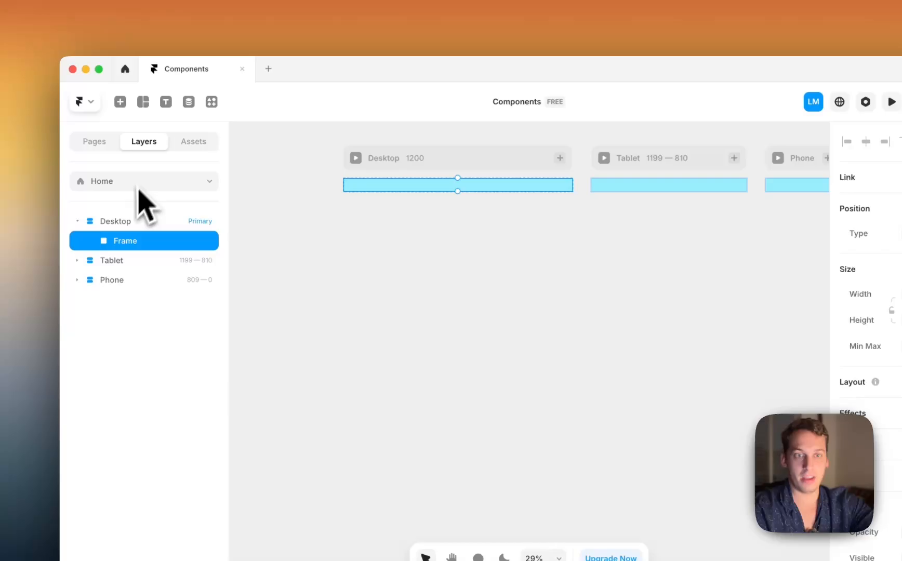
double_click(117, 248)
text(Navbar)
key(Return)
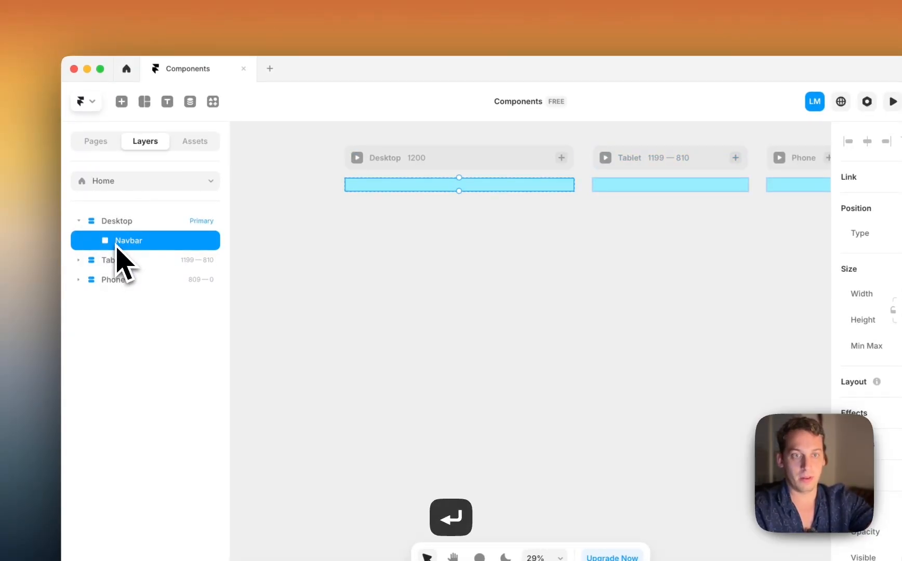
- Duplicate the Navbar frame and rename the copy as Hero
right_click(123, 247)
click(110, 247)
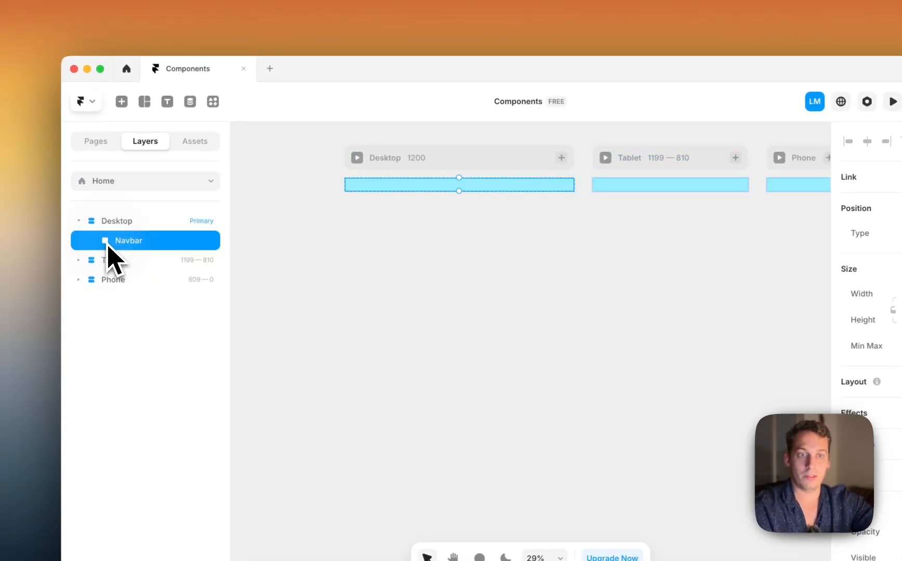
key(super+d)
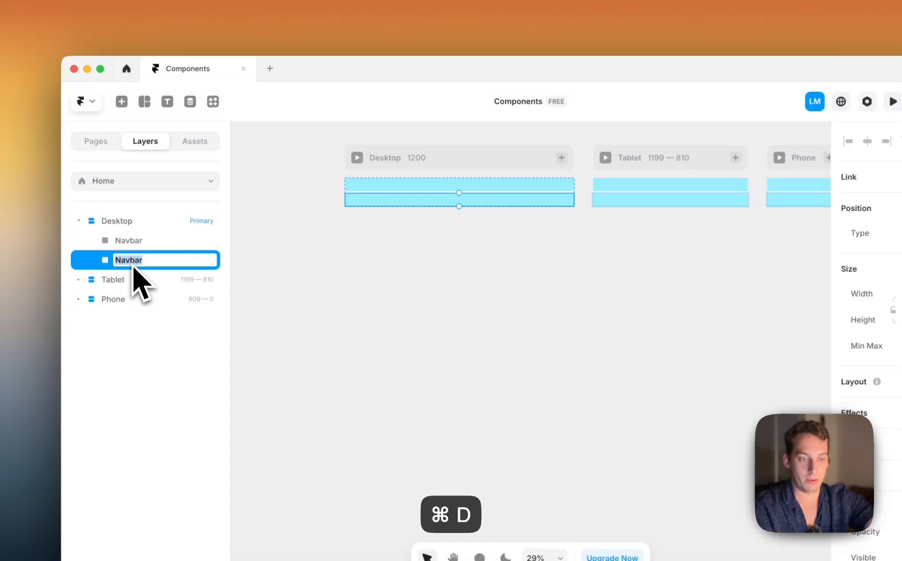
click(133, 266)
text(Hero)
key(Return)
- Set the gap of the Desktop breakpoint's stack layout to 0
click(441, 159)
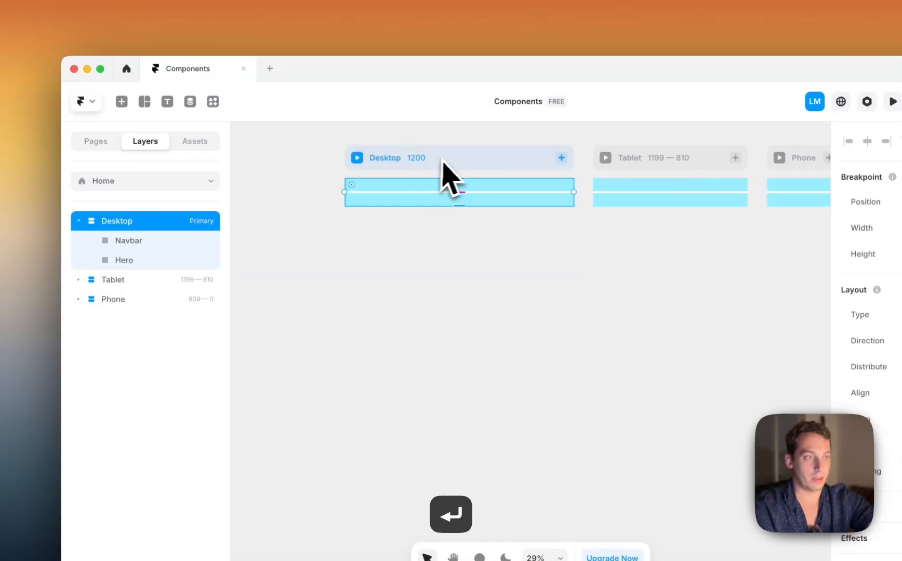
click(787, 414)
text(0)
key(Return)
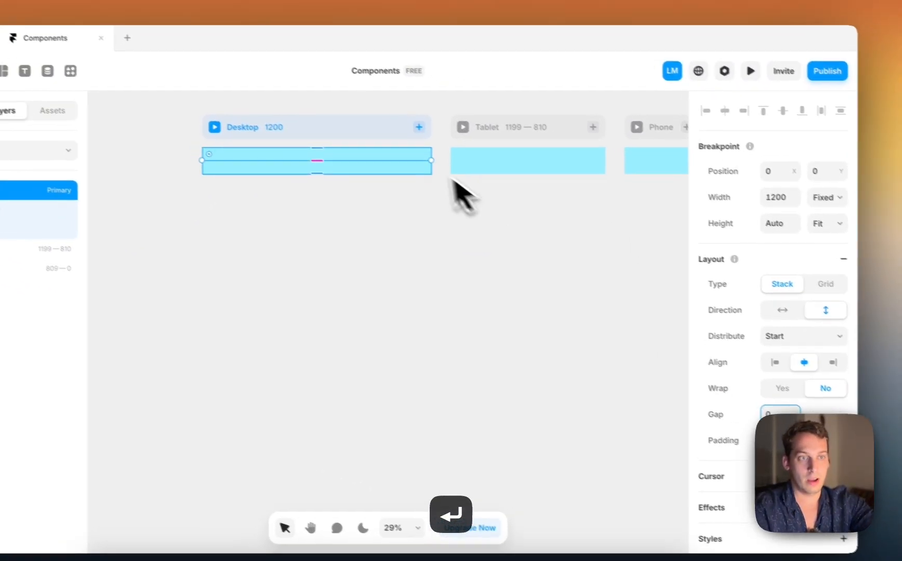
- Stretch the Hero frame to about 527 px tall and change its fill to pale cyan #EDFCFF
click(401, 169)
drag(340, 183, 328, 271)
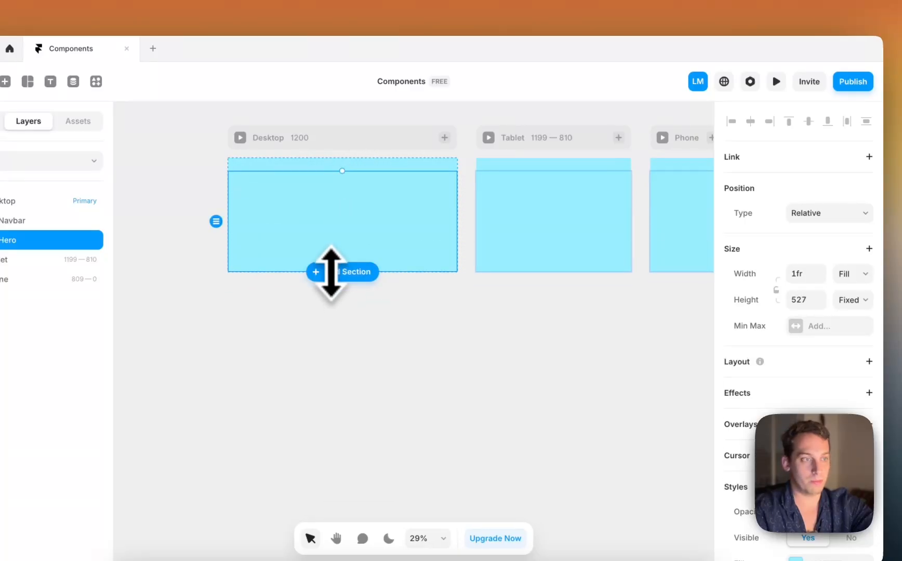
scroll(796, 383, down, 5)
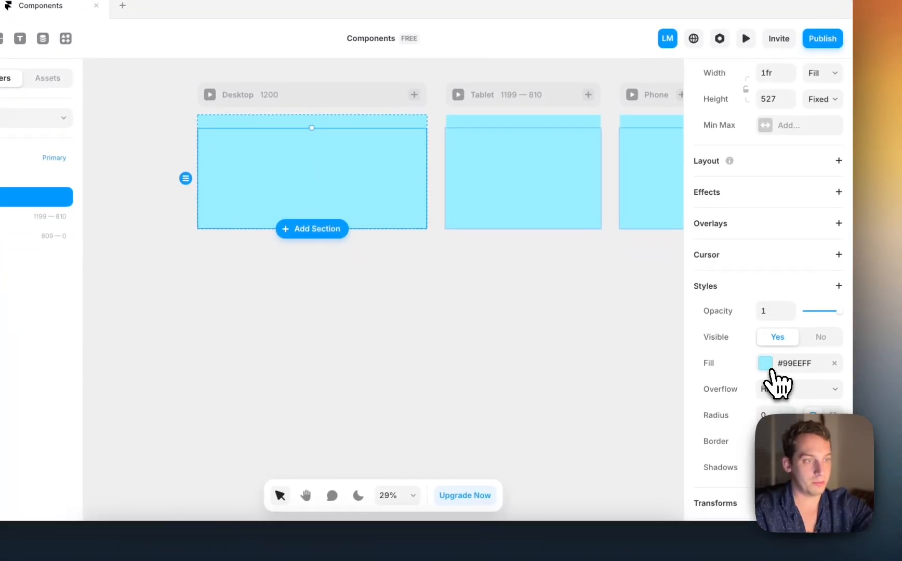
click(795, 406)
click(535, 298)
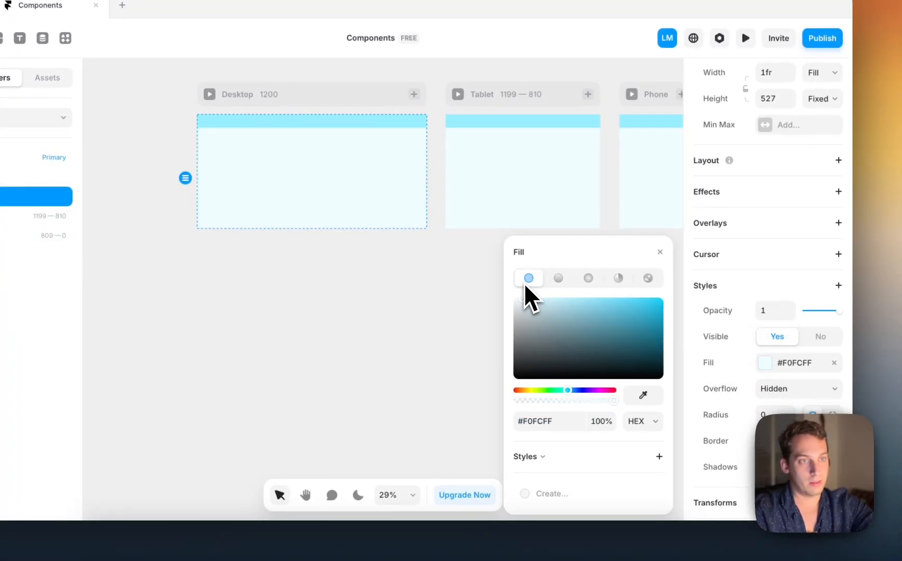
click(442, 286)
click(317, 186)
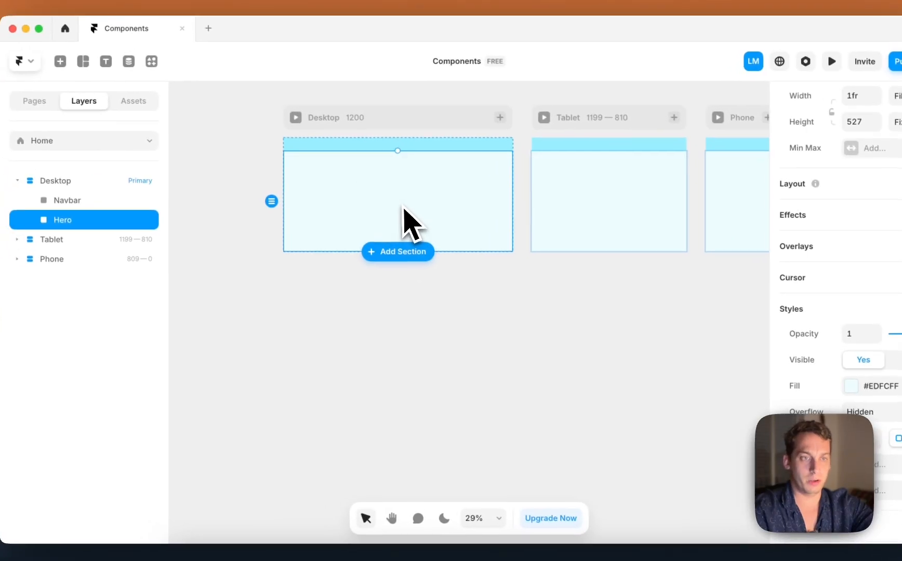
click(224, 209)
- Add a text layer reading "Text" on the empty canvas below the Desktop breakpoint
key(t)
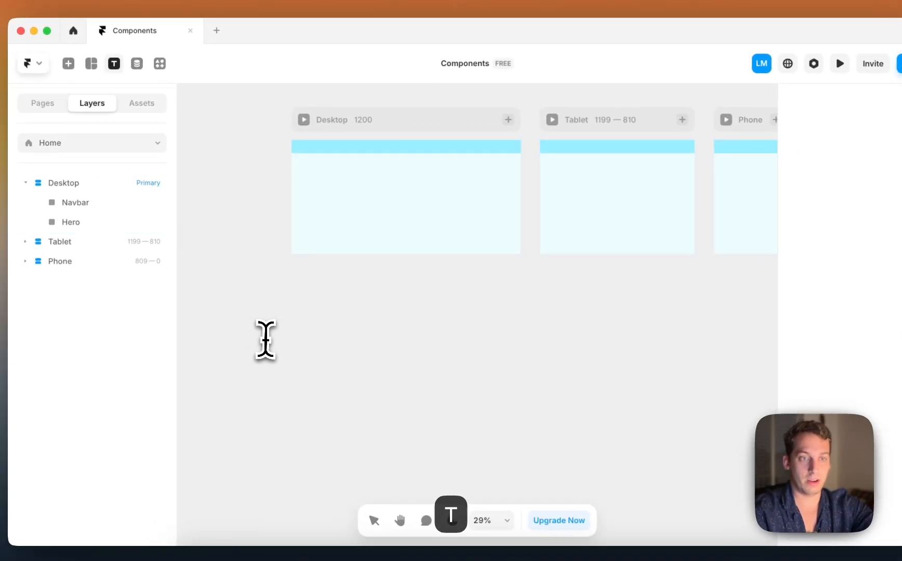
click(265, 338)
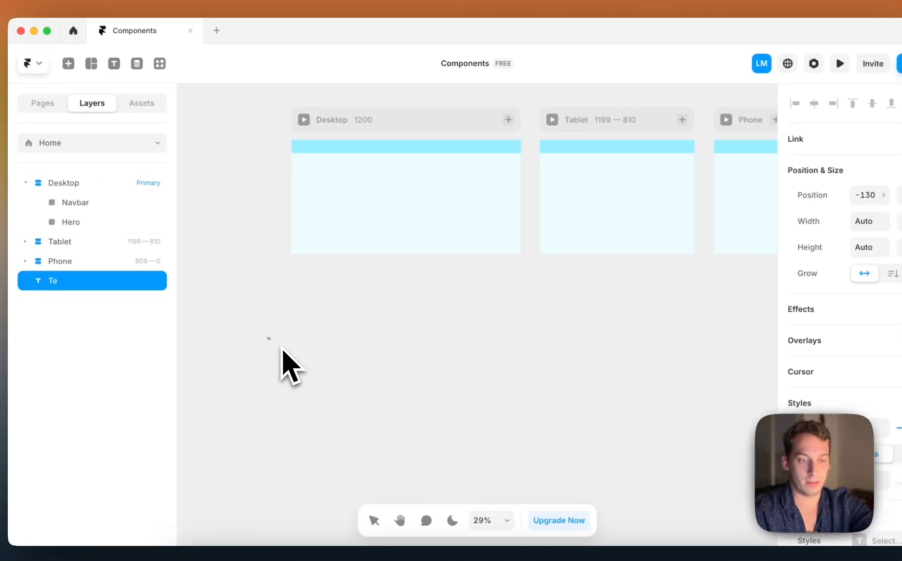
scroll(273, 345, up, 5)
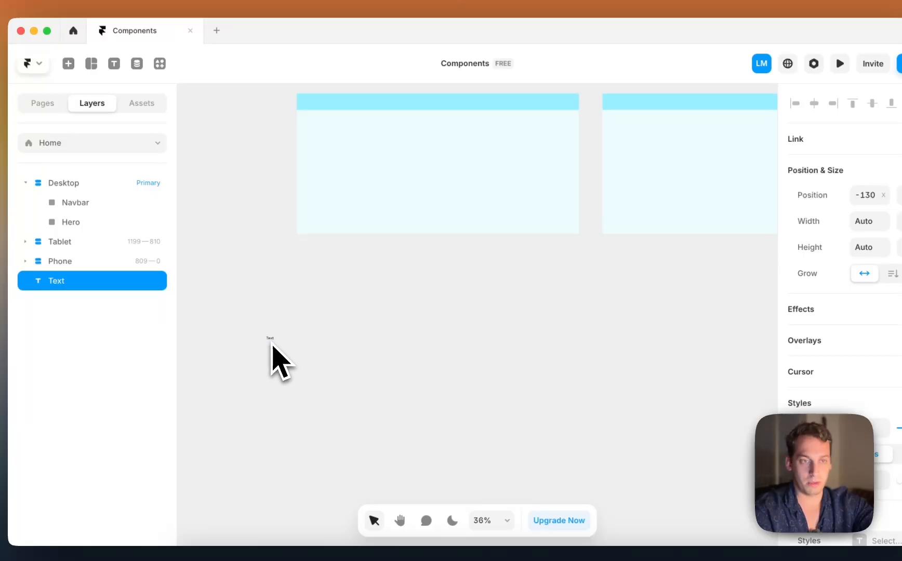
- Set the text layer's font size to 24 pixels
scroll(817, 335, down, 8)
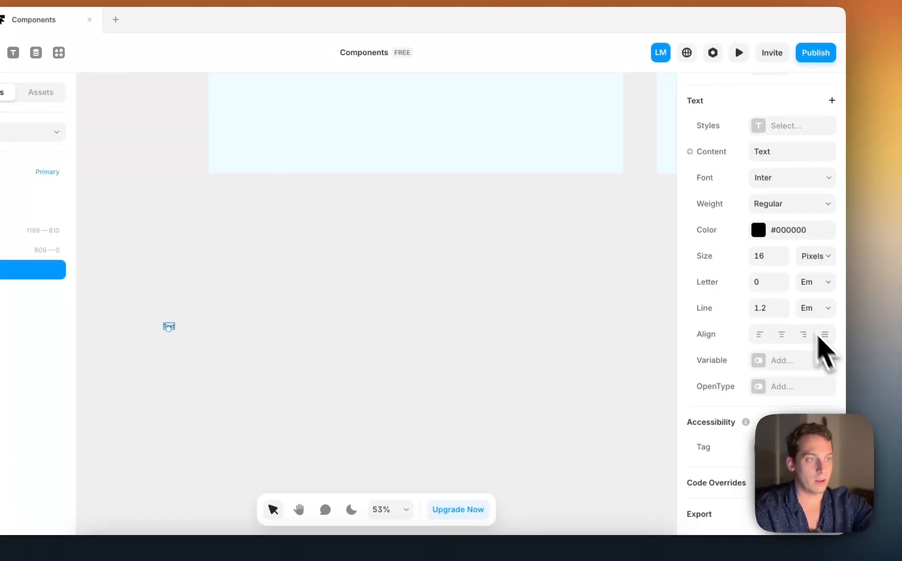
click(763, 257)
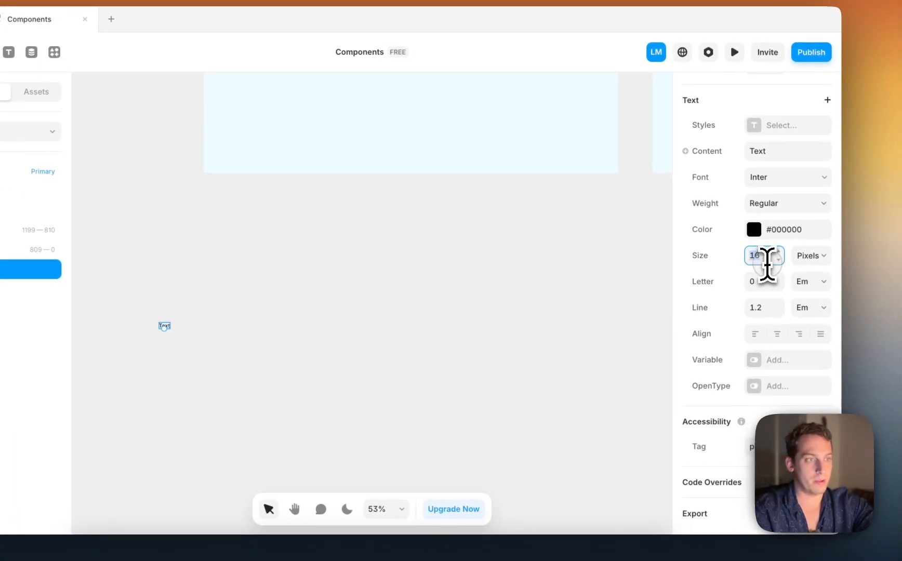
key(shift+Up)
key(Down)
key(Down)
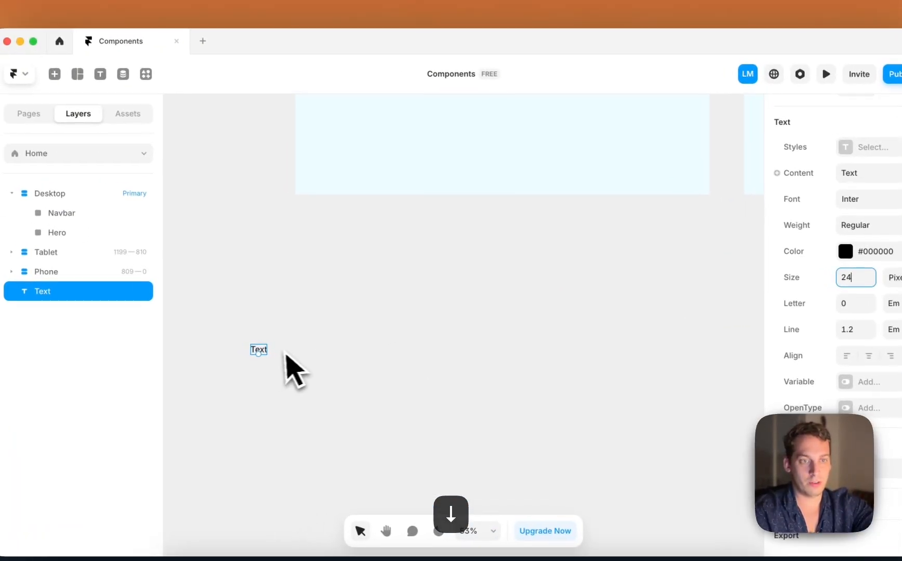
- Try placing the text layer inside the Hero frame, and move it back out onto the canvas below
drag(200, 337, 449, 110)
scroll(519, 127, up, 5)
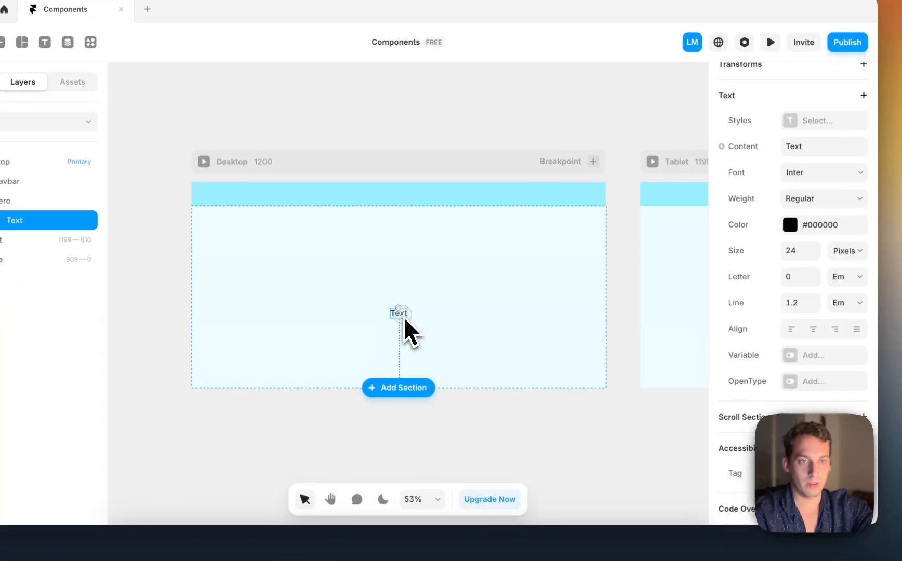
drag(405, 319, 399, 425)
- Add a stack layout to both the Navbar and the Hero frames
click(345, 202)
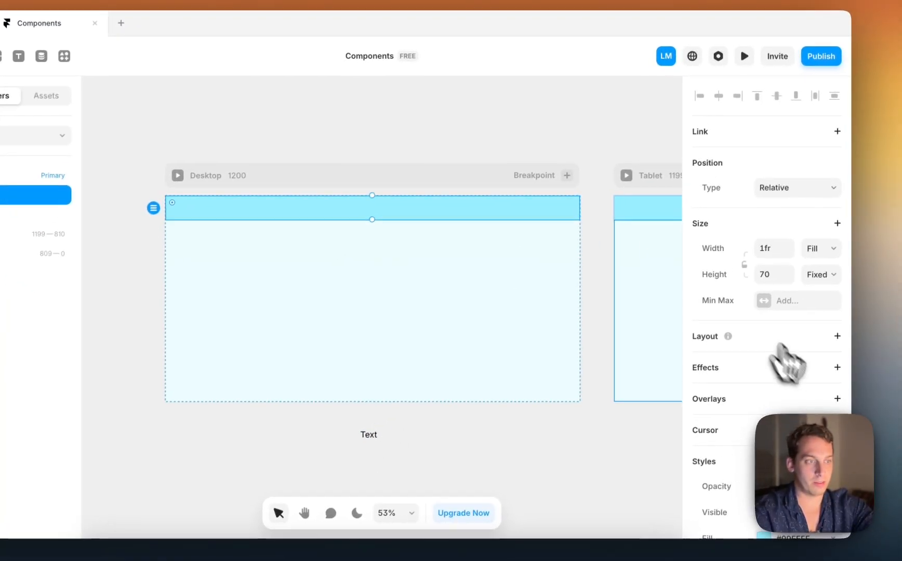
click(862, 322)
click(487, 327)
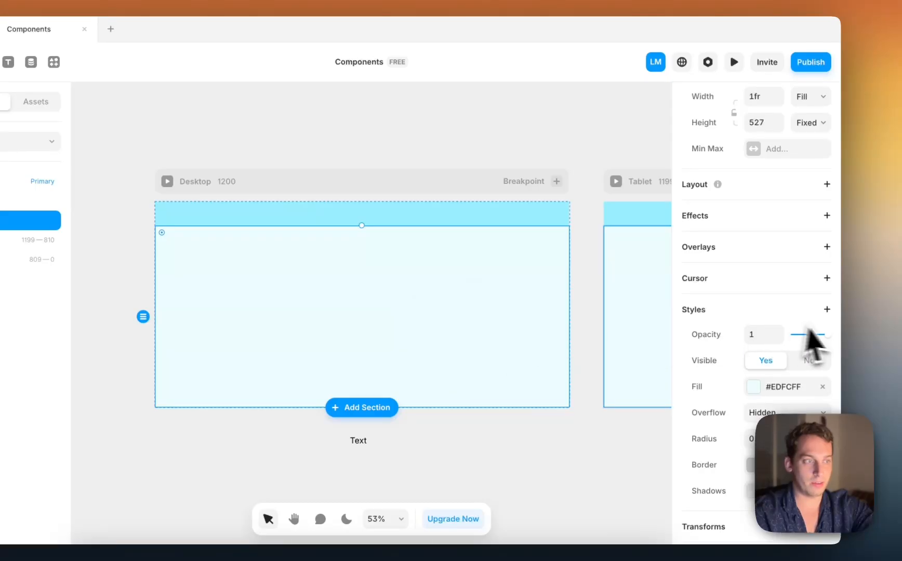
click(827, 184)
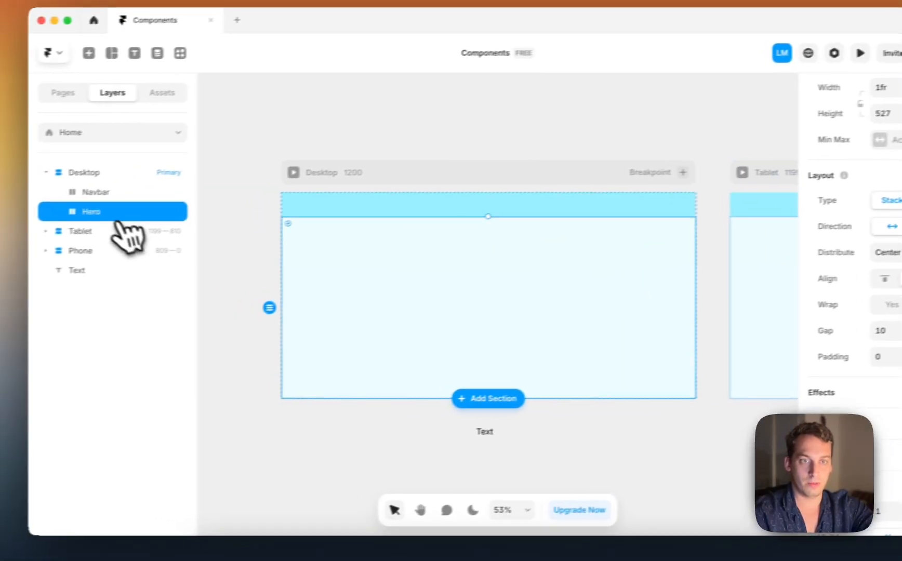
- Move the text layer from the canvas into the Hero stack and duplicate it twice
drag(512, 428, 512, 345)
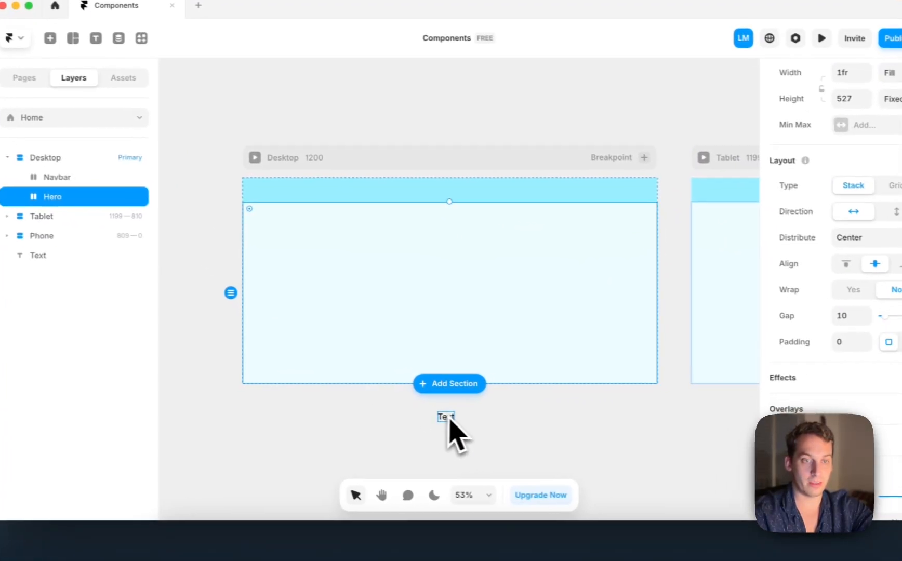
drag(436, 332, 434, 292)
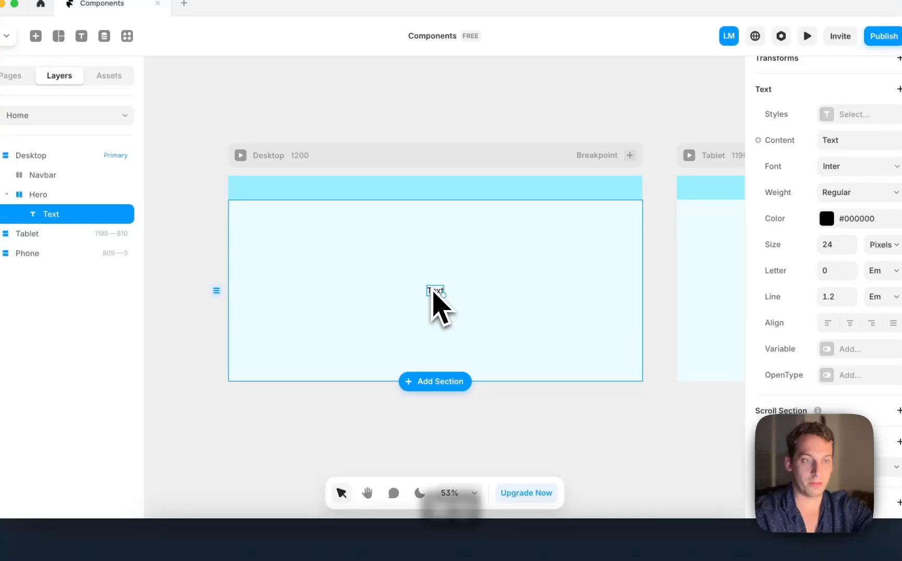
key(super+d)
key(super+d)
- Set the Hero stack's direction to vertical
click(347, 286)
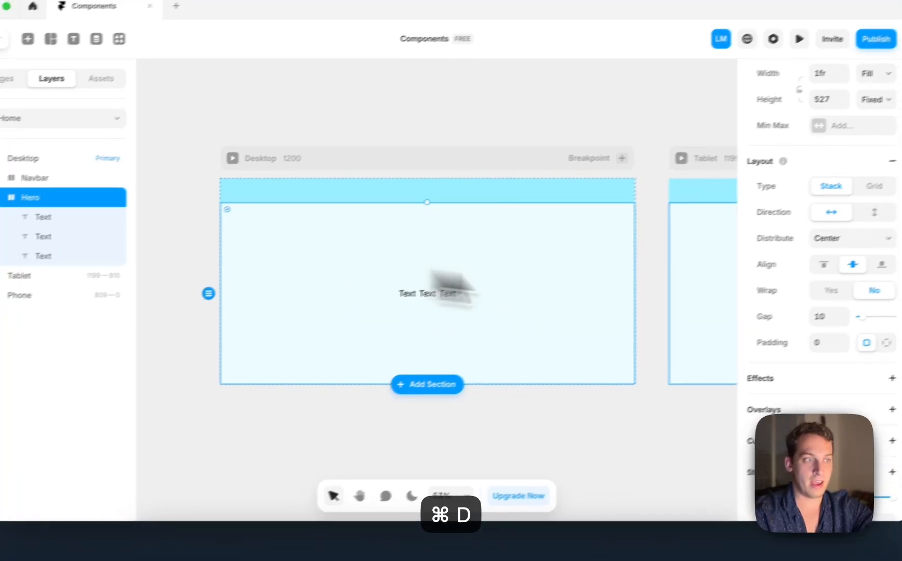
click(882, 211)
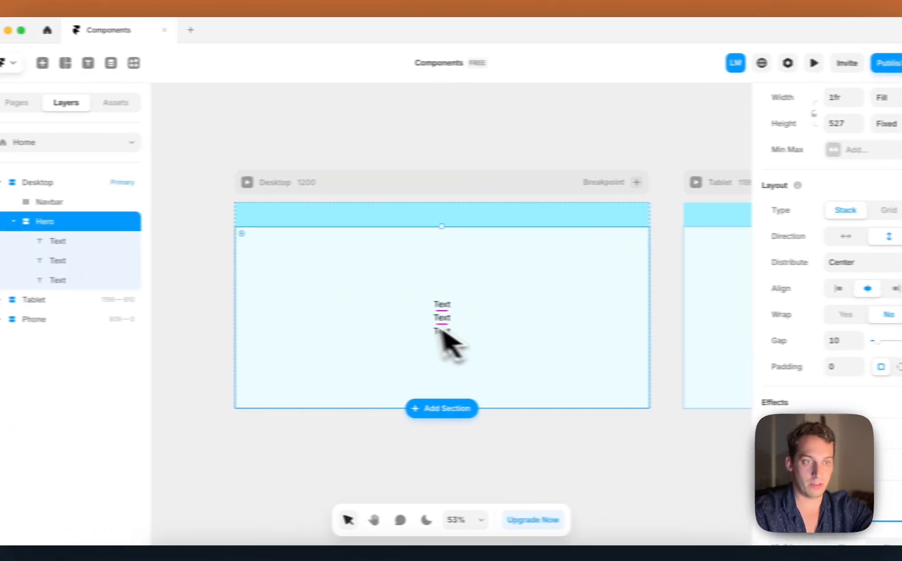
click(139, 275)
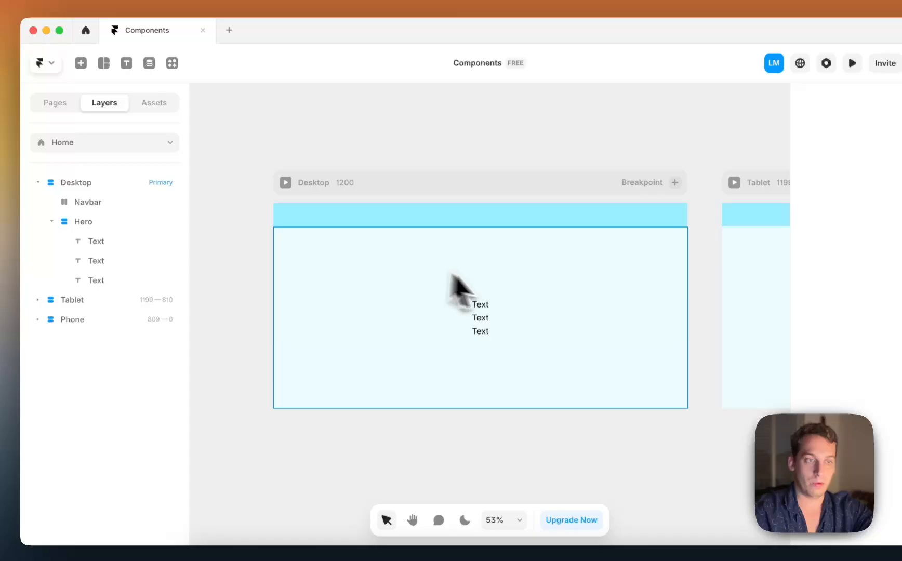
click(486, 309)
click(480, 317)
click(480, 341)
click(481, 335)
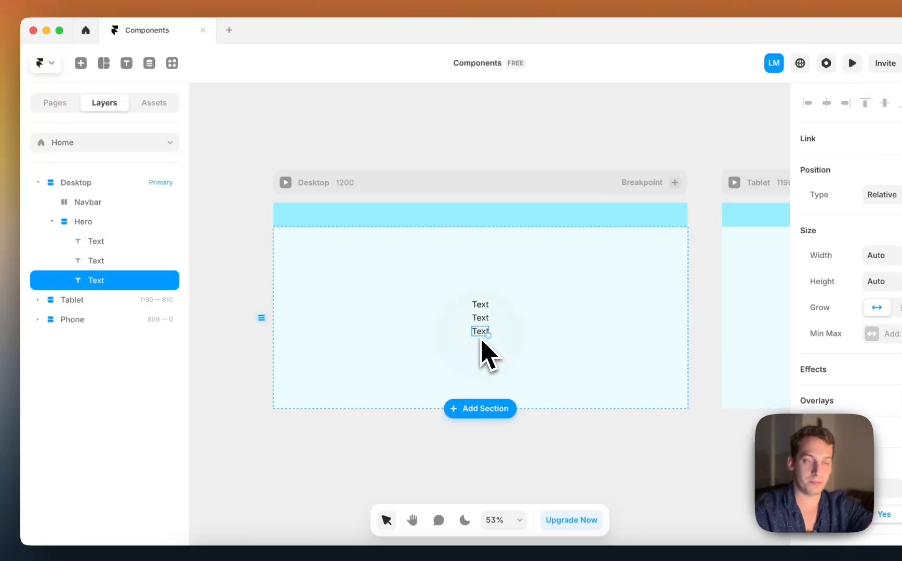
click(482, 322)
click(483, 309)
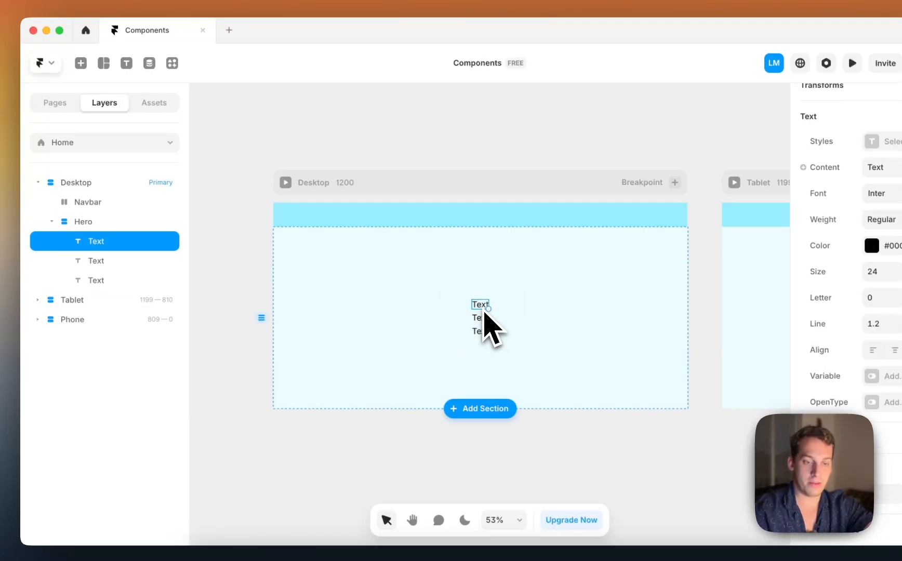
- Duplicate the Navbar, nest the copy inside the original Navbar, and rename the copy "Max Width"
click(364, 224)
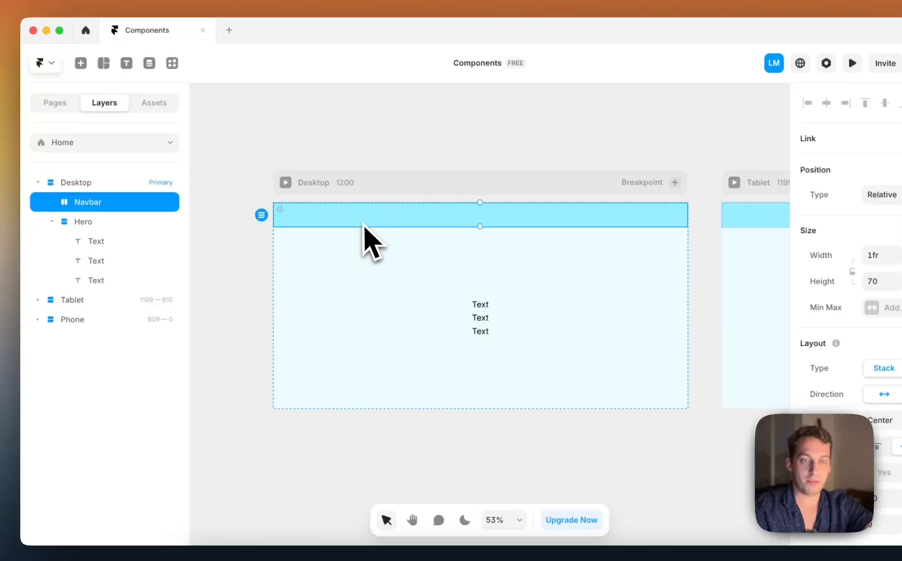
key(super+d)
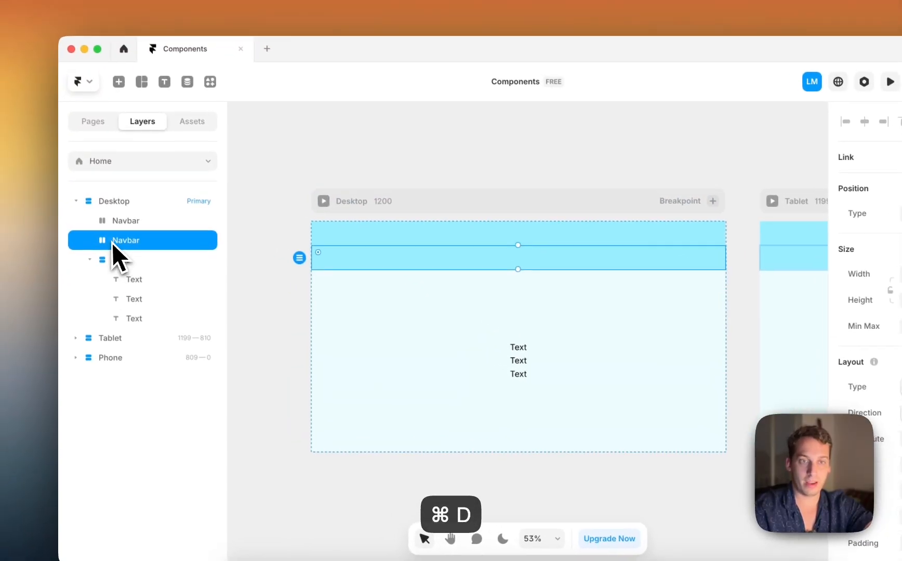
drag(72, 221, 111, 219)
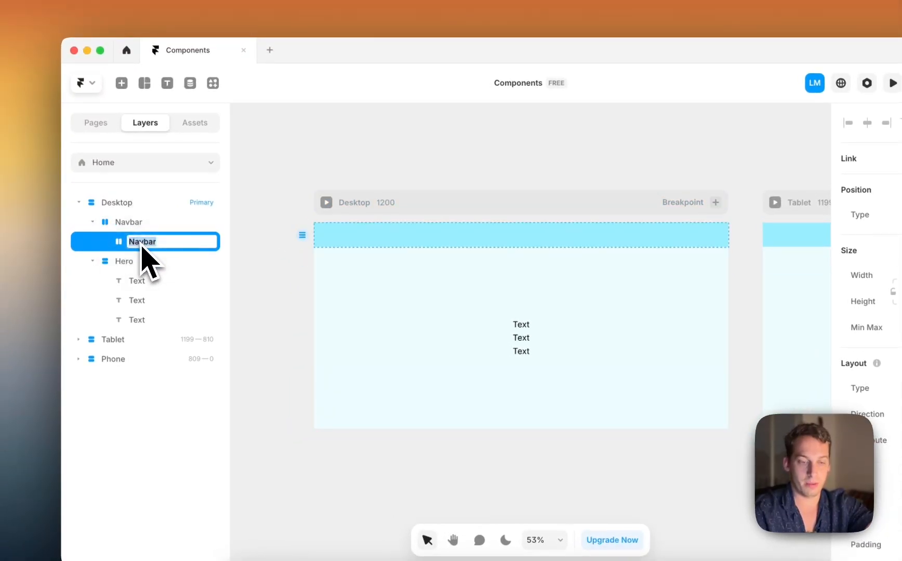
text(x Width)
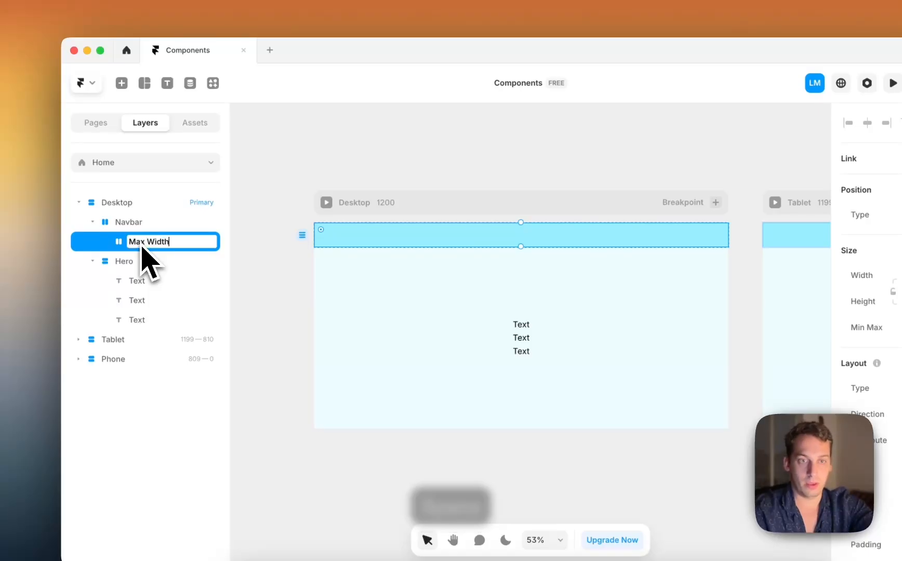
key(Return)
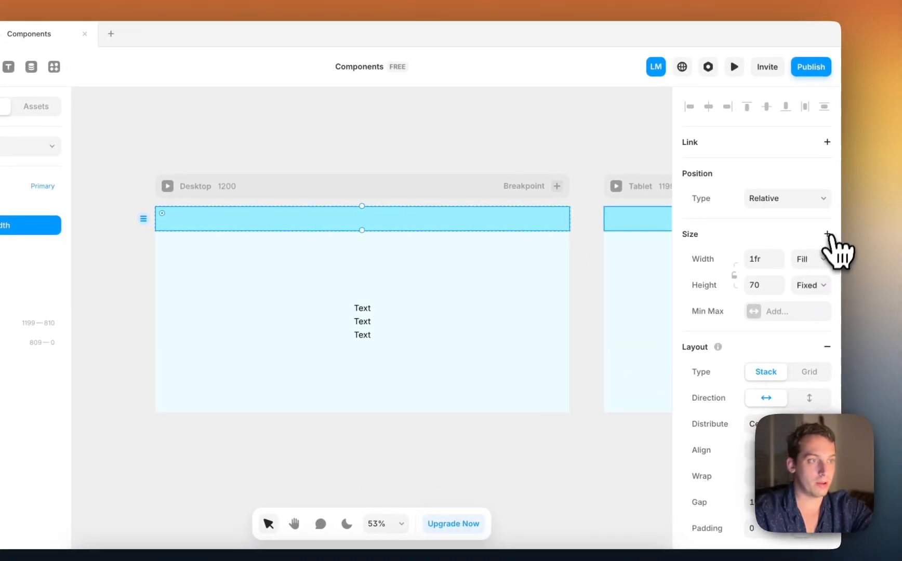
- Set the Max Width stack's height to Fill and add a fixed maximum width of 1200
click(829, 234)
click(713, 243)
click(823, 284)
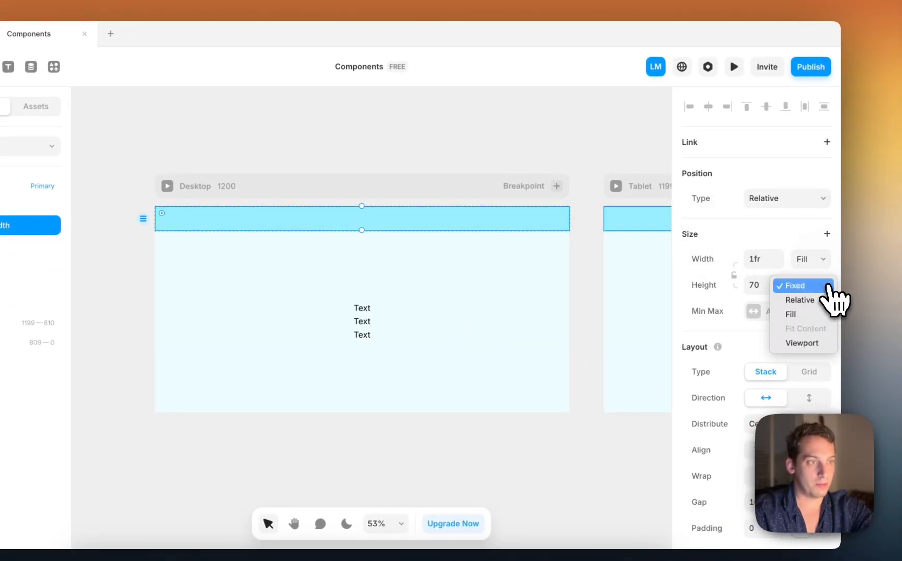
click(809, 314)
click(828, 235)
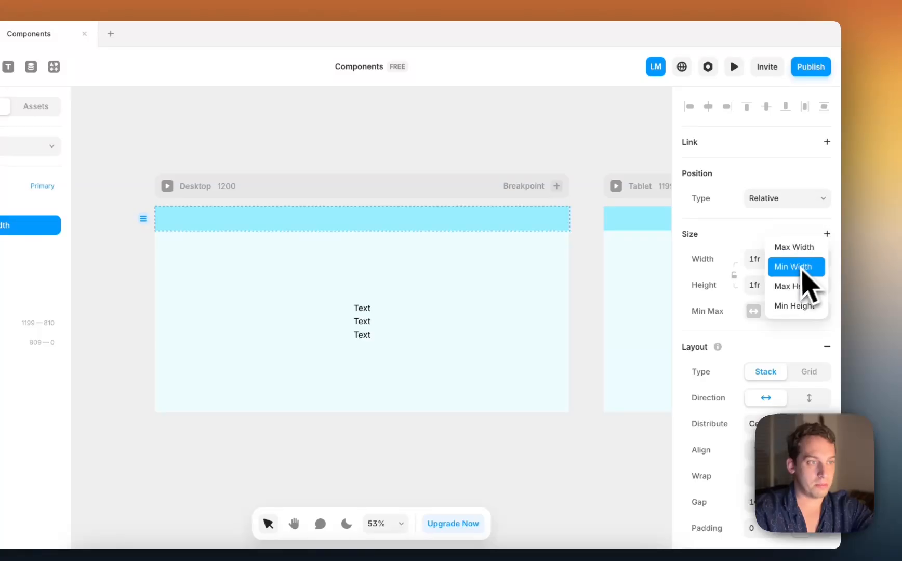
click(796, 249)
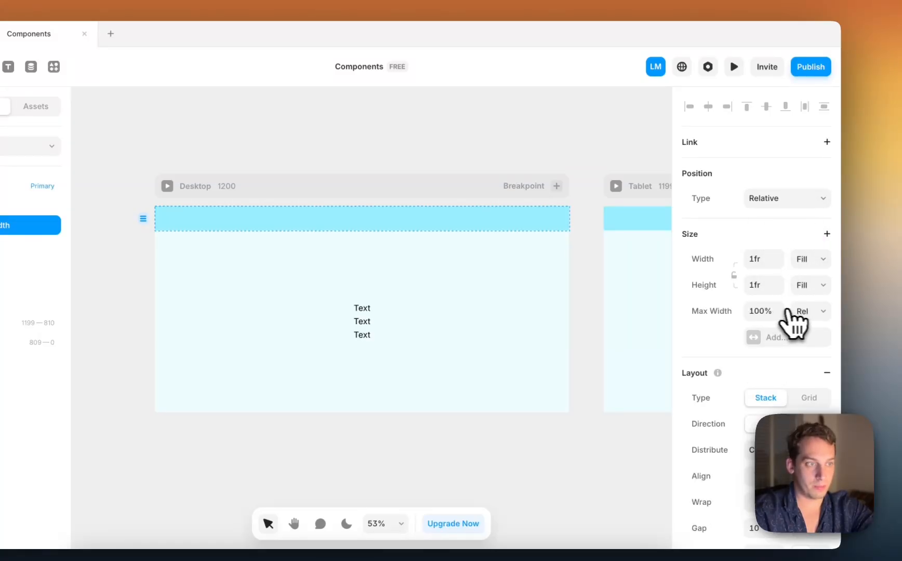
click(795, 311)
click(800, 311)
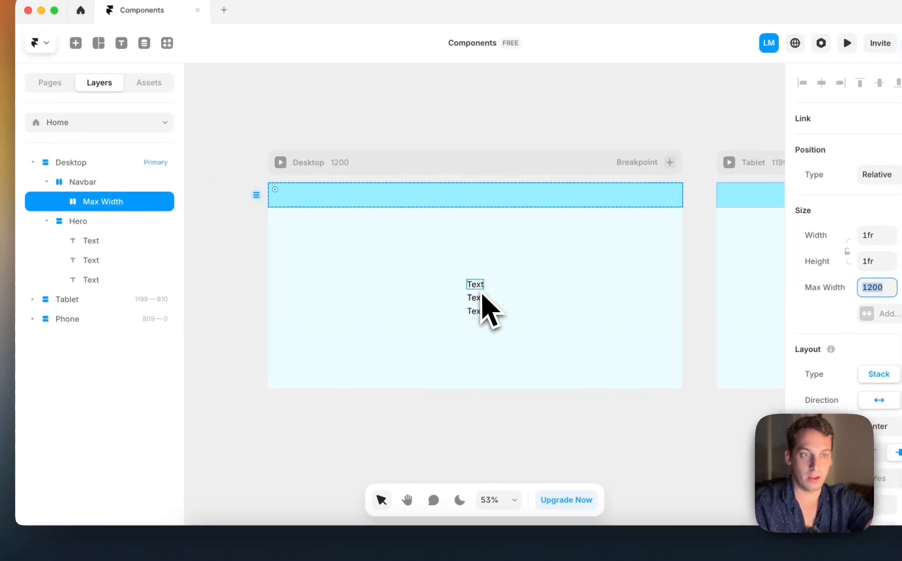
- Place a copy of the Hero text layer inside the Navbar's Max Width stack
click(364, 309)
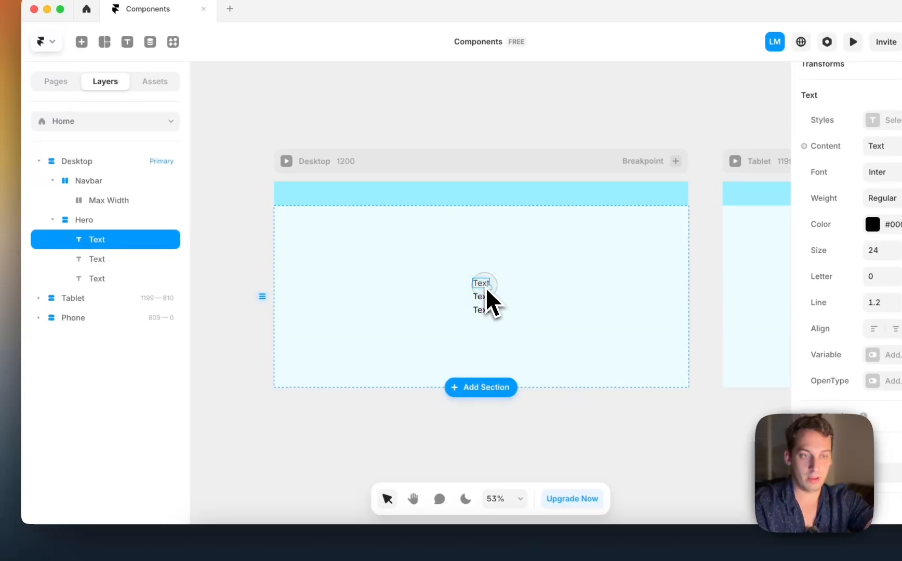
drag(489, 302, 361, 208)
key(super+z)
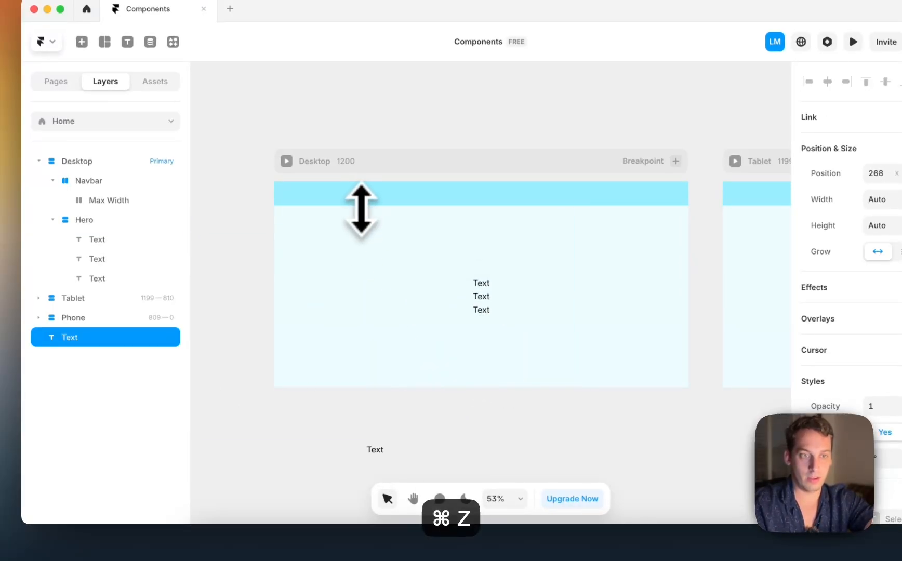
drag(370, 451, 402, 198)
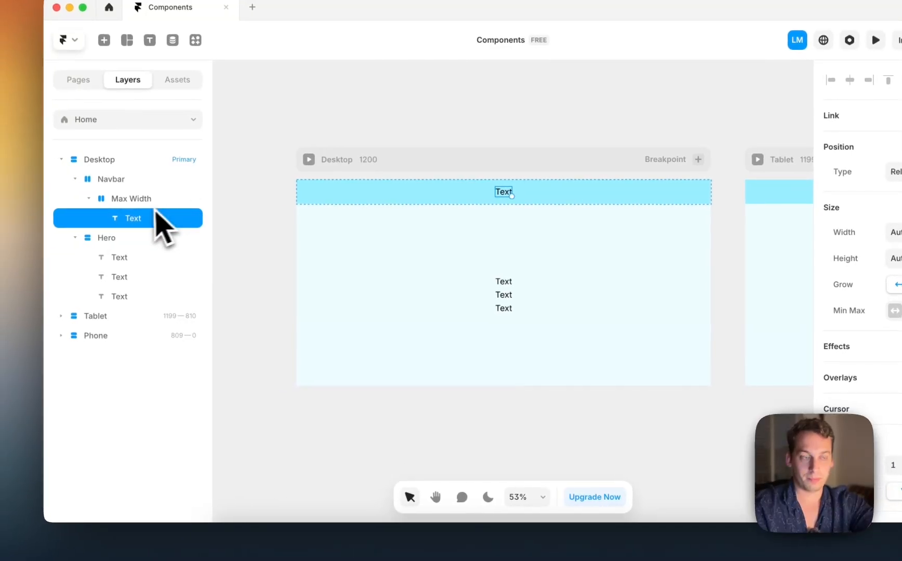
- Wrap the Navbar text layer in a new stack and change its text to "LOGO"
right_click(145, 224)
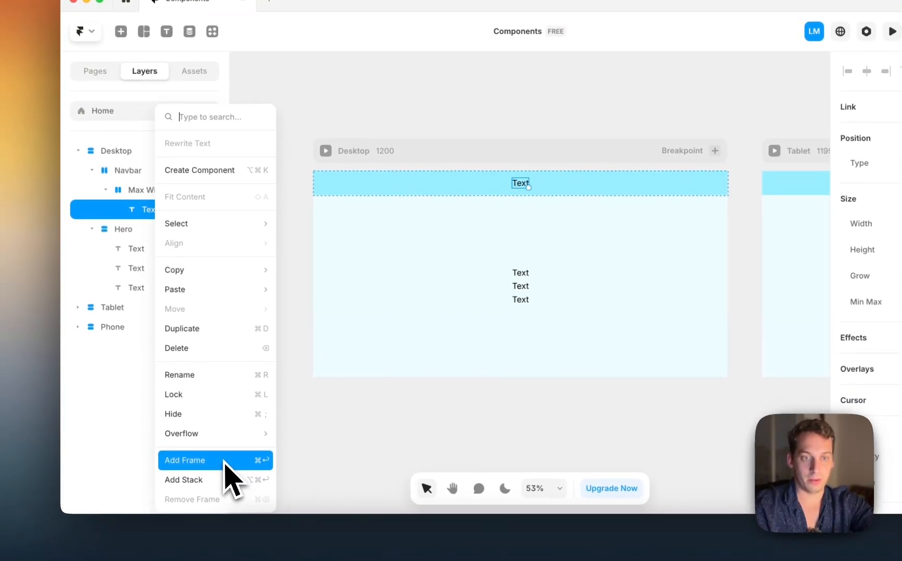
click(208, 479)
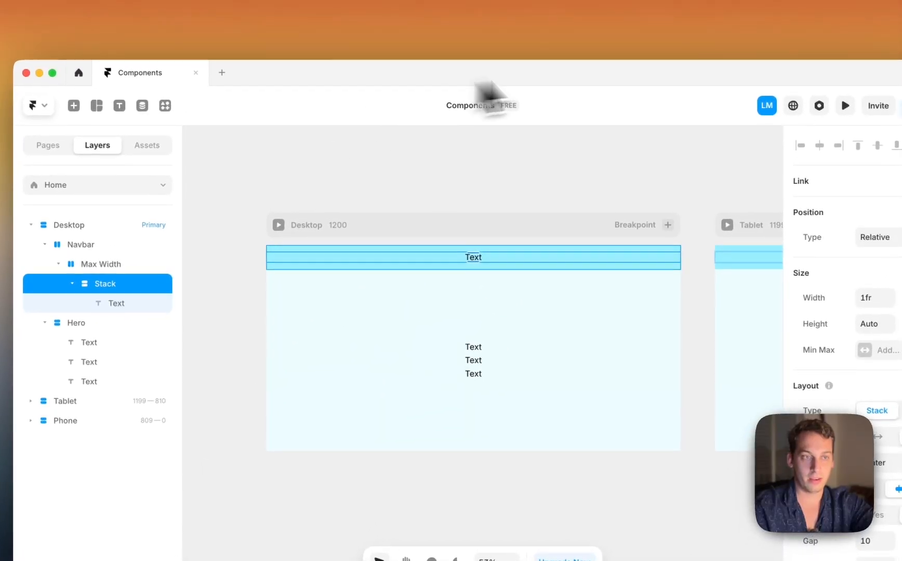
click(72, 283)
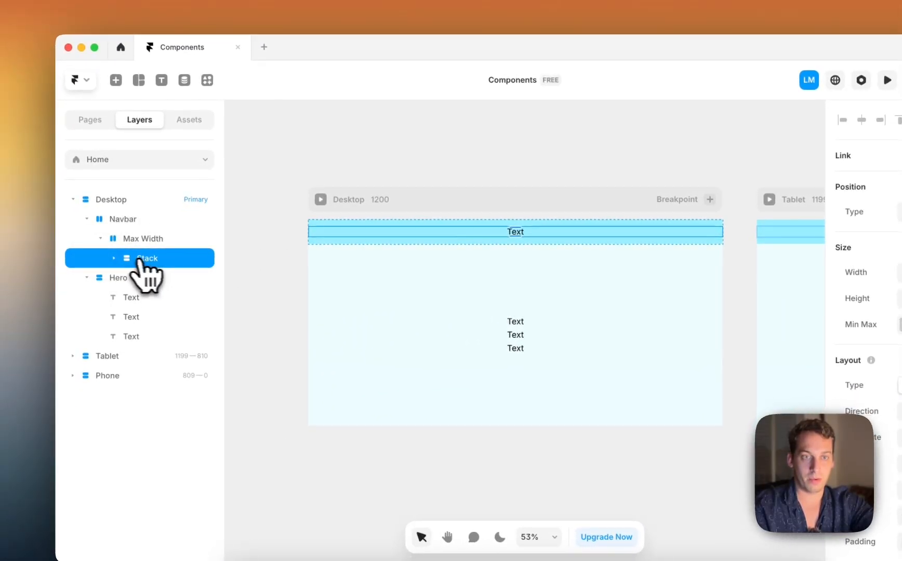
click(114, 259)
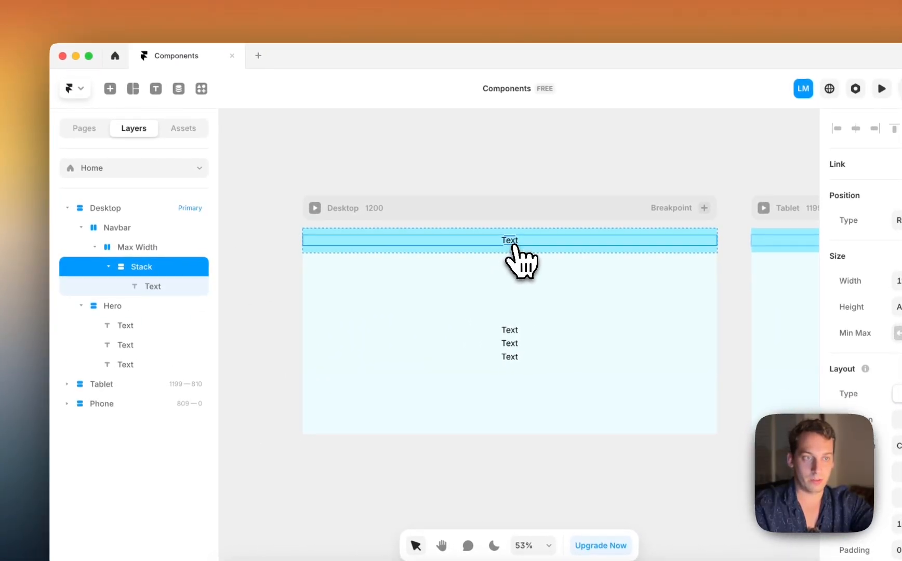
click(509, 242)
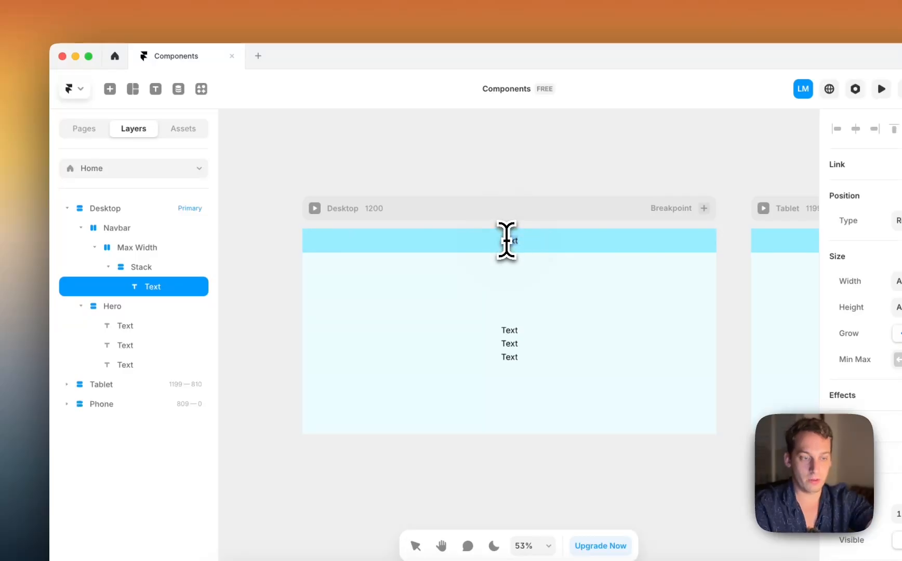
text(LOGO)
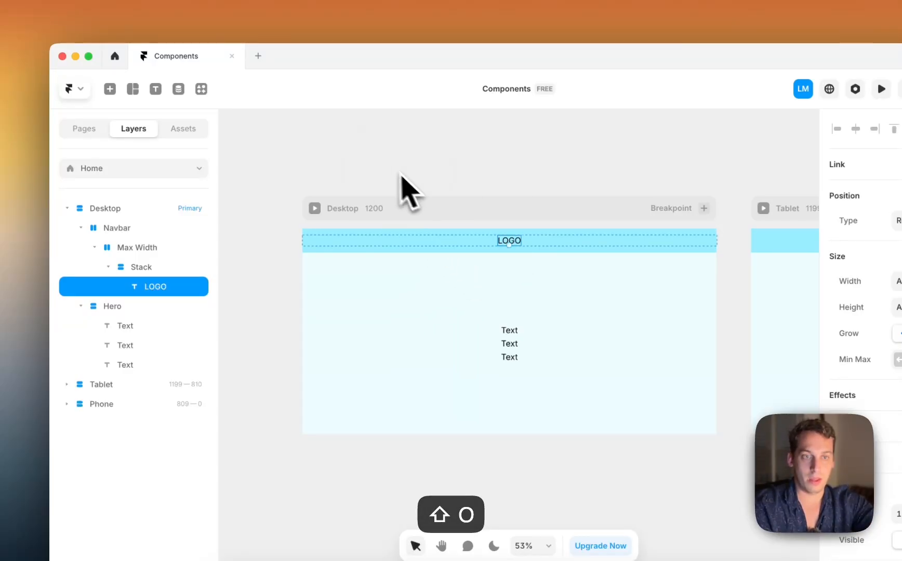
- Duplicate the LOGO stack inside Max Width and change the copy's text to "Button"
click(108, 266)
click(137, 267)
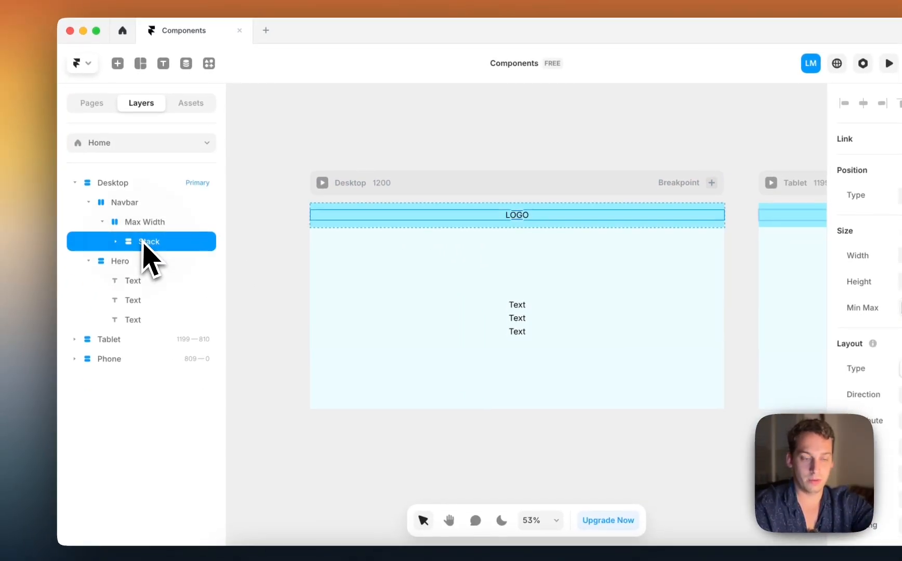
key(super+d)
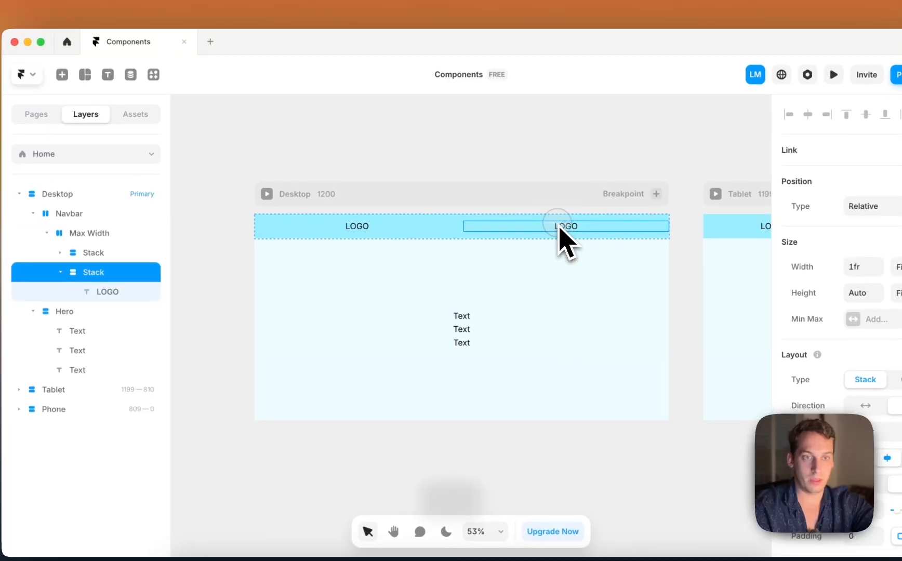
click(111, 292)
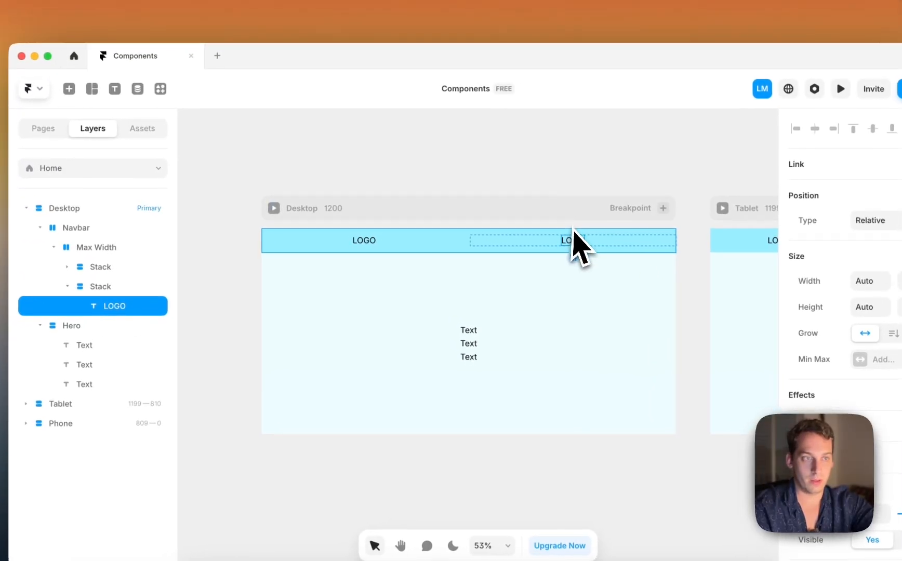
double_click(570, 240)
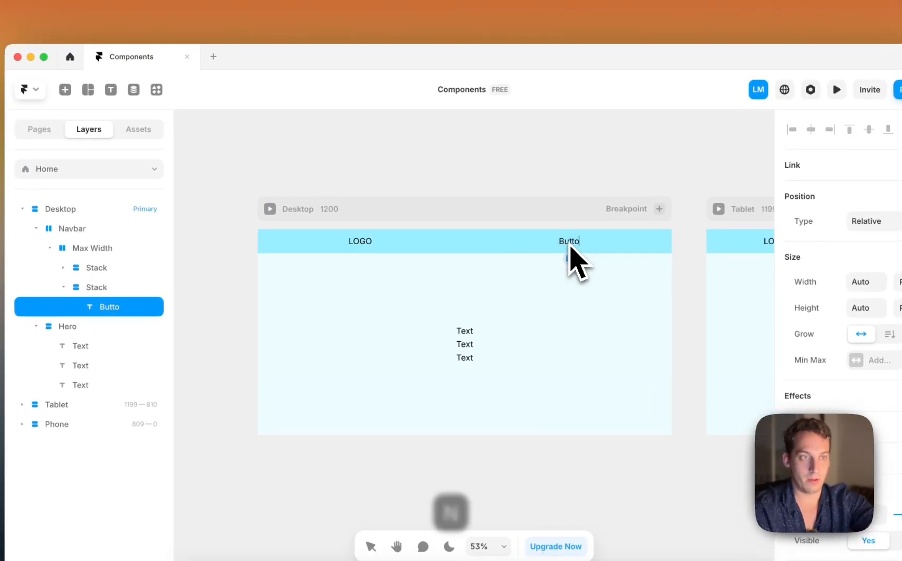
text(Button)
- Set the width of both the Button stack and the LOGO stack to Fit
click(464, 244)
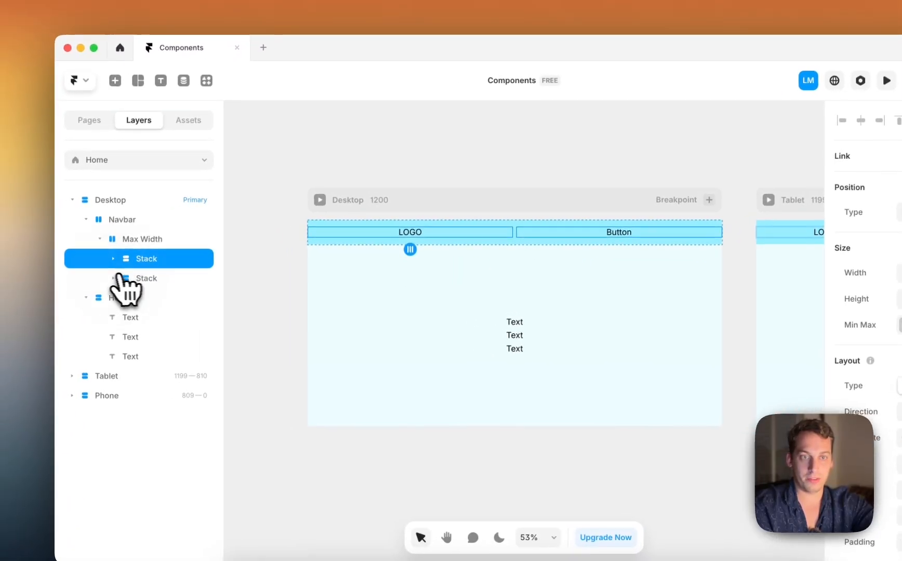
click(83, 287)
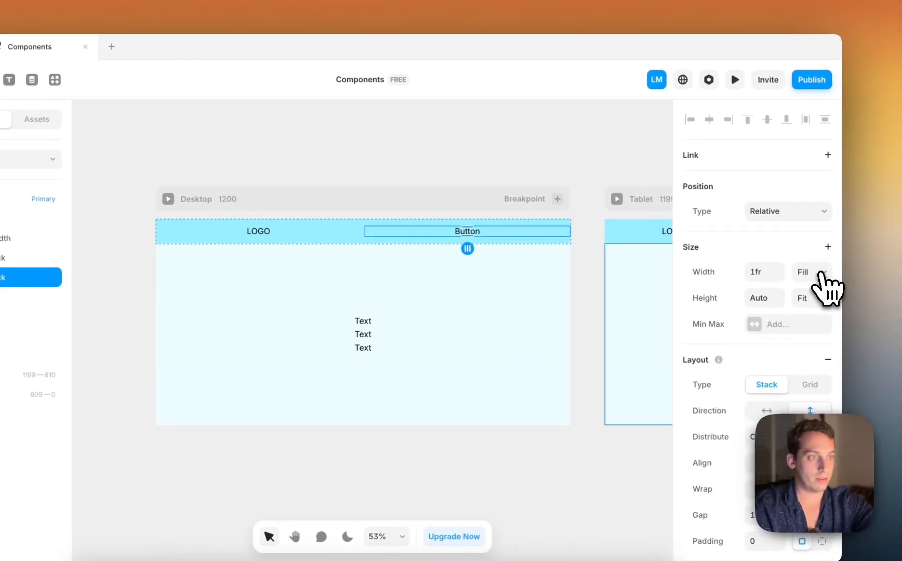
click(881, 272)
click(811, 286)
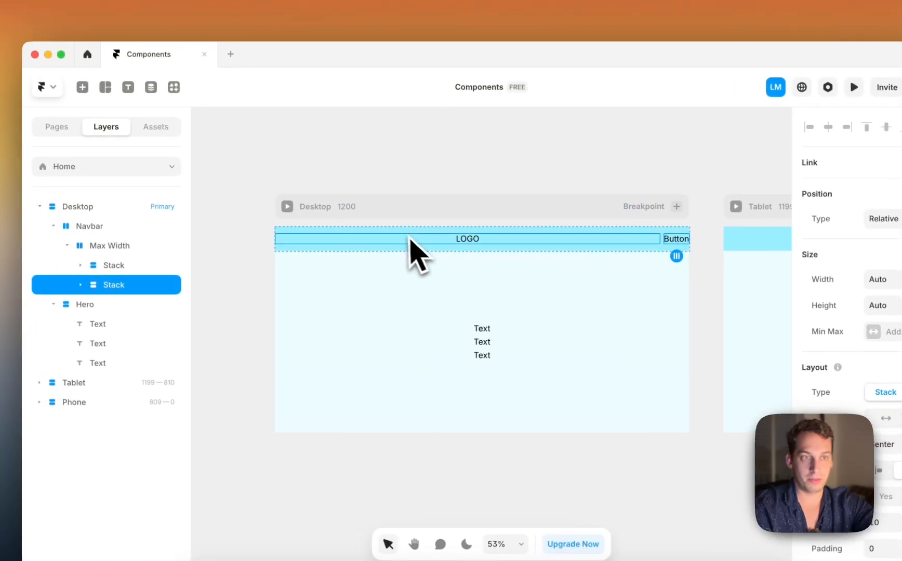
click(299, 236)
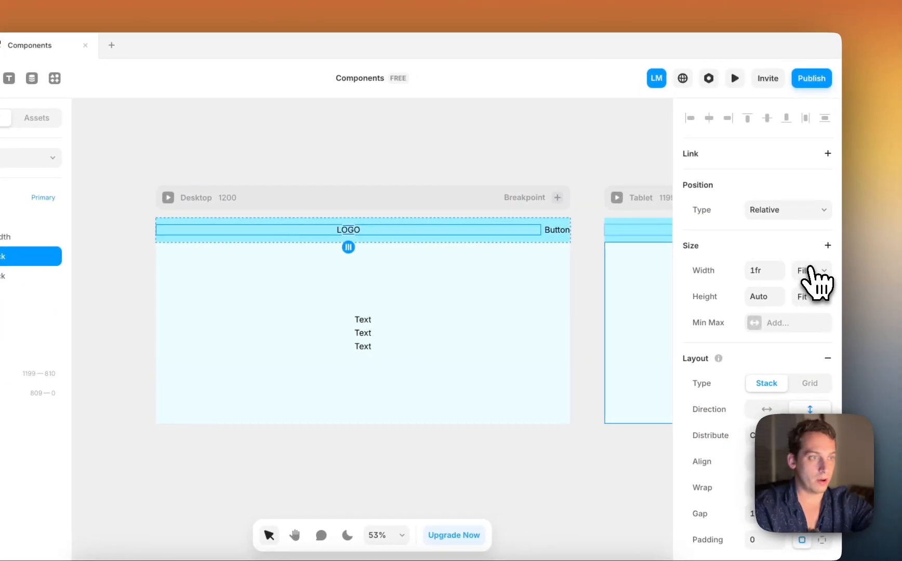
click(889, 281)
click(816, 286)
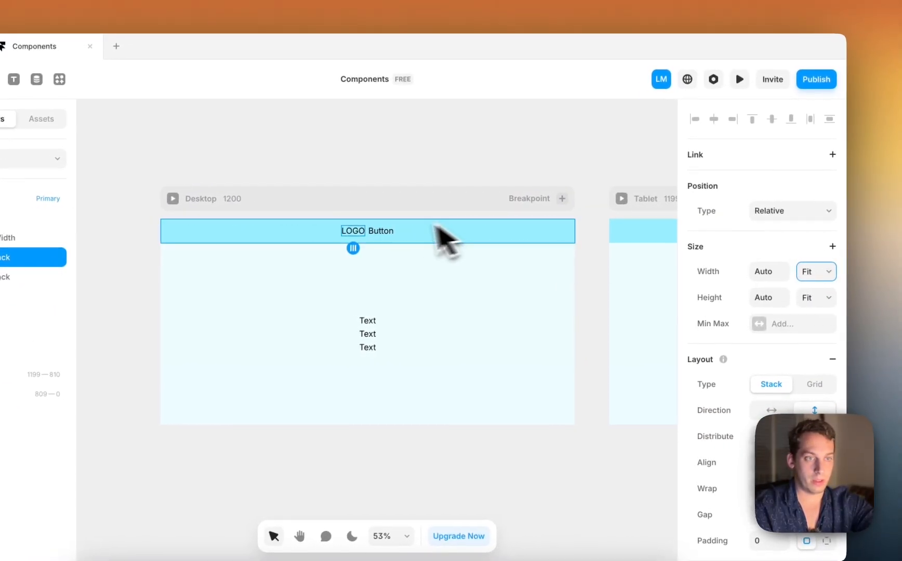
- Set the distribution of the Navbar's Max Width stack to Space Between
click(438, 240)
click(795, 458)
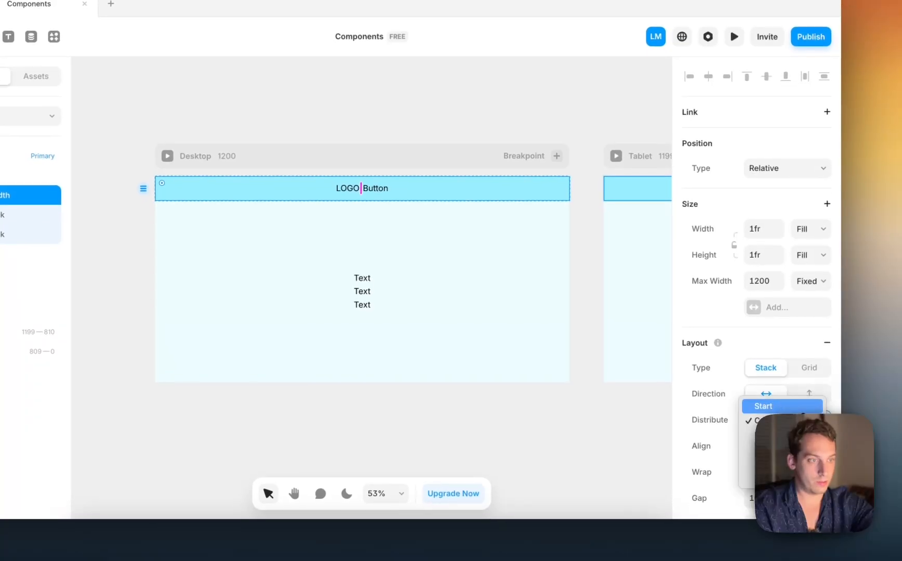
click(780, 450)
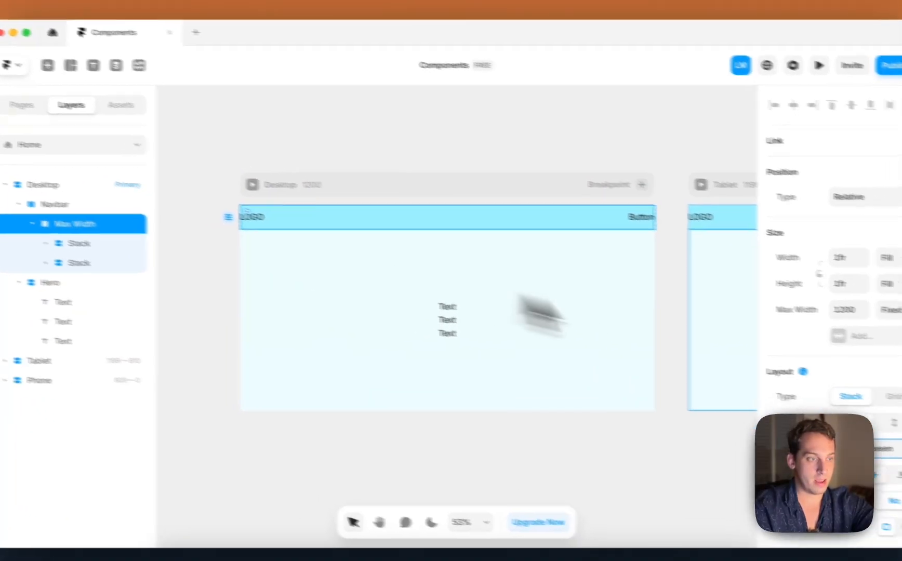
- Give the Max Width stack individual side padding of 40 on the right and 40 on the left
scroll(729, 382, down, 5)
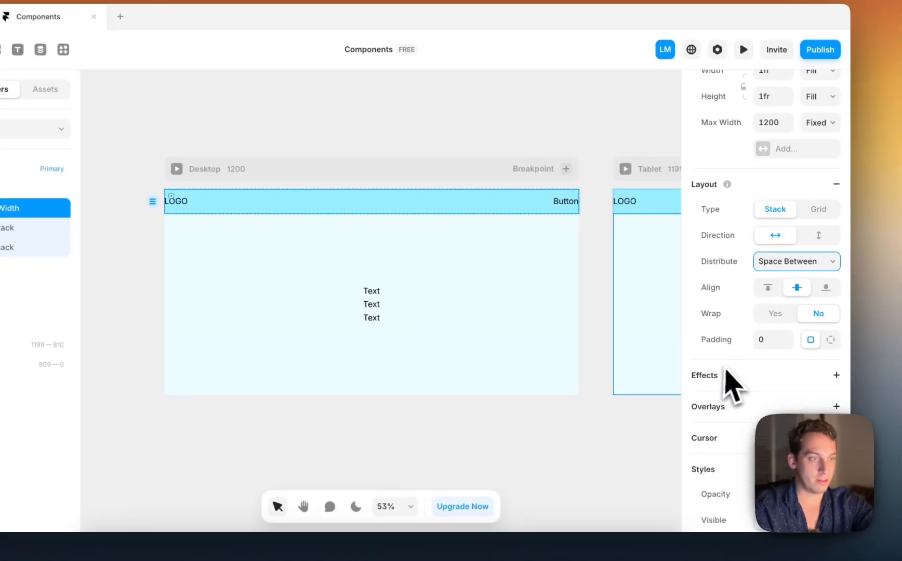
click(821, 339)
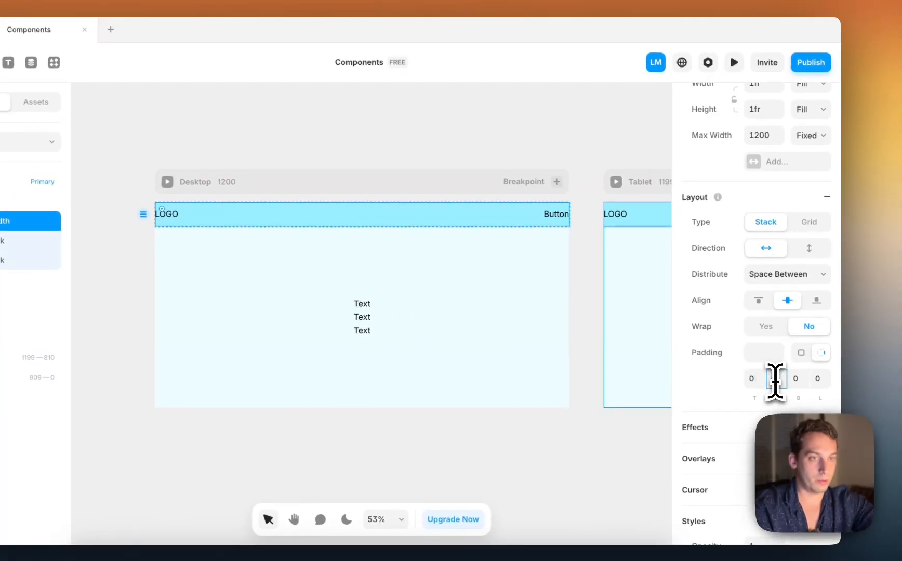
key(shift+Up)
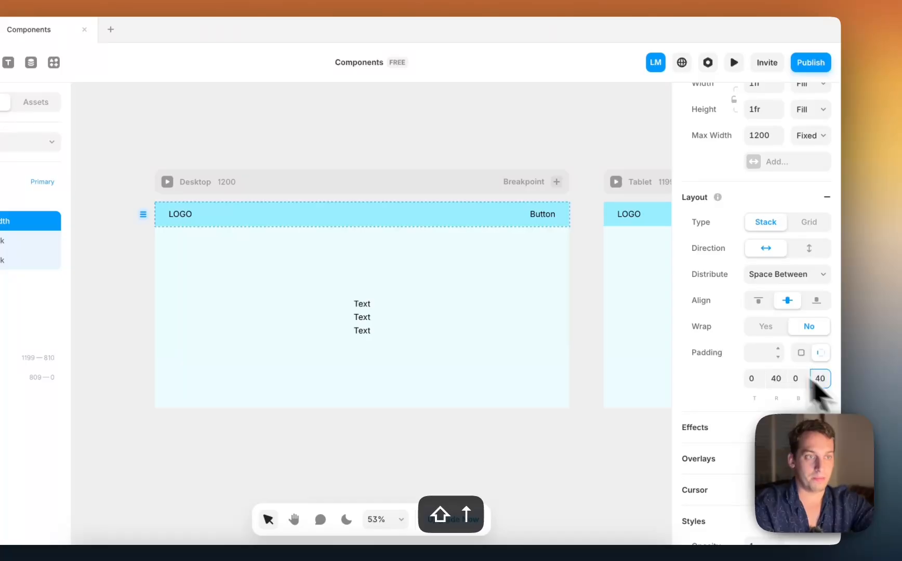
click(310, 101)
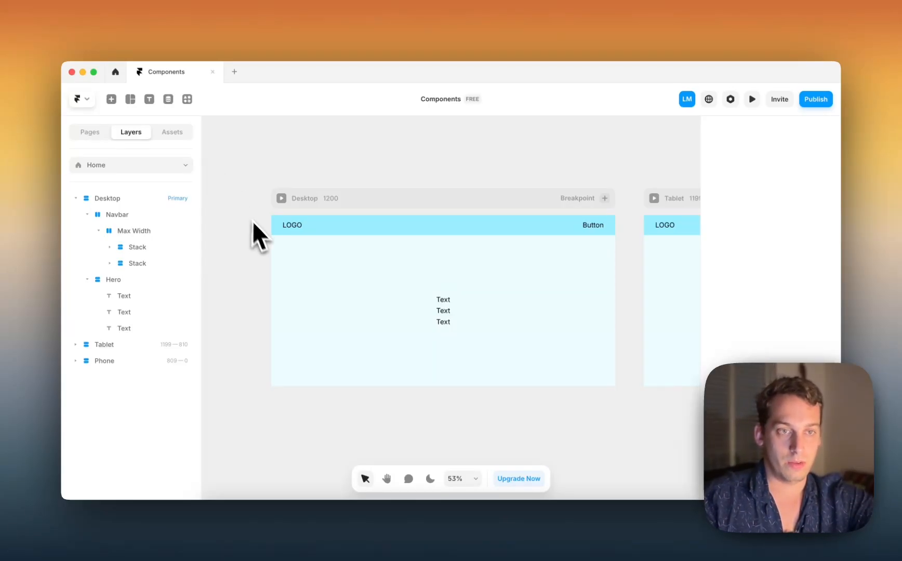
- Turn the Desktop Navbar stack into a component named "Navbar"
click(275, 229)
click(87, 214)
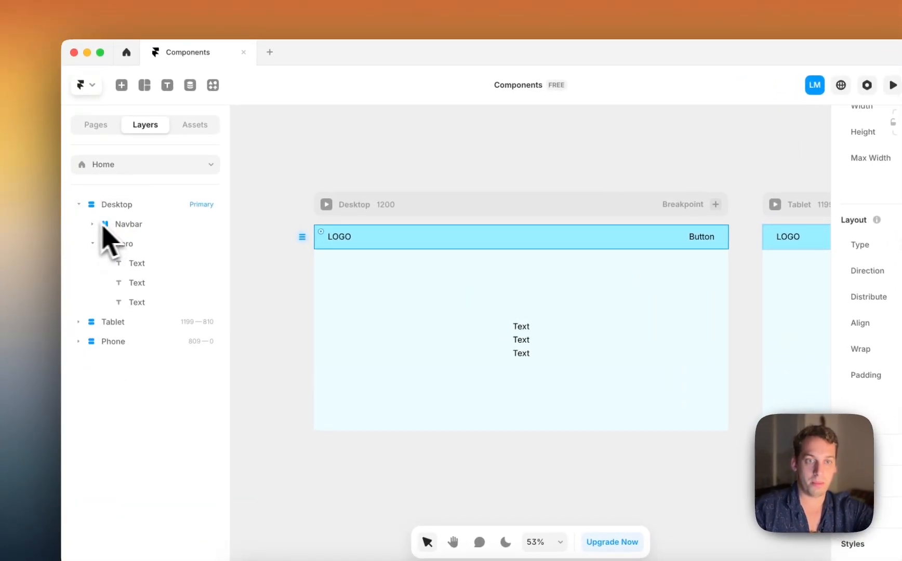
click(103, 225)
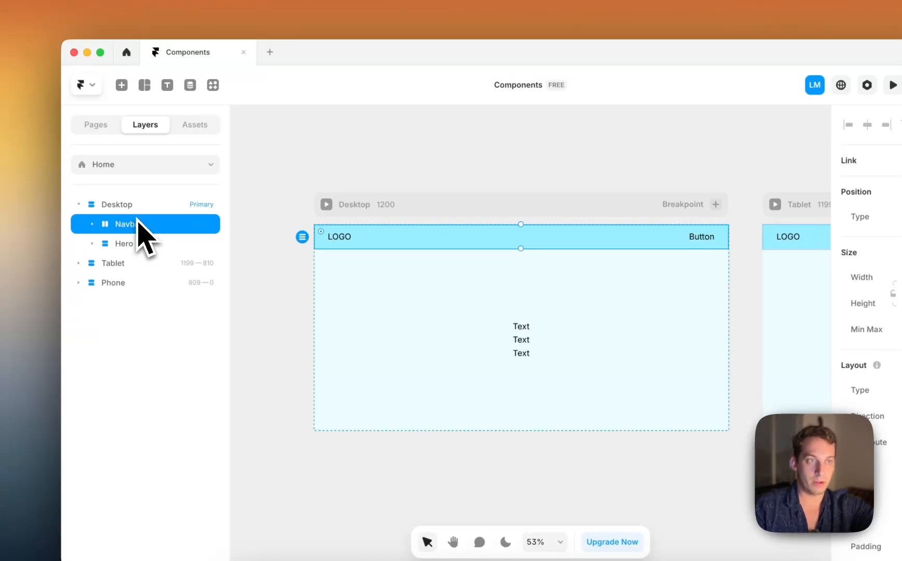
right_click(372, 245)
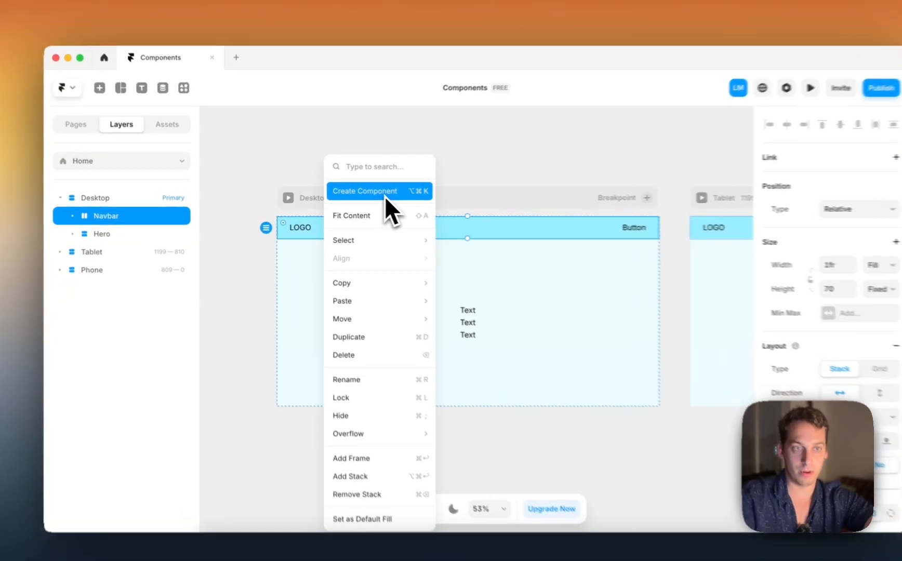
click(367, 193)
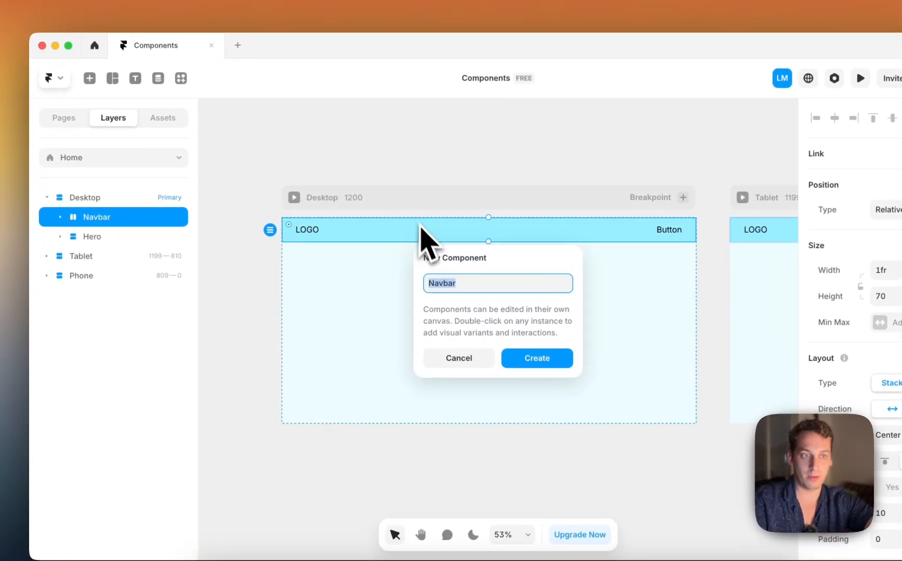
click(537, 358)
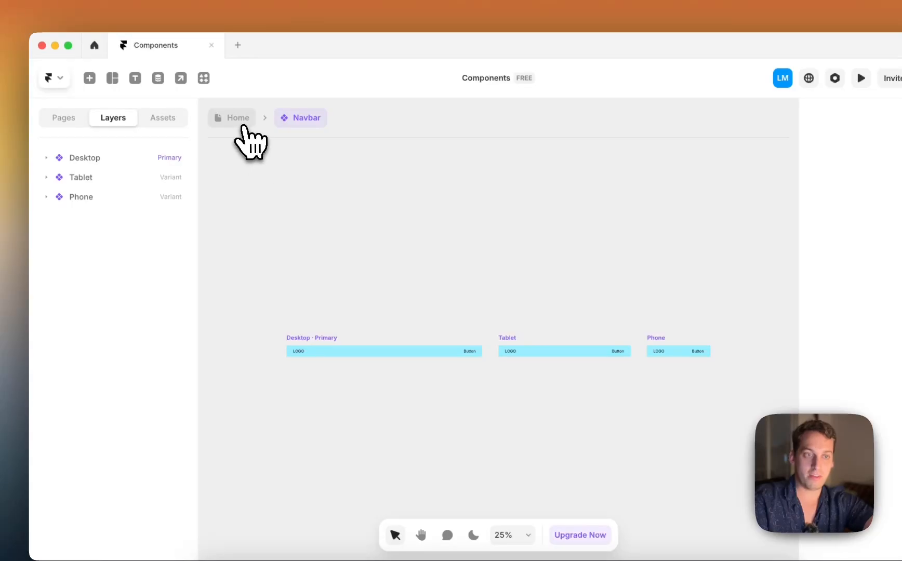
- Return to the Home page and add a new page to the project with the default name /page
click(240, 119)
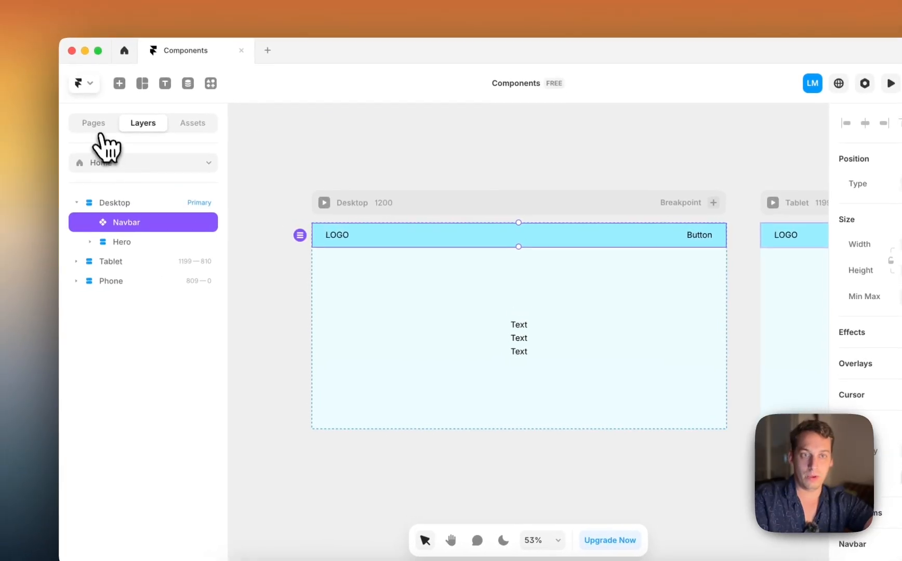
click(98, 130)
click(214, 160)
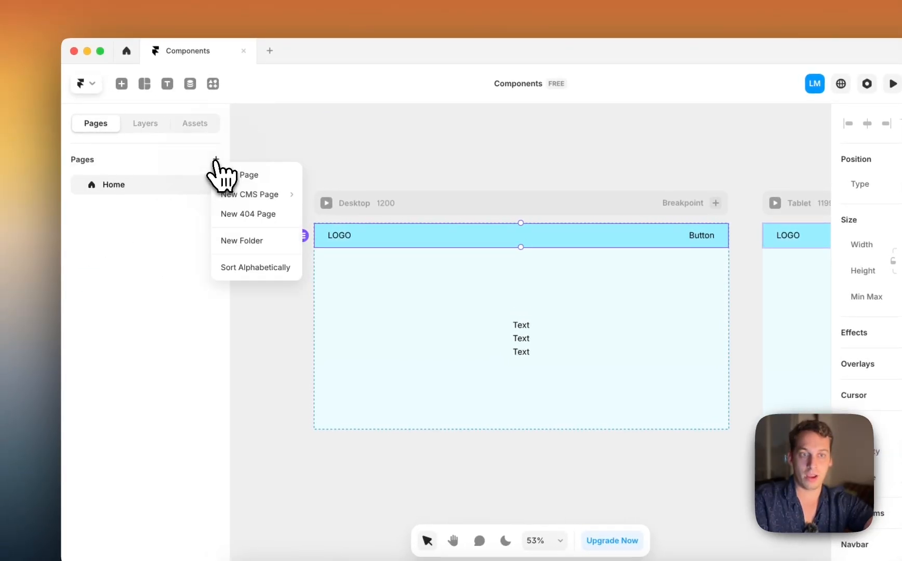
click(257, 176)
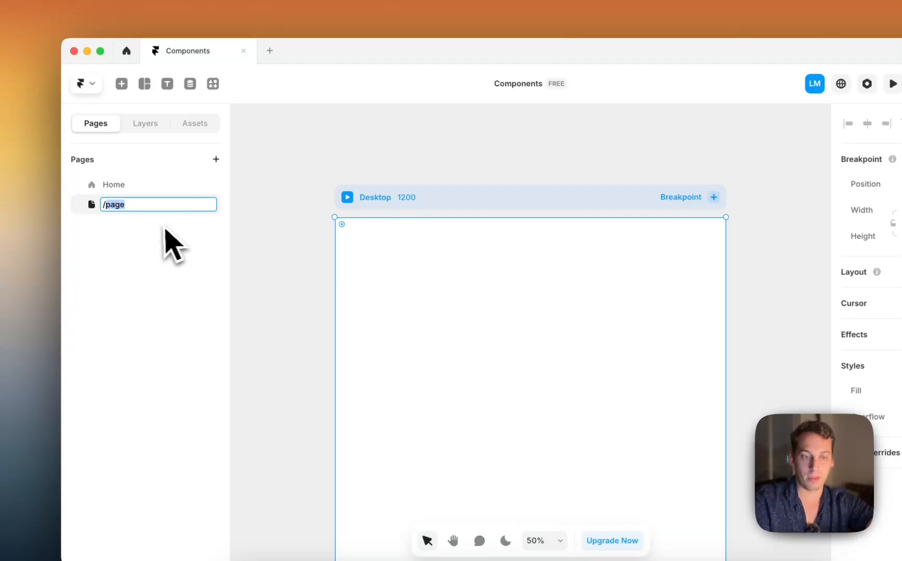
click(254, 223)
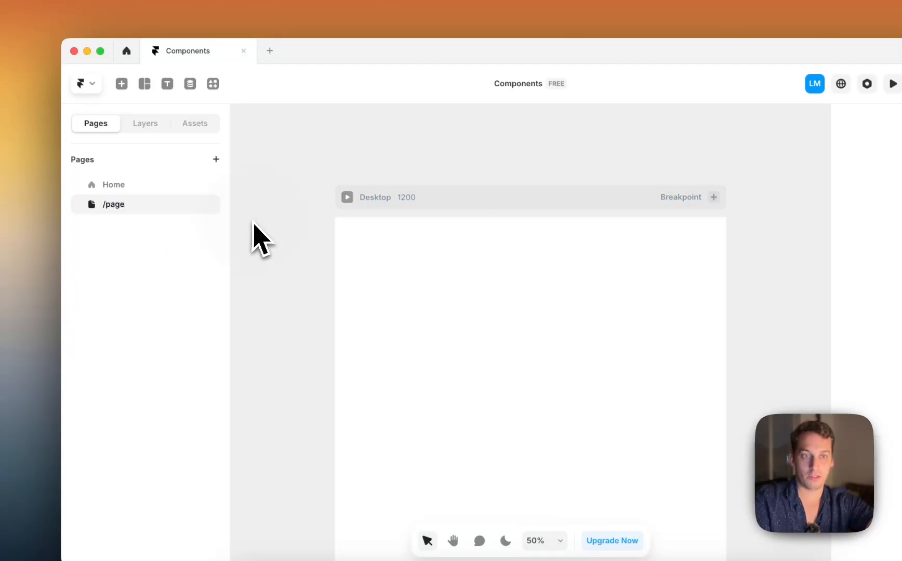
- Copy the Navbar component from the Home page into the Desktop breakpoint of /page
click(159, 187)
click(139, 205)
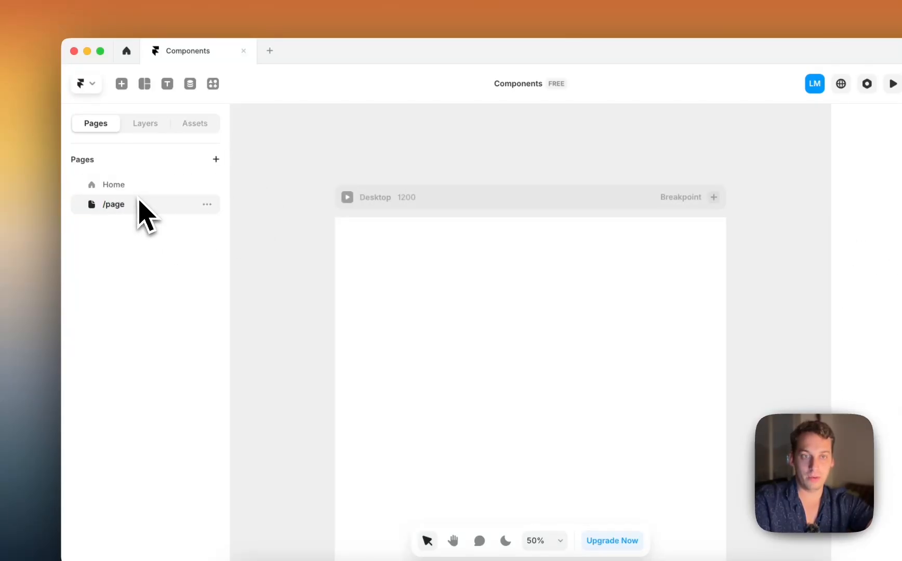
click(140, 192)
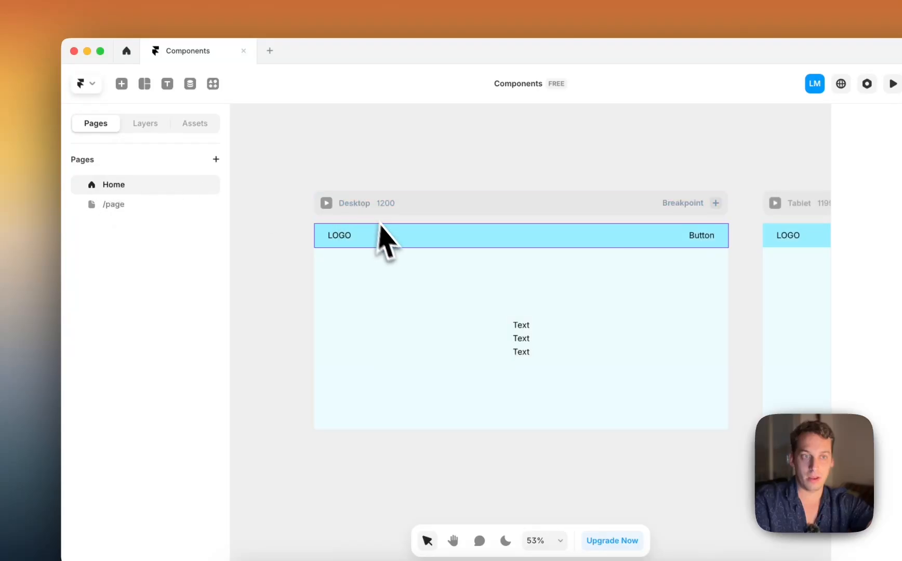
click(382, 237)
key(super+c)
click(179, 203)
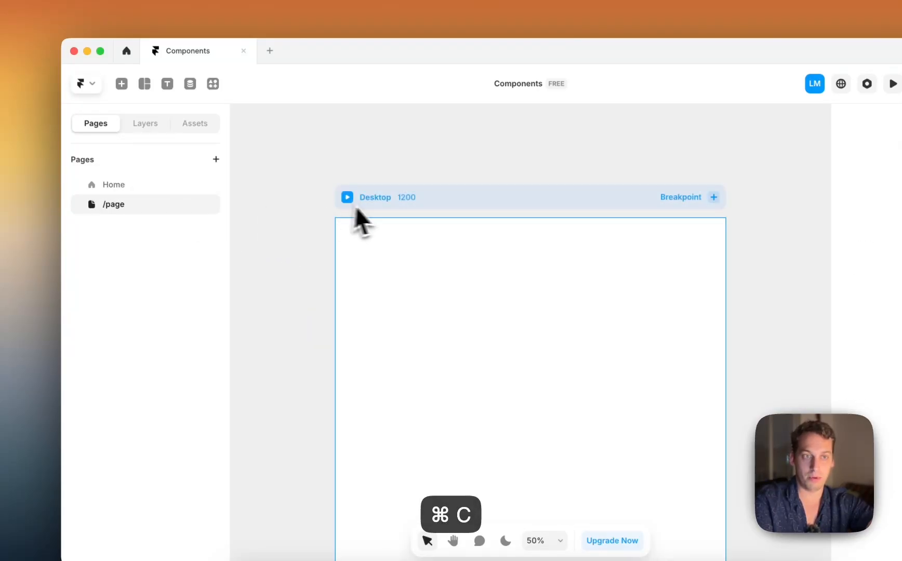
click(374, 203)
key(super+v)
click(306, 197)
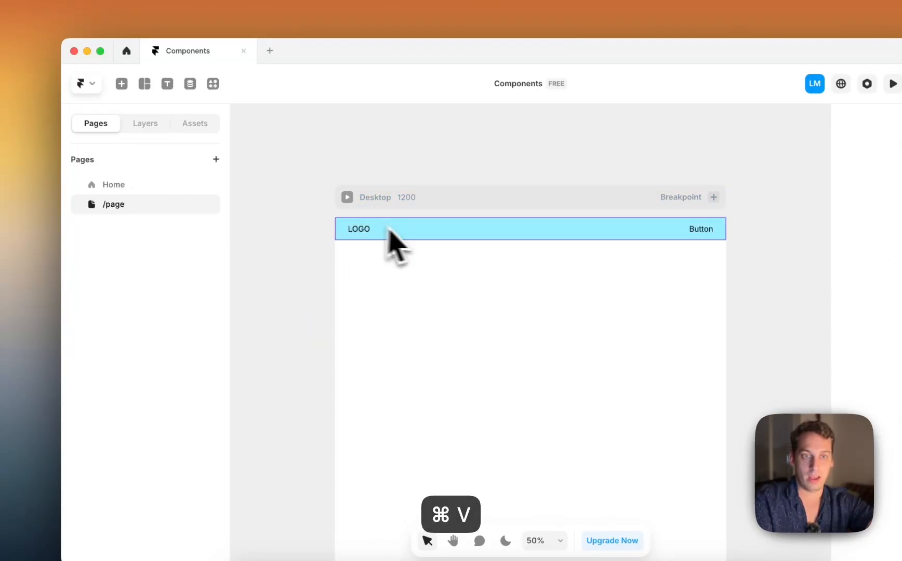
- Open the Navbar component from the Home page and change its logo text to "LOGOOOO"
click(139, 187)
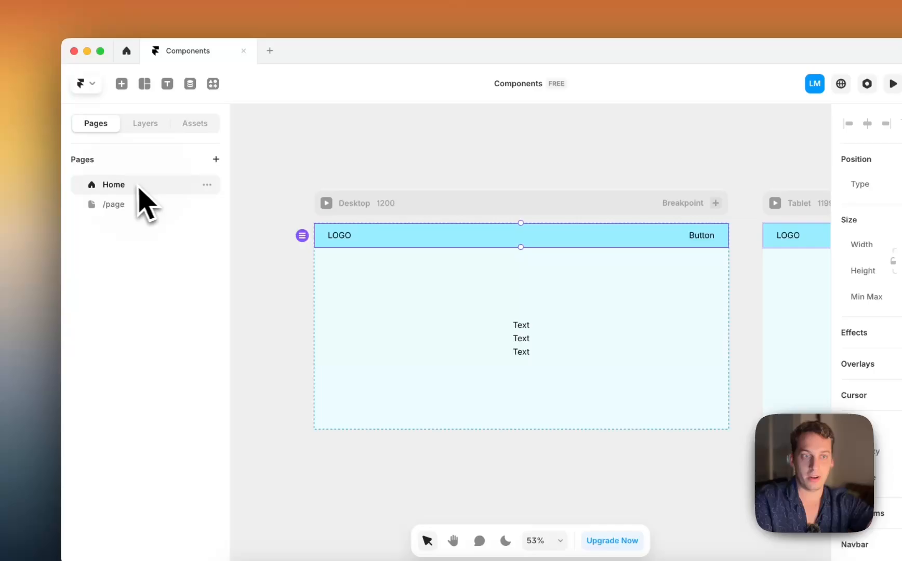
double_click(352, 242)
click(364, 356)
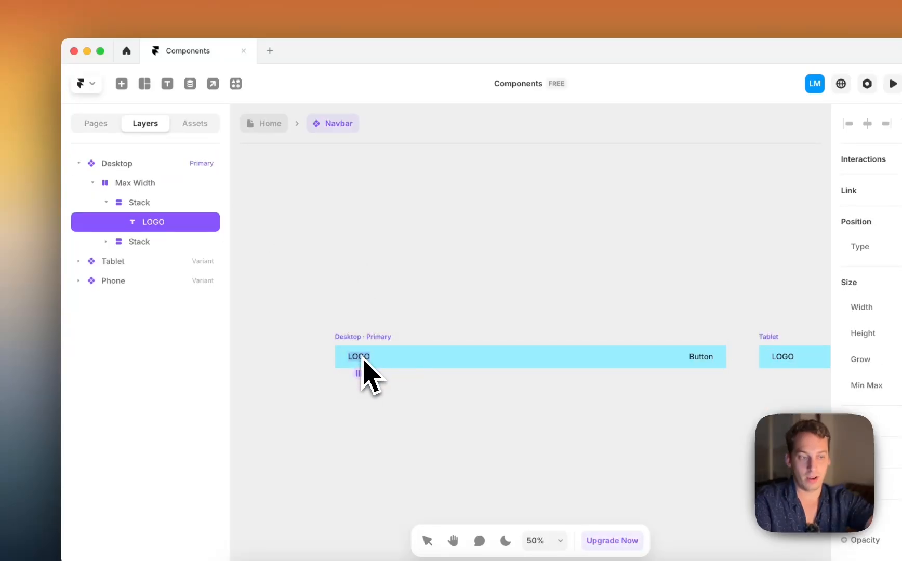
text(LOGOOOO)
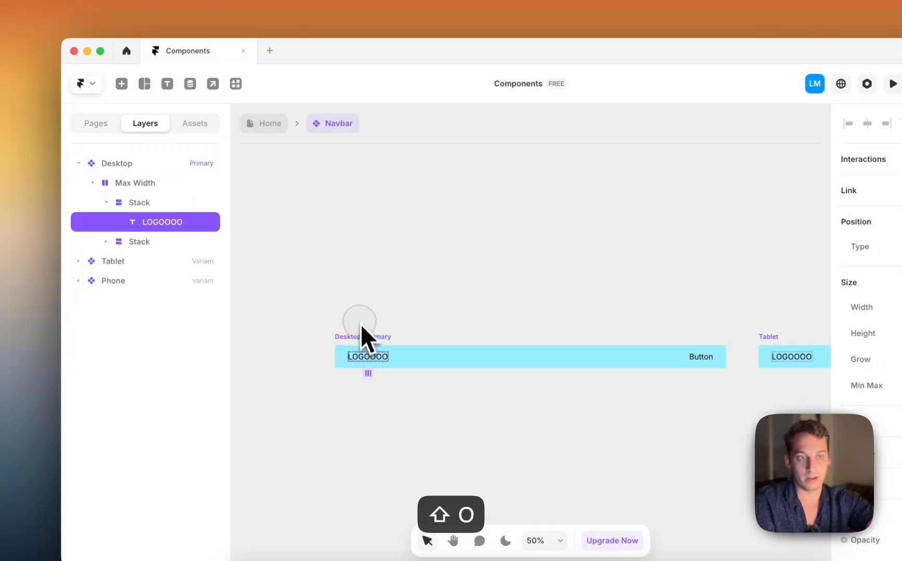
- Check the Navbar instances on the Home page and on /page, ending back on Home
click(270, 125)
click(156, 165)
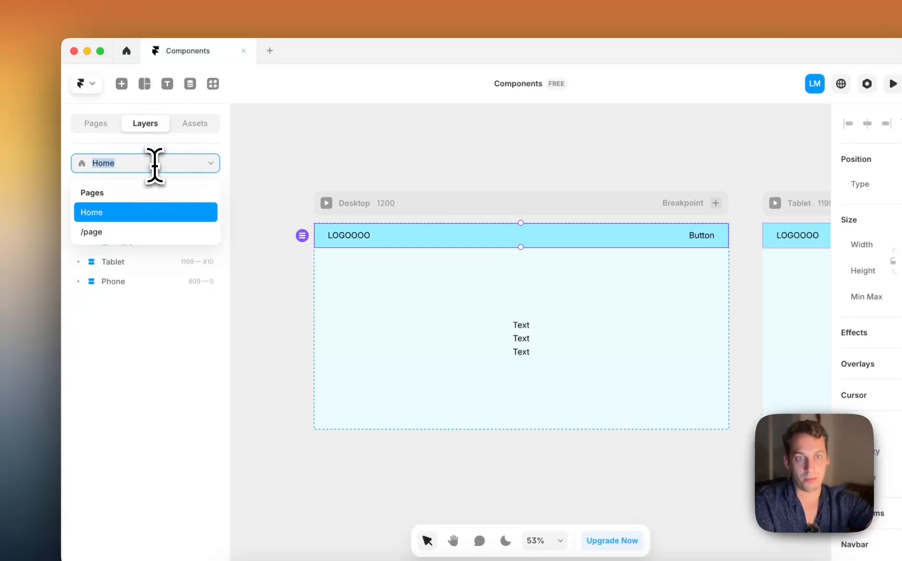
click(118, 233)
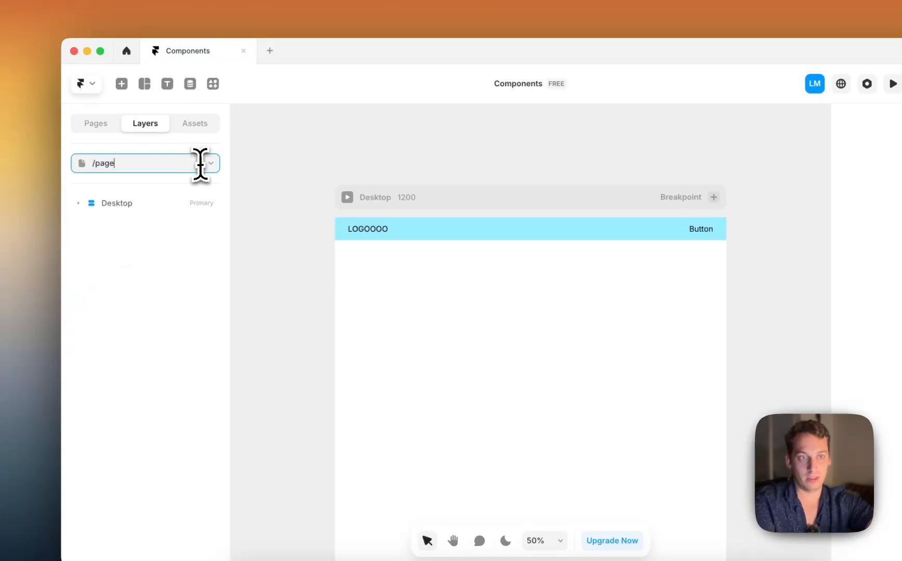
click(202, 165)
click(149, 213)
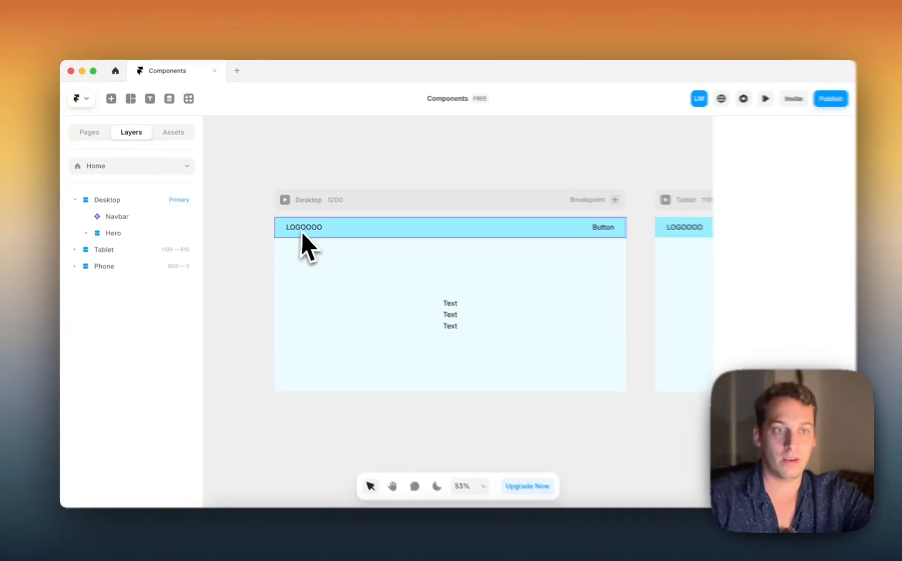
- Open the Navbar component for editing and examine its Desktop, Tablet and Phone variants
double_click(300, 229)
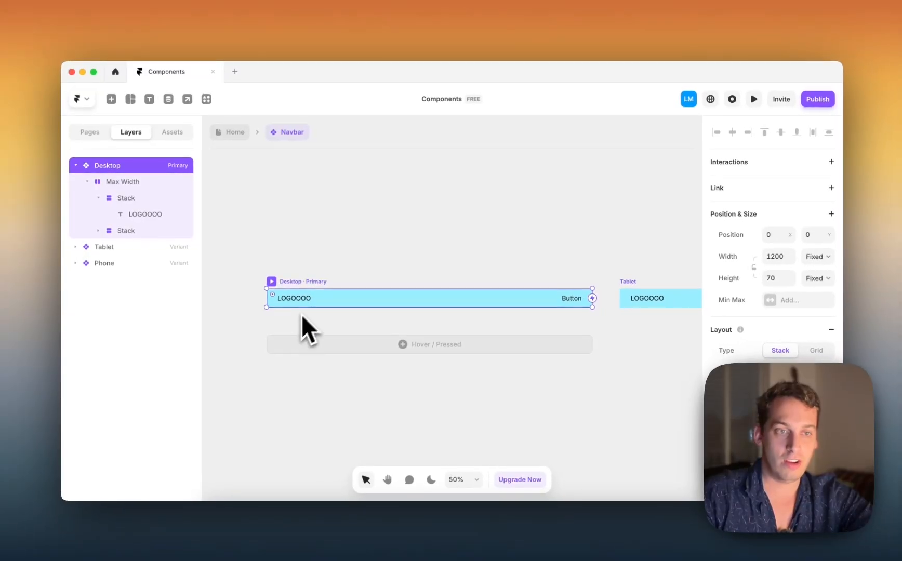
scroll(316, 293, down, 3)
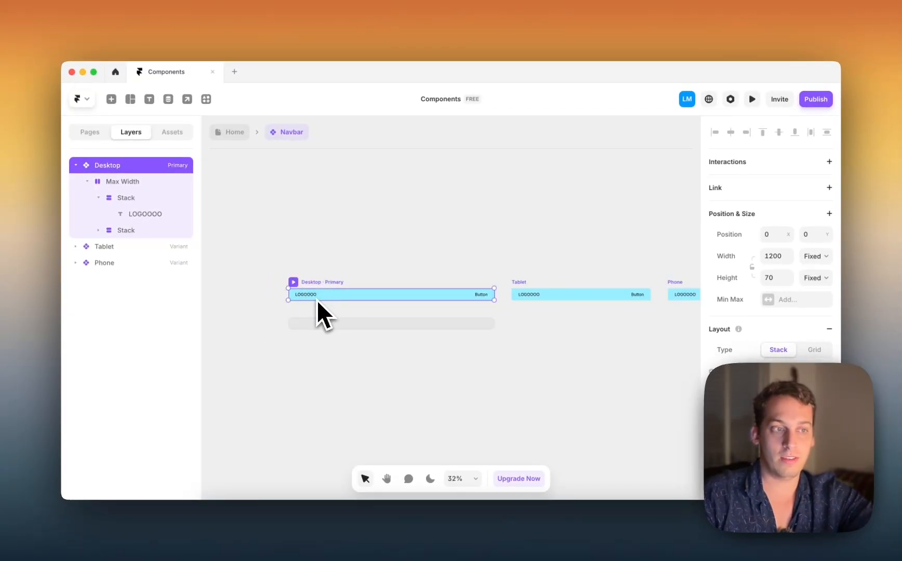
scroll(316, 301, right, 3)
scroll(316, 301, left, 3)
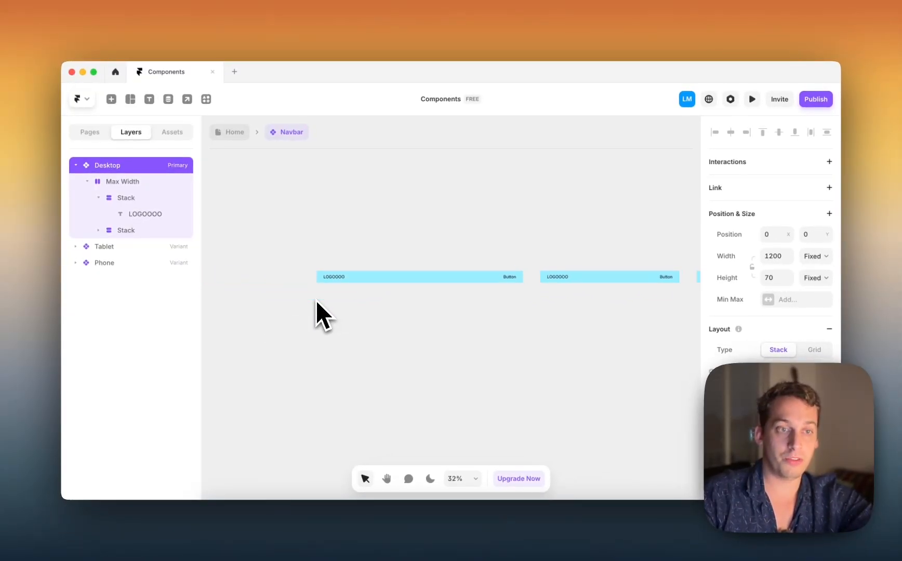
scroll(316, 300, right, 1)
click(312, 297)
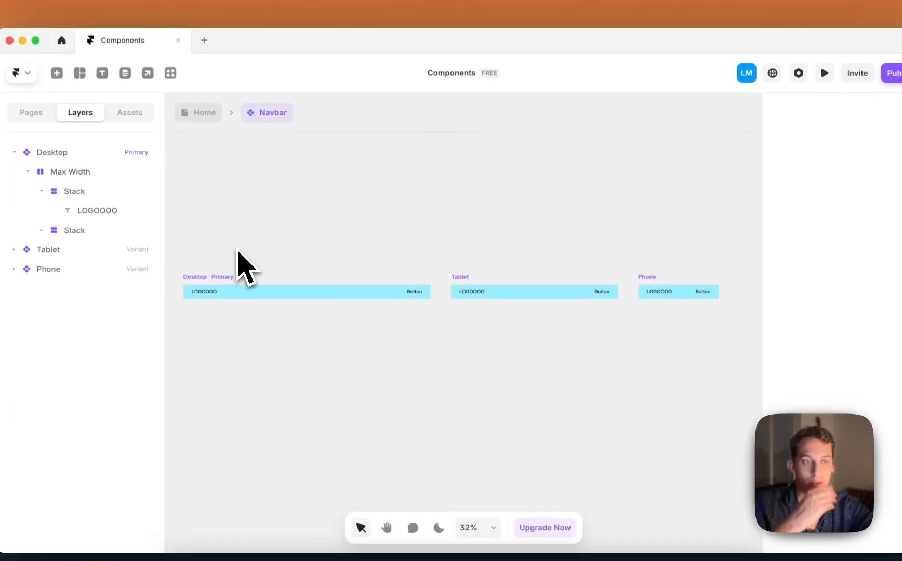
click(251, 291)
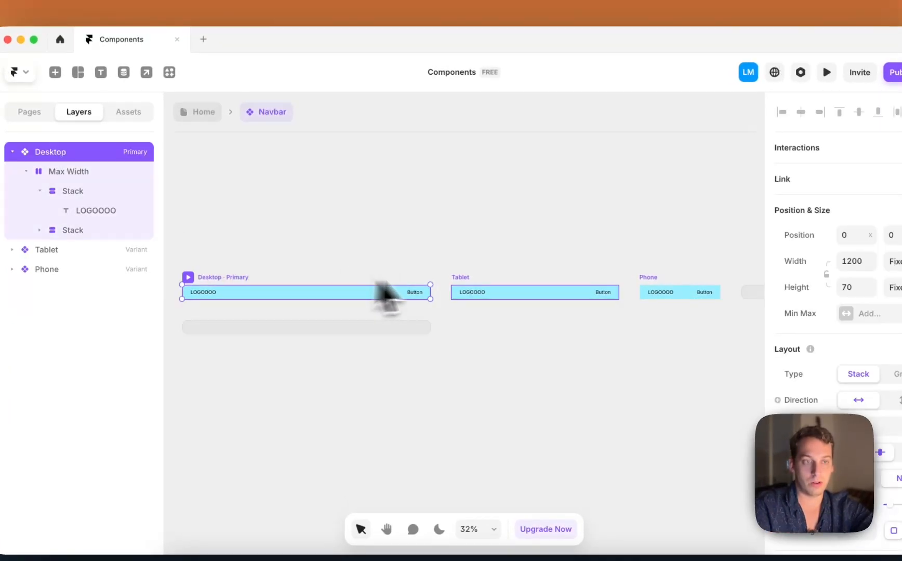
click(481, 288)
click(652, 291)
click(226, 287)
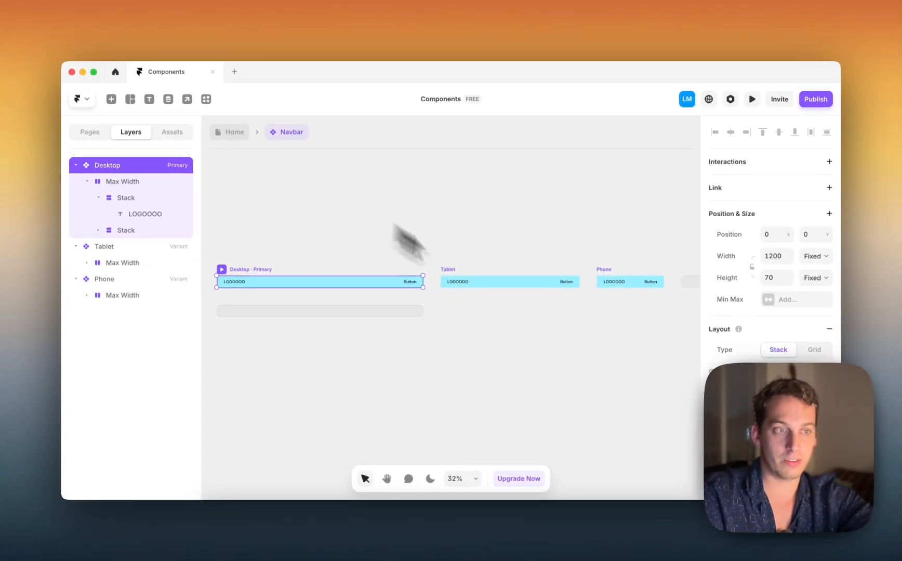
- Remove the Button text from the Navbar component's Tablet variant
click(566, 282)
key(BackSpace)
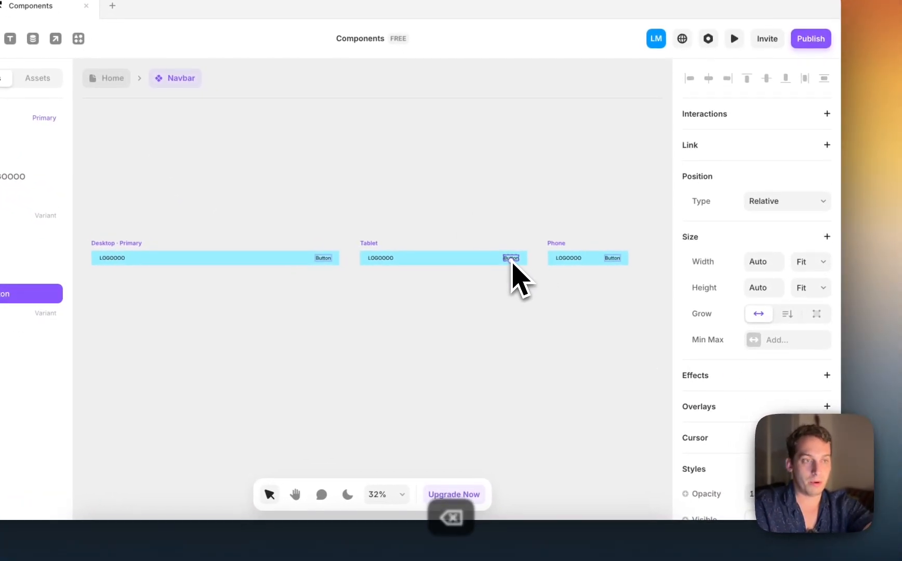
- Keep the Phone variant's own direction horizontal and set its inner Max Width stack to a vertical direction
click(563, 249)
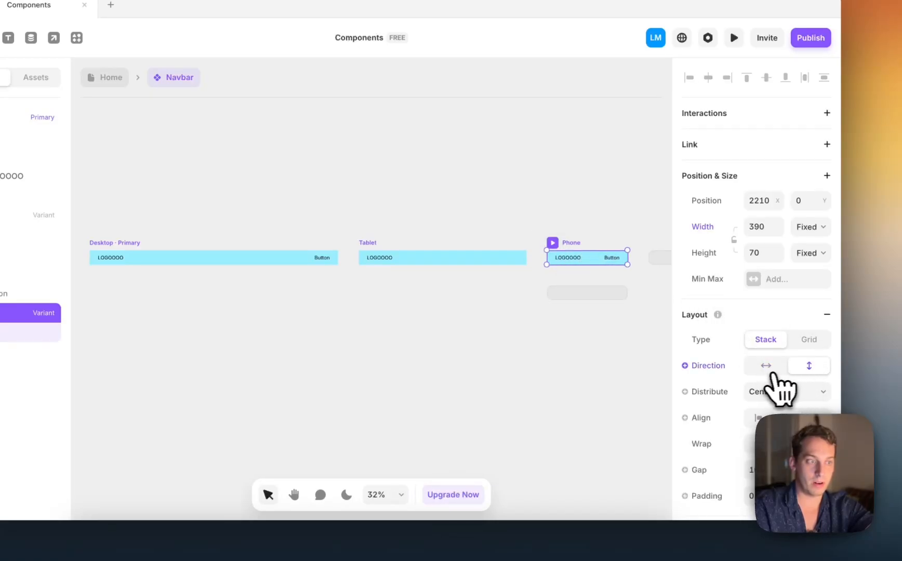
click(768, 367)
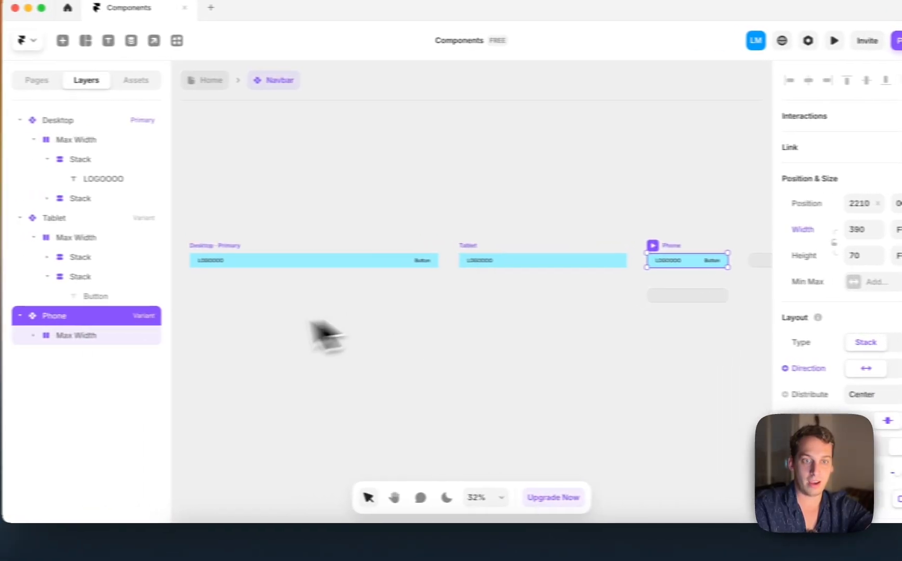
click(128, 336)
click(792, 413)
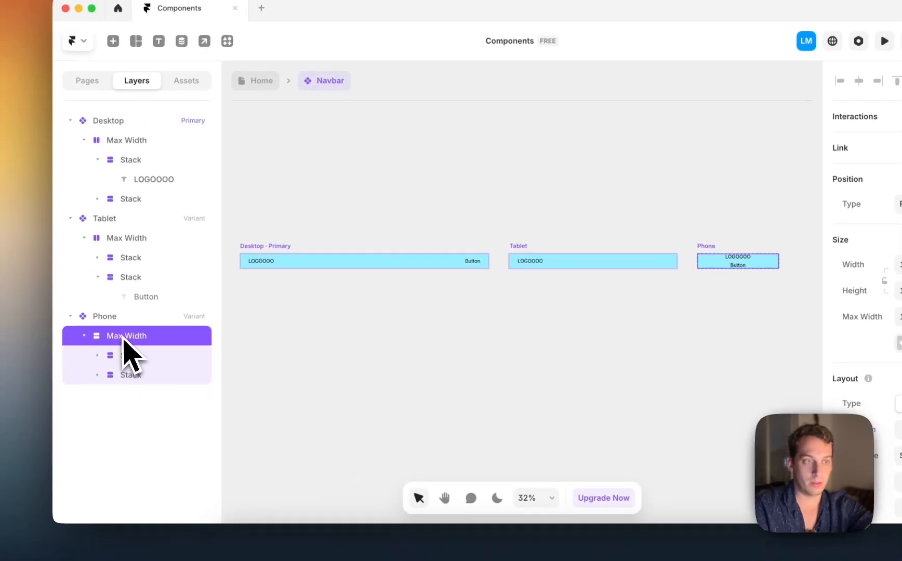
- Increase the Phone variant's height to 126 and set its Max Width stack's distribution to Center
click(122, 324)
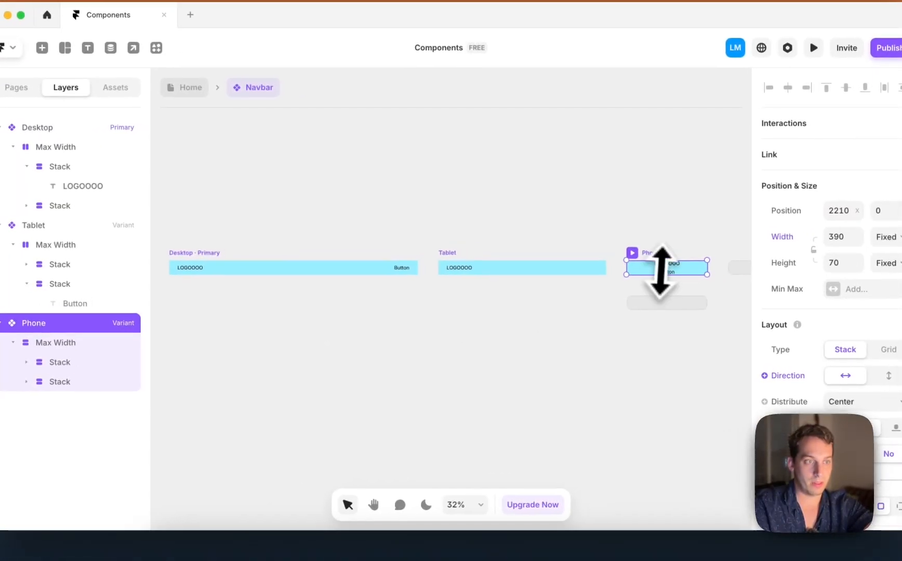
drag(738, 268, 739, 279)
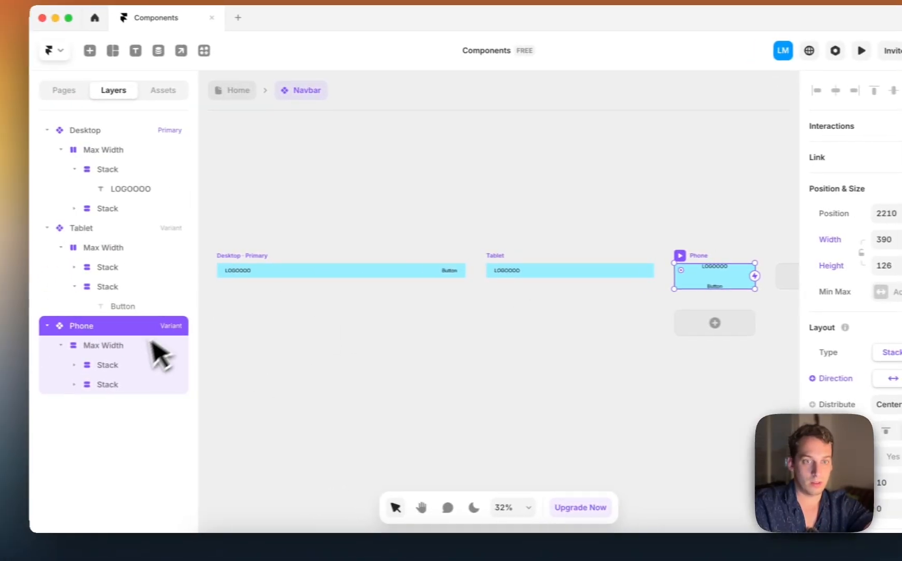
click(121, 363)
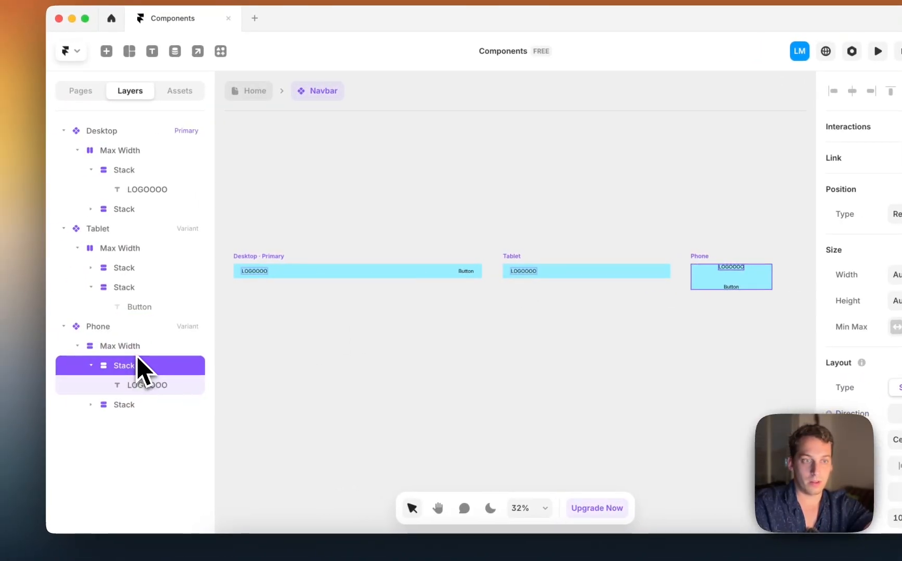
click(122, 348)
click(805, 450)
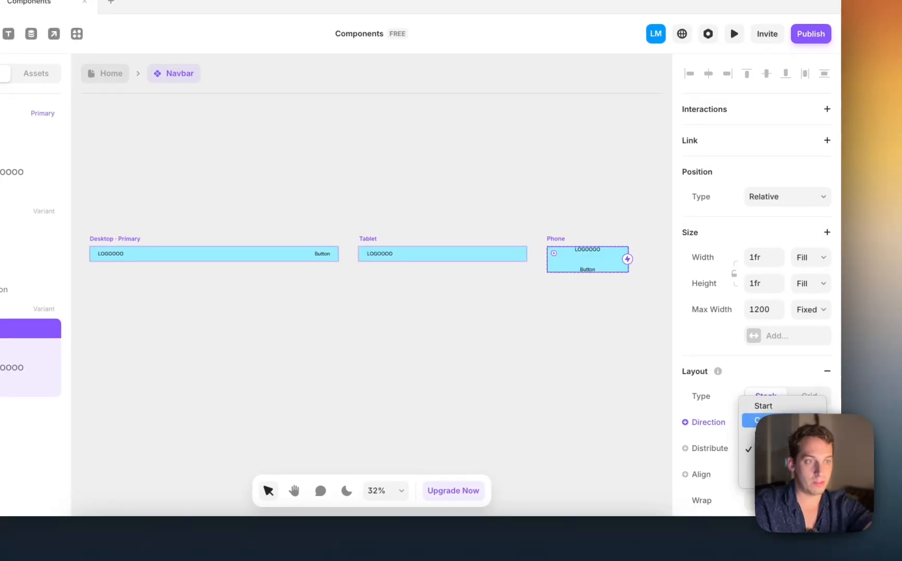
click(790, 424)
click(650, 344)
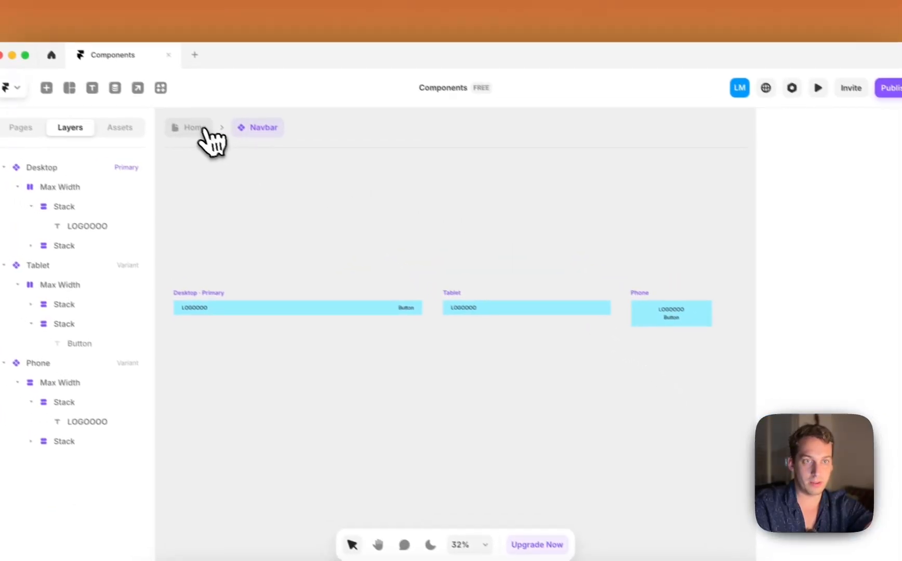
- Return to the Home page, look over its breakpoints and select the Navbar in the Phone breakpoint
click(109, 74)
scroll(405, 251, right, 5)
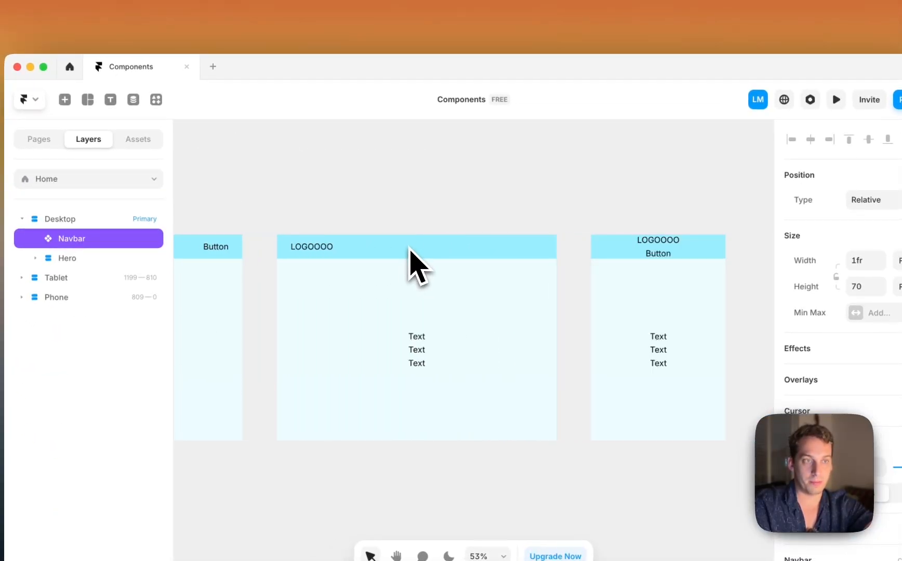
scroll(410, 262, down, 3)
click(551, 250)
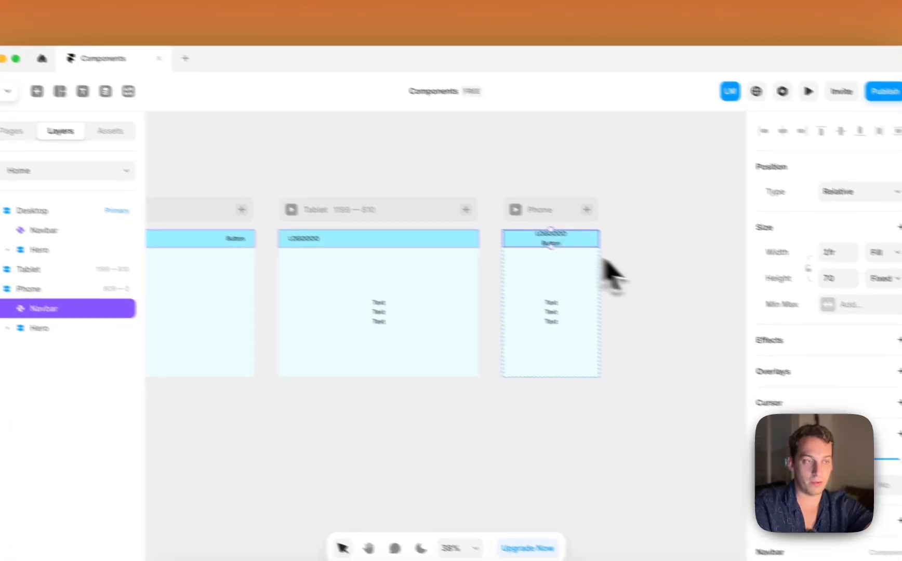
scroll(427, 262, left, 5)
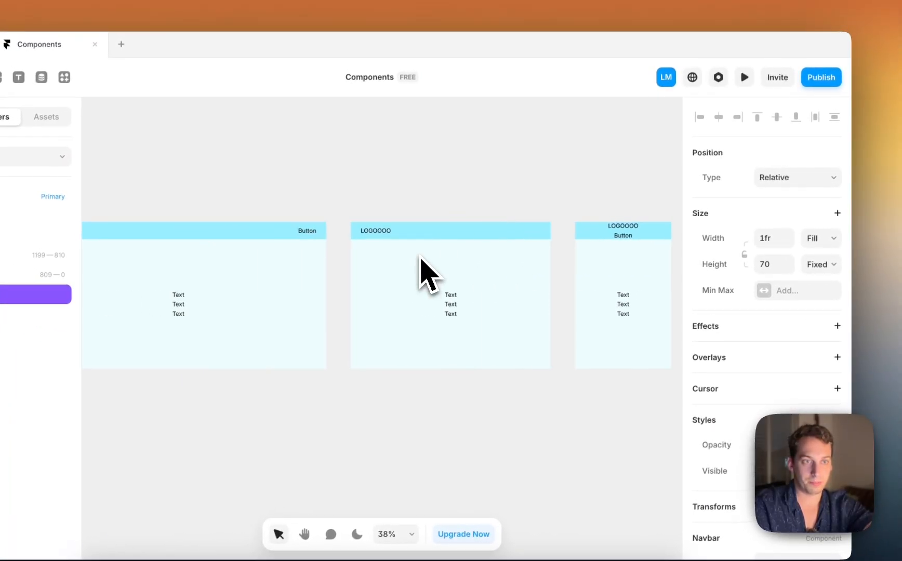
scroll(419, 262, right, 3)
click(816, 263)
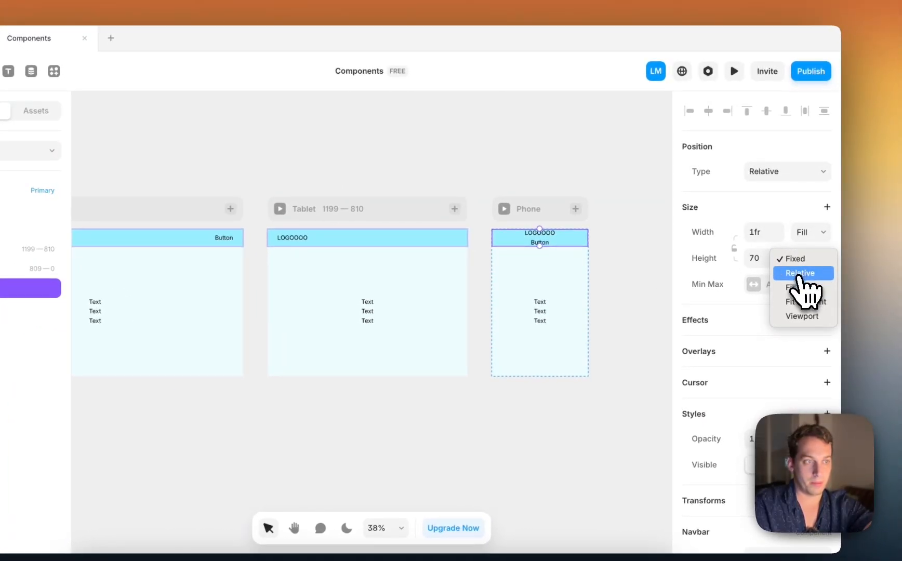
click(799, 288)
key(super+z)
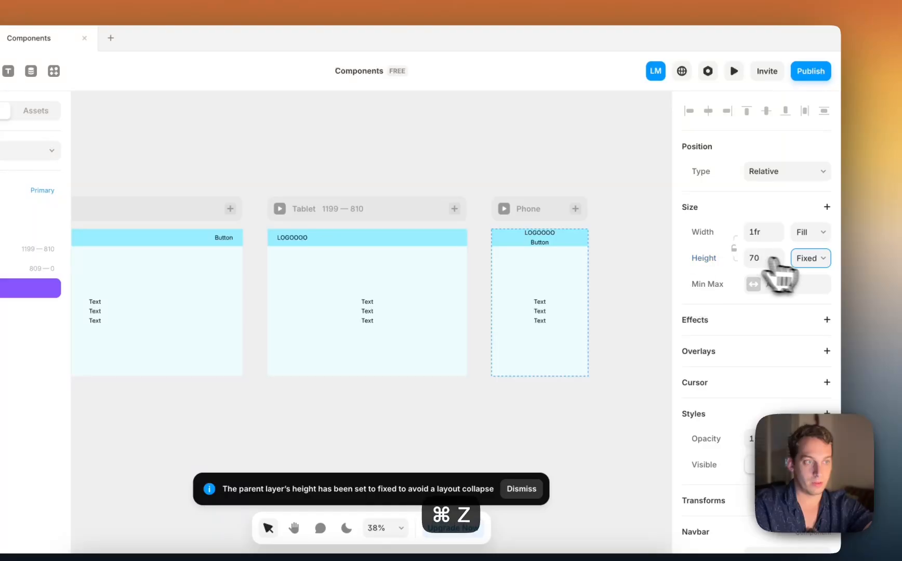
- Set the height of the Phone breakpoint's Navbar to Fit Content and check the Tablet and Desktop Navbars
click(808, 259)
click(804, 301)
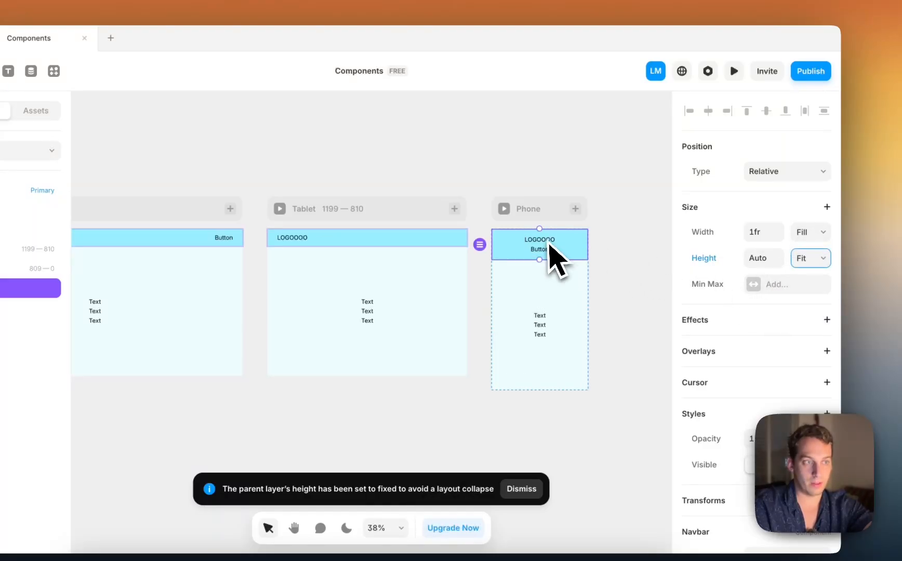
scroll(644, 258, left, 5)
click(481, 244)
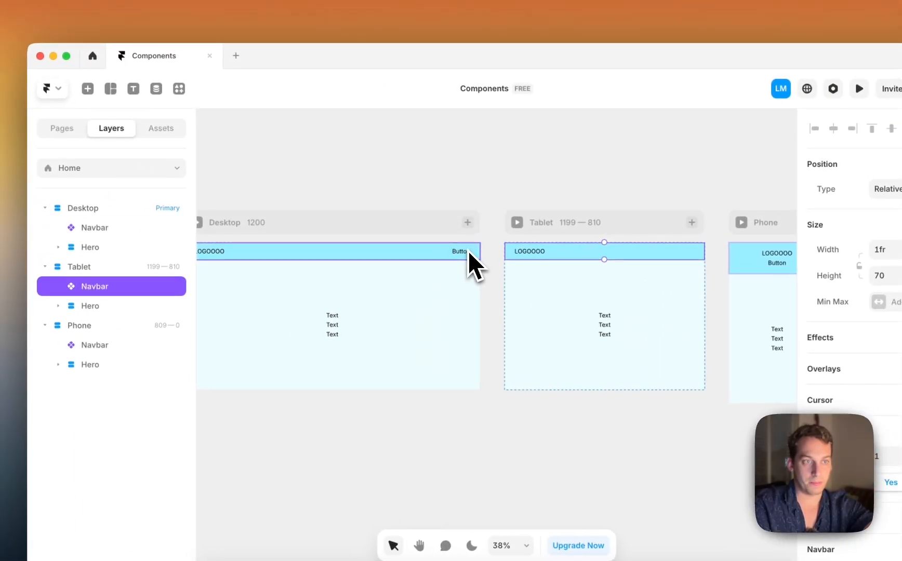
click(351, 234)
click(373, 199)
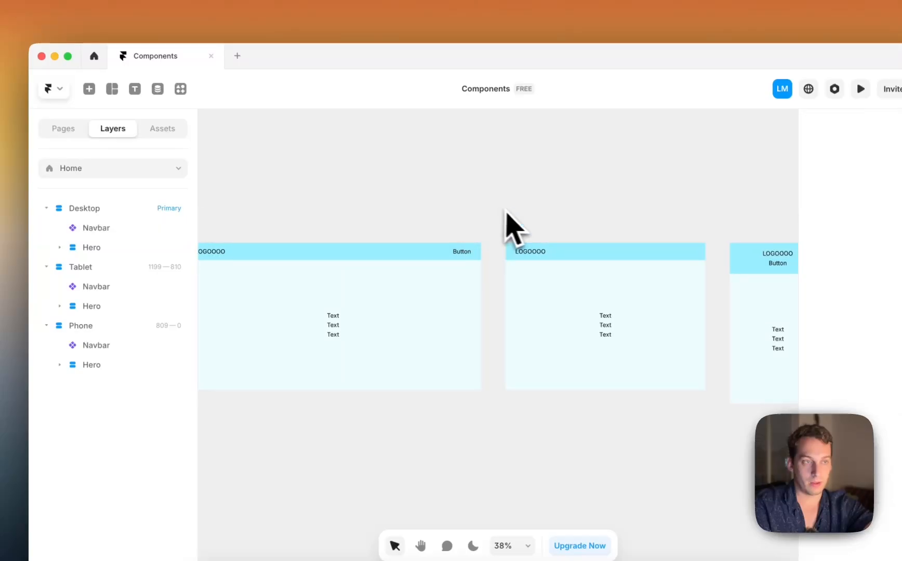
- Open /page and add Tablet and Phone breakpoints beside its Desktop layout
scroll(517, 229, down, 5)
double_click(105, 174)
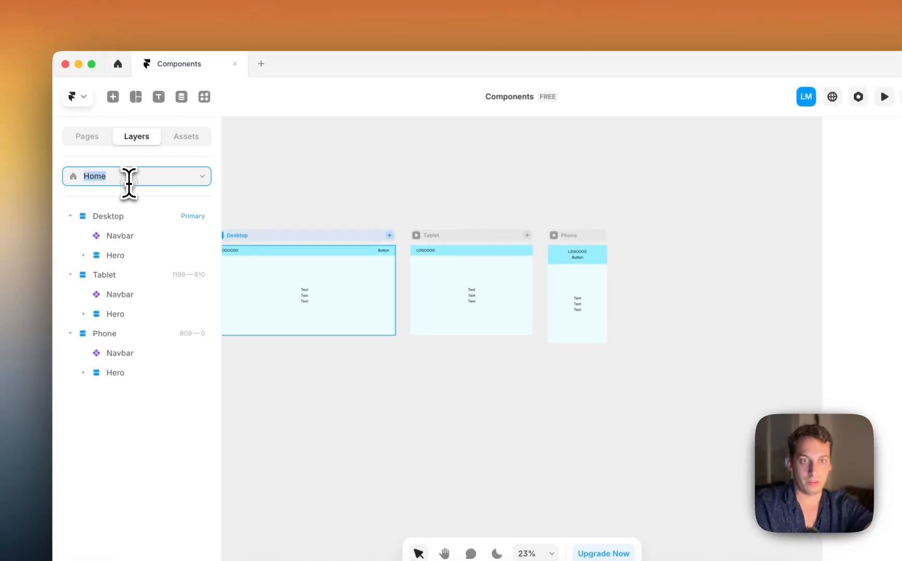
click(125, 245)
scroll(488, 245, right, 5)
scroll(484, 243, down, 4)
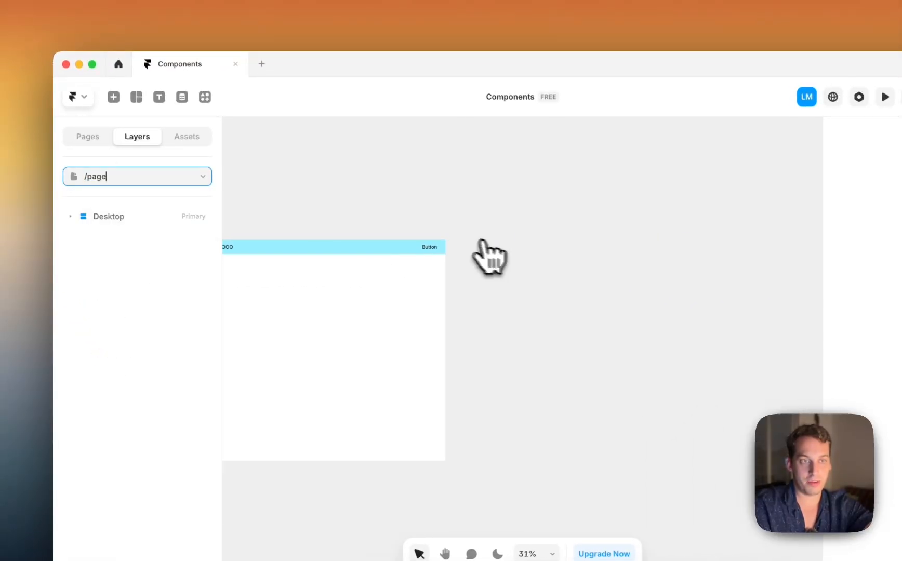
click(433, 222)
click(448, 245)
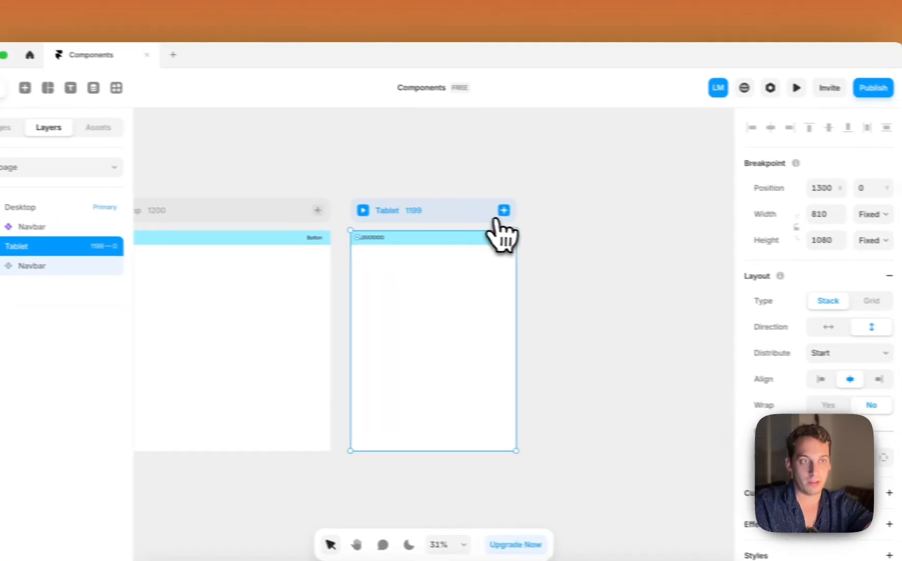
click(504, 210)
click(507, 231)
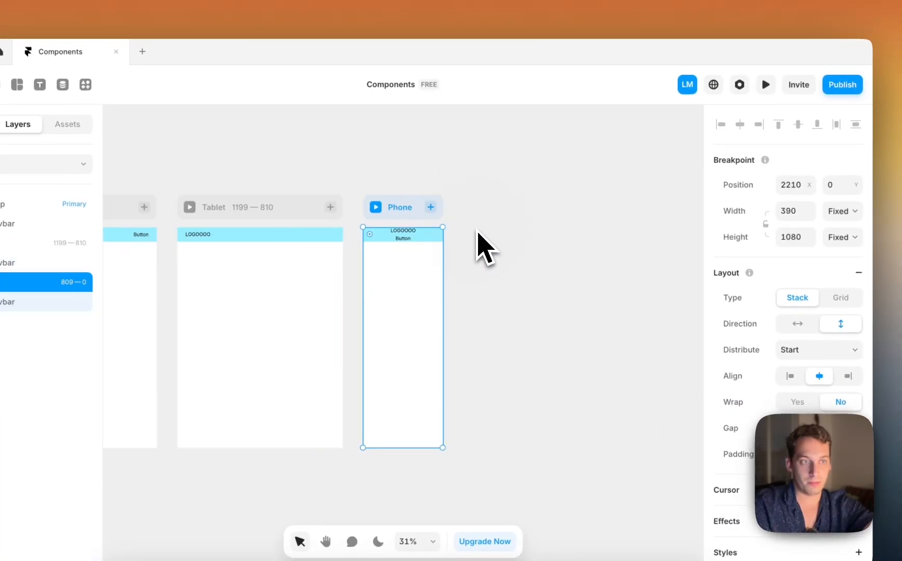
- Set the height of the Navbar in the Phone breakpoint of /page to Fit Content
click(388, 236)
click(851, 271)
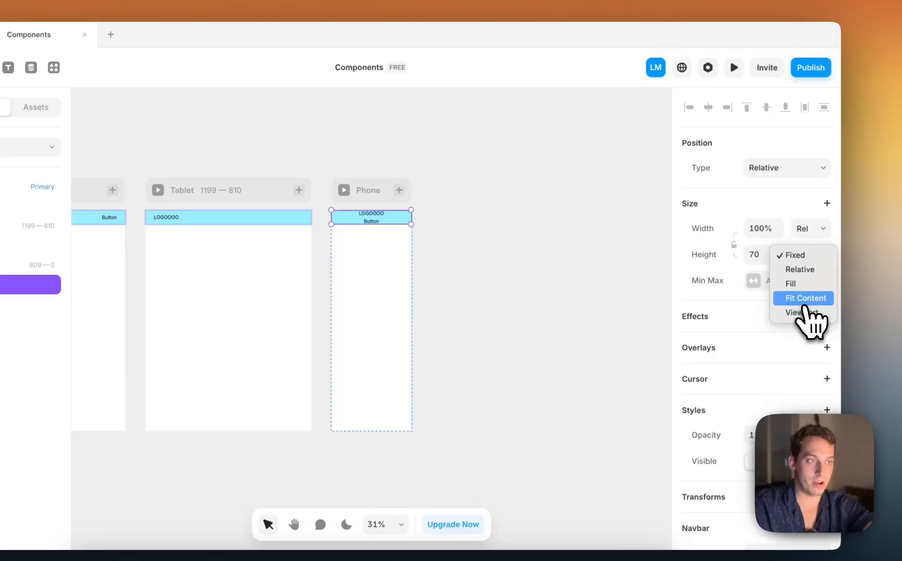
click(806, 300)
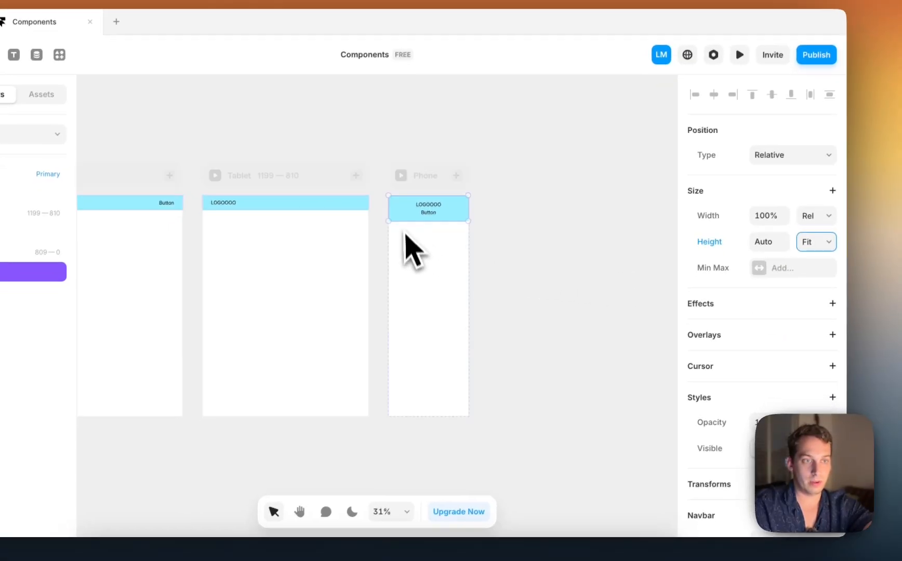
- Try the Desktop variant on the Phone breakpoint's Navbar of /page and switch it back to the Phone variant
scroll(732, 467, down, 3)
scroll(749, 452, down, 2)
click(810, 383)
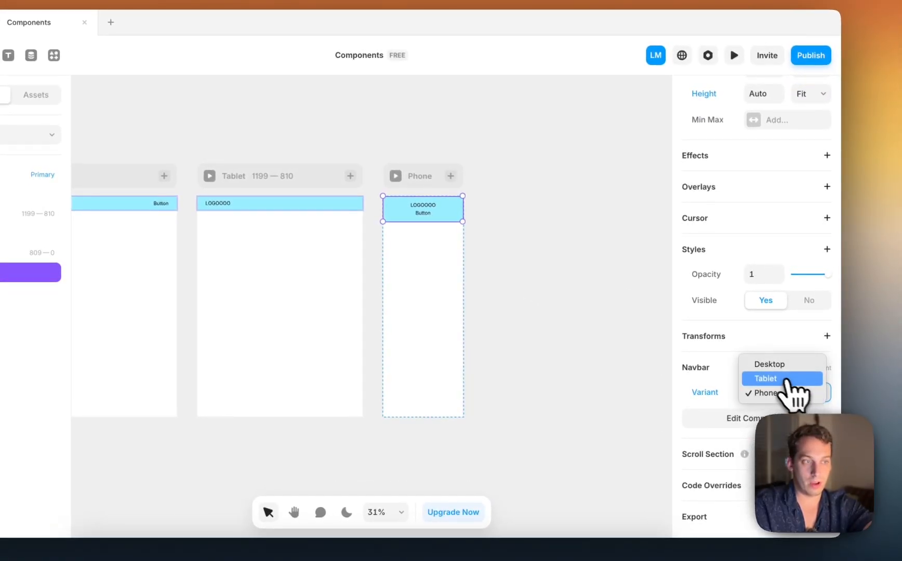
click(773, 367)
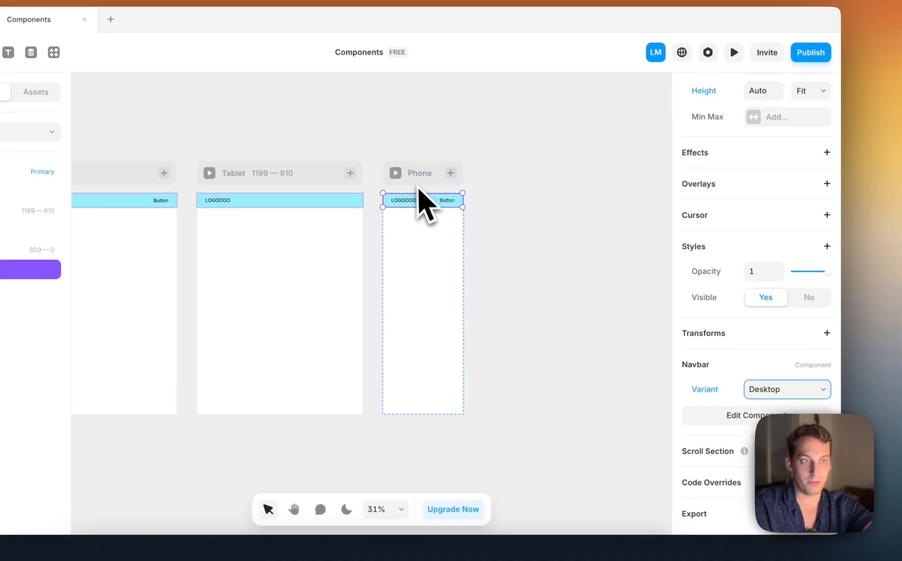
click(506, 236)
click(450, 204)
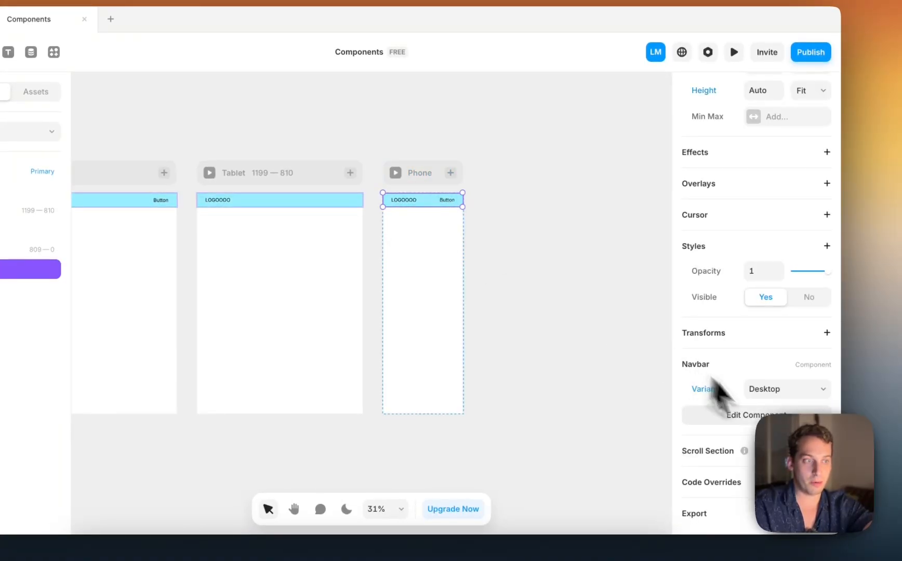
click(814, 387)
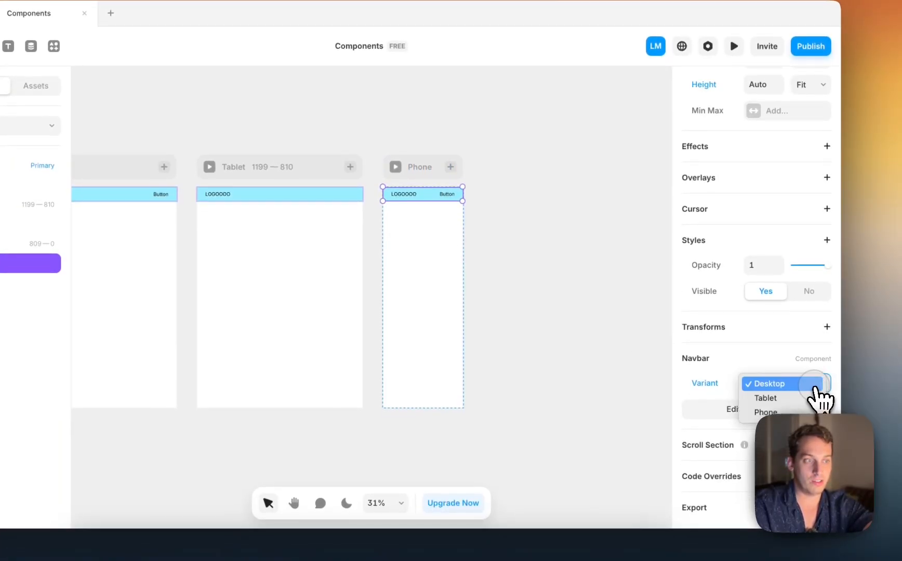
click(790, 410)
click(616, 264)
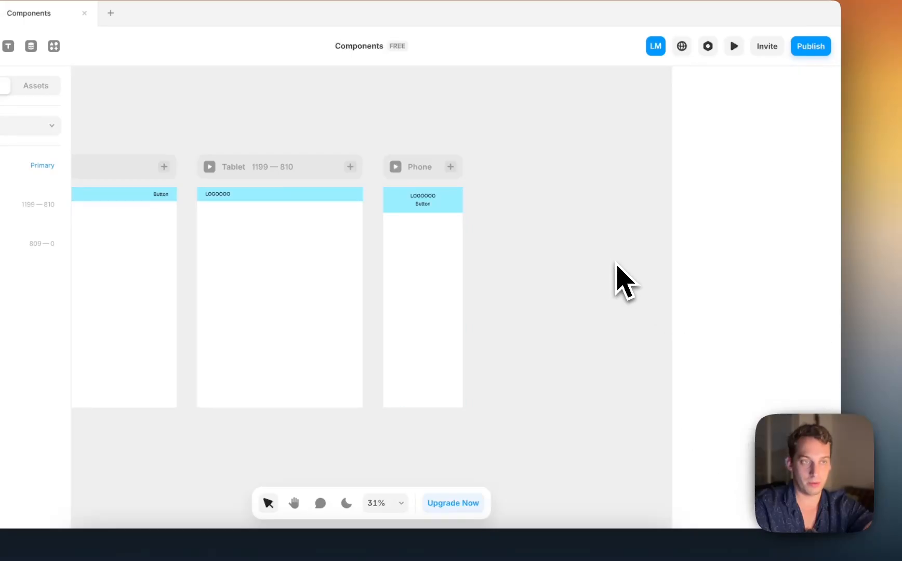
- Open the Navbar component from the Home page for editing and examine its variants and the placeholder for another variant
scroll(518, 234, left, 5)
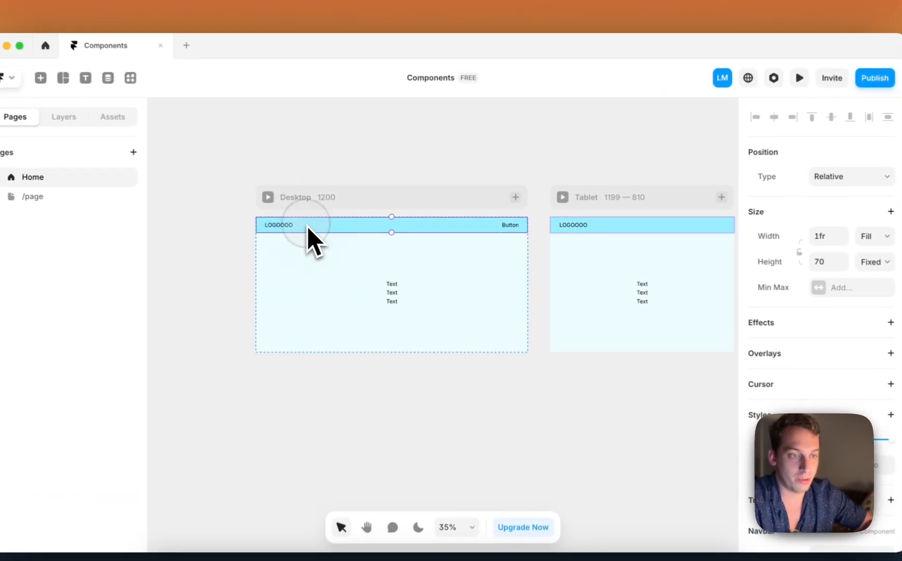
double_click(336, 225)
scroll(305, 237, down, 1)
scroll(304, 242, down, 2)
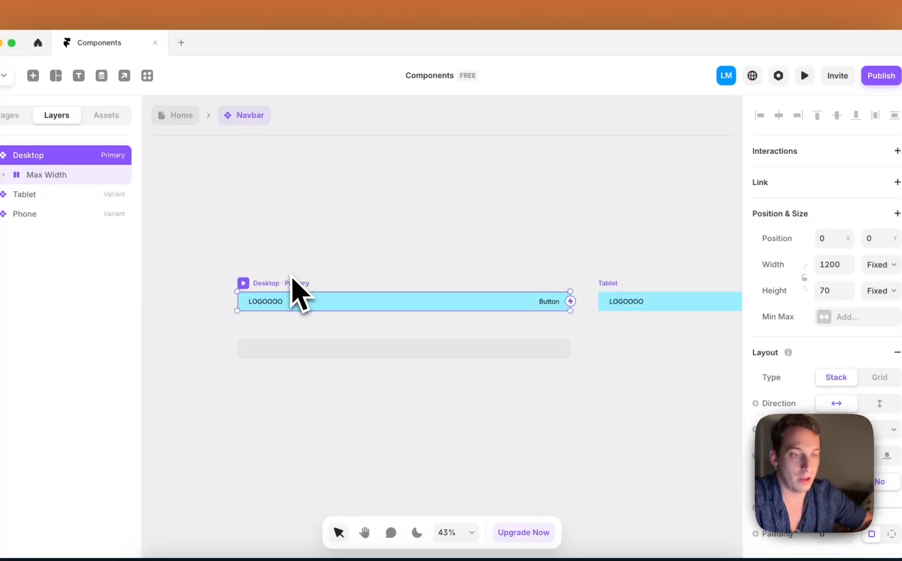
scroll(289, 286, down, 3)
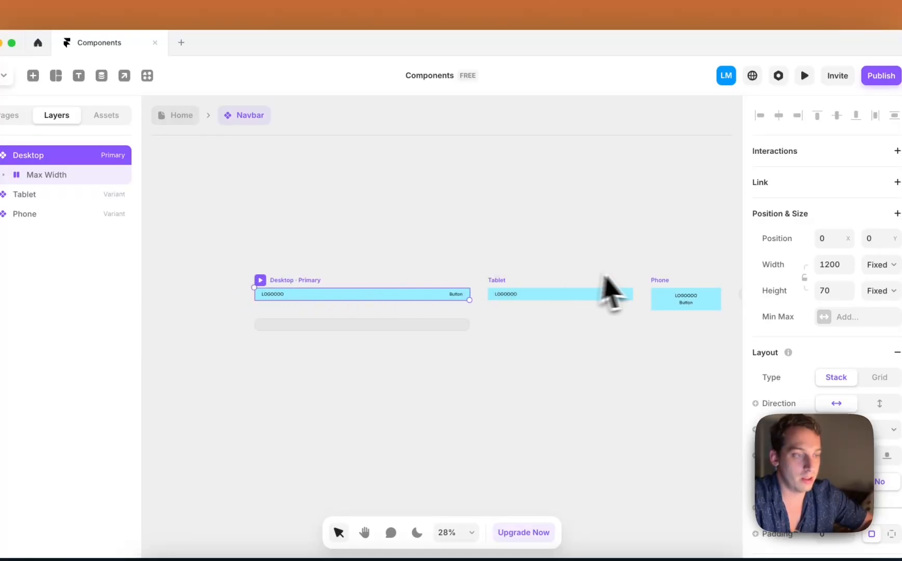
scroll(490, 285, right, 2)
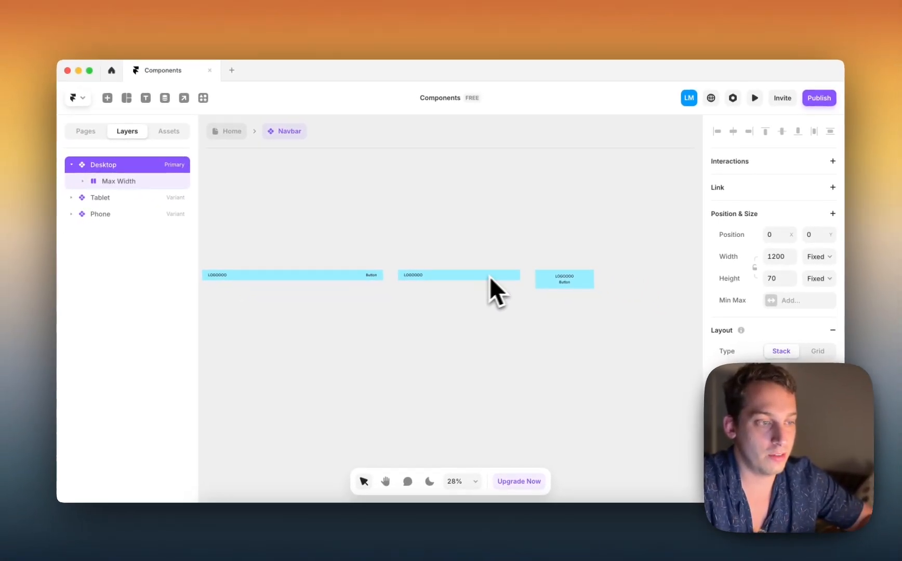
scroll(618, 278, right, 3)
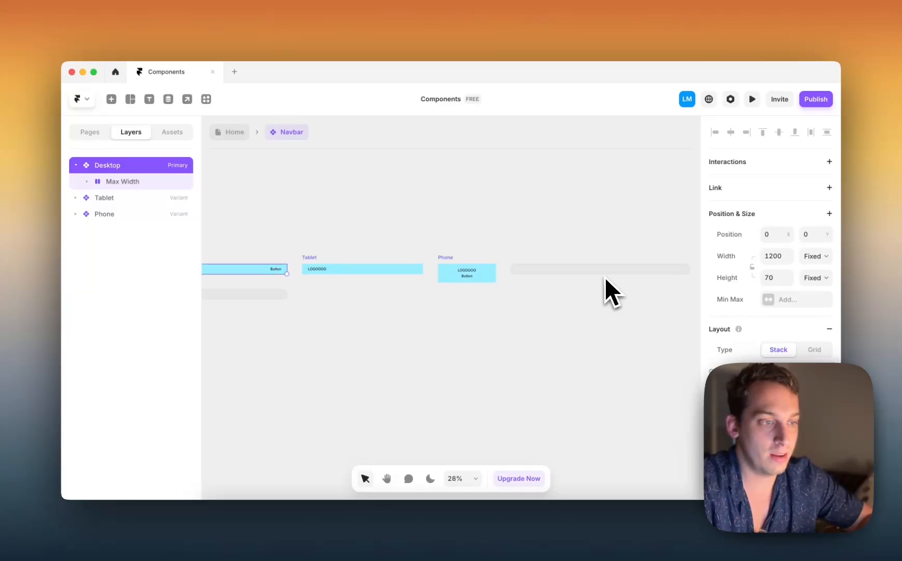
scroll(599, 275, up, 3)
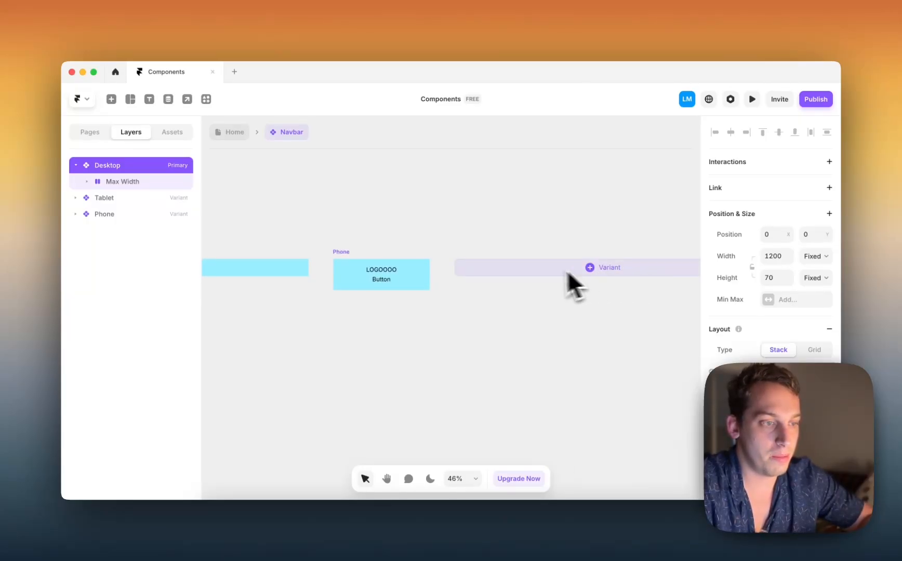
scroll(608, 272, down, 3)
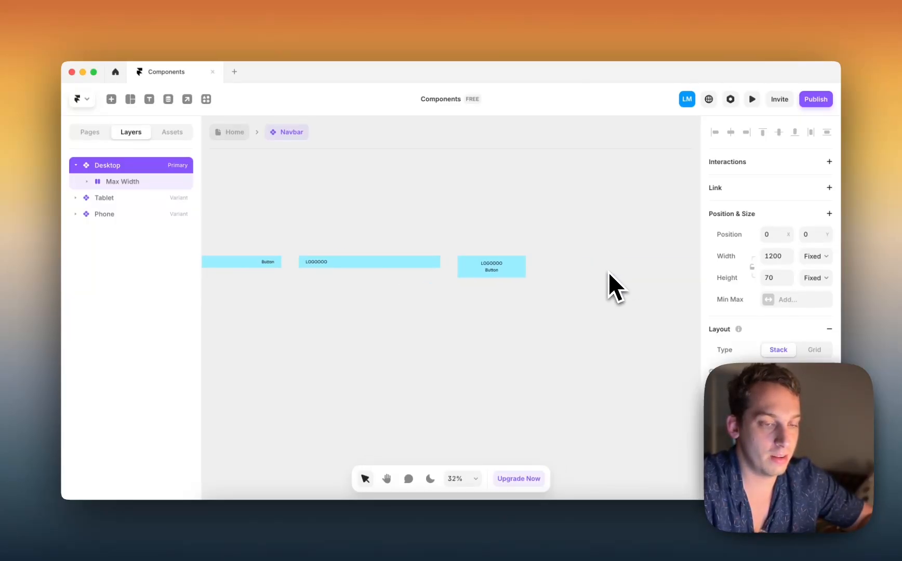
scroll(602, 272, left, 5)
scroll(443, 250, up, 5)
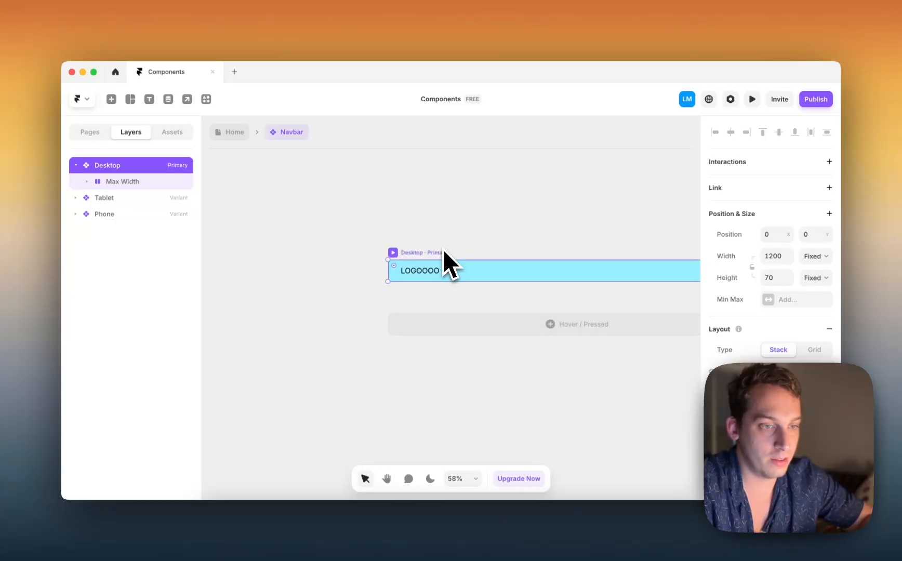
- Examine the Hover / Pressed placeholders beneath the Navbar component's Tablet and Desktop variants
scroll(442, 249, right, 5)
click(448, 264)
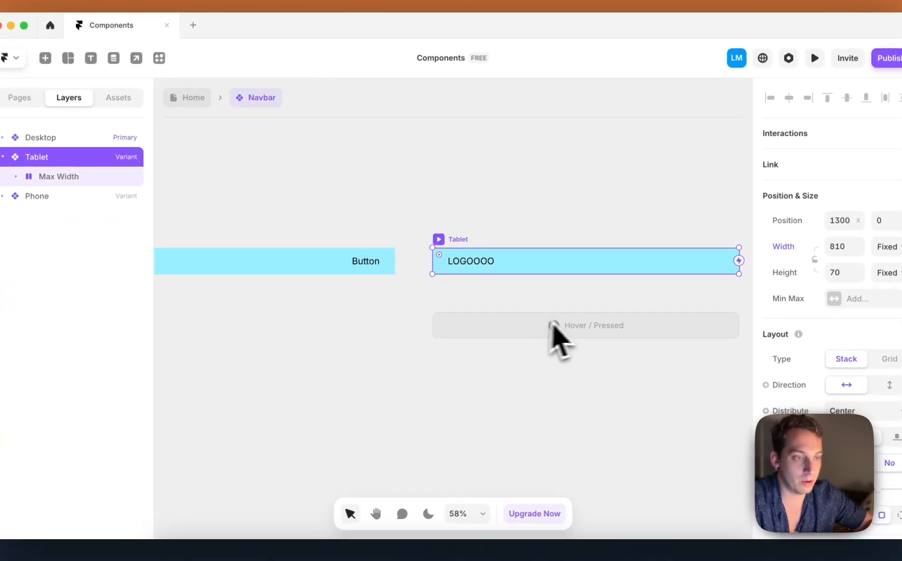
scroll(441, 301, left, 5)
click(308, 236)
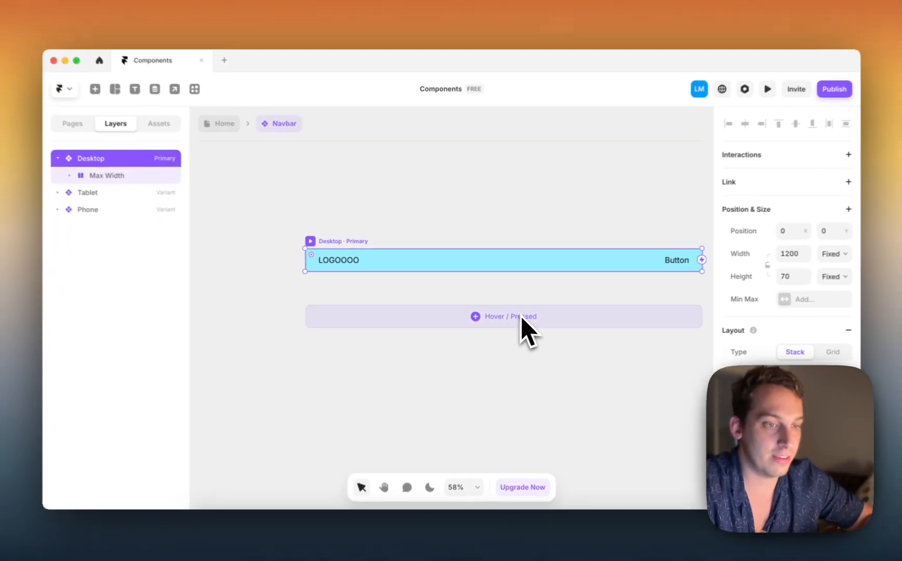
scroll(408, 287, right, 2)
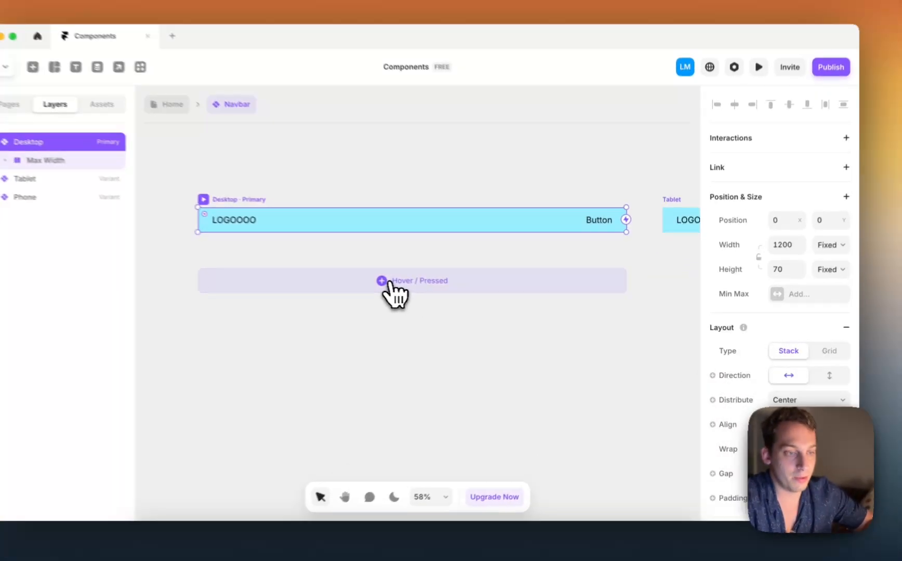
- Add a Hover state to the Navbar's Desktop variant and set its fill to white (#FFFFFF)
click(427, 294)
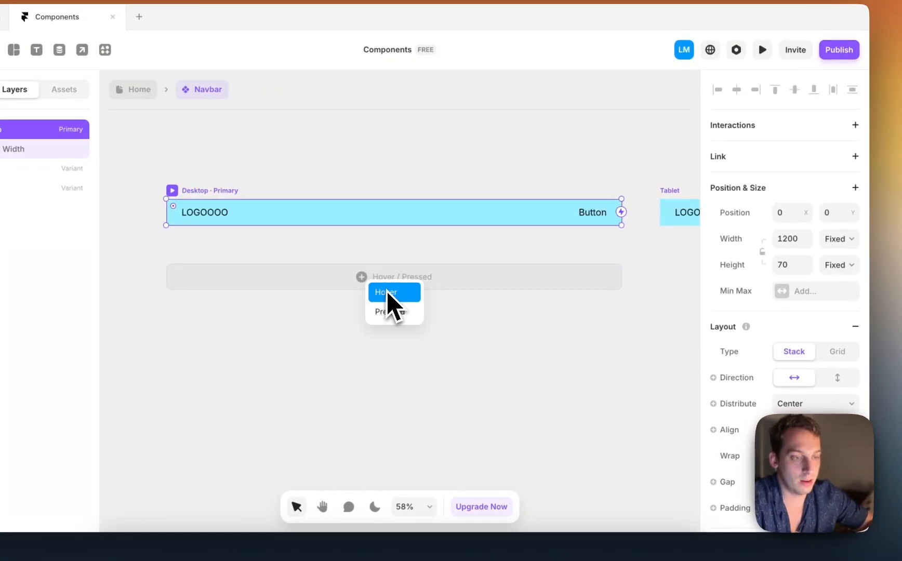
click(389, 293)
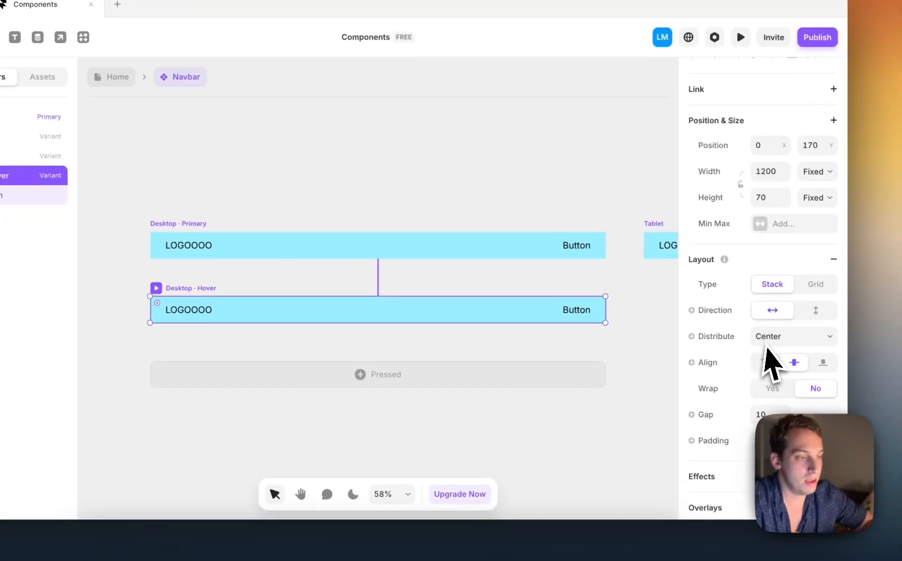
scroll(777, 402, down, 4)
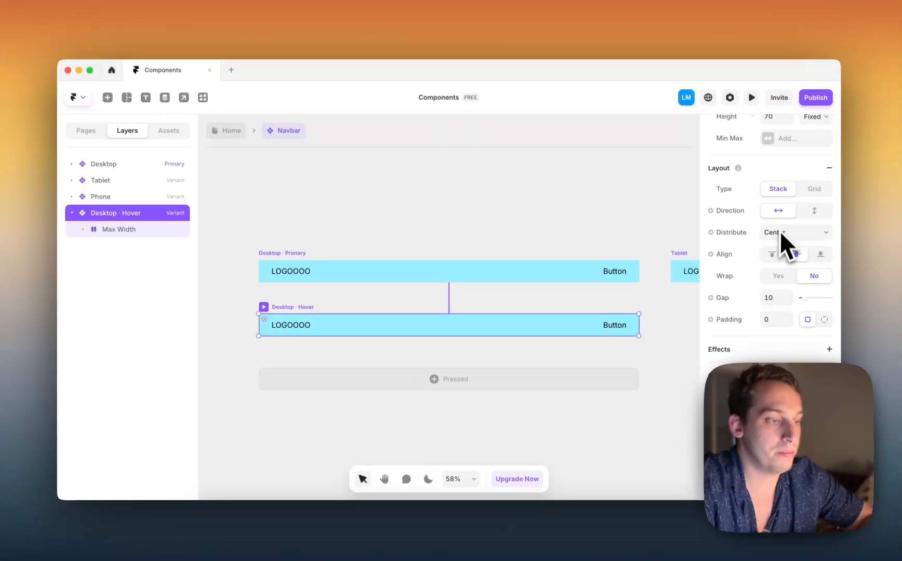
scroll(777, 245, down, 3)
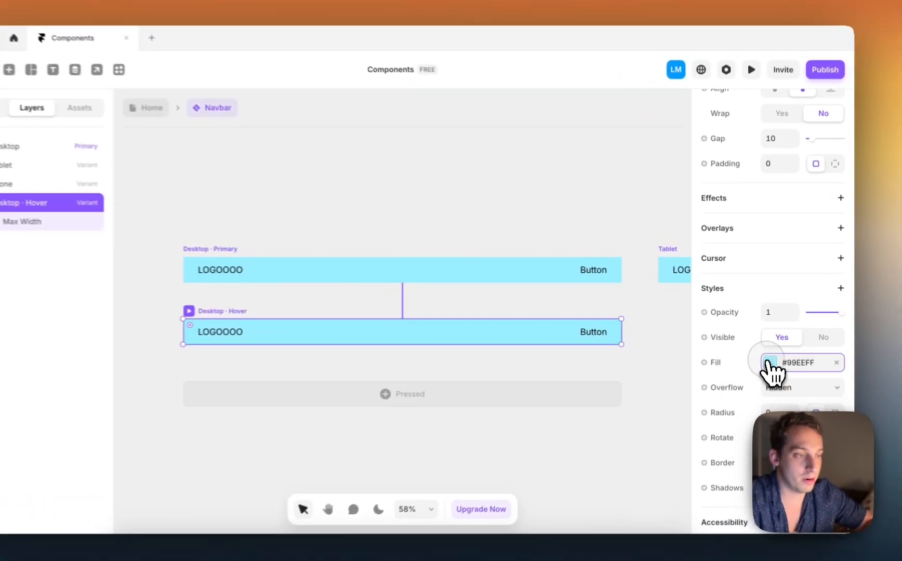
click(768, 352)
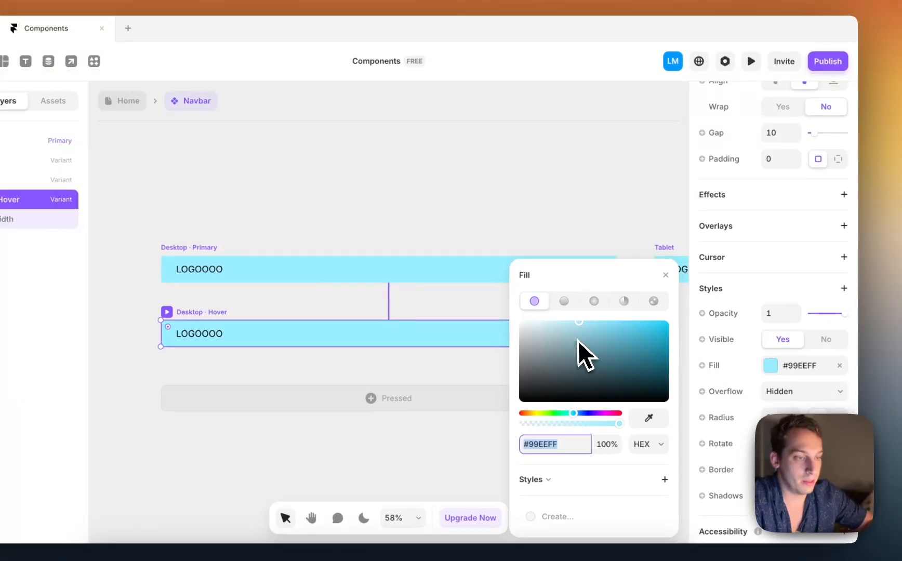
drag(582, 356, 530, 315)
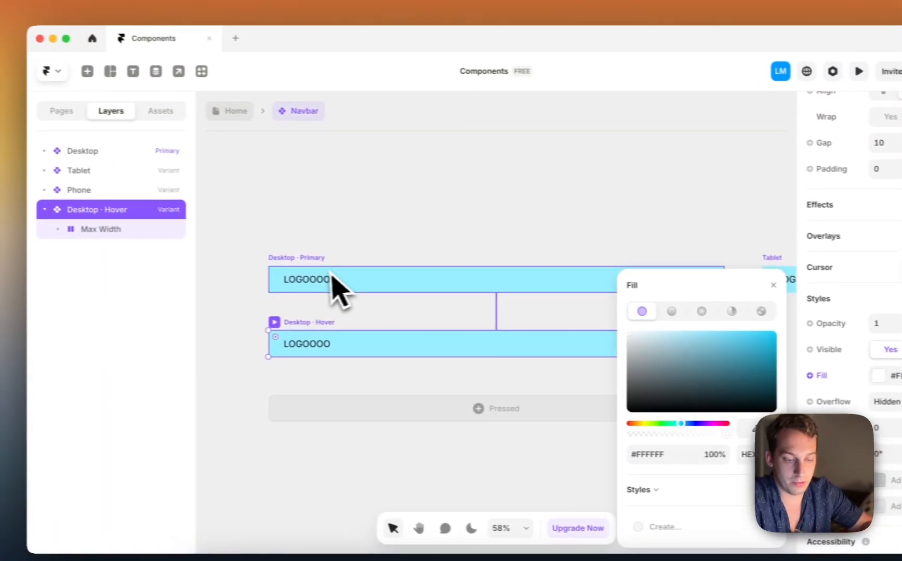
key(super+z)
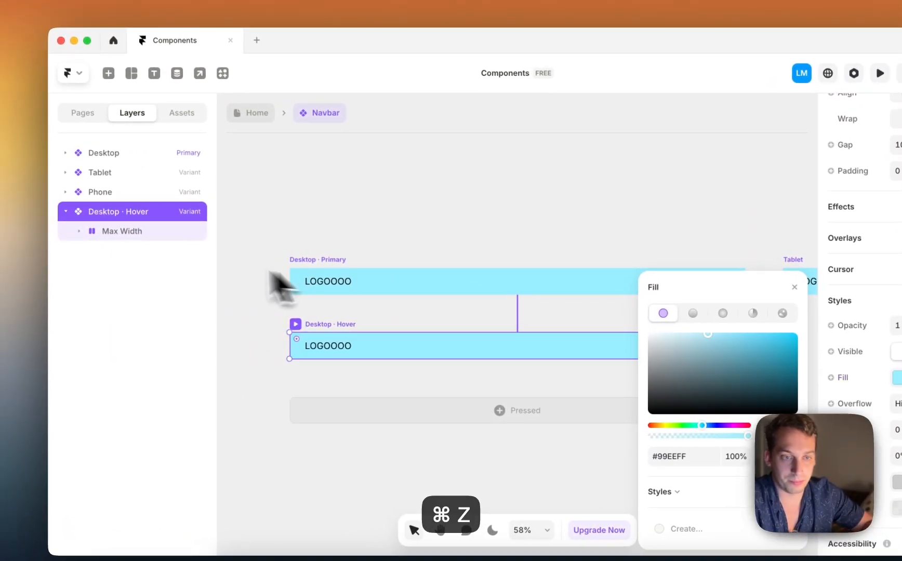
drag(749, 337, 631, 304)
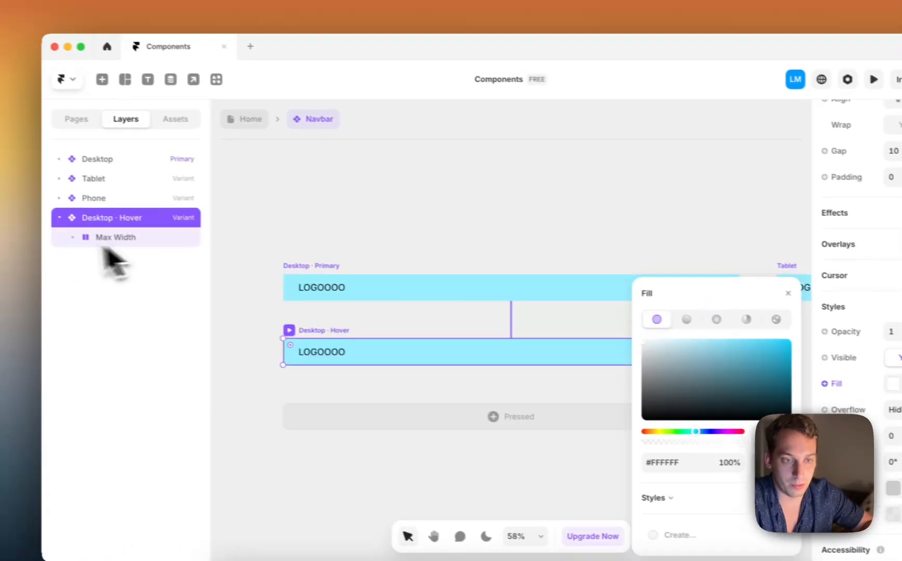
- Remove the fill from the Max Width layer inside the Desktop · Hover variant
click(114, 238)
scroll(849, 326, down, 9)
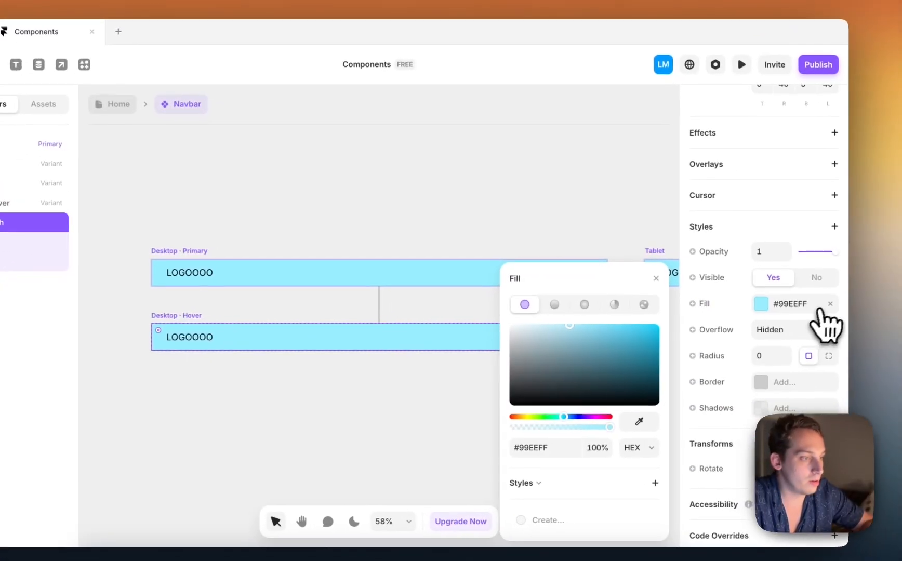
click(828, 303)
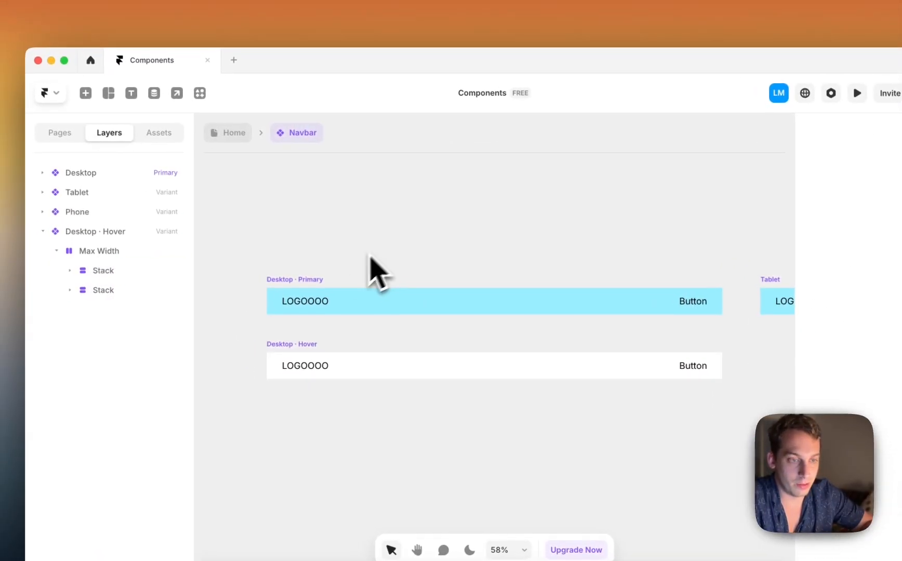
click(294, 291)
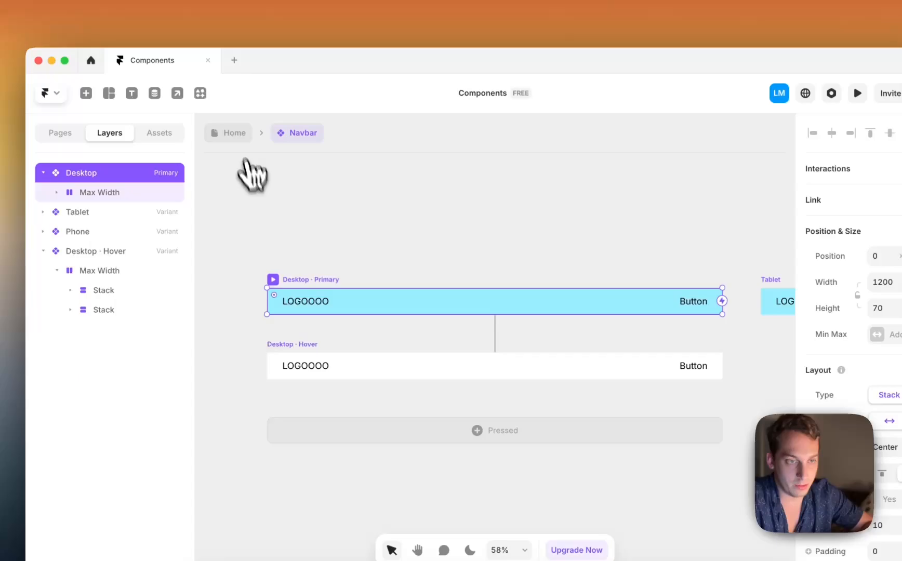
- Preview the Home page at the Desktop breakpoint, test the Navbar's hover effect and close the preview
click(231, 135)
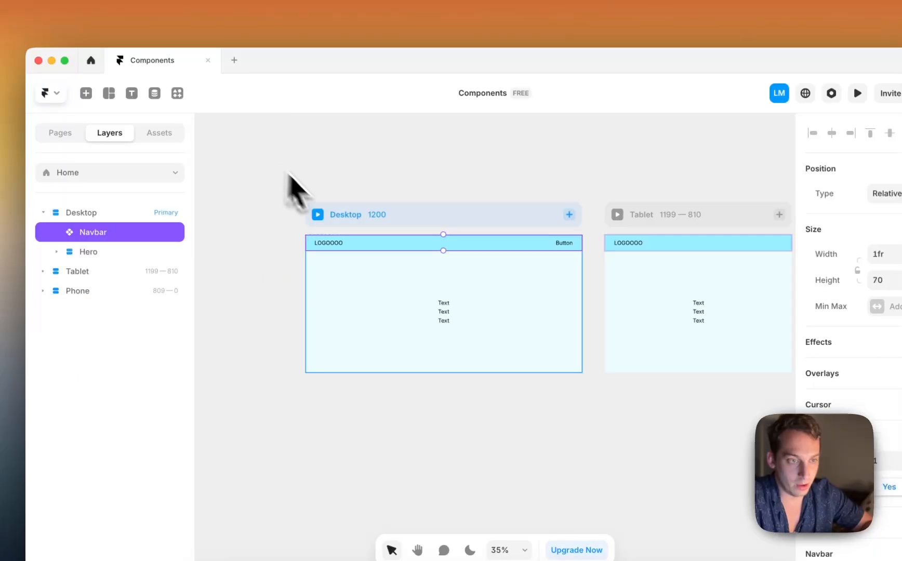
click(318, 215)
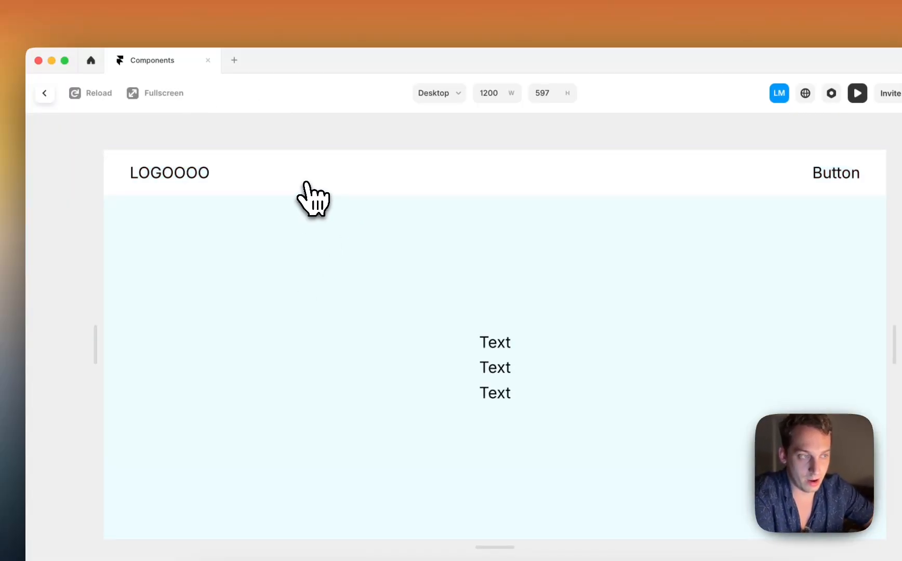
click(305, 190)
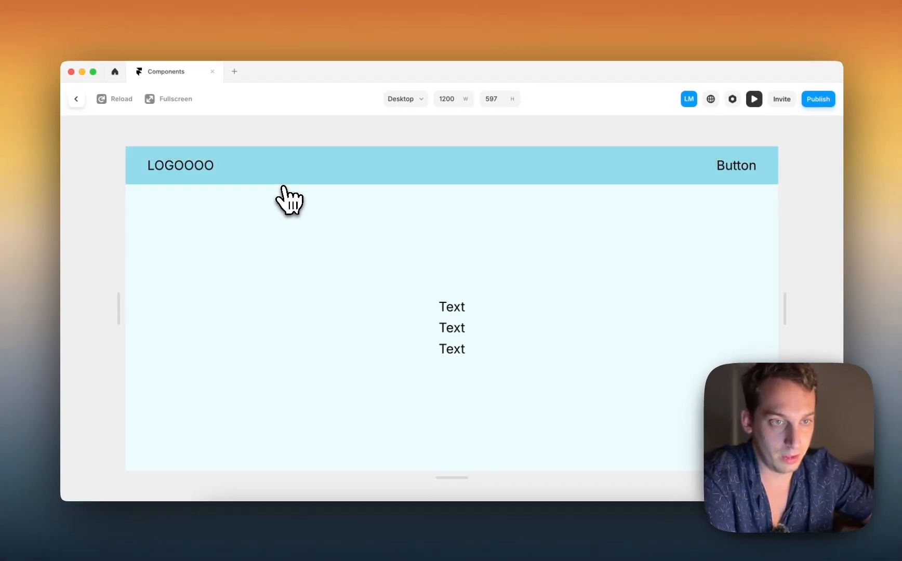
click(271, 166)
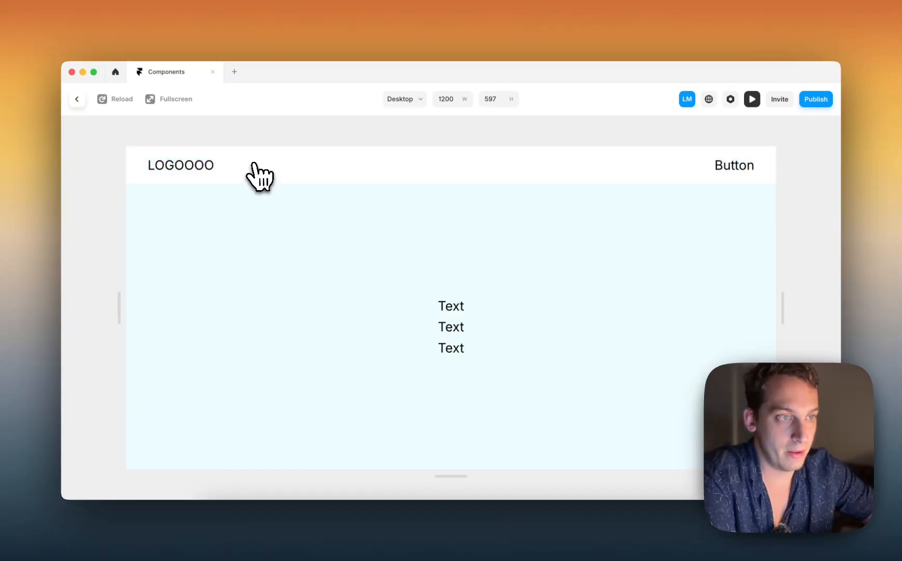
click(76, 98)
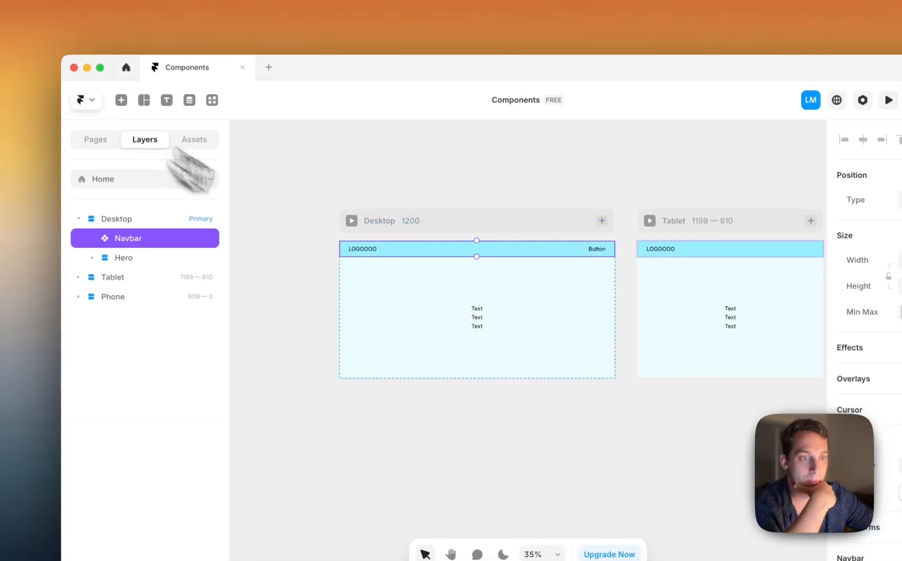
- Open the Navbar component from the Home page for editing and add another variant based on Phone
double_click(378, 257)
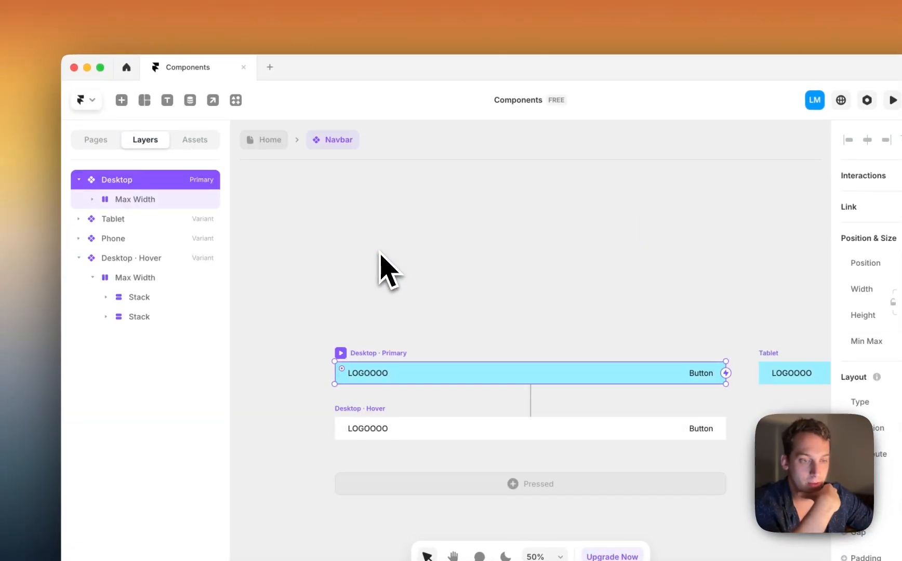
click(401, 284)
scroll(422, 318, right, 10)
scroll(422, 318, down, 3)
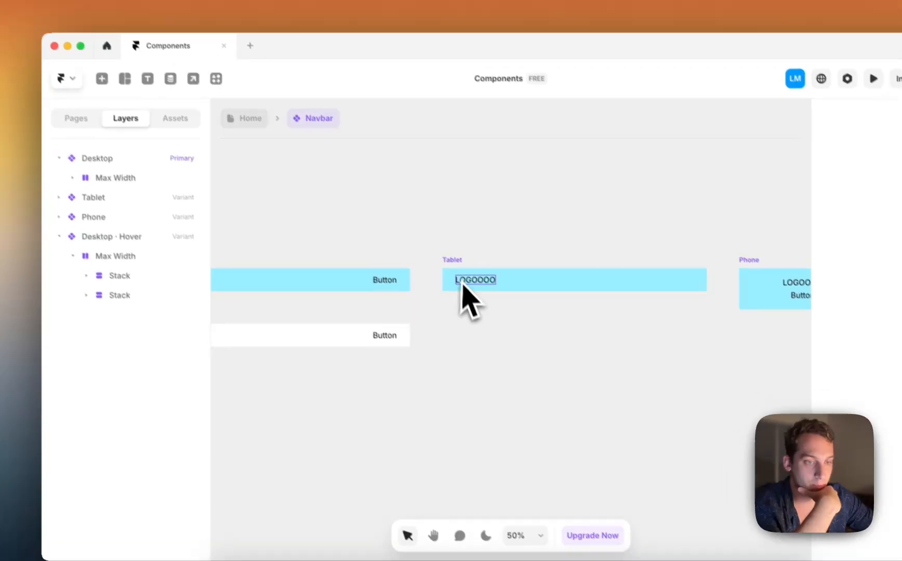
scroll(478, 317, right, 10)
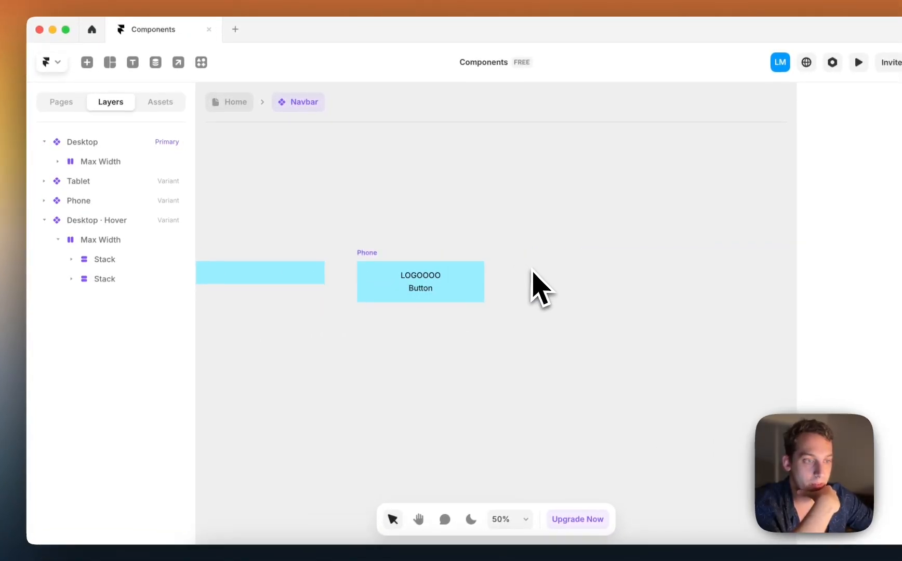
click(386, 268)
scroll(410, 273, right, 3)
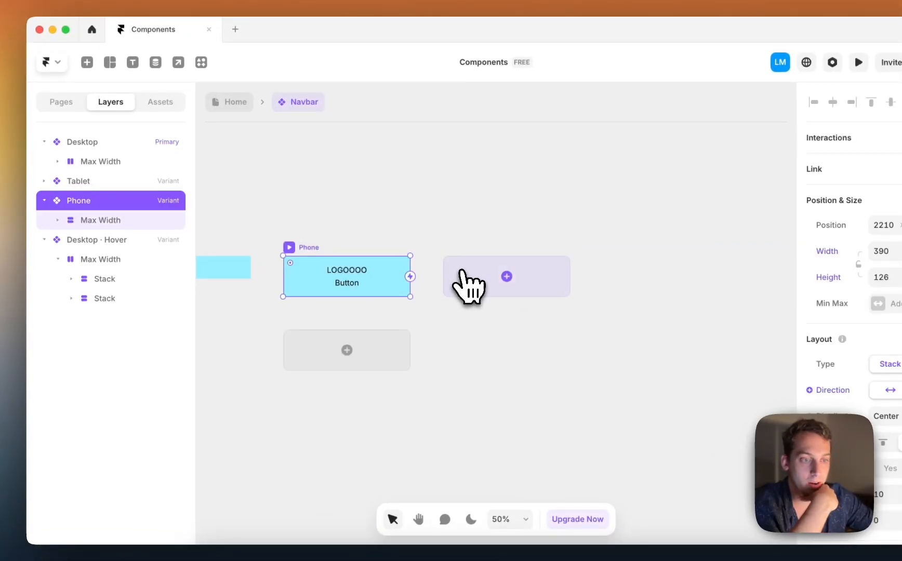
click(466, 271)
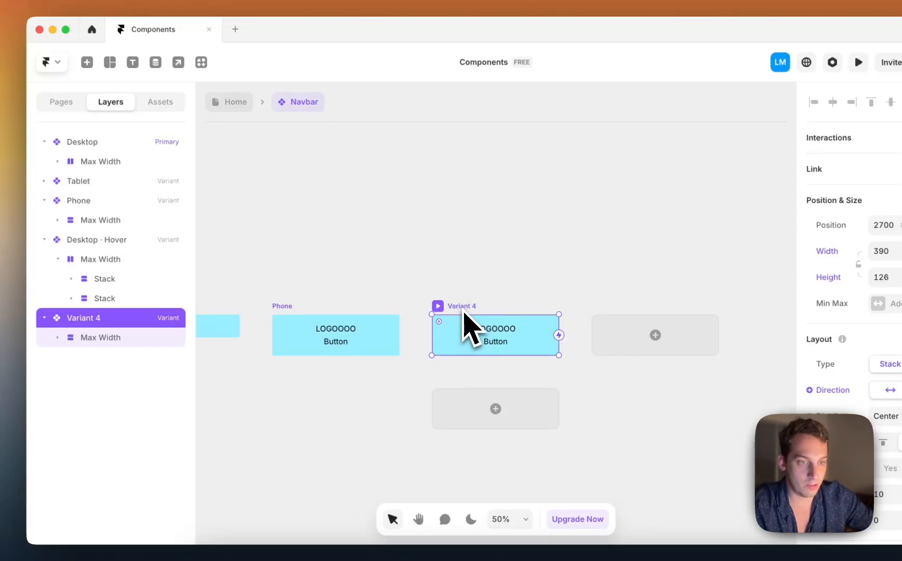
- Rename the new Navbar variant as Phone - page2
double_click(91, 317)
text(P)
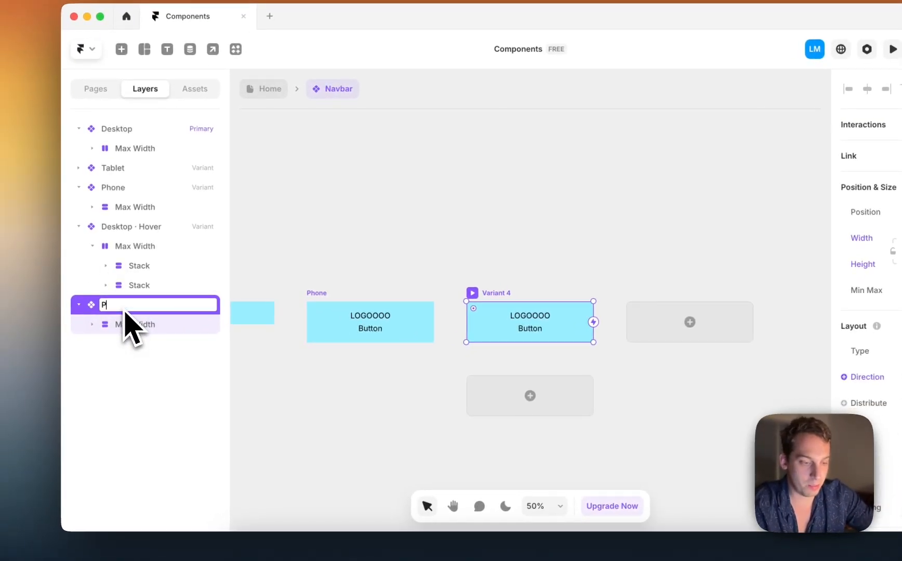
text(hone)
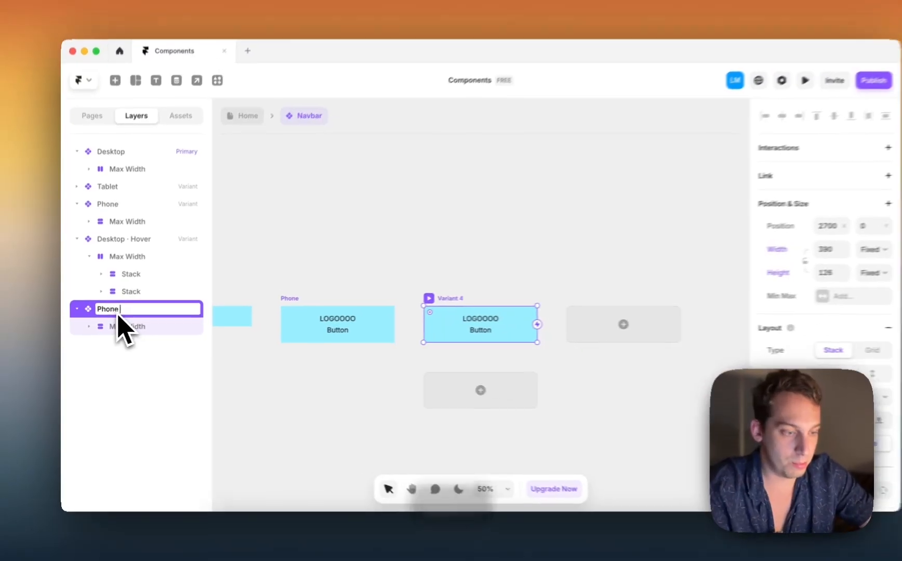
text( - page2)
key(Return)
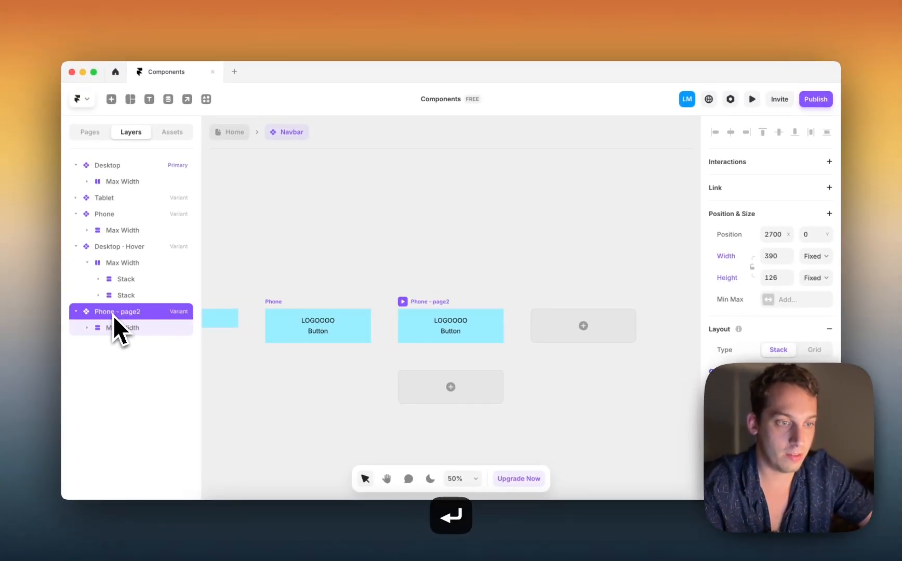
click(244, 255)
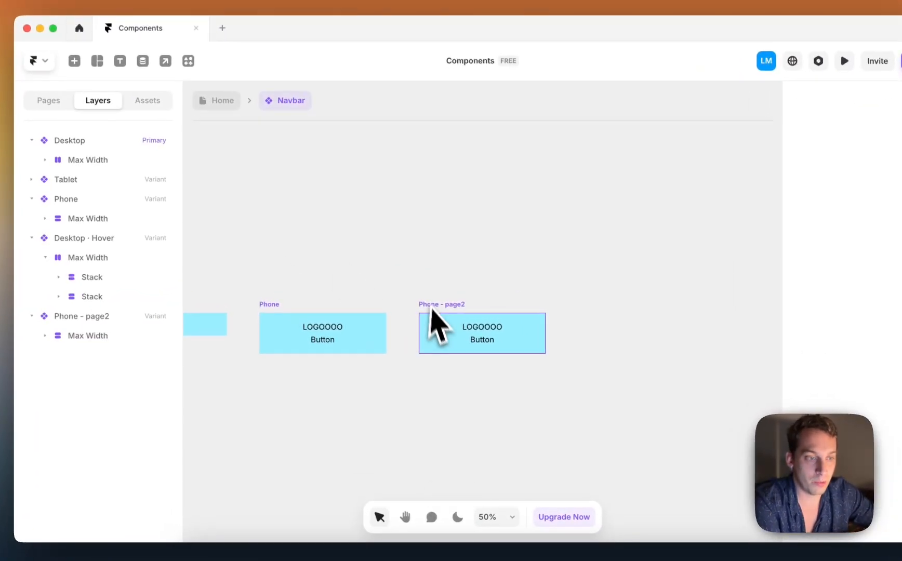
- Set the fill of the Phone - page2 variant to black (#000000)
click(432, 310)
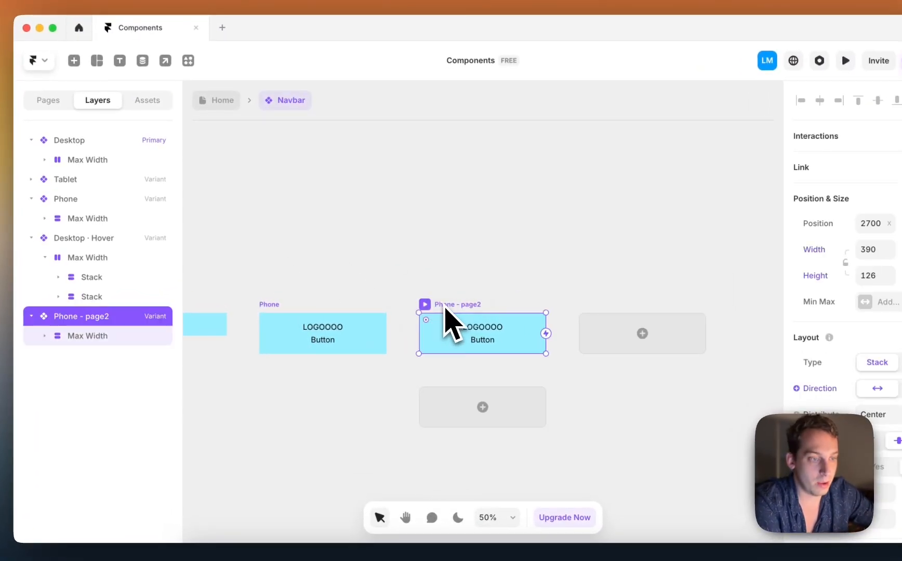
scroll(813, 363, down, 5)
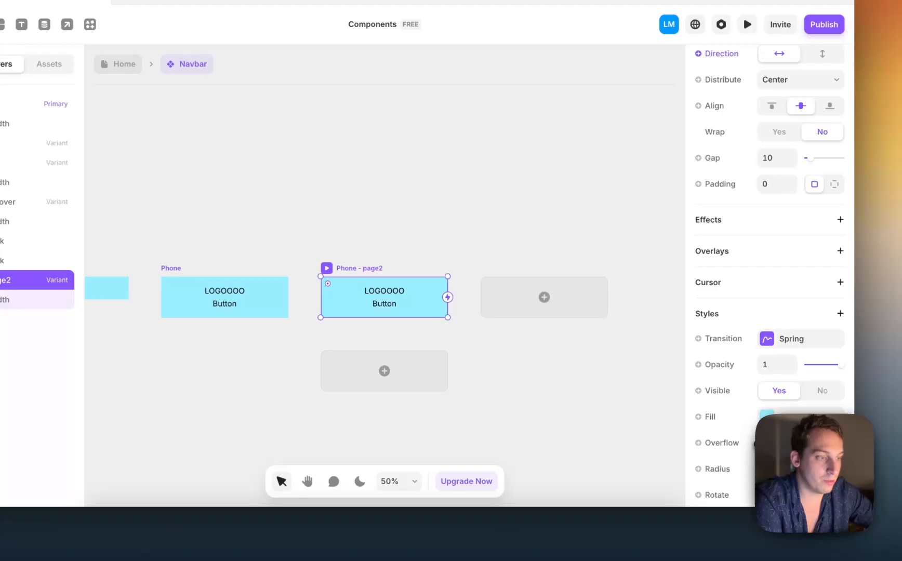
click(766, 415)
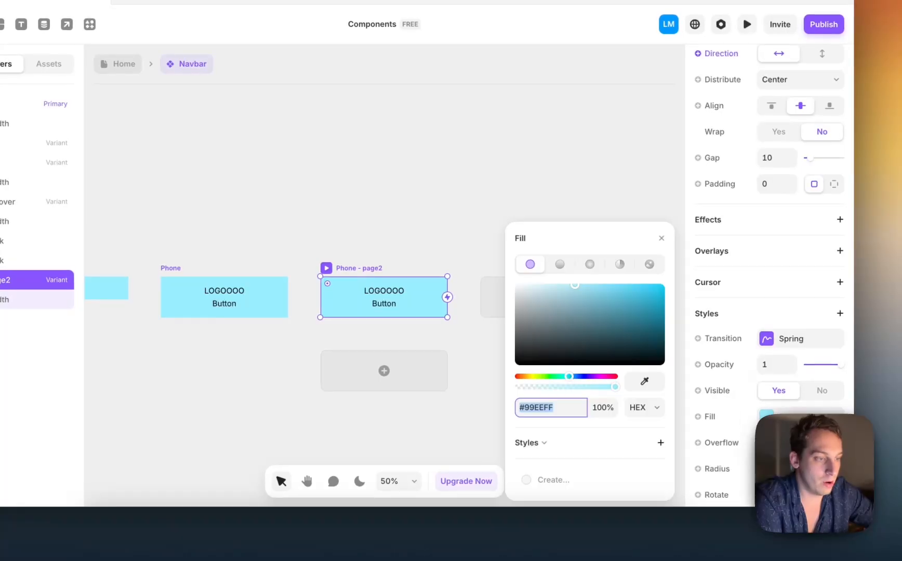
drag(648, 339, 493, 412)
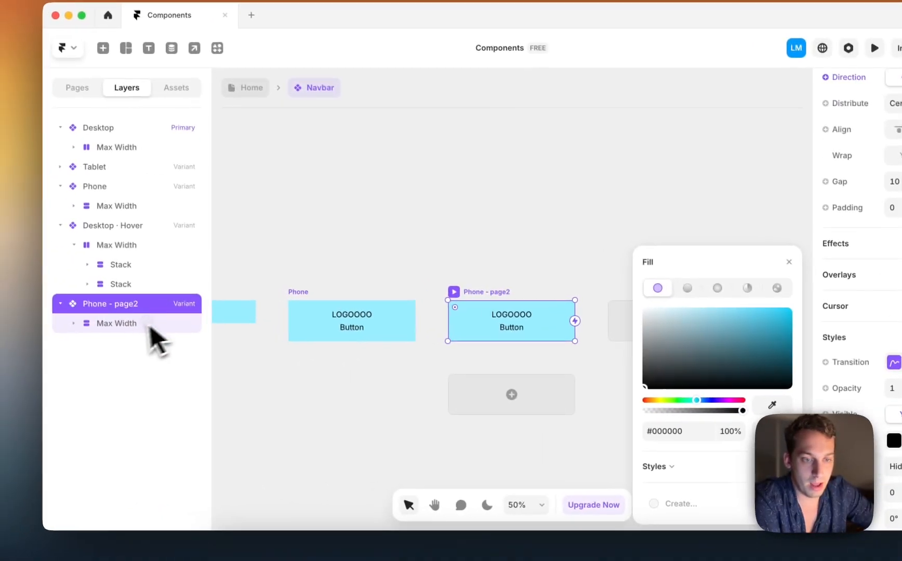
- Remove the fill from the Max Width layer inside the Phone - page2 variant
click(72, 310)
scroll(857, 405, down, 6)
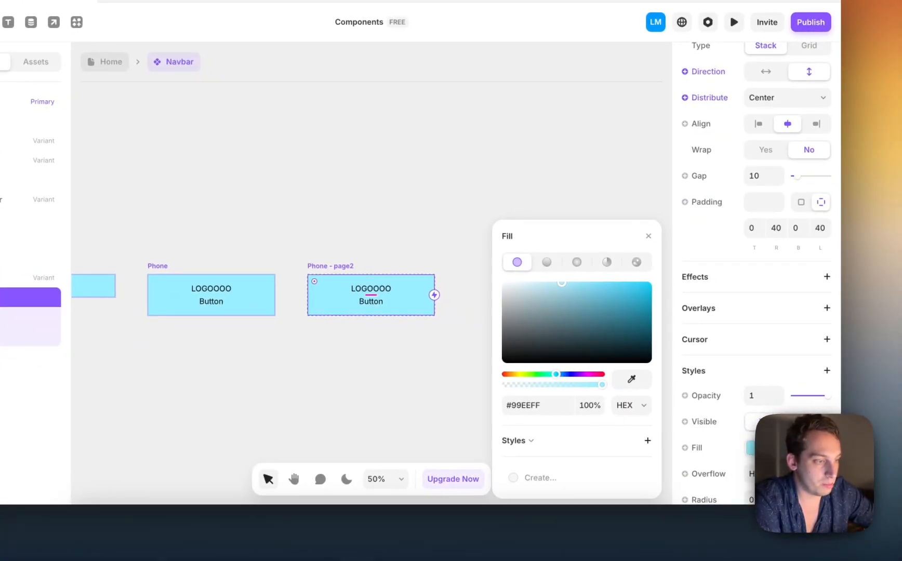
click(824, 448)
- Change the fill of the Phone - page2 variant to a light red
click(376, 281)
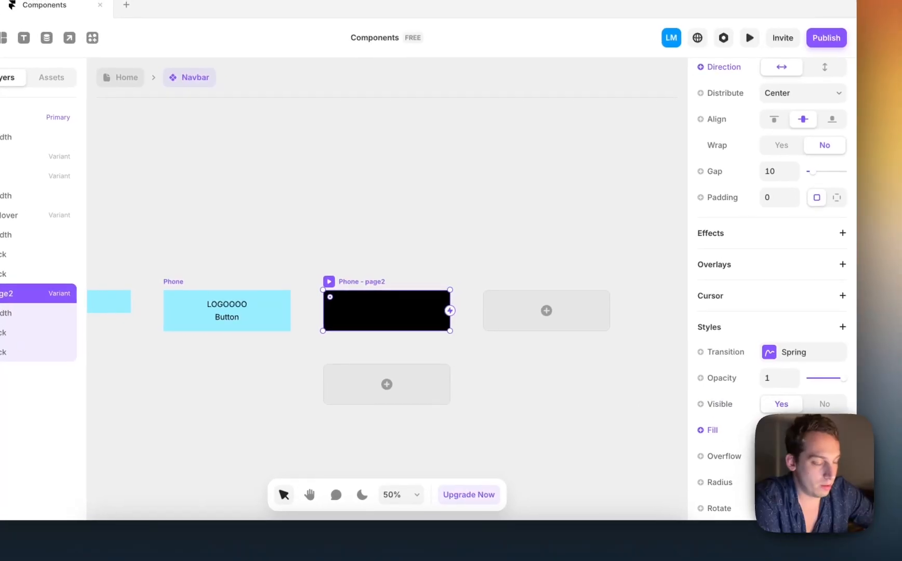
click(777, 423)
drag(619, 355, 583, 296)
click(359, 202)
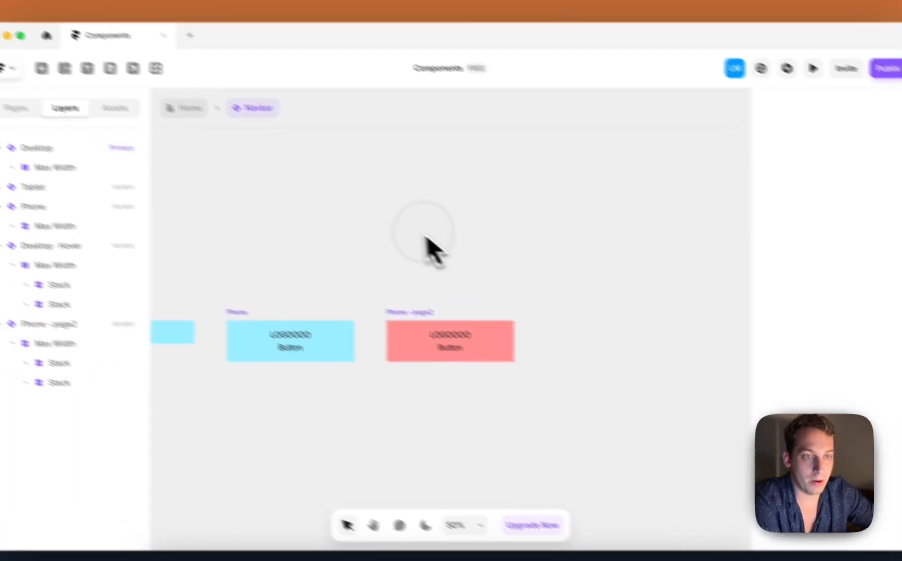
- On /page, set the Navbar variant in the Phone breakpoint to Phone - page2
click(114, 83)
click(118, 180)
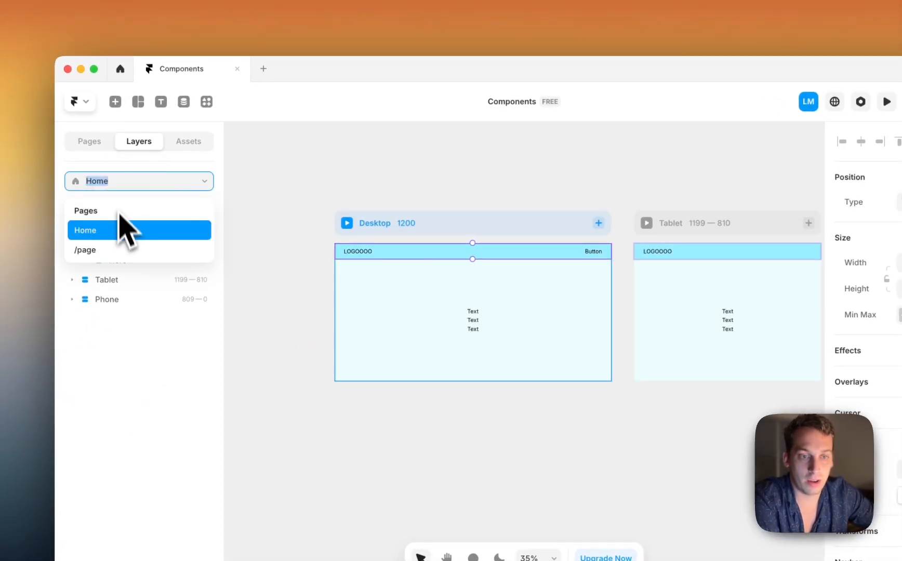
click(129, 250)
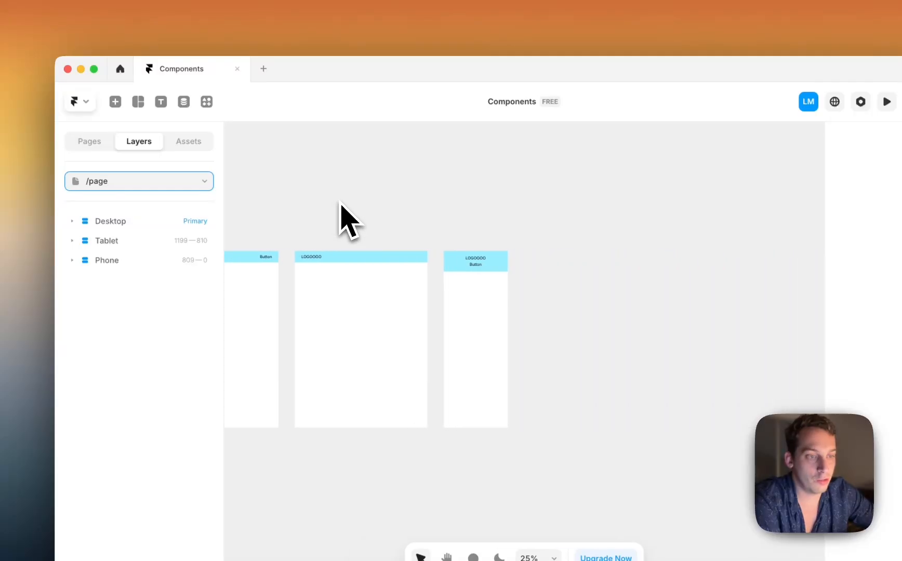
click(468, 258)
click(795, 387)
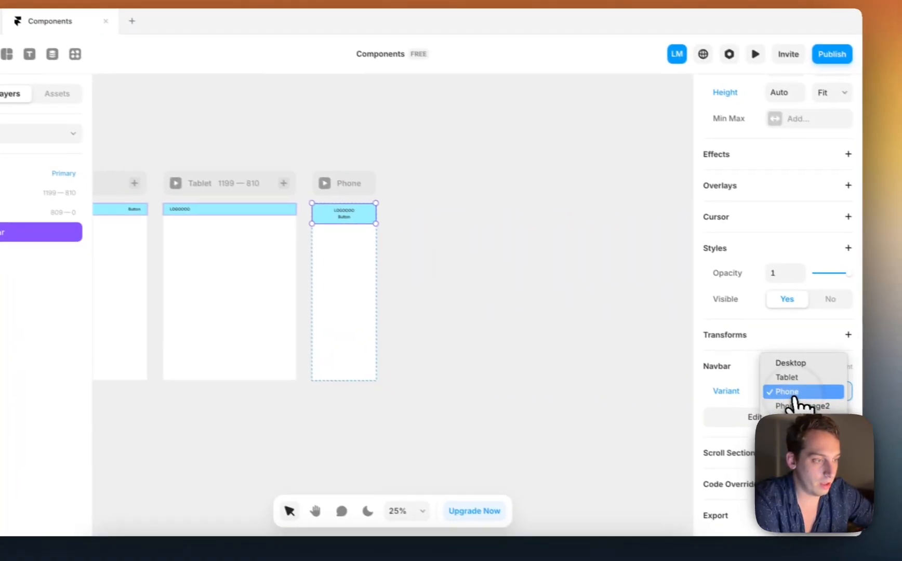
click(791, 401)
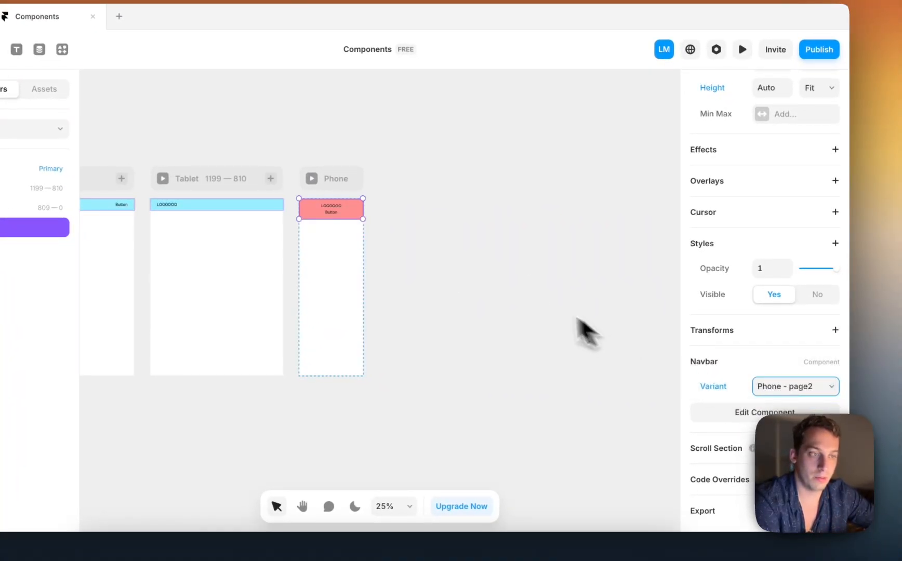
click(530, 308)
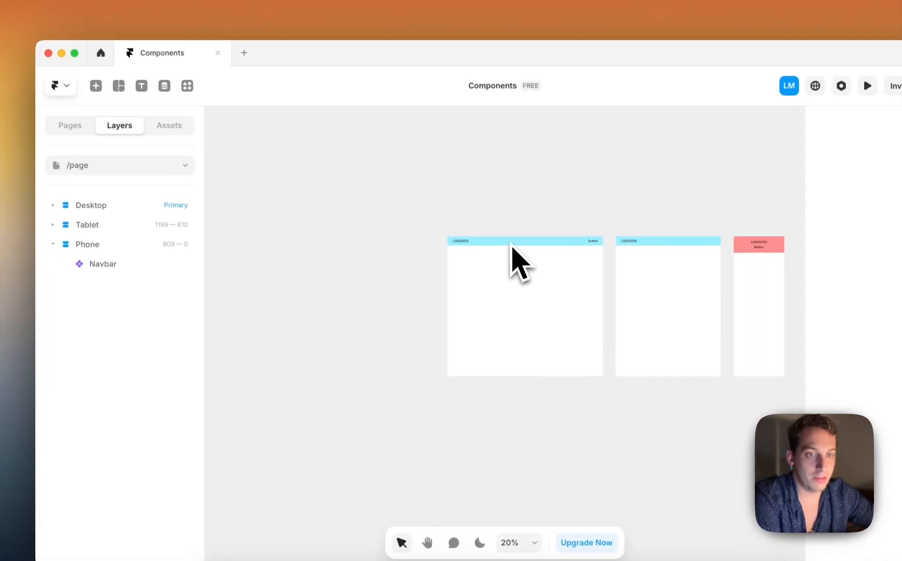
- Return to the Home page and add a text layer reading Button on the empty canvas below the Desktop breakpoint
click(173, 166)
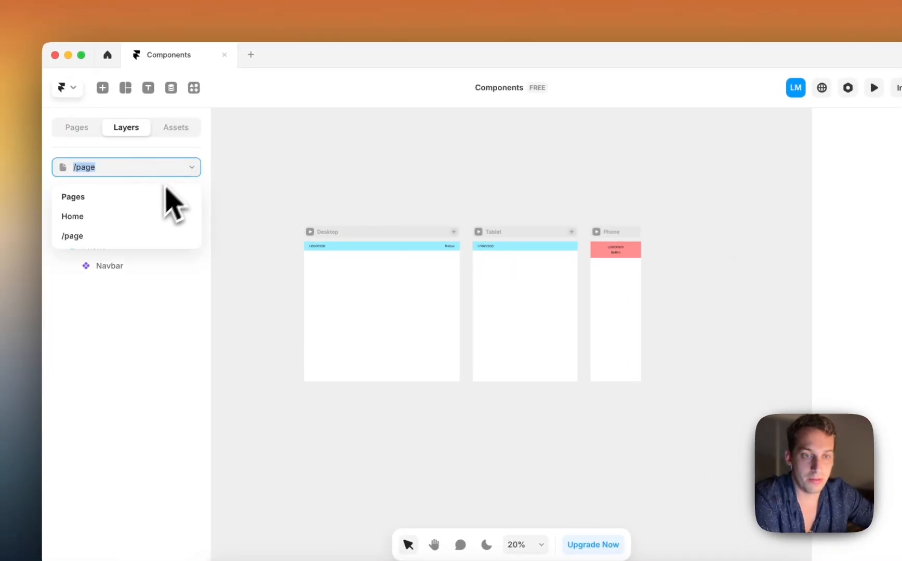
click(151, 214)
click(260, 235)
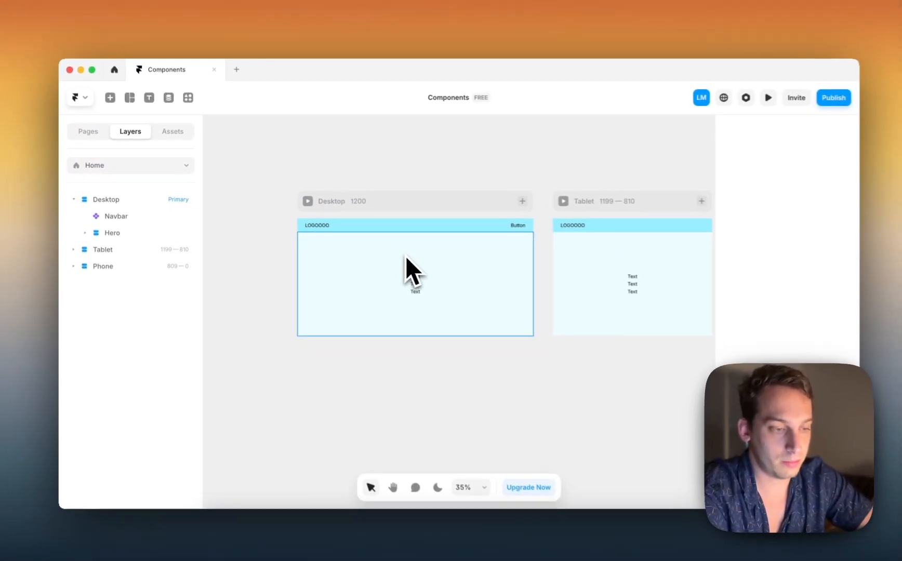
scroll(415, 372, down, 2)
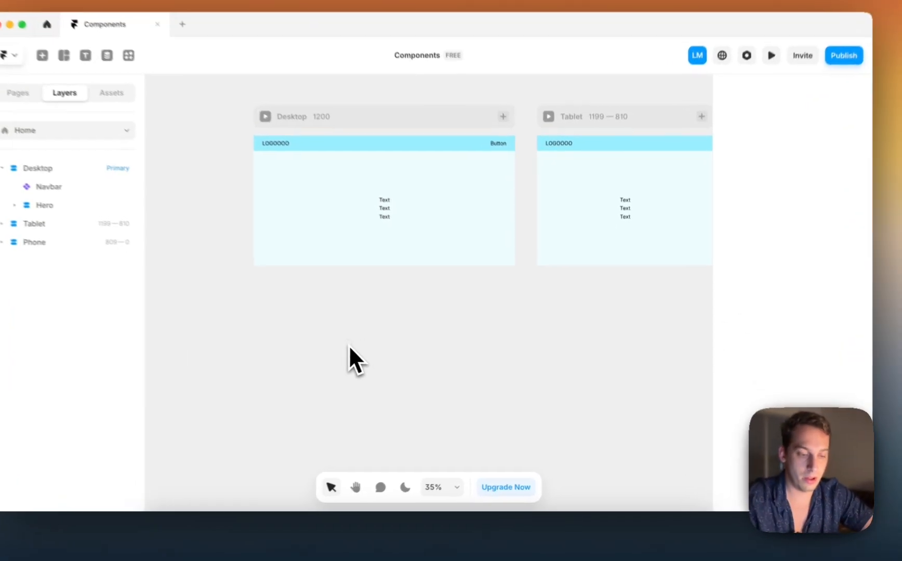
scroll(390, 345, up, 3)
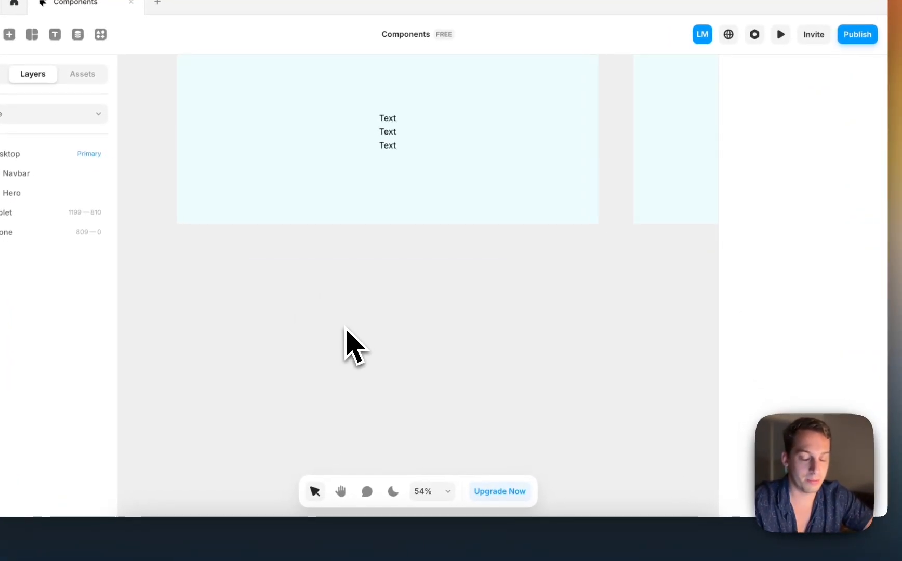
key(t)
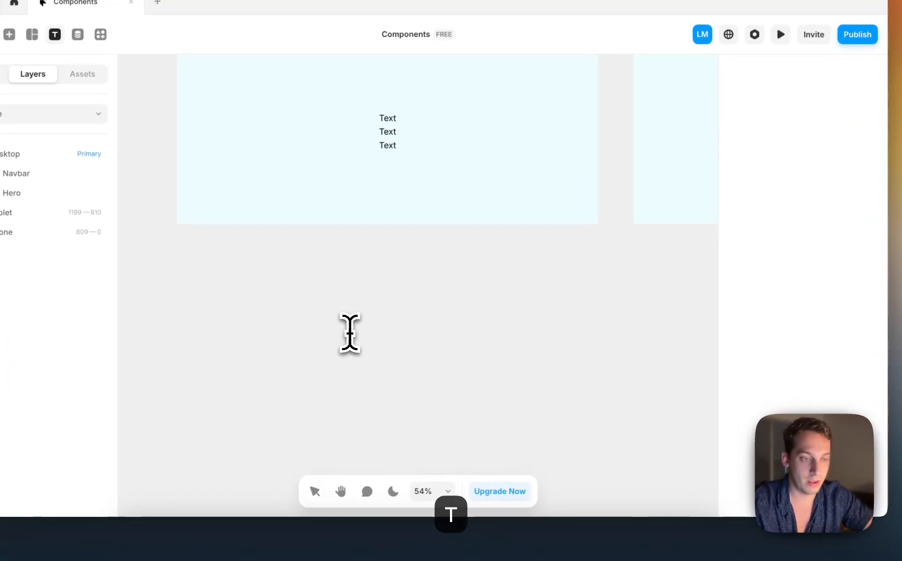
click(350, 333)
text(Butt)
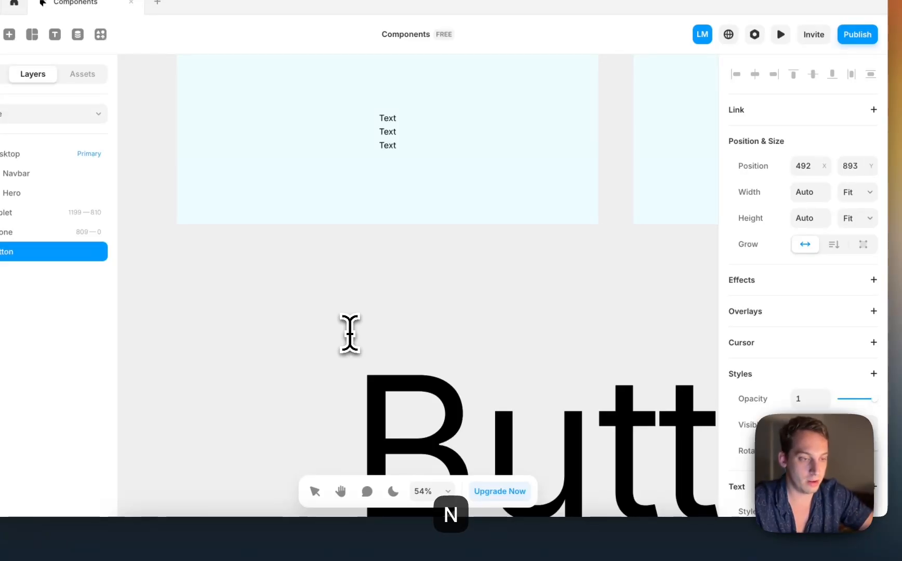
- Set the font size of the Button text to 16 pixels
scroll(779, 353, down, 5)
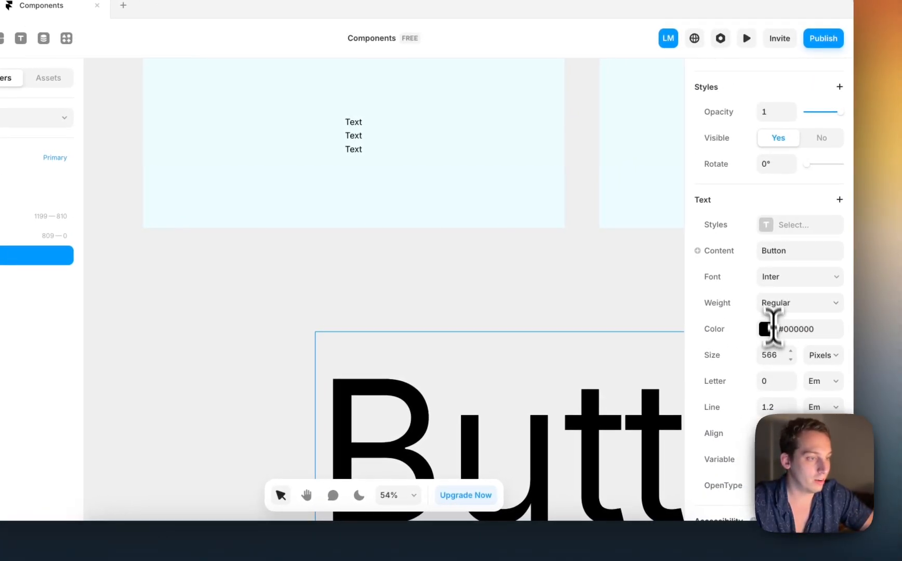
click(773, 356)
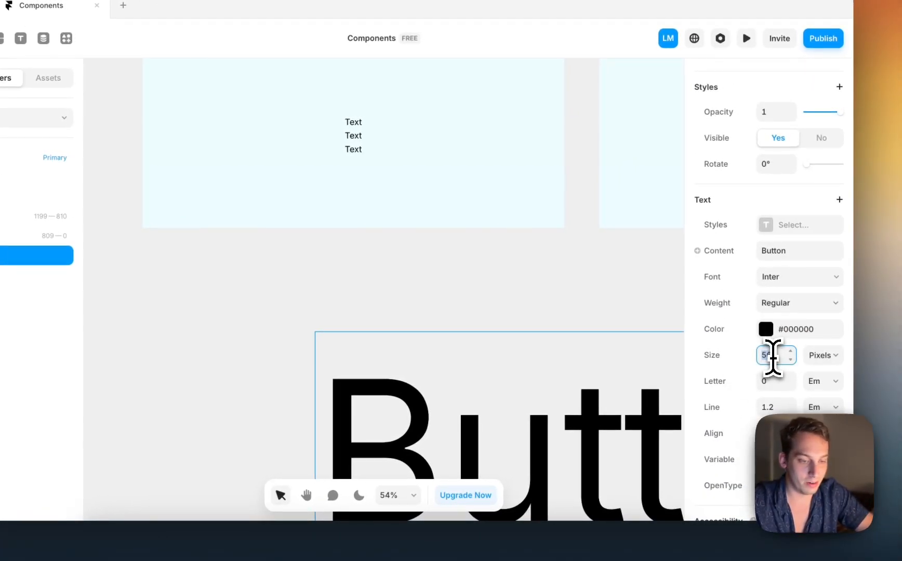
text(16)
key(Return)
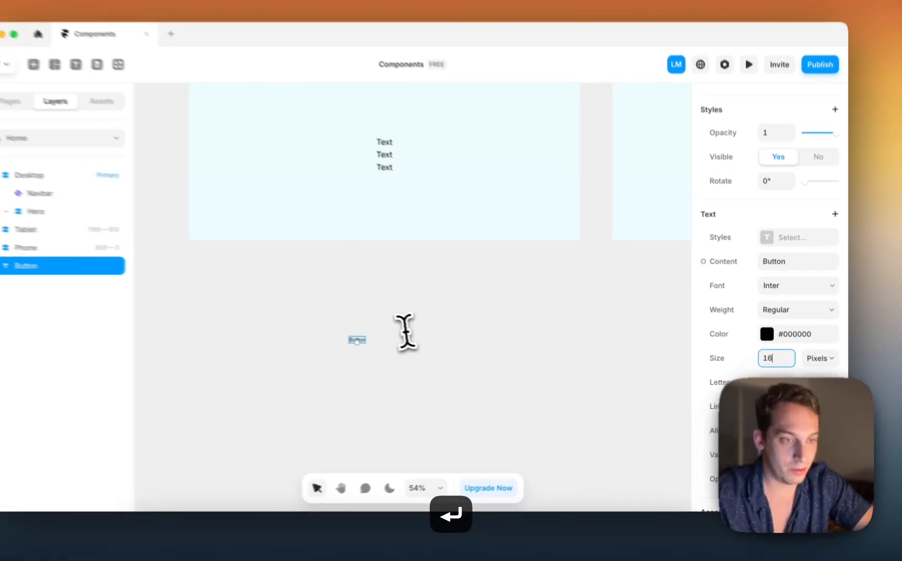
scroll(410, 337, up, 5)
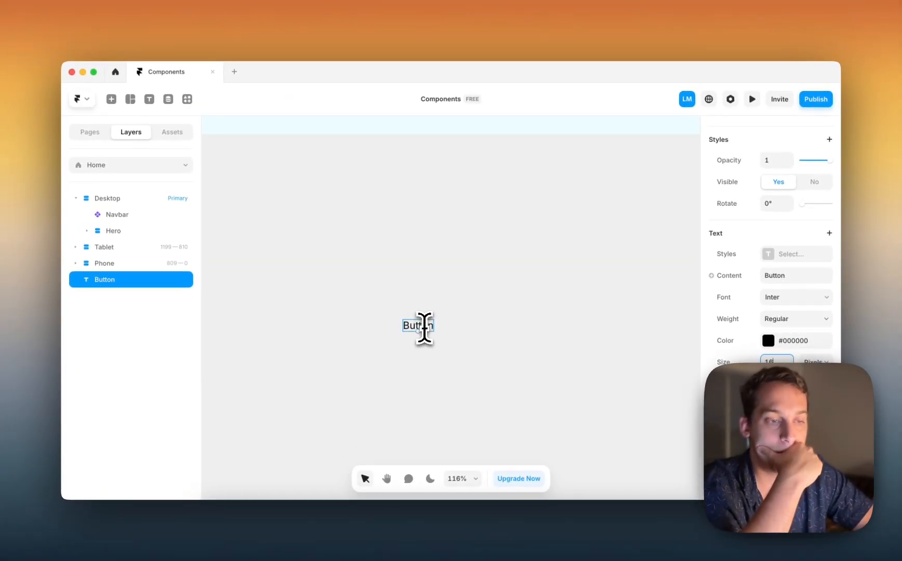
scroll(424, 327, down, 4)
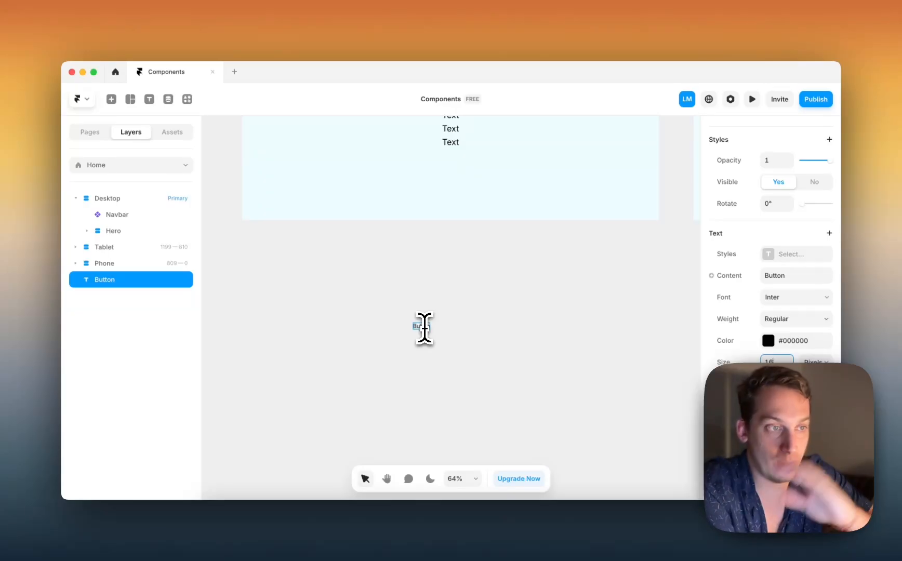
scroll(425, 328, up, 3)
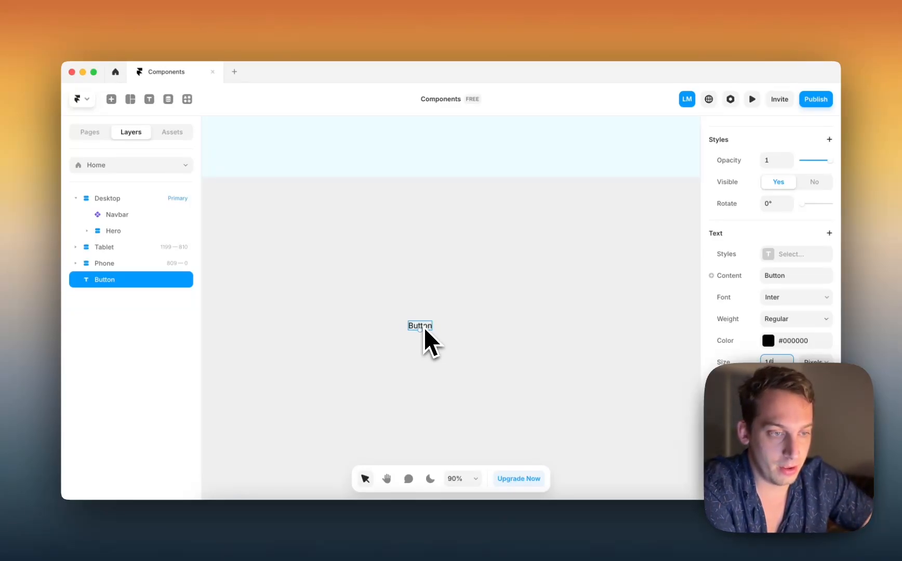
- Wrap the Button text in a stack and set the stack's width and height to Fit Content
right_click(424, 327)
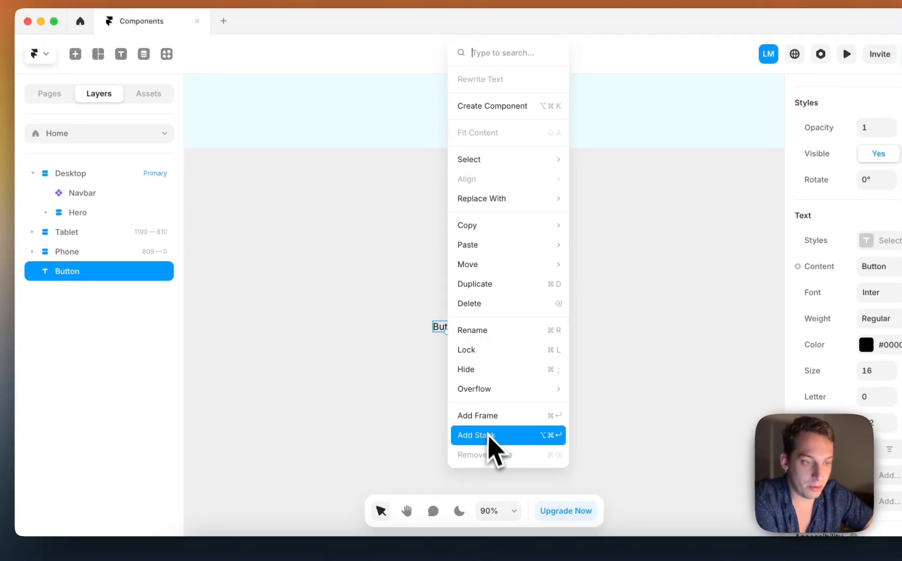
click(491, 448)
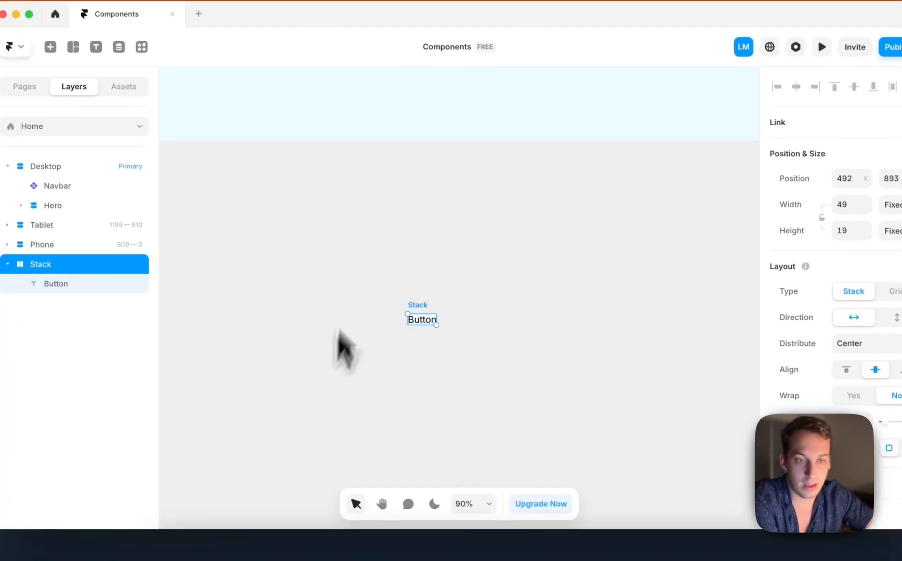
click(818, 210)
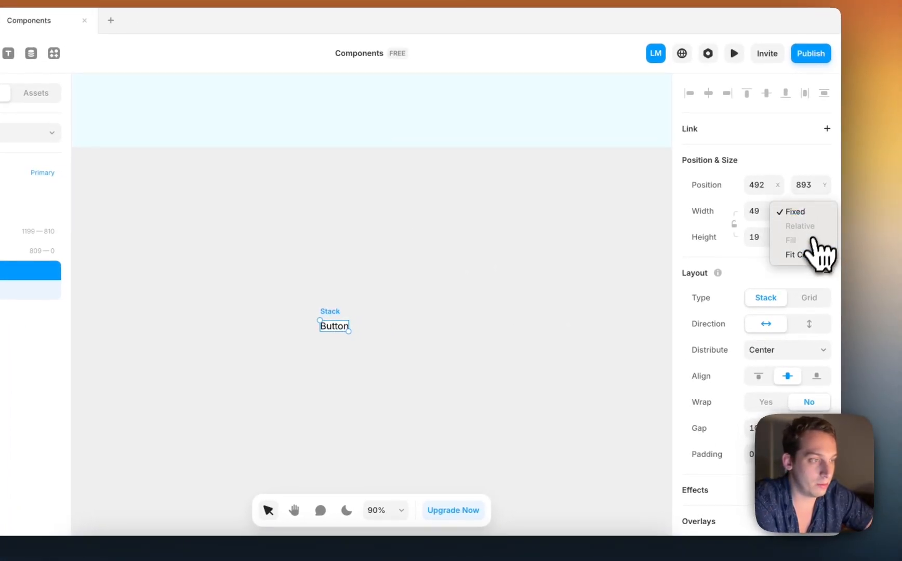
click(820, 251)
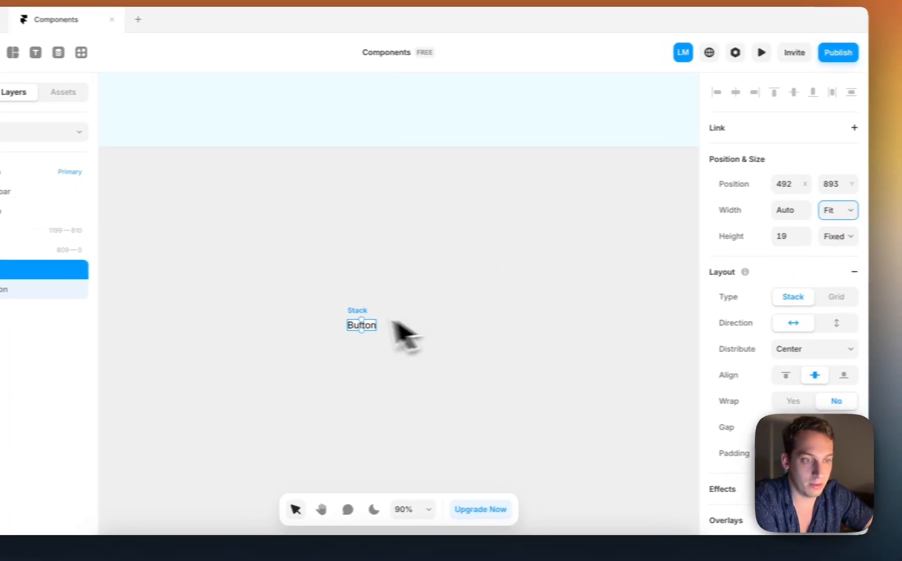
click(836, 238)
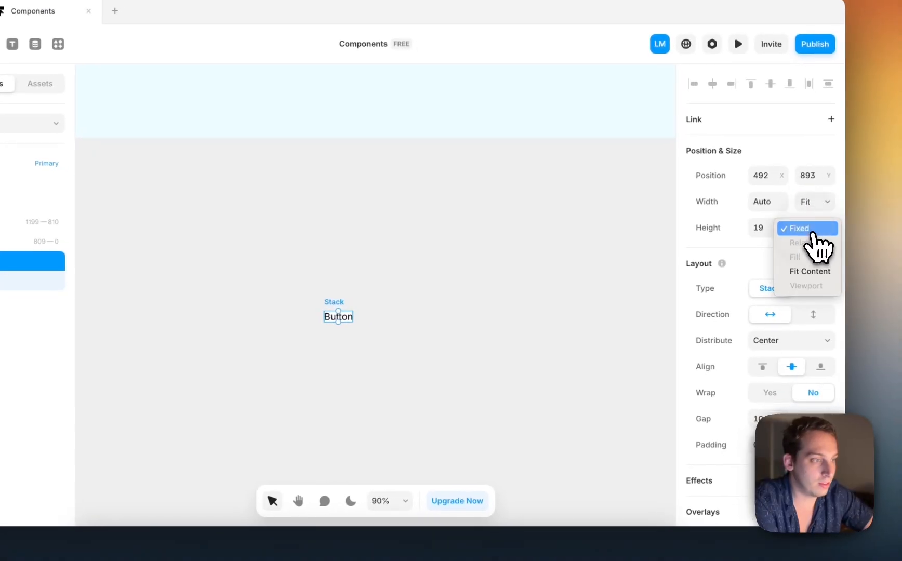
click(833, 280)
- Set the stack's padding to 10 at the top and bottom and 20 at the left and right
scroll(740, 325, down, 2)
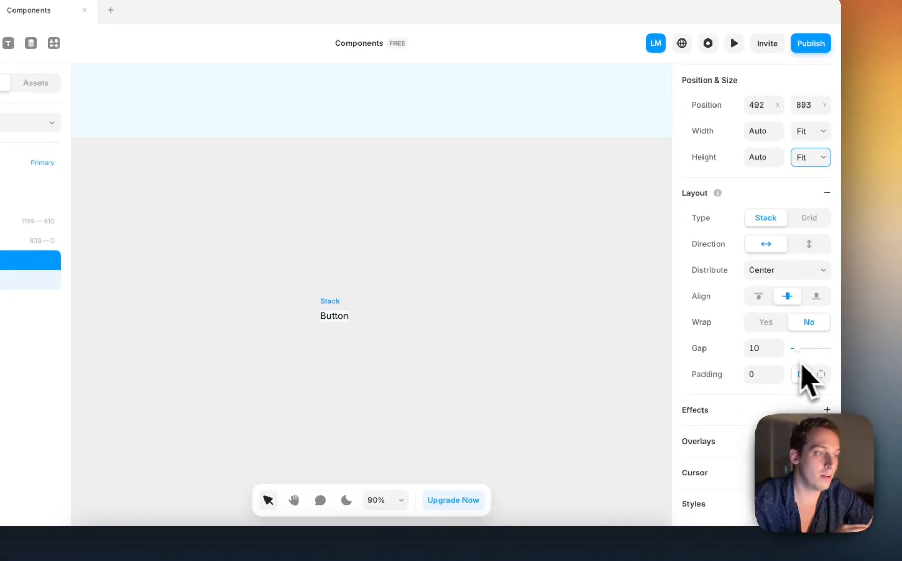
click(762, 374)
key(shift+Up)
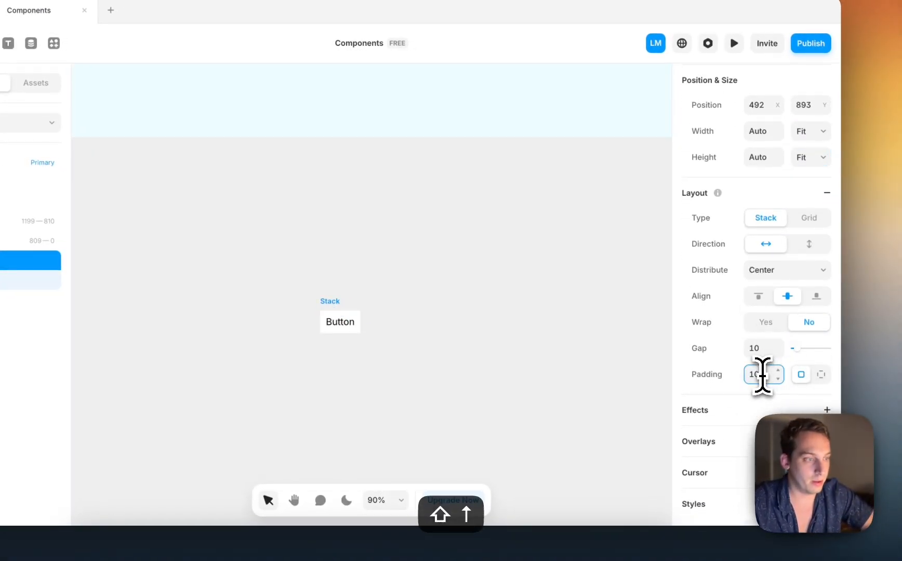
click(775, 400)
key(shift+Up)
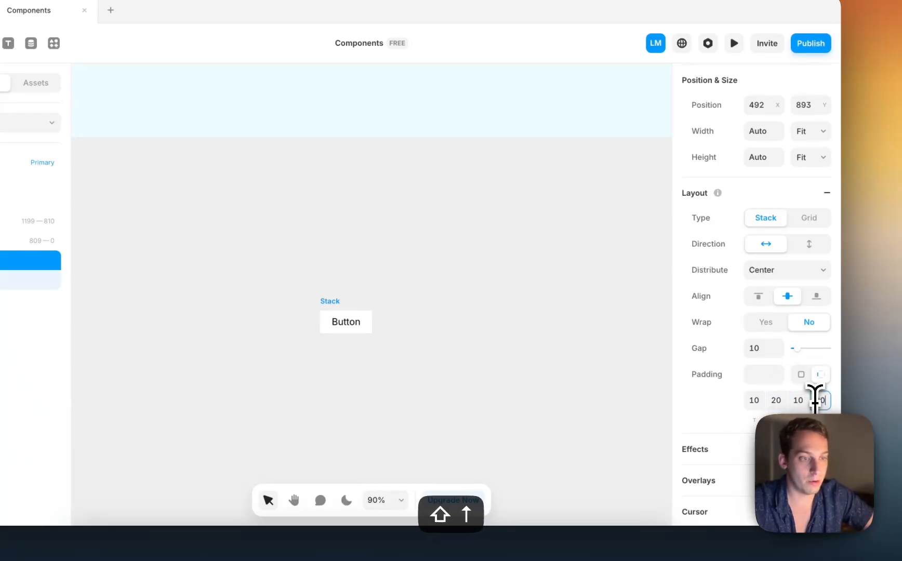
- Round the corners of the stack around the Button text with a radius of 8
click(337, 298)
click(416, 307)
click(334, 305)
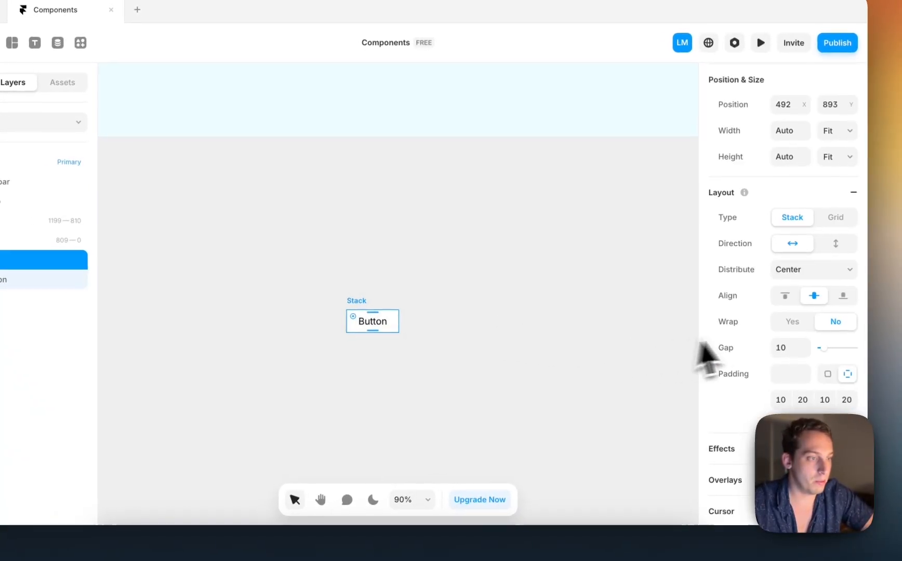
scroll(773, 298, down, 2)
scroll(773, 298, up, 1)
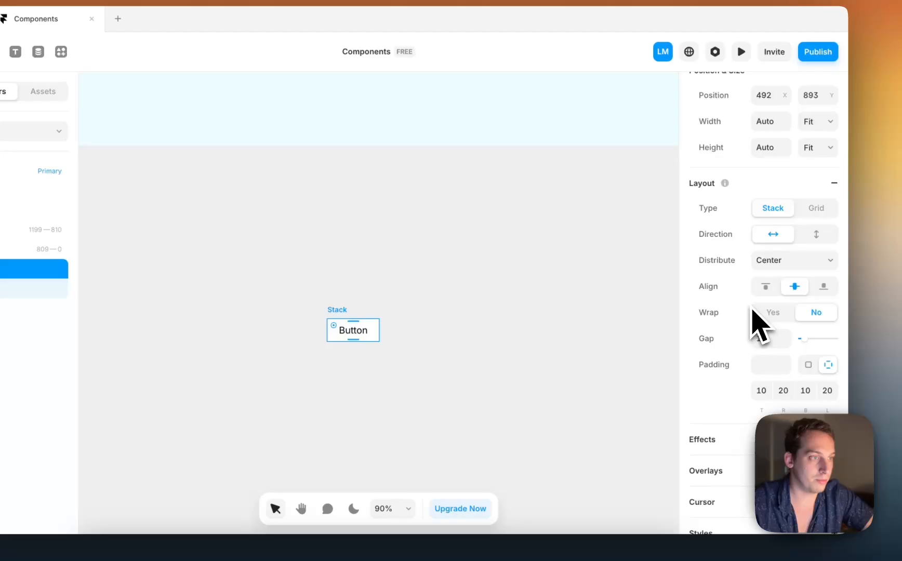
scroll(752, 308, down, 6)
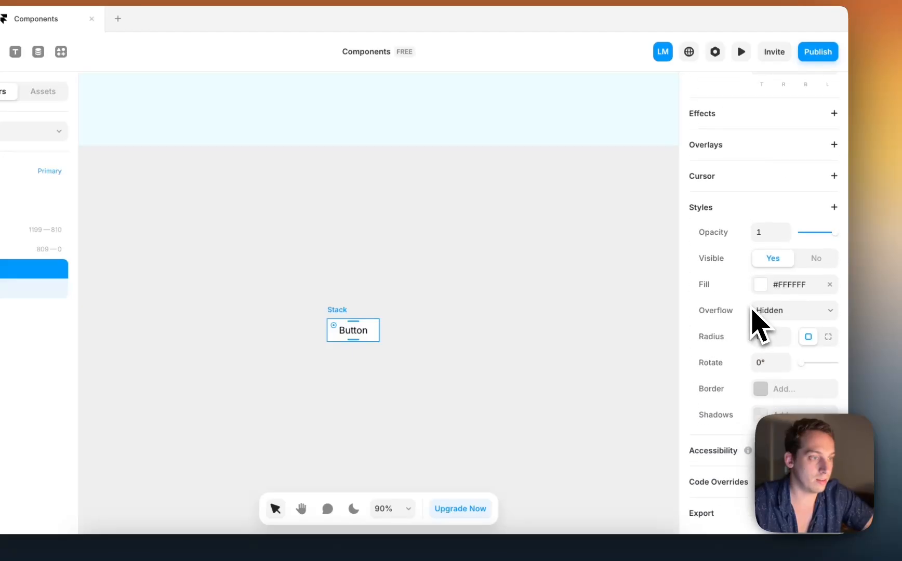
click(758, 333)
key(shift+Up)
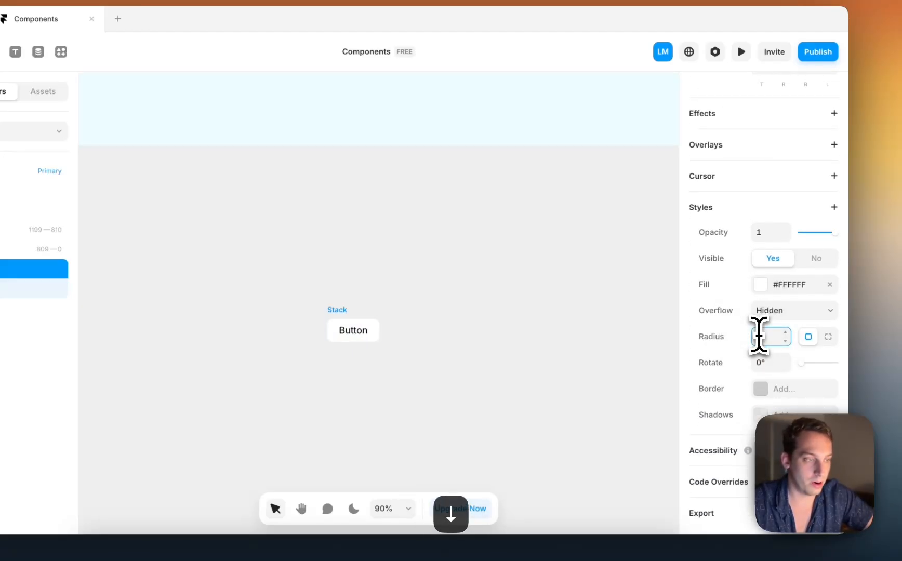
click(434, 291)
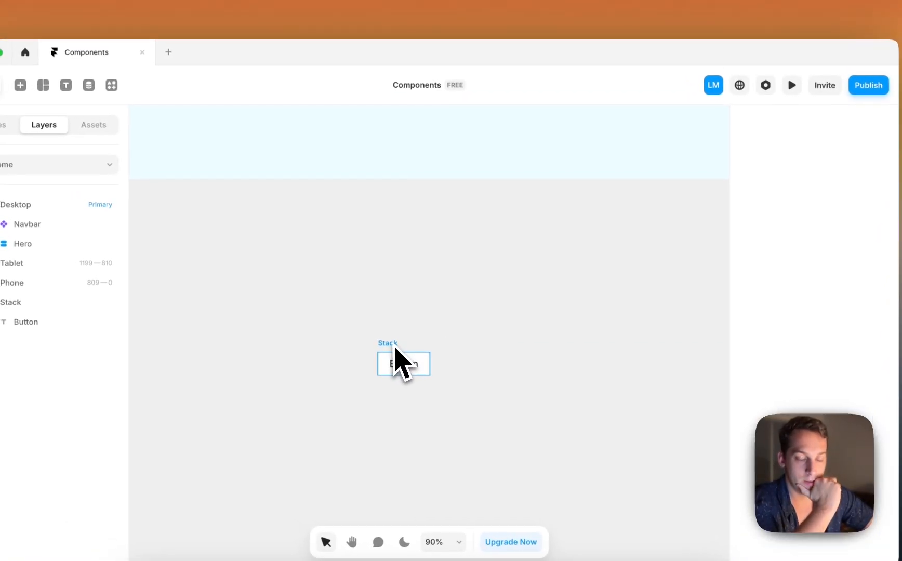
- Create a component named Button from the rounded stack
click(343, 312)
right_click(396, 349)
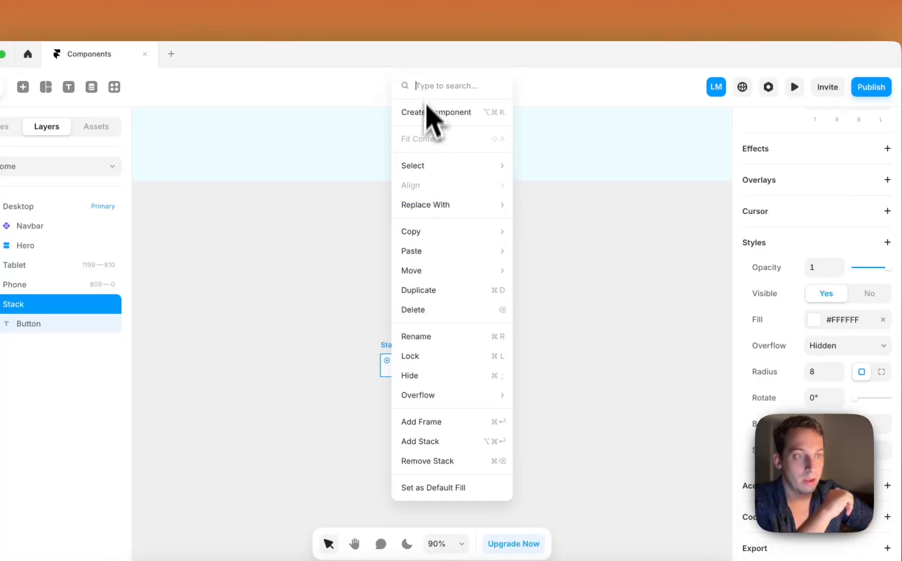
click(427, 112)
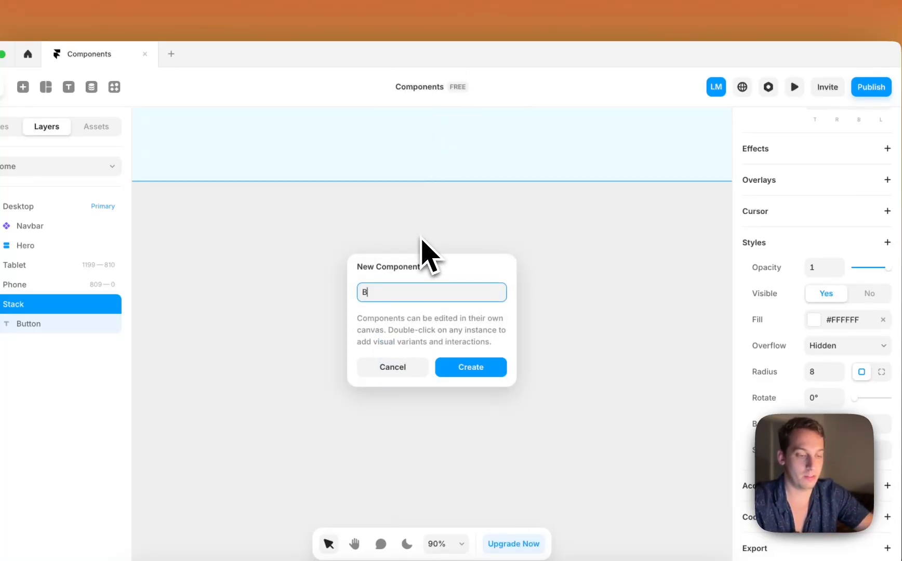
key(Return)
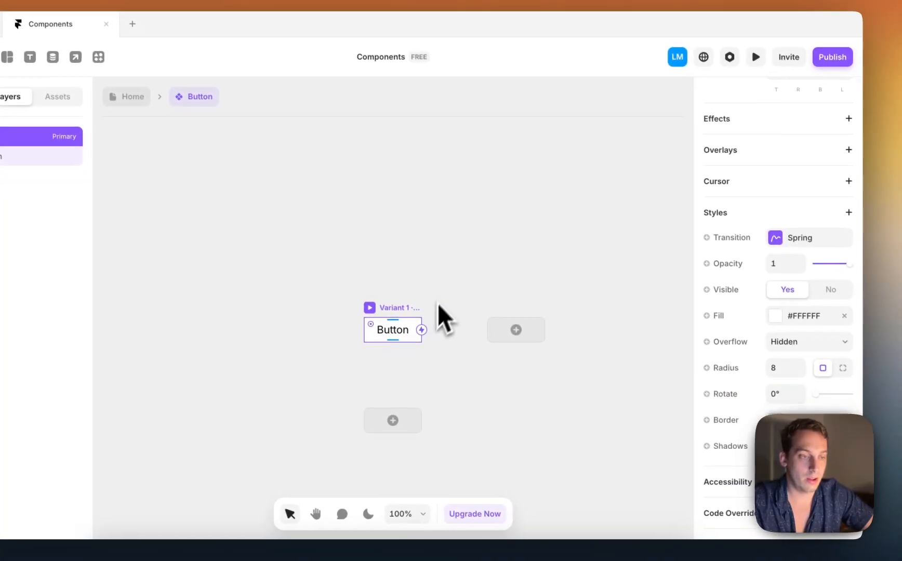
- Set the Button text's font to Instrument Sans with Bold weight
click(479, 333)
double_click(387, 326)
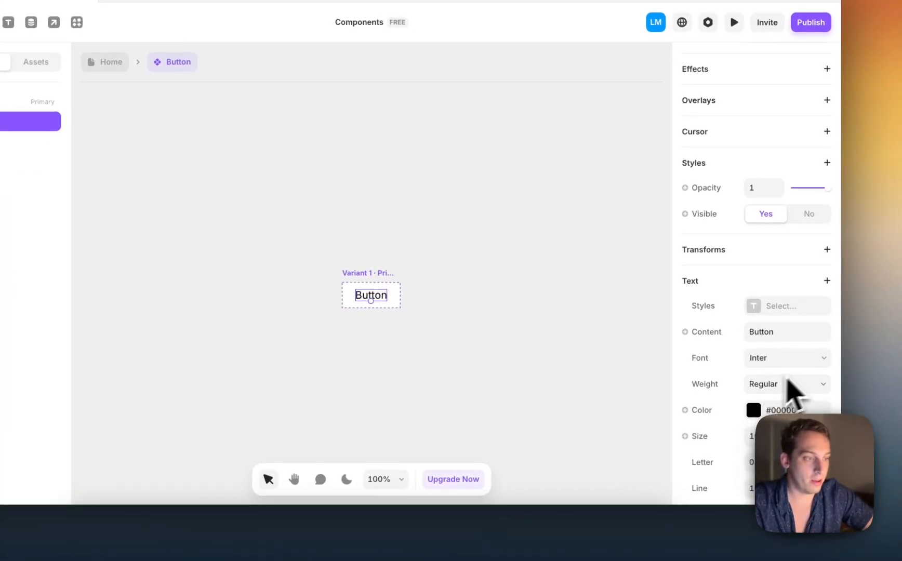
scroll(763, 394, down, 2)
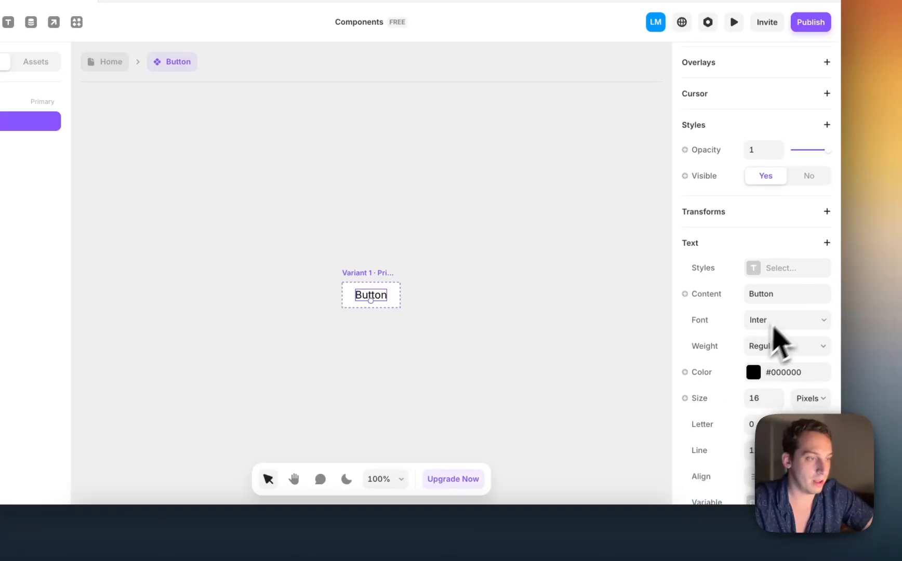
click(782, 326)
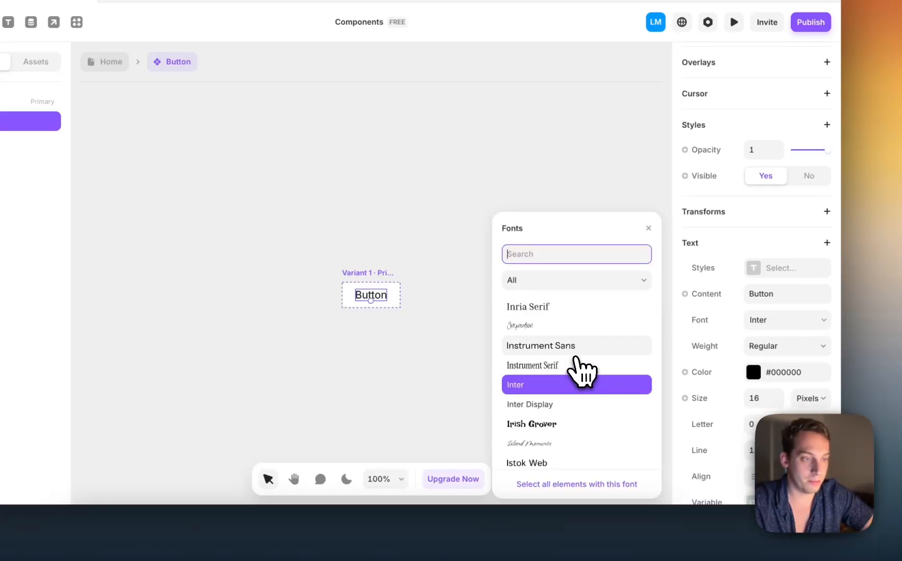
click(576, 350)
click(761, 348)
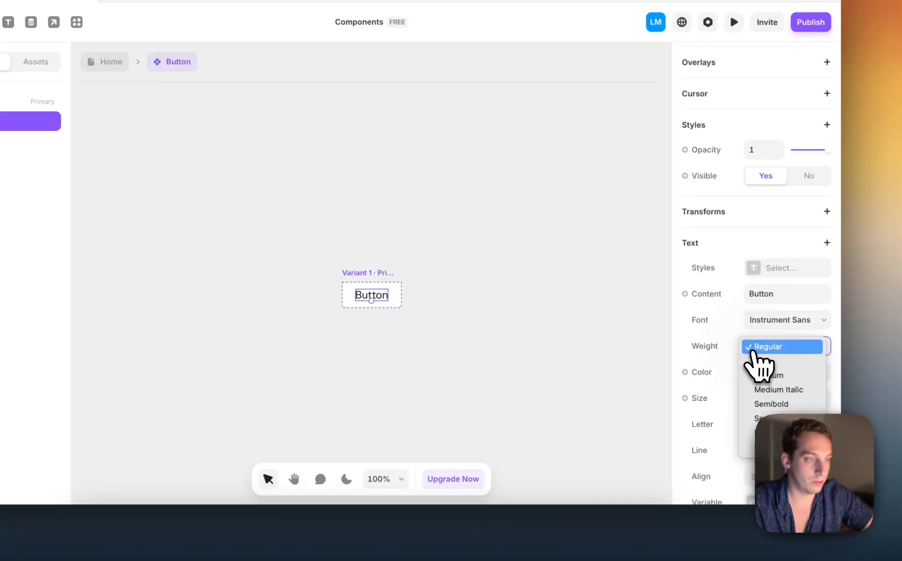
click(764, 433)
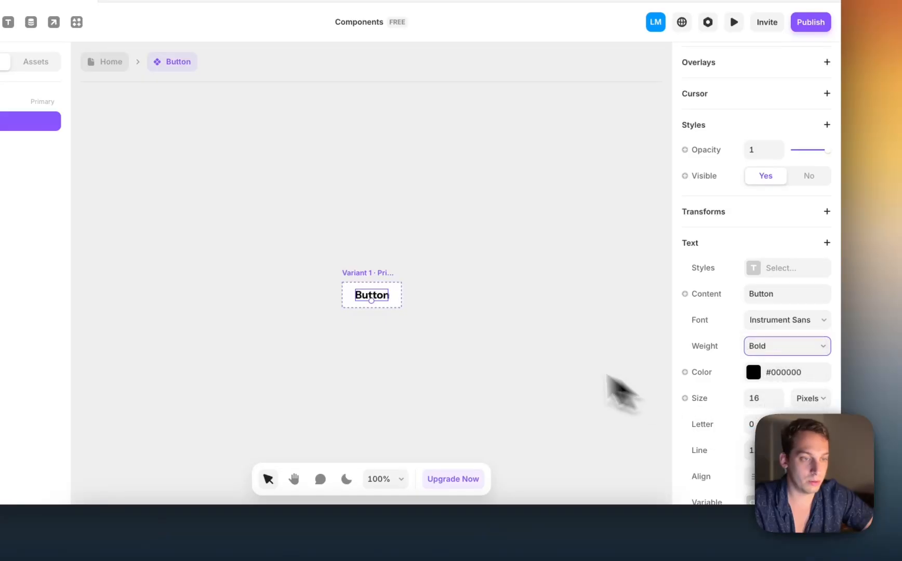
click(497, 330)
- Rename the Button component's Variant 1 as Primary
click(393, 285)
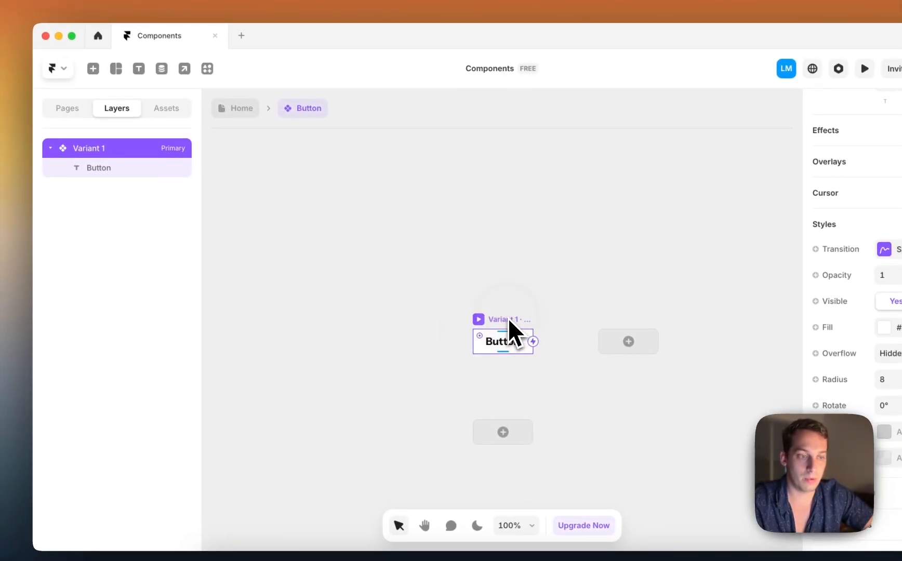
double_click(93, 147)
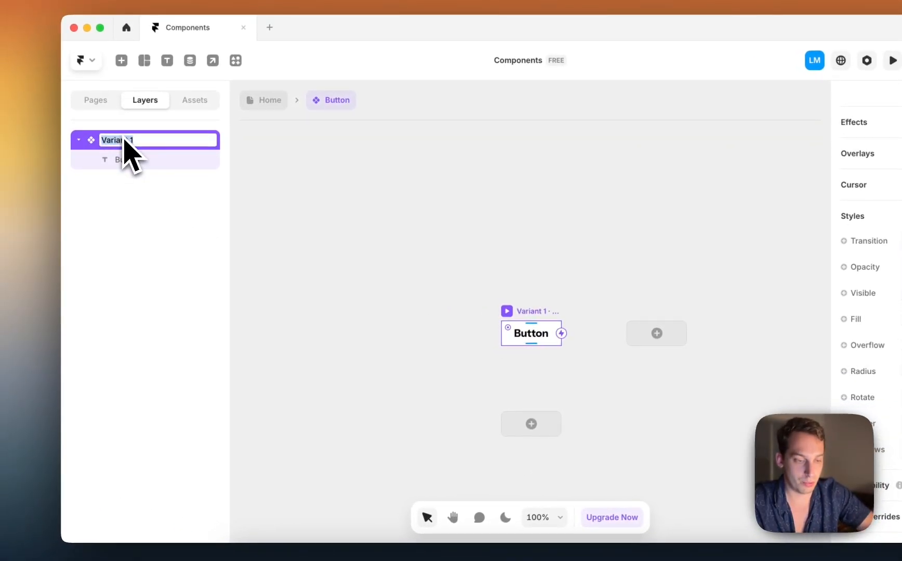
text(Primary)
key(Return)
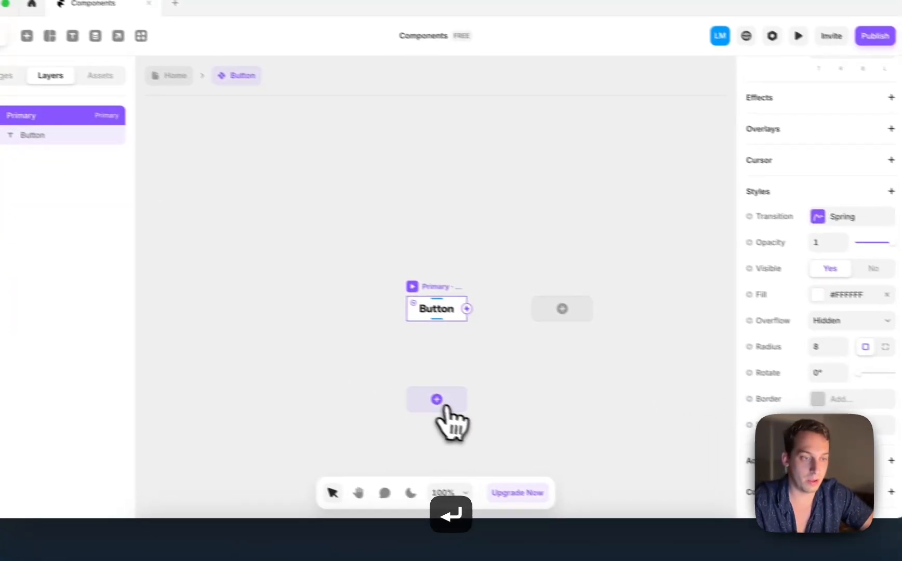
- Add a Hover variant to Primary and give it a slightly darker off-white fill
click(539, 431)
click(554, 440)
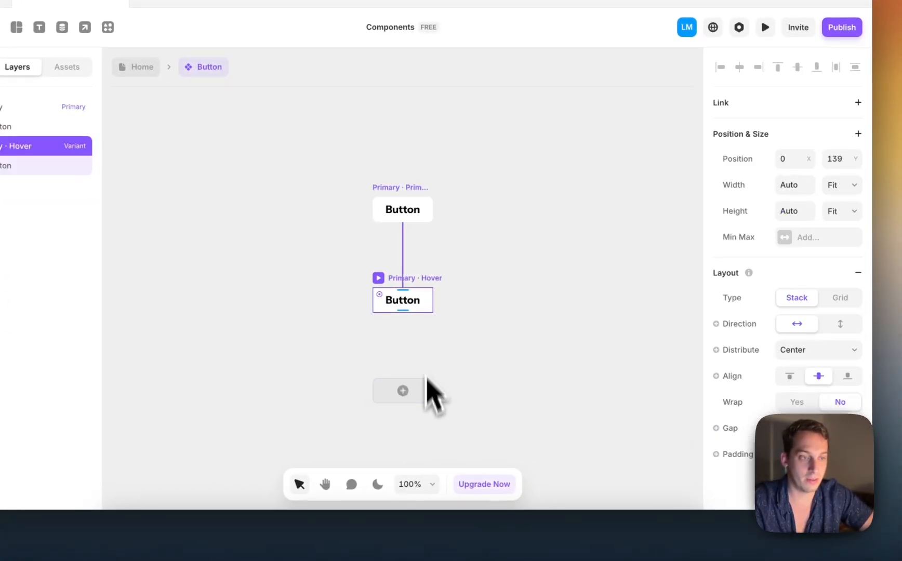
scroll(769, 374, down, 7)
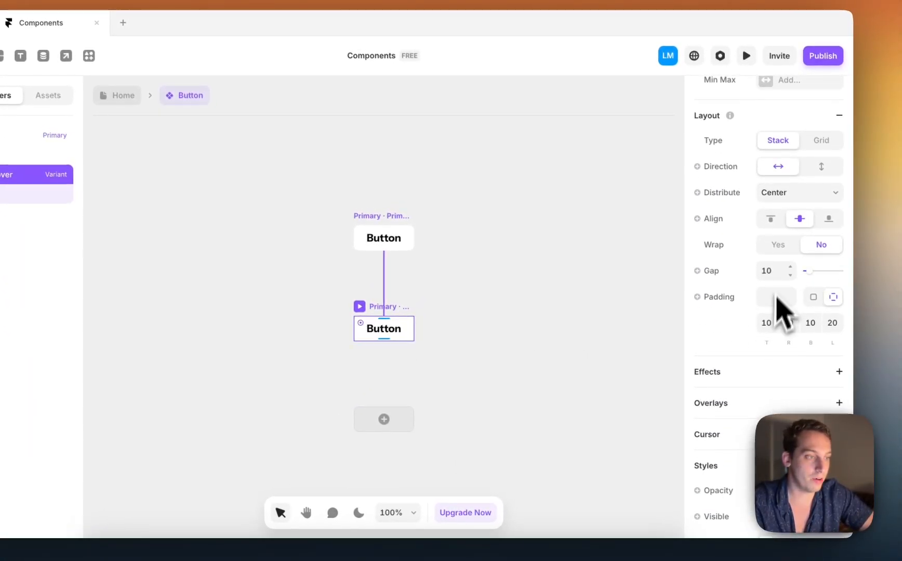
click(766, 345)
drag(614, 350, 490, 327)
click(488, 326)
- Preview the Primary variant to check its hover effect, and return to the component canvas
click(384, 216)
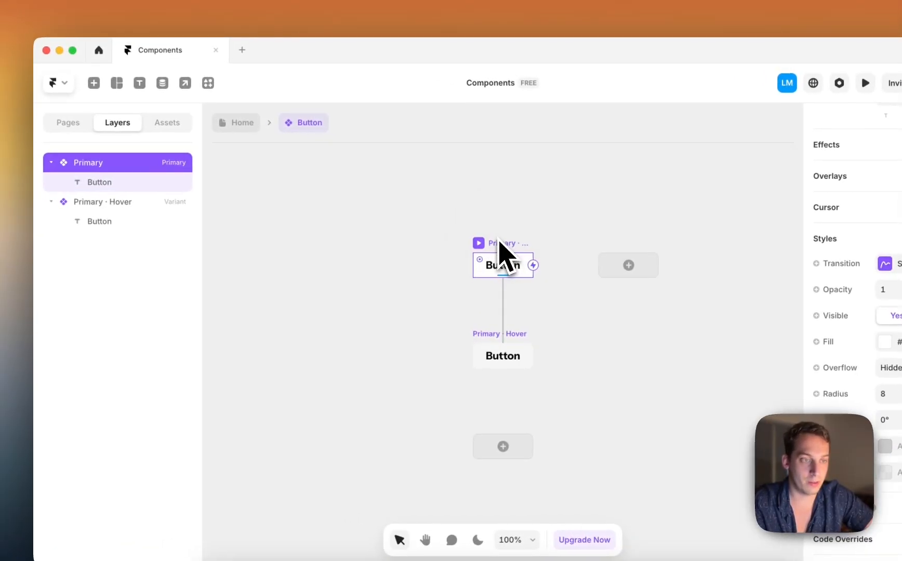
click(479, 244)
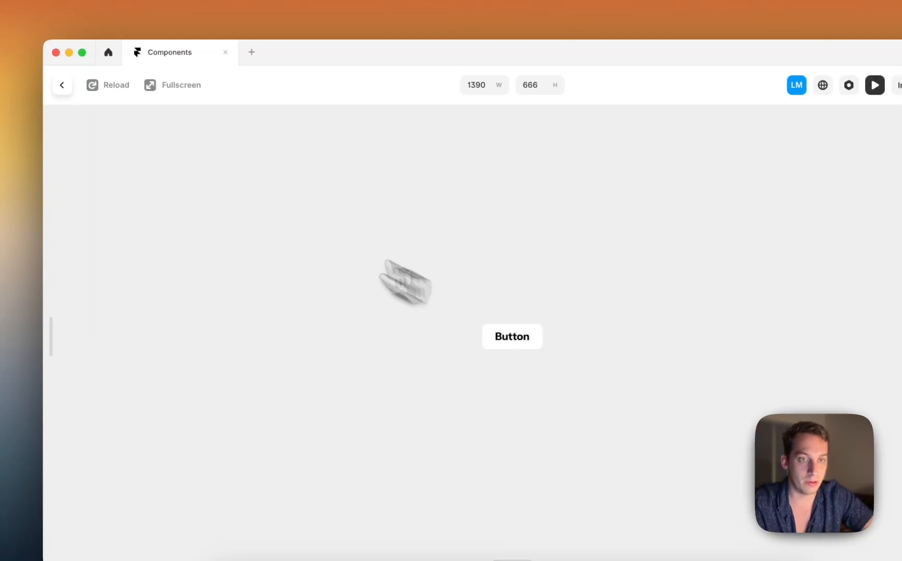
click(62, 85)
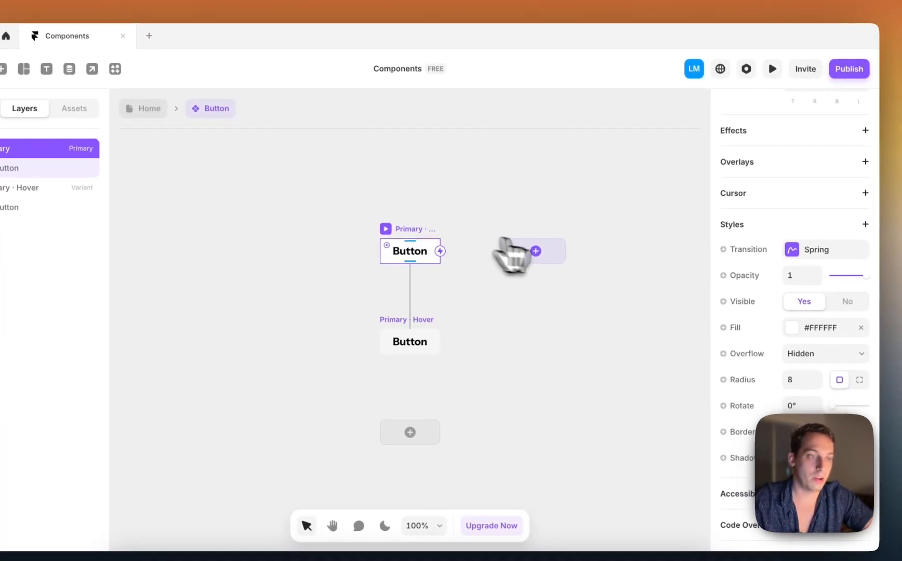
- Add a second variant of the Button component beside Primary
click(541, 261)
click(440, 253)
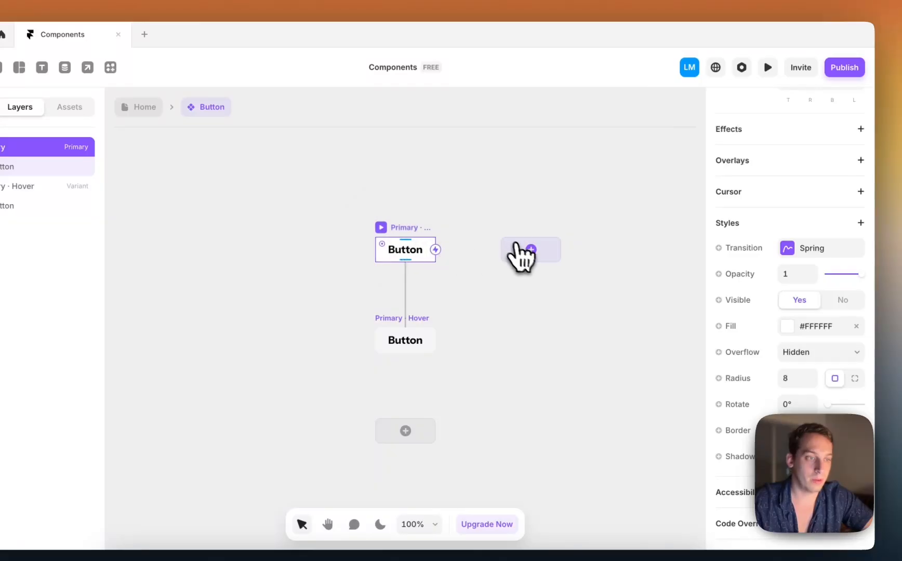
click(521, 252)
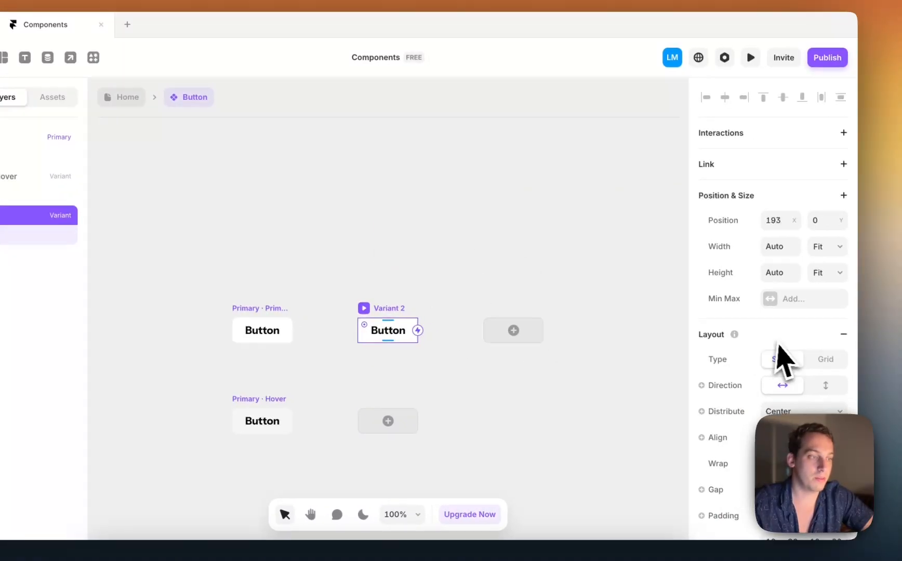
scroll(782, 358, down, 6)
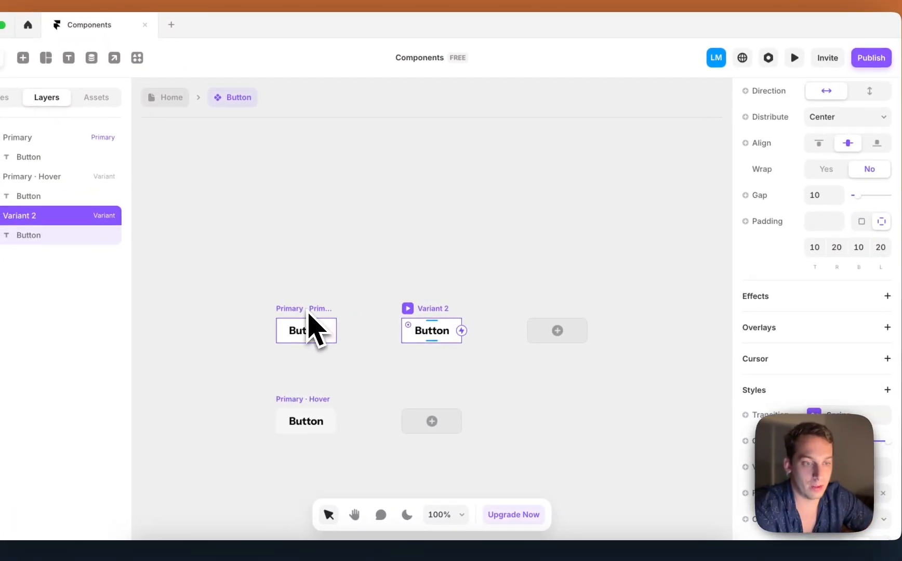
- Set the Primary variant's fill to black (#000000)
click(312, 330)
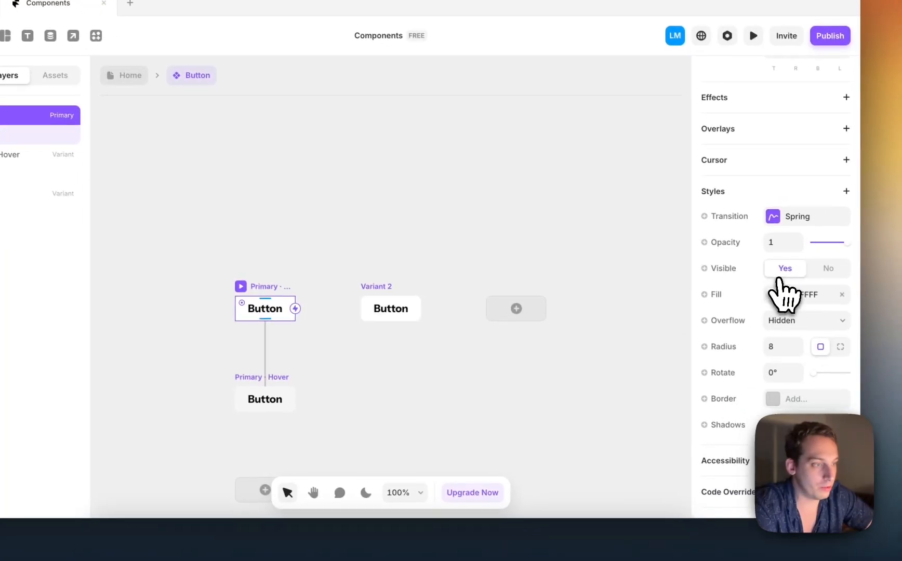
click(823, 316)
drag(607, 315, 387, 417)
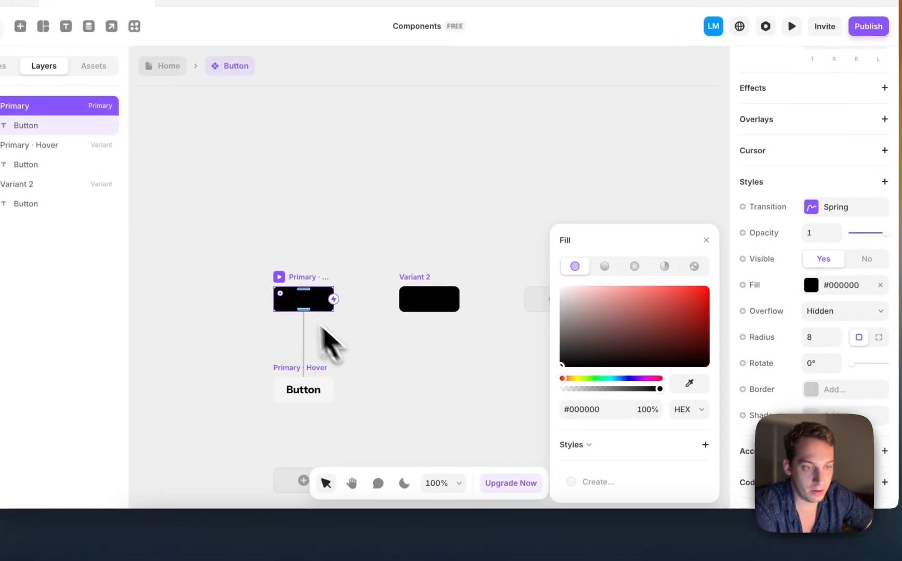
- Set the color of the Primary variant's Button text to white (#FFFFFF)
double_click(250, 306)
click(782, 384)
drag(631, 322, 446, 264)
- Set the Primary Hover variant's fill to dark gray #615F5F
click(292, 392)
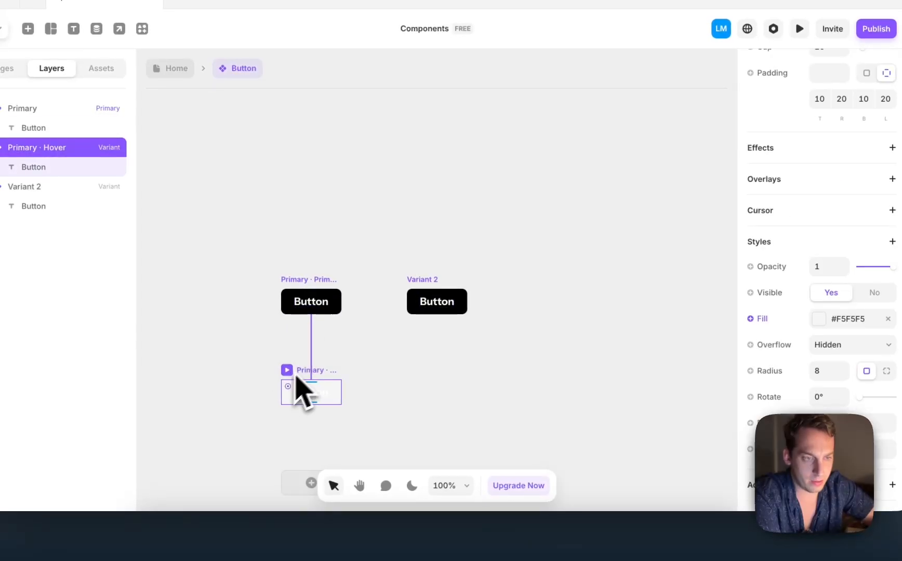
click(770, 272)
drag(608, 317, 519, 351)
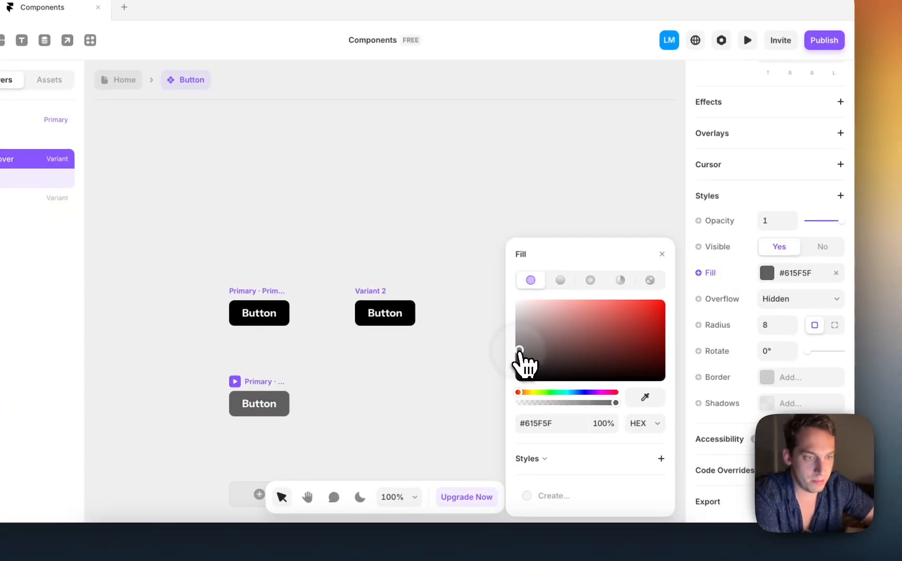
- Set Variant 2's fill to white and select its Button text
click(400, 312)
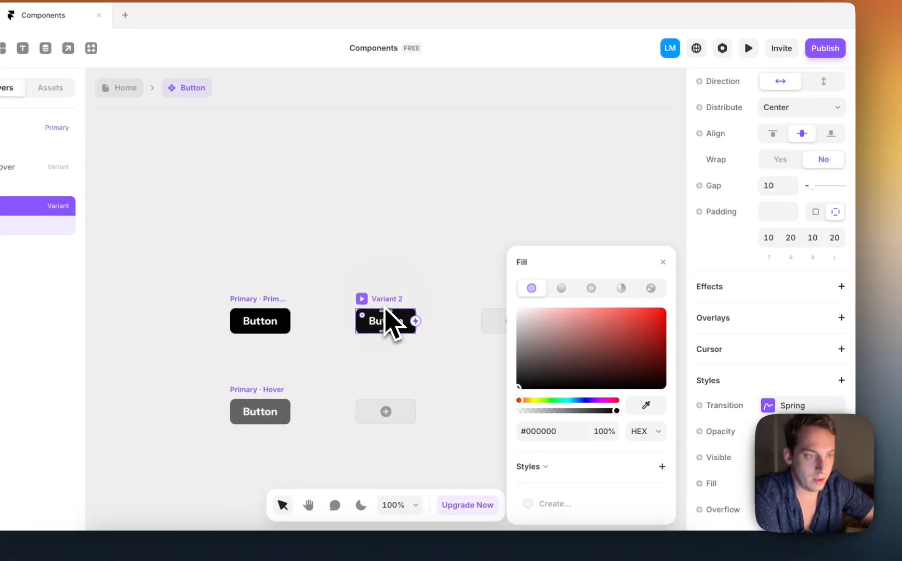
drag(570, 342, 500, 308)
double_click(395, 326)
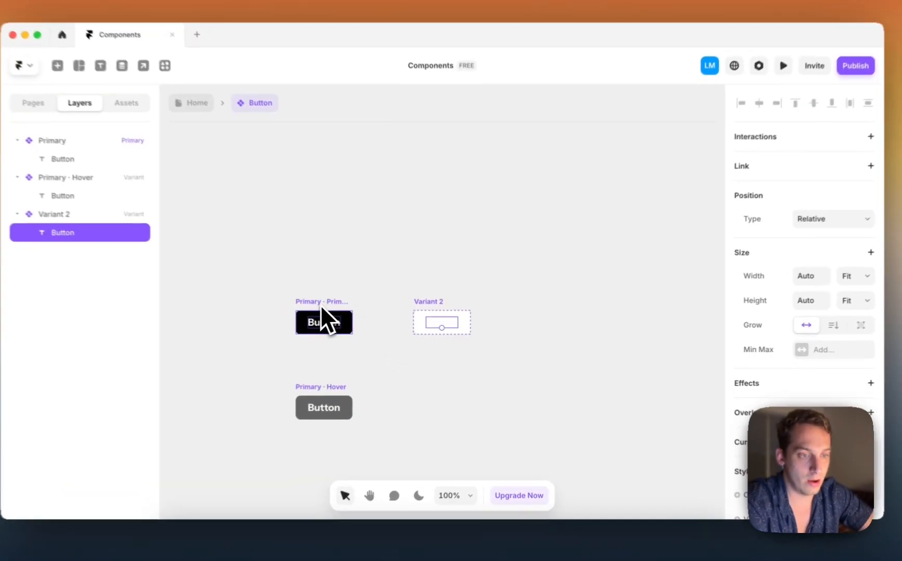
- Change the Primary variant's text color to #FF8A8A, then return it to #FFFFFF
click(346, 326)
click(347, 326)
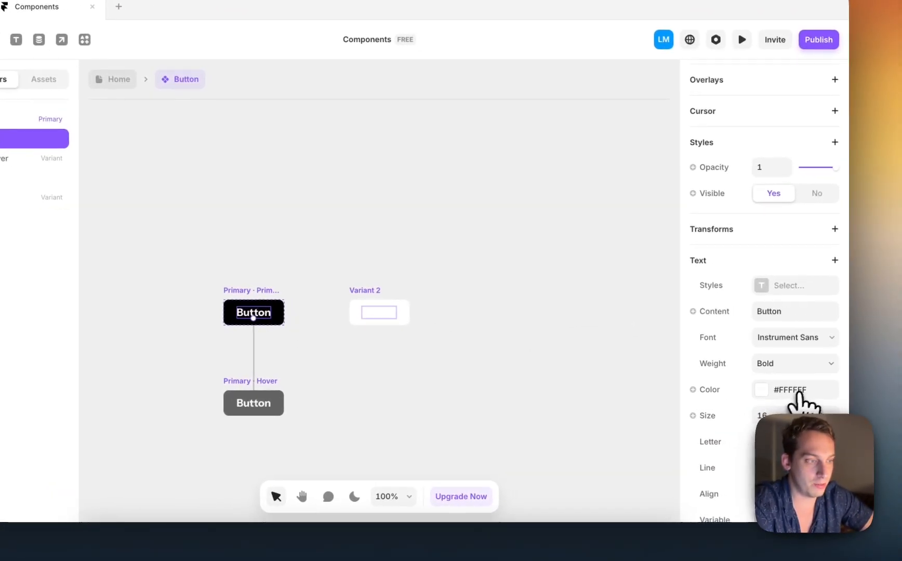
click(782, 390)
click(645, 307)
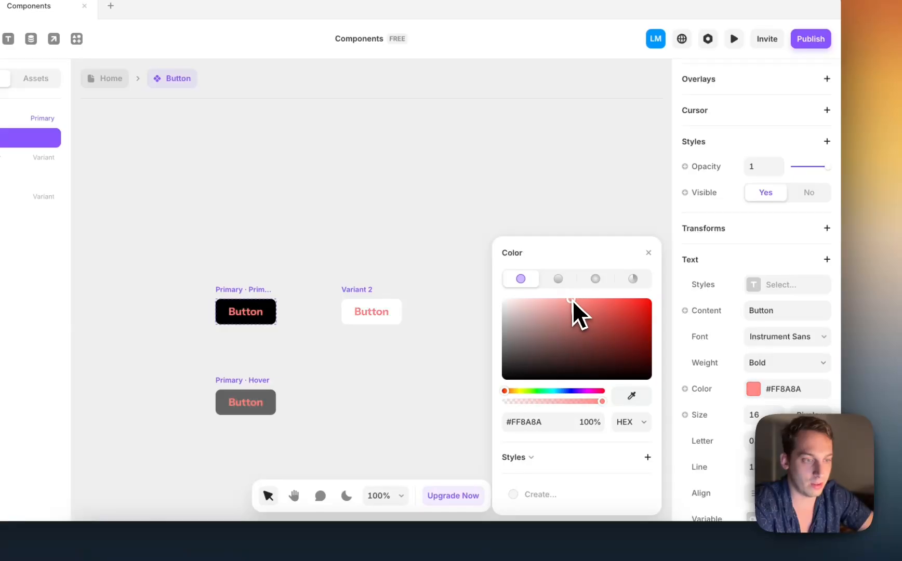
drag(655, 318, 546, 285)
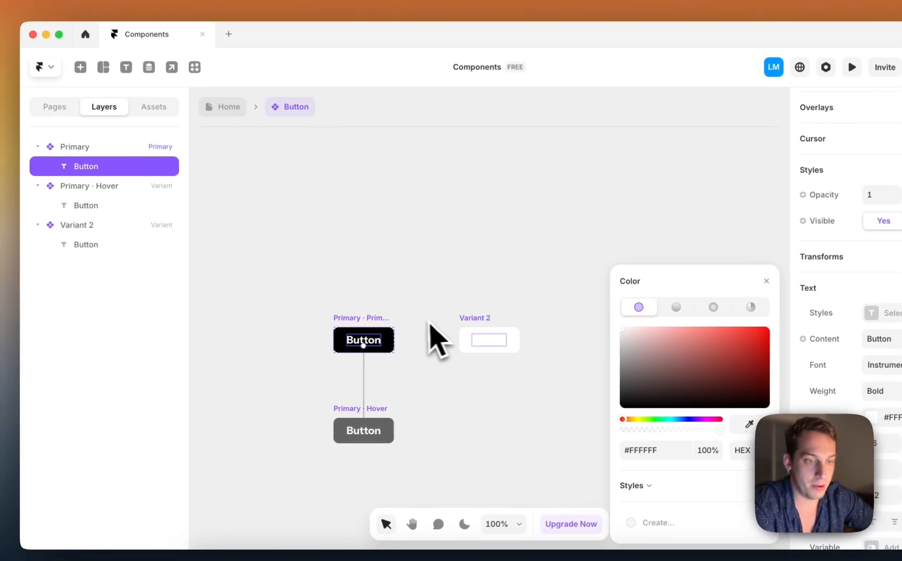
scroll(308, 288, left, 1)
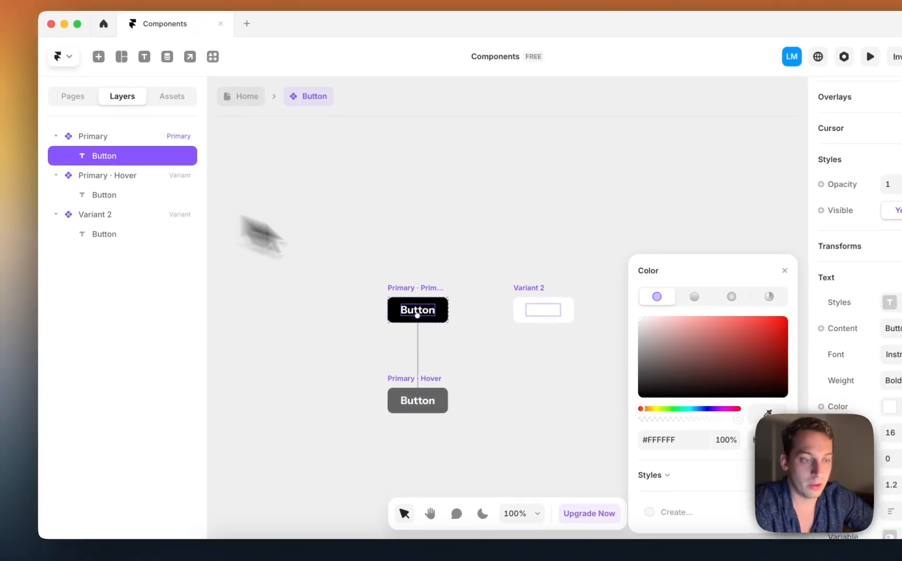
click(446, 312)
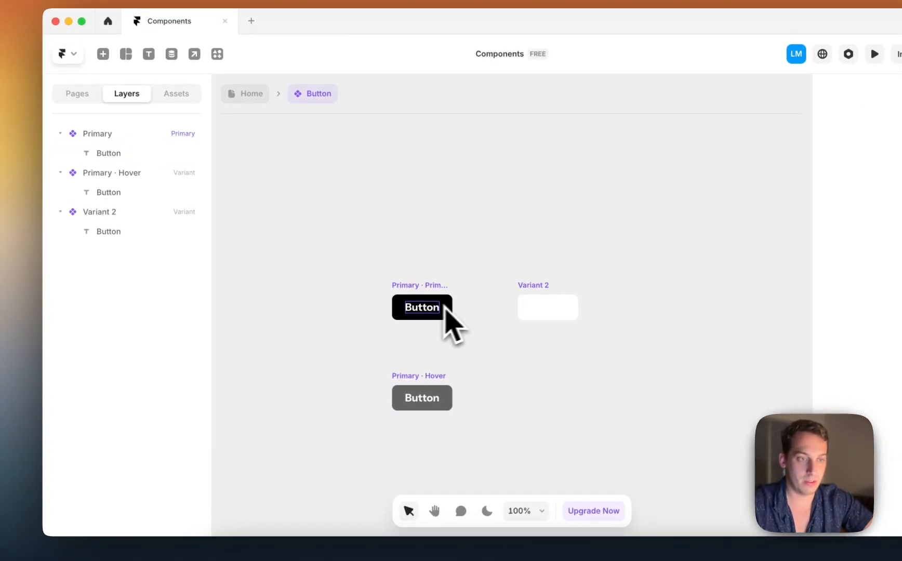
click(427, 310)
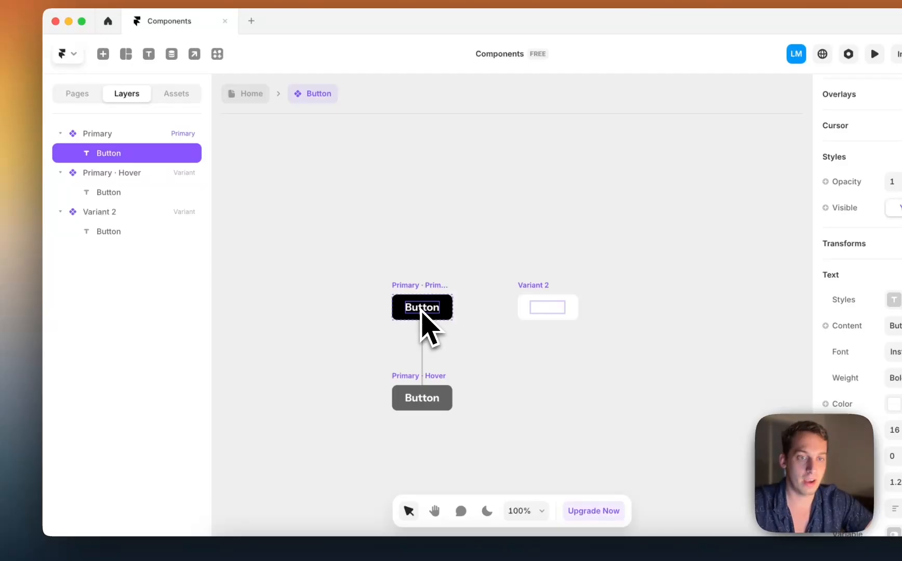
click(419, 405)
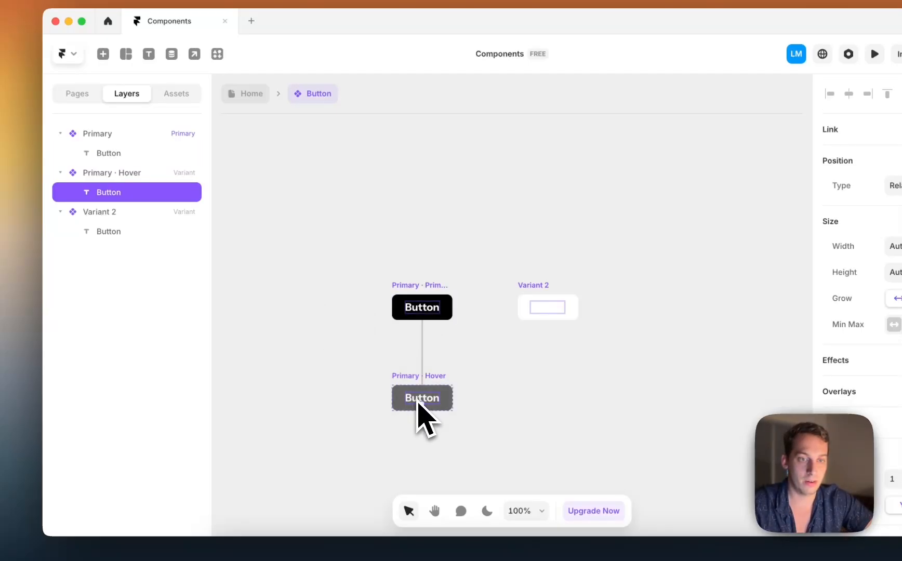
click(427, 308)
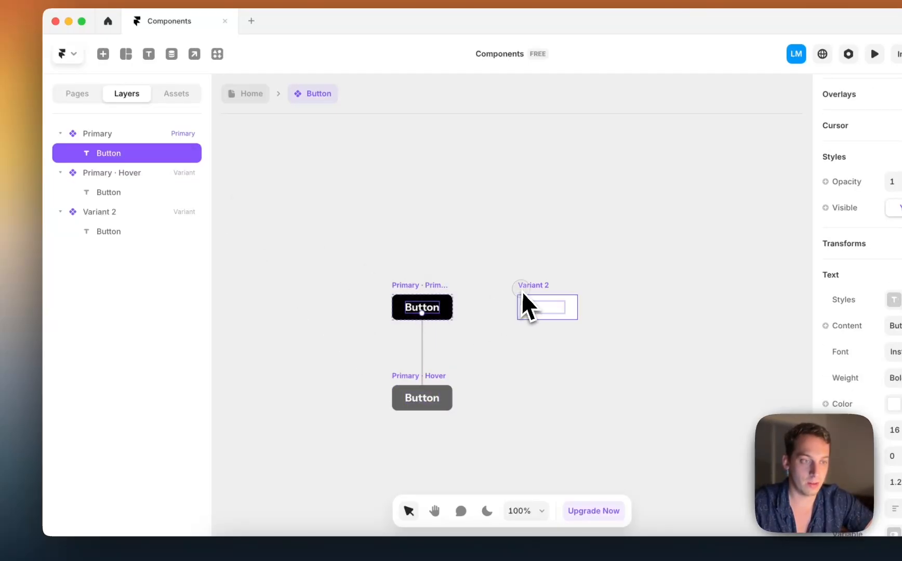
- Remove Variant 2 from the Button component
click(530, 307)
key(BackSpace)
- Set the Primary variant's Button text opacity to 0 and the Hover variant's text opacity to 1
click(443, 308)
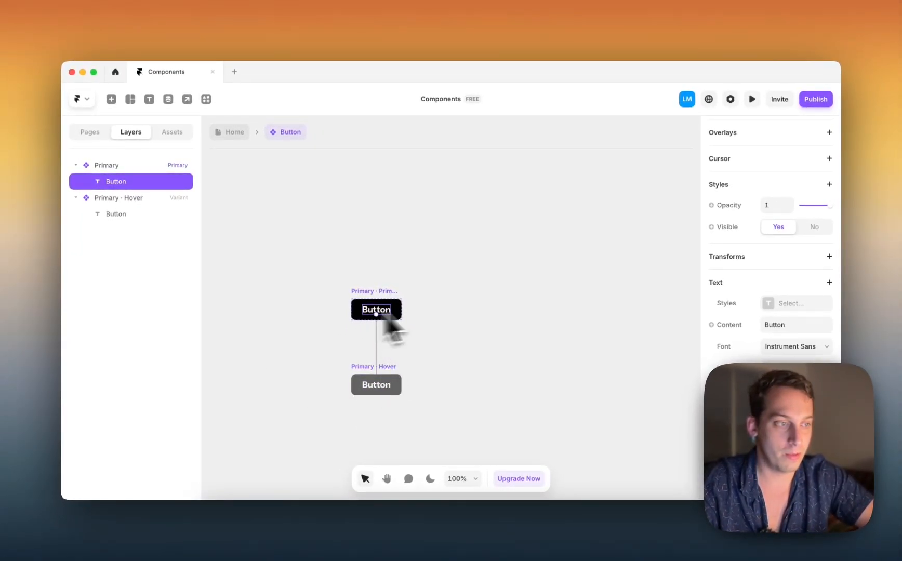
drag(831, 205, 800, 205)
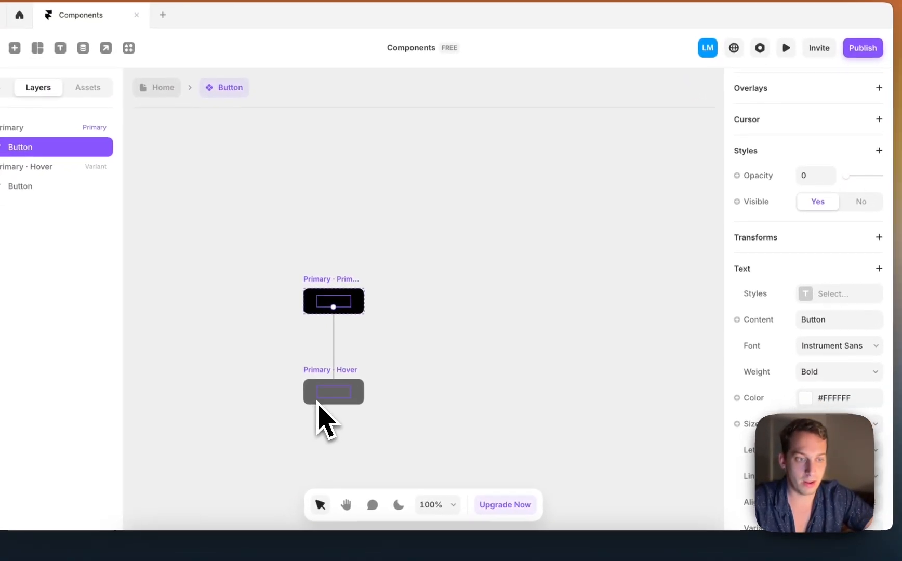
click(271, 429)
scroll(811, 278, down, 5)
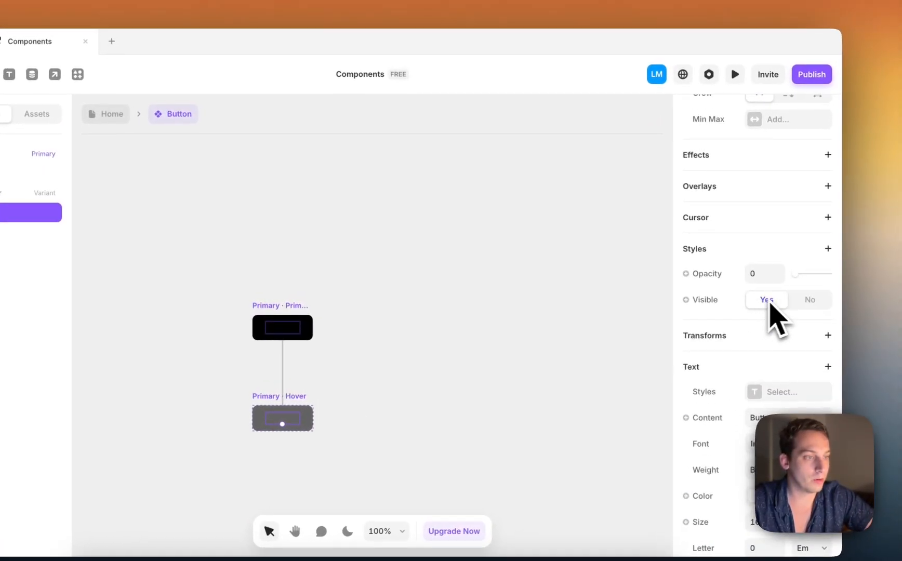
drag(856, 250, 899, 249)
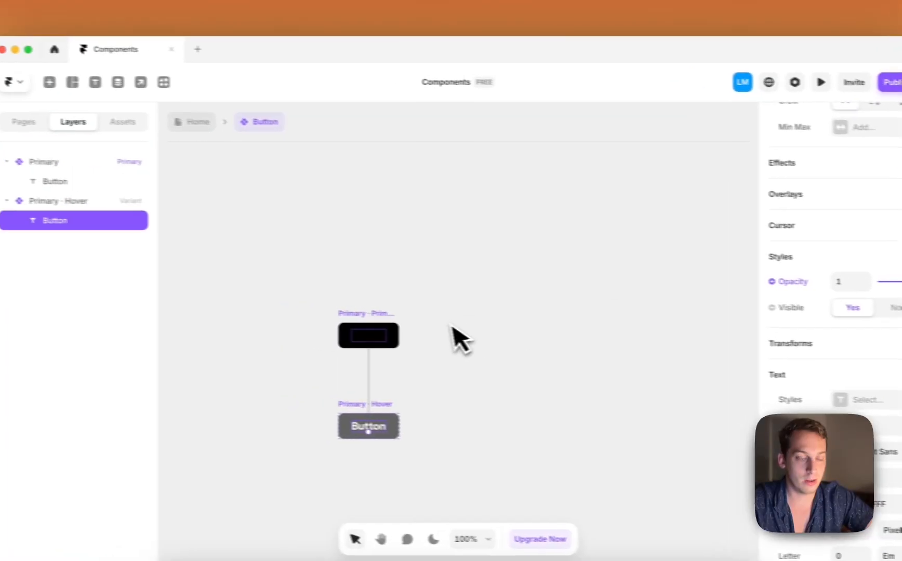
- Preview the Primary variant of the button, then return to the component canvas
click(342, 321)
click(420, 332)
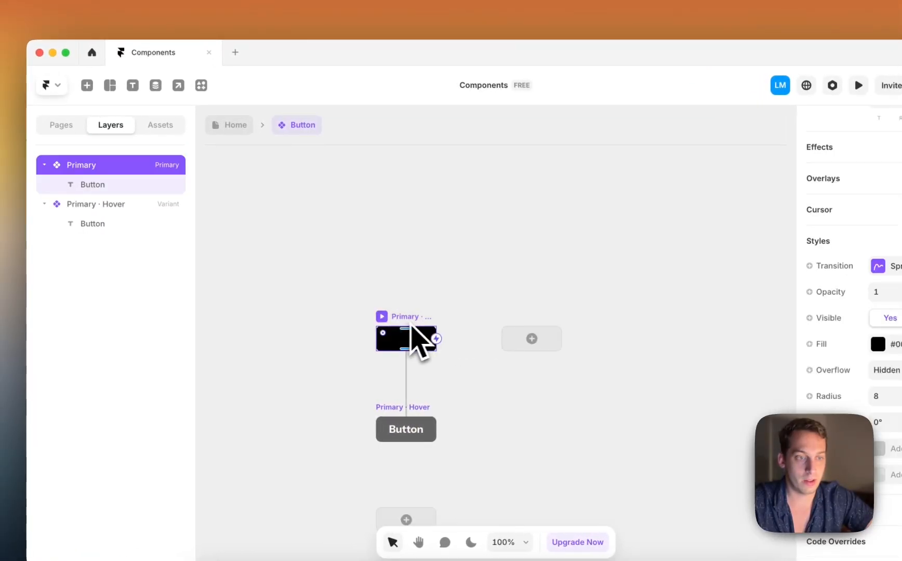
key(super+p)
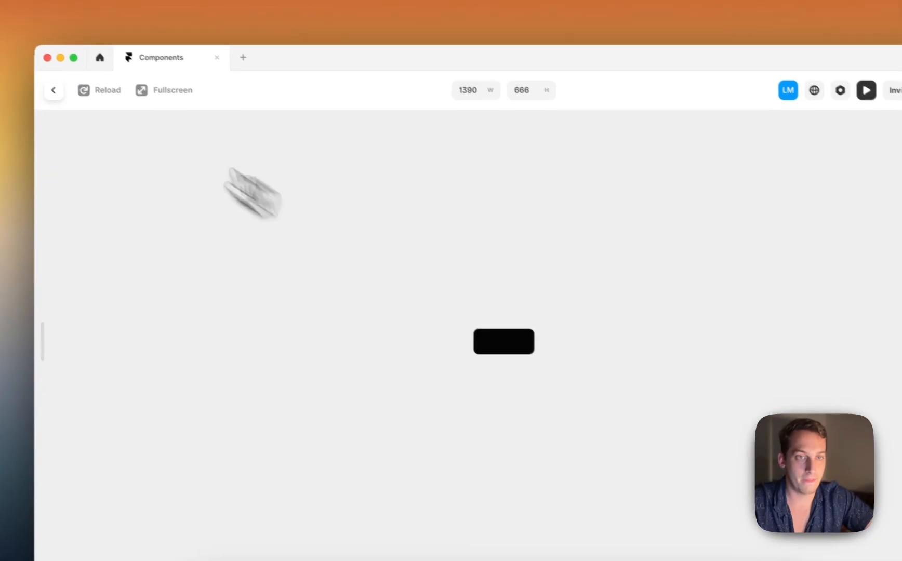
click(46, 85)
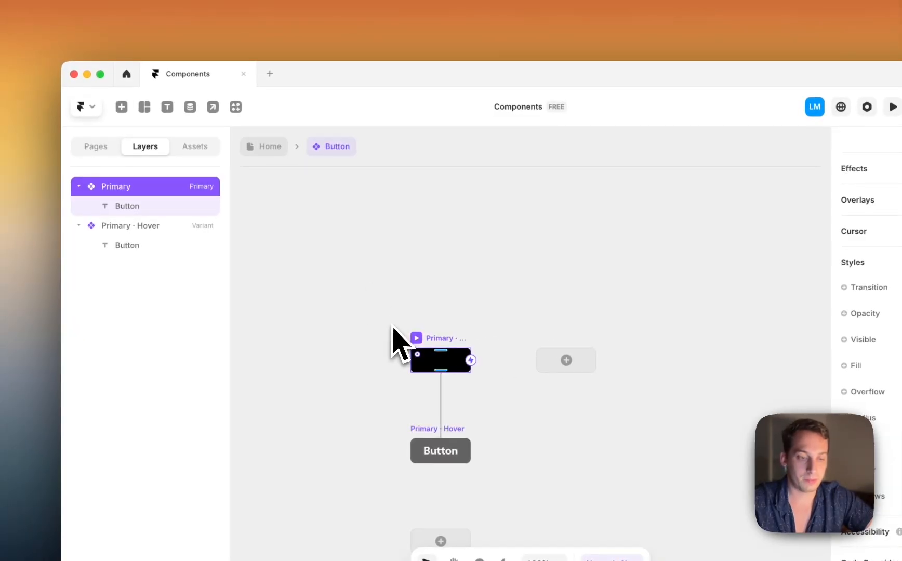
- Undo the text opacity changes on both variants and the removal of Variant 2
key(super+z)
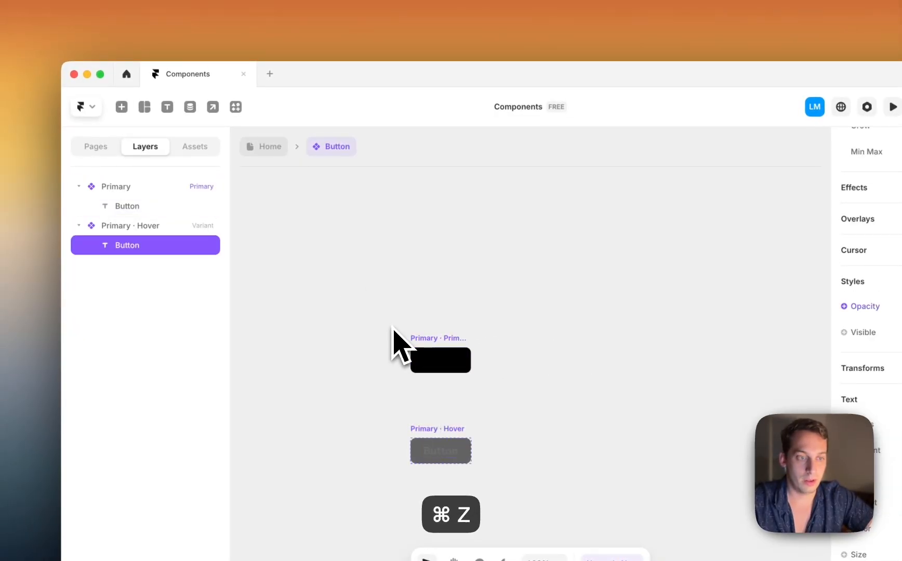
key(super+z)
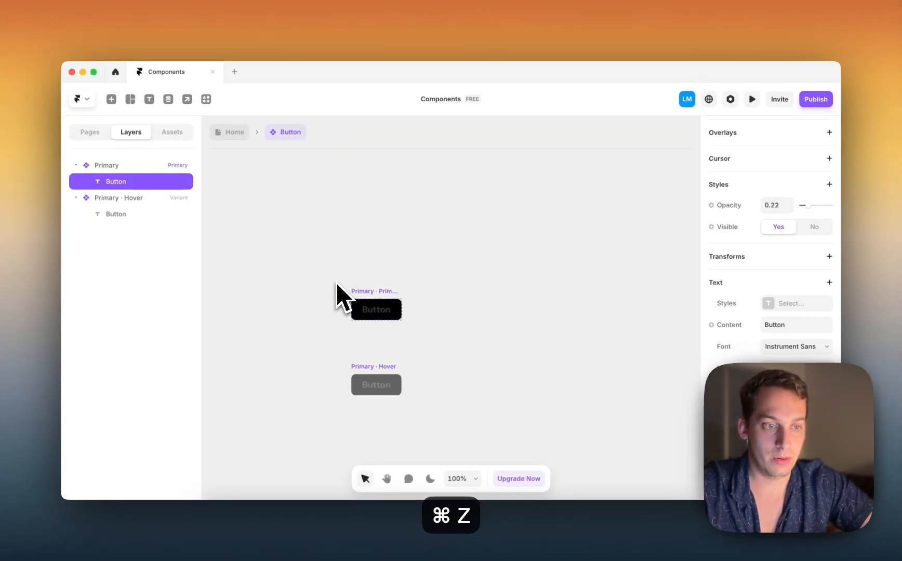
key(super+z)
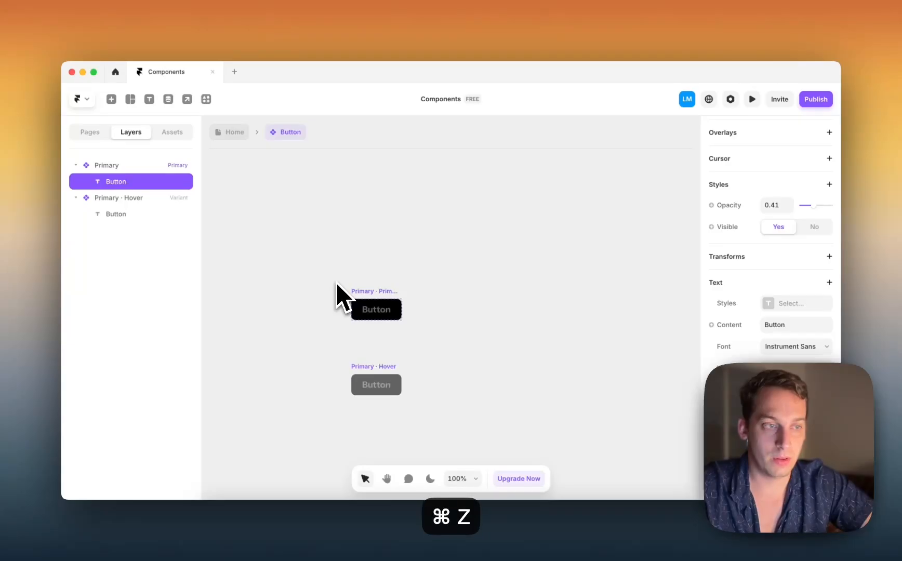
key(super+z)
key(super+z)
key(super+z)
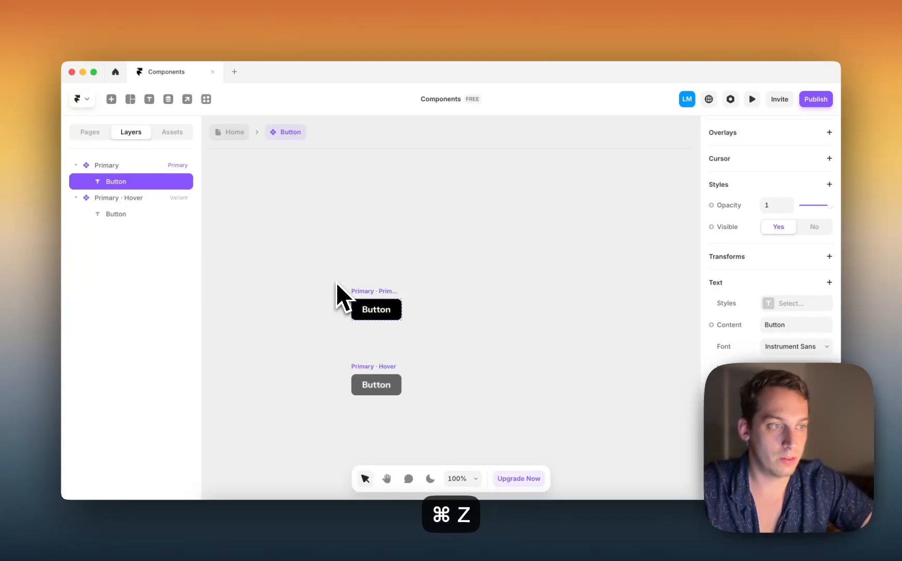
key(super+shift+z)
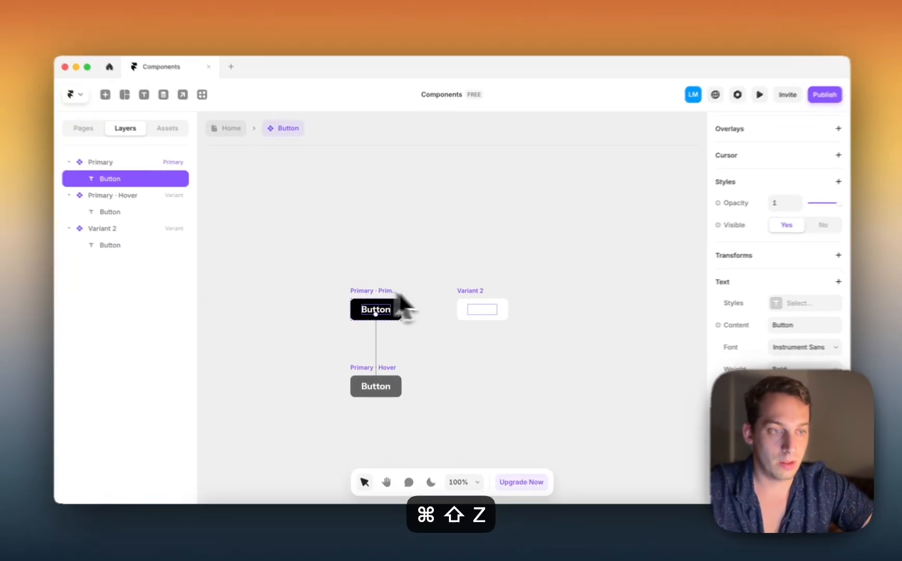
- Delete Variant 2 so that only the Primary and Primary Hover variants remain
click(470, 303)
key(BackSpace)
- Delete the Button text from the Primary variant, then undo the deletion
click(381, 312)
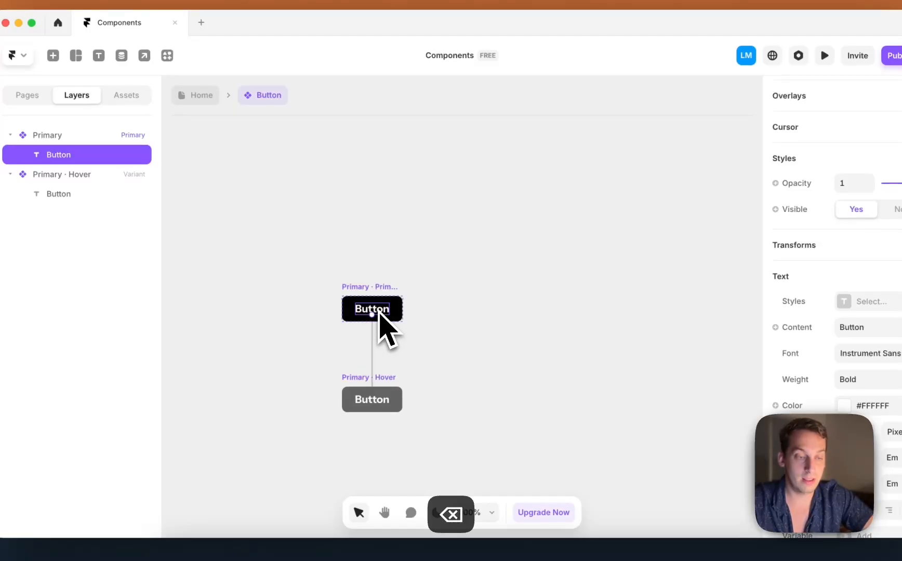
key(BackSpace)
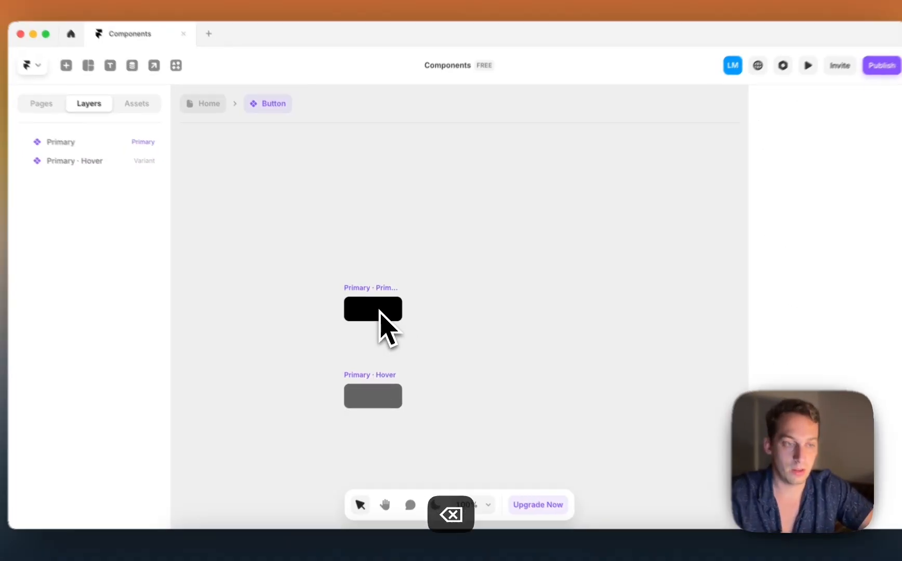
key(super+z)
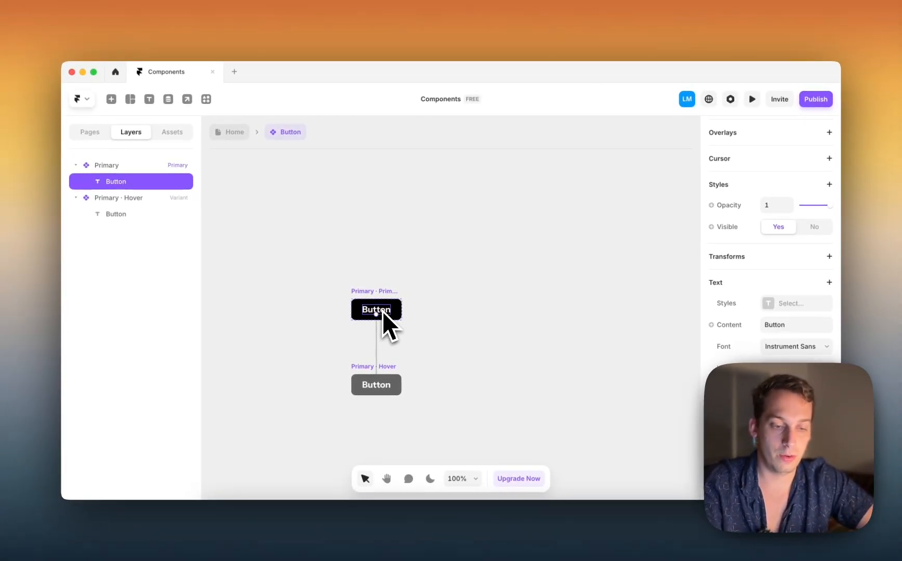
- Duplicate the Primary variant's Button text, then delete the selected copy and undo that deletion
key(super+d)
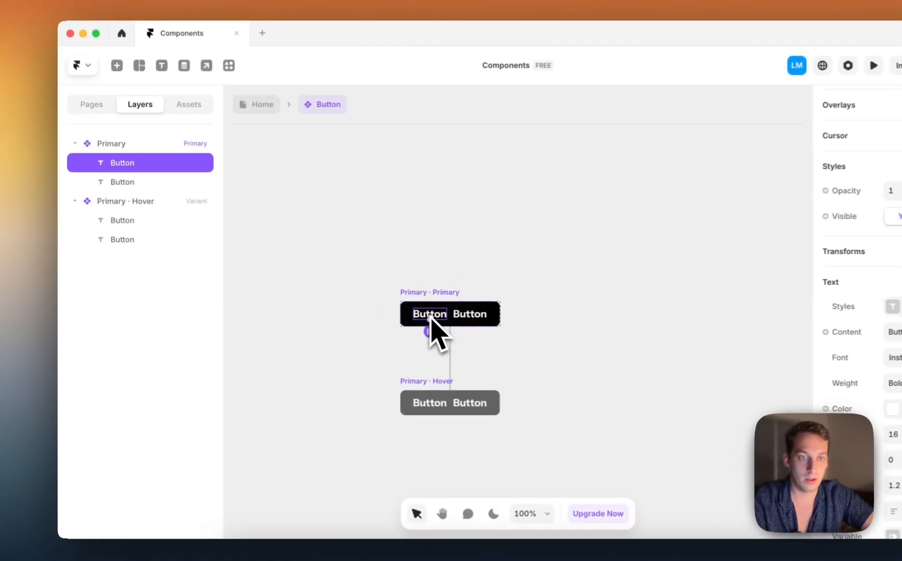
key(BackSpace)
key(super+z)
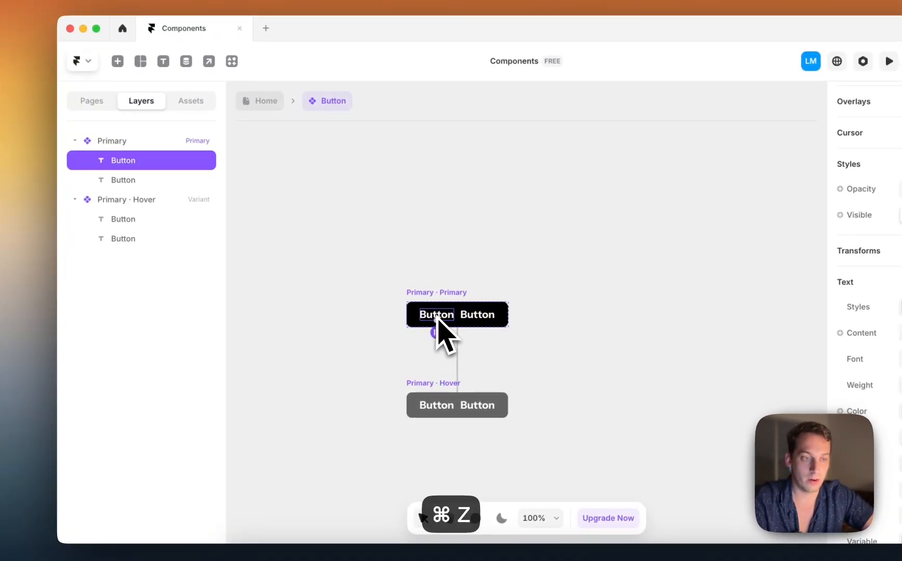
- Delete the second Button text from the Primary Hover variant, then delete the second one from the Primary variant
click(479, 404)
key(BackSpace)
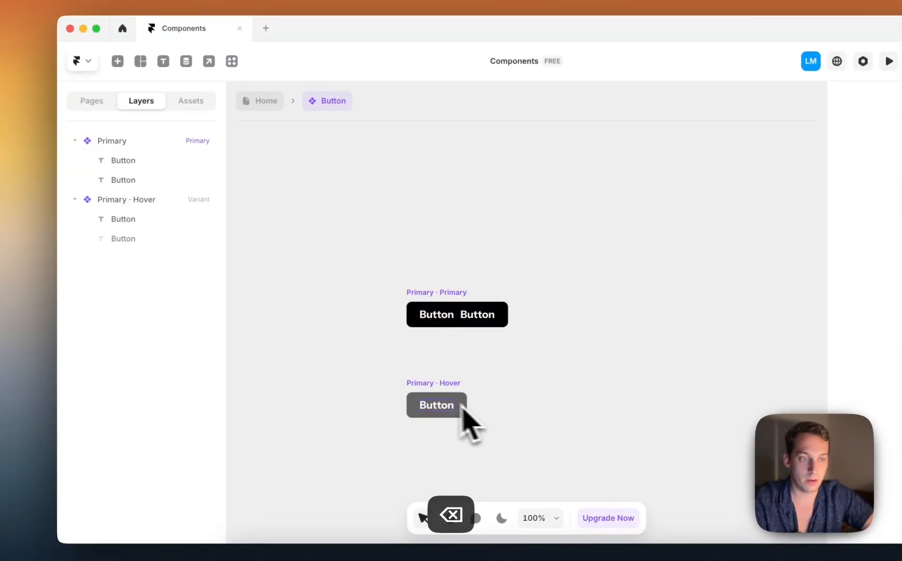
click(485, 316)
key(BackSpace)
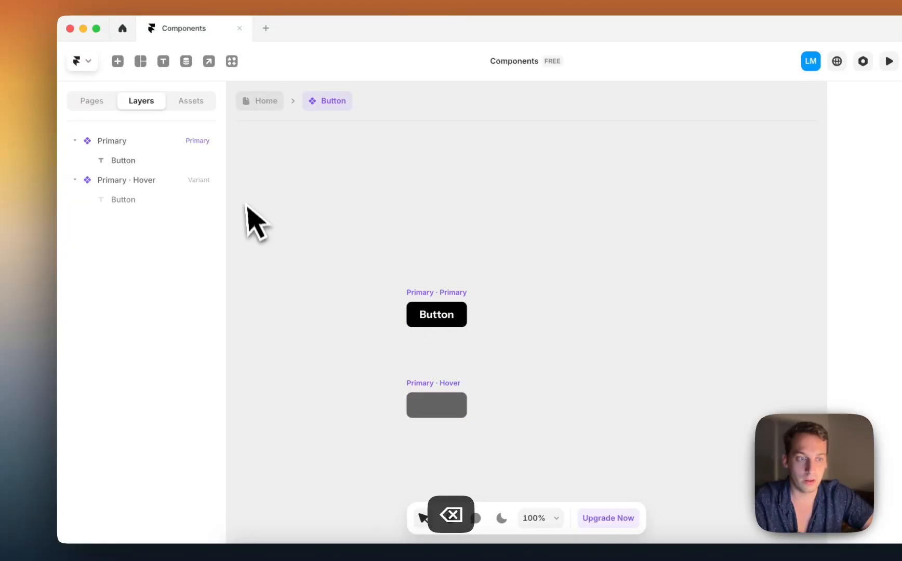
- Undo the recent deletions to restore the Button text in the Primary Hover variant
click(435, 323)
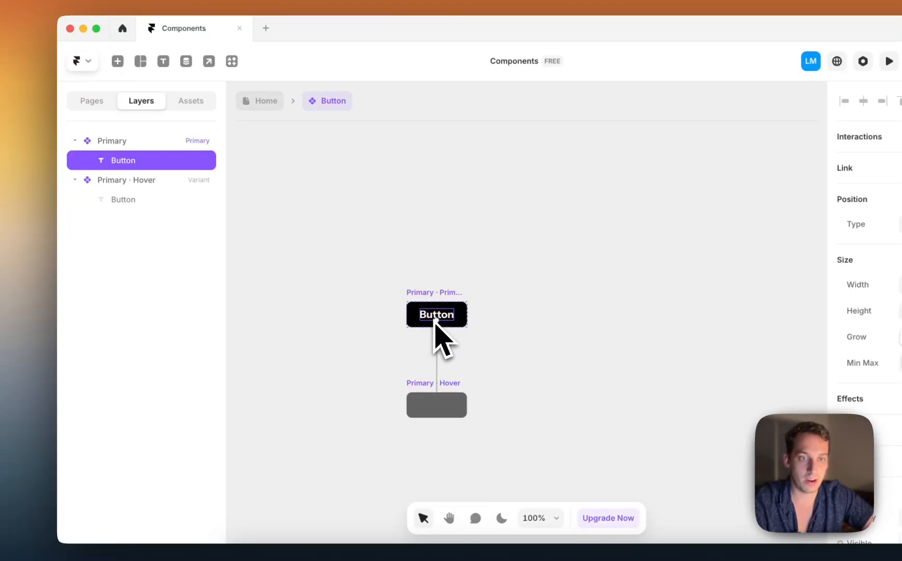
click(127, 206)
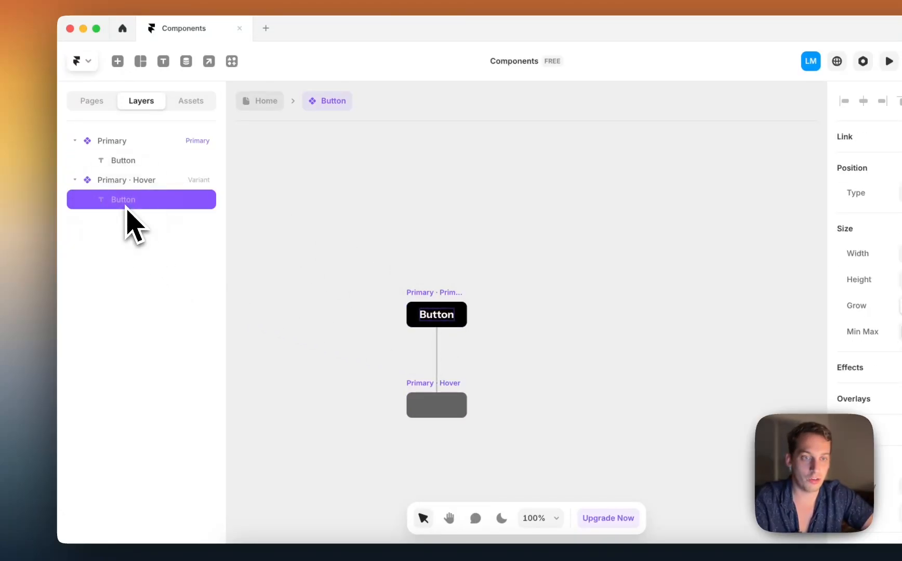
click(436, 316)
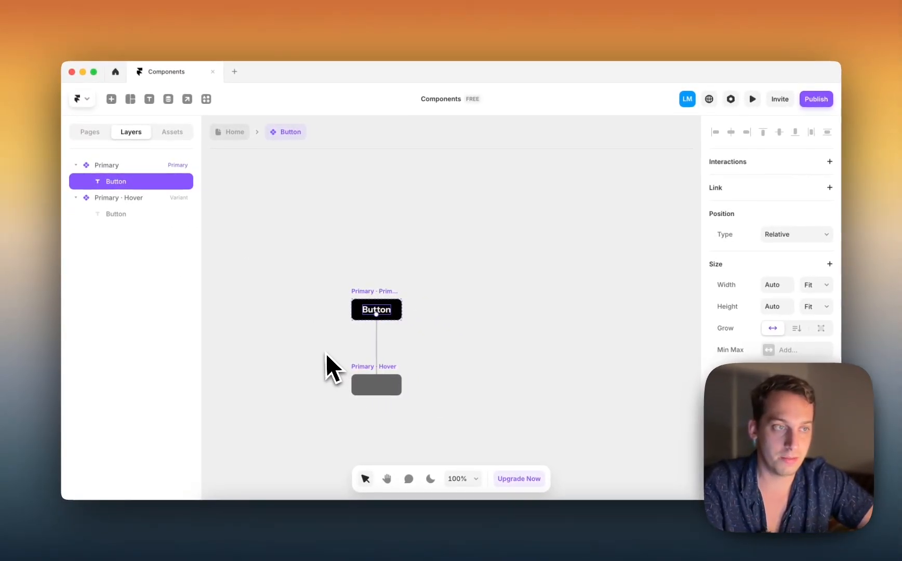
key(super+z)
key(super+z)
key(super+z)
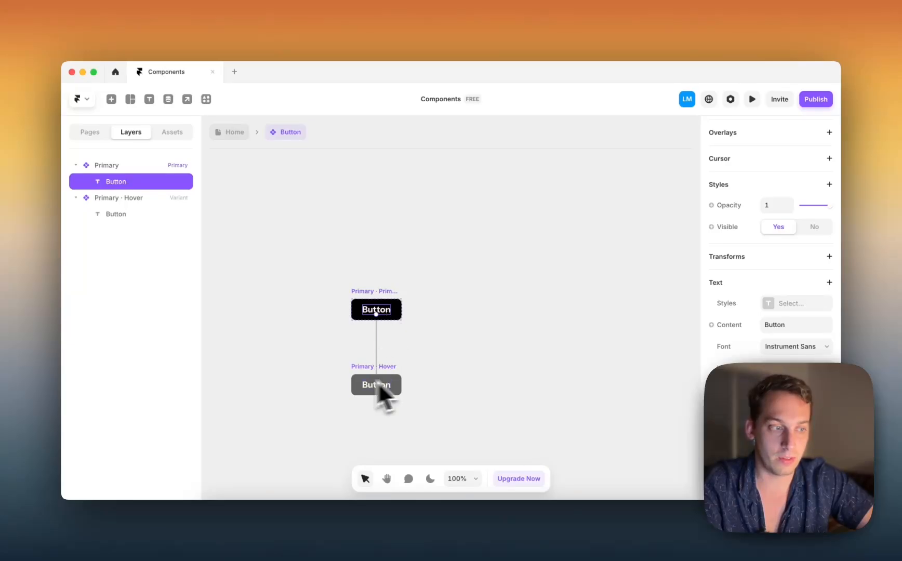
- Recolour the Primary variant's Button text to #FF0000, then undo the colour change
click(768, 390)
drag(664, 358, 571, 331)
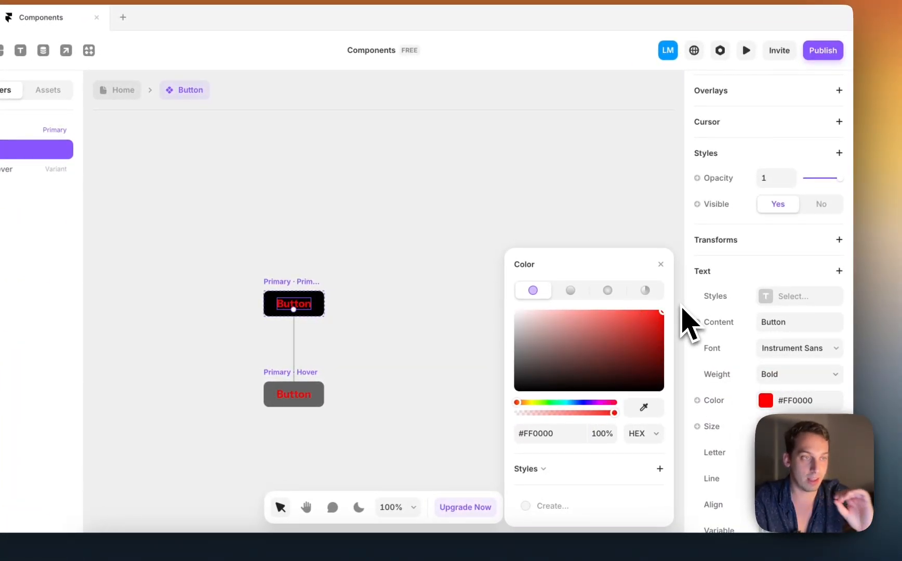
key(super+z)
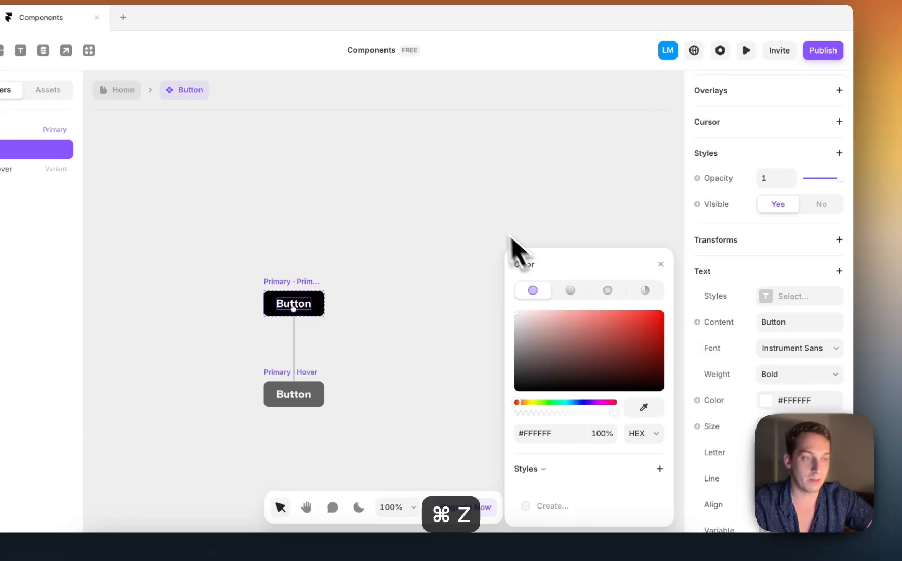
click(512, 238)
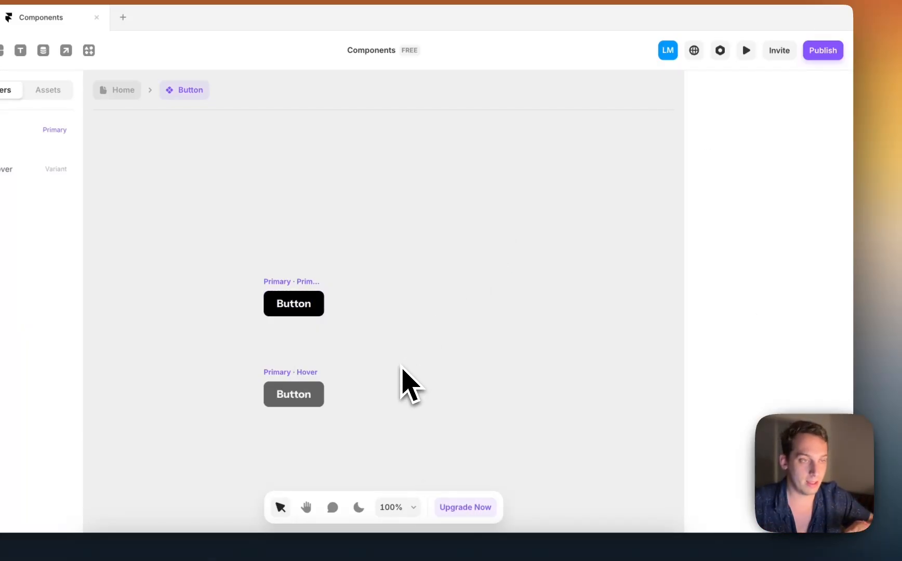
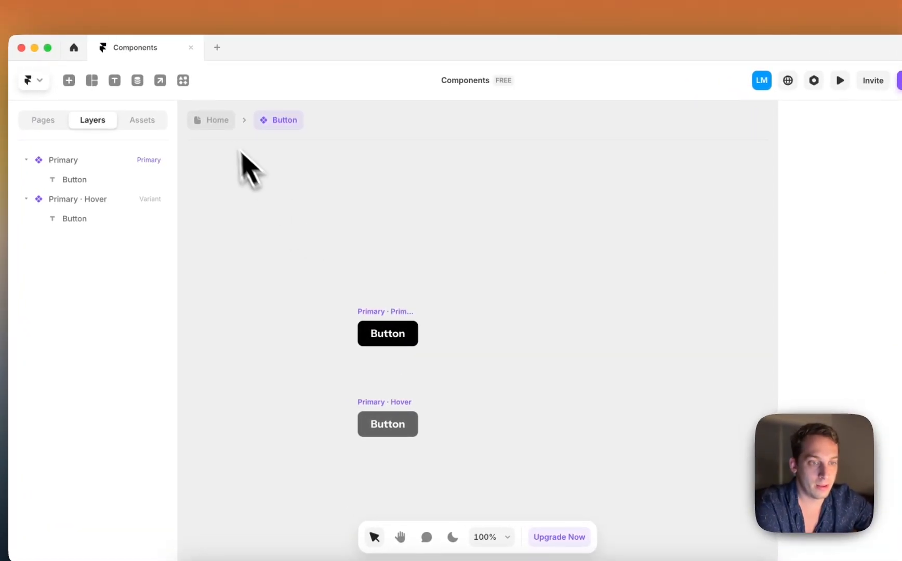
- Add a new variant beside the Primary button variant and rename it Outlined
click(389, 321)
click(417, 334)
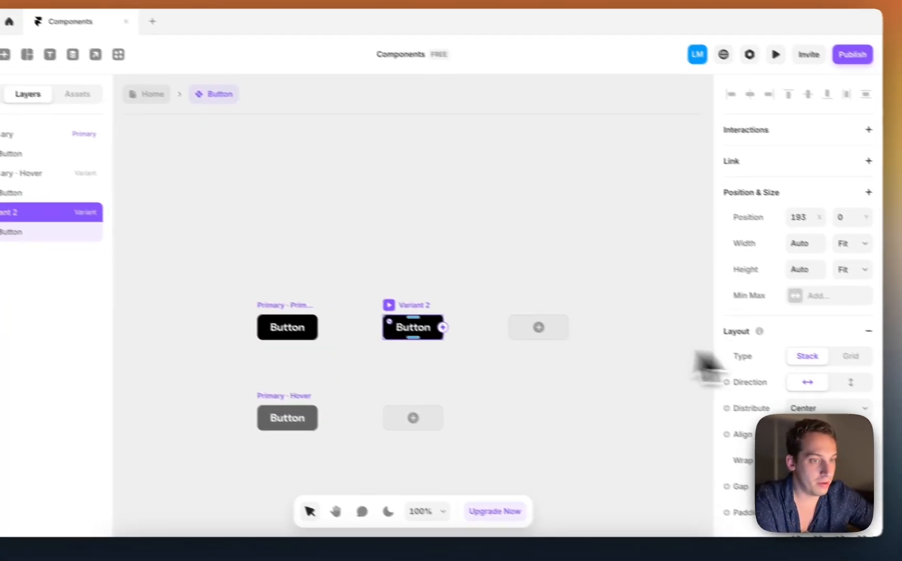
click(441, 293)
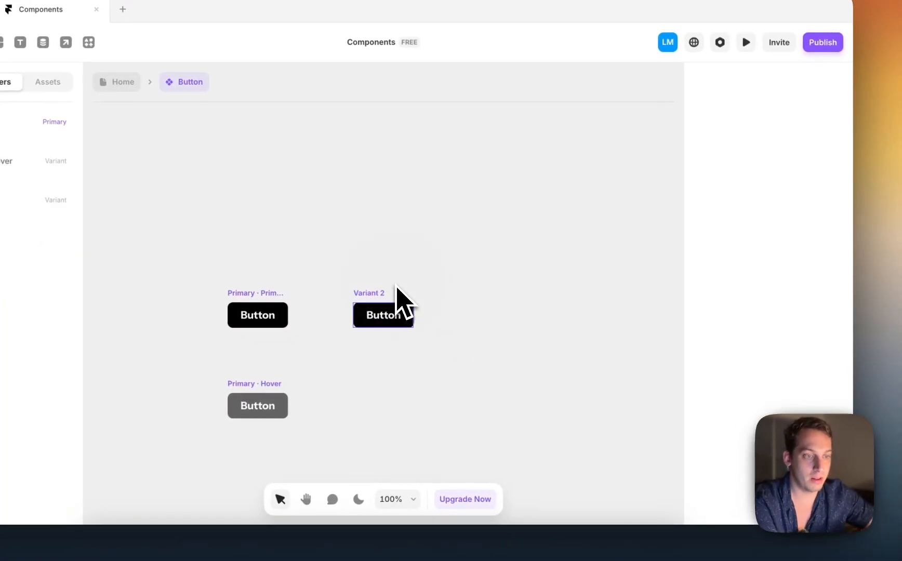
click(416, 309)
double_click(107, 224)
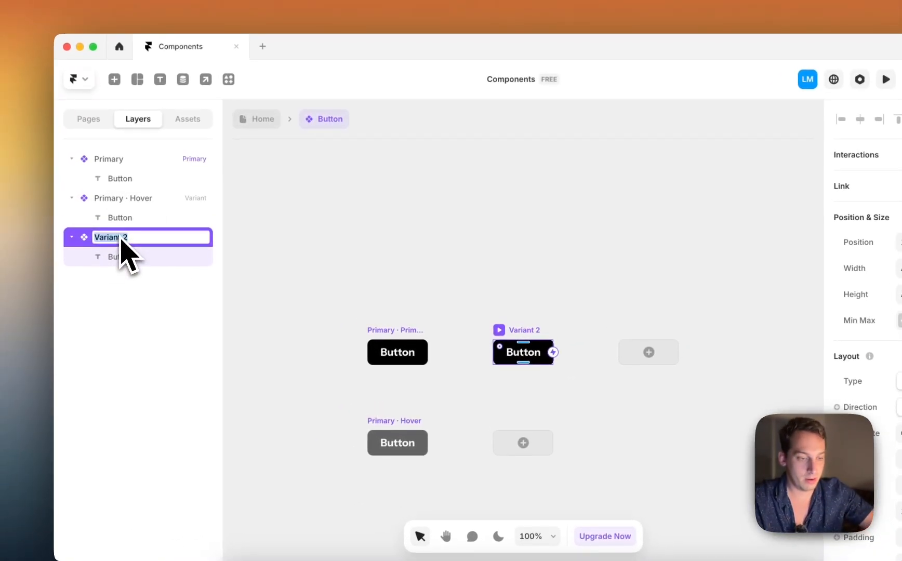
text(Outlined)
click(251, 240)
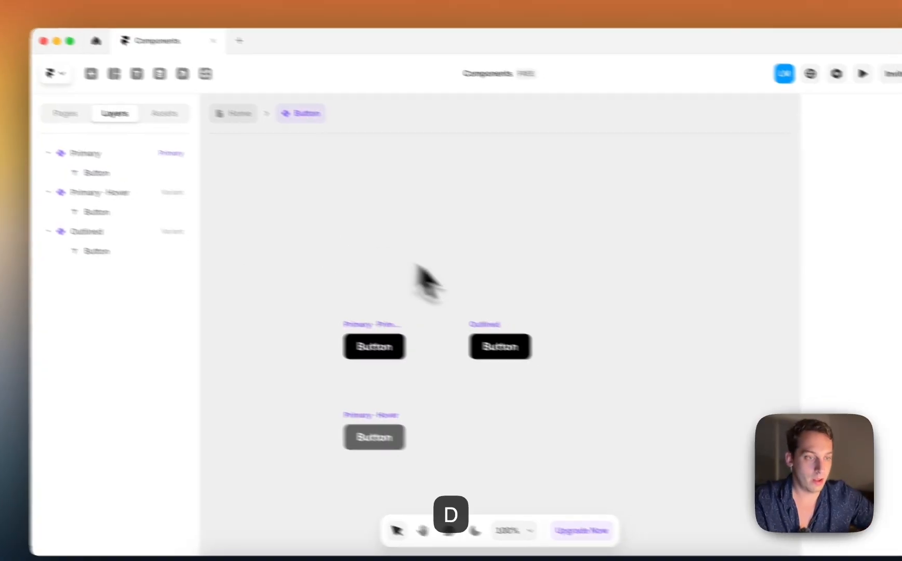
- Give the Outlined variant a #FFFFFF fill and a solid #222222 border with the width raised to 2
click(514, 345)
scroll(801, 407, down, 8)
click(758, 329)
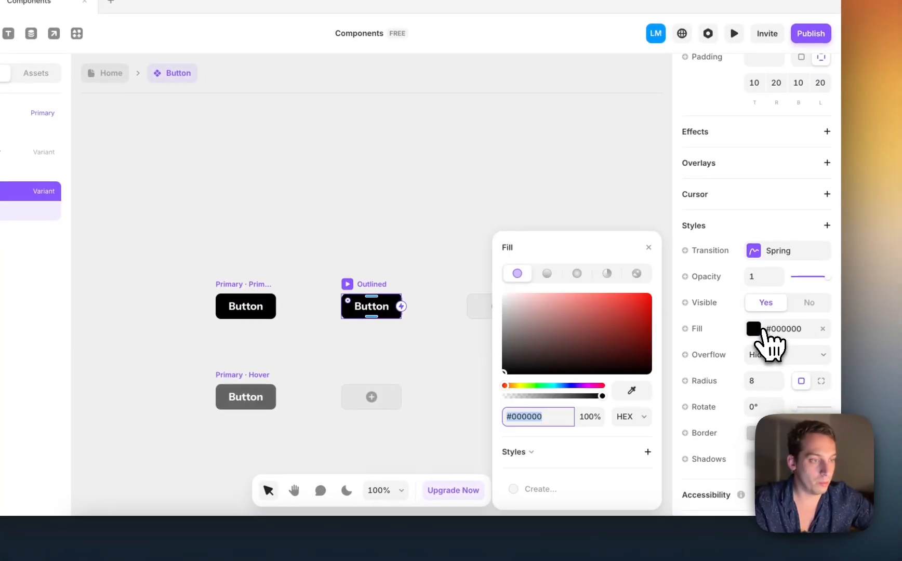
drag(519, 317, 511, 290)
click(767, 429)
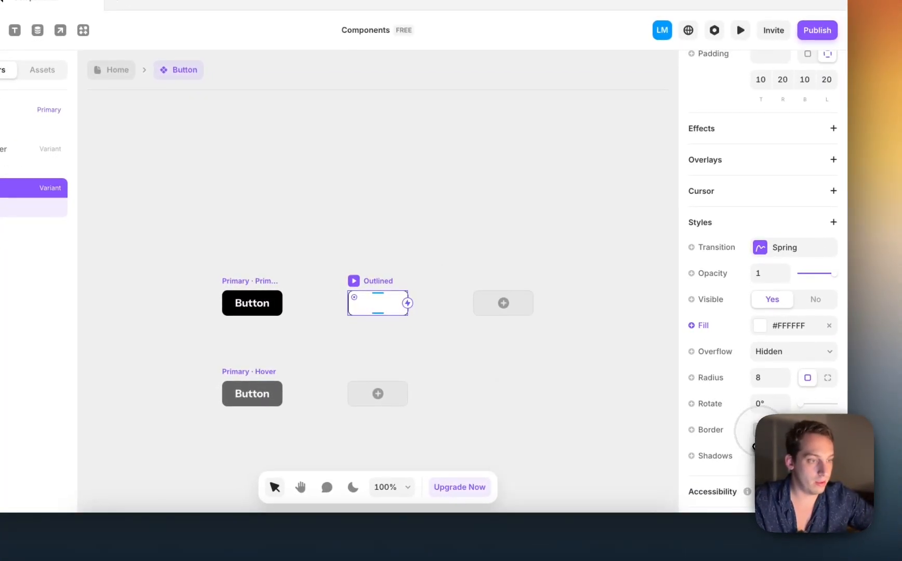
click(586, 459)
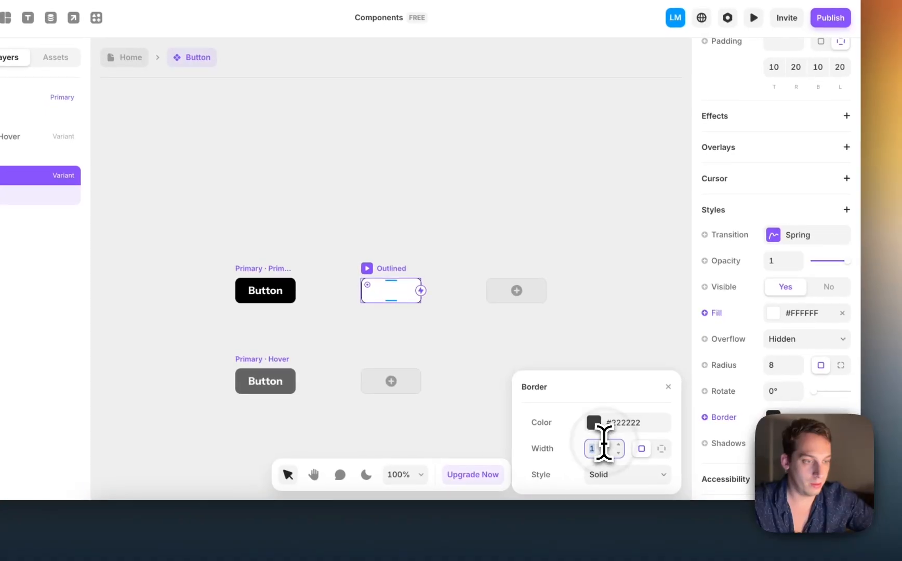
key(Up)
- Recolour the Outlined variant's Button text to black
click(398, 296)
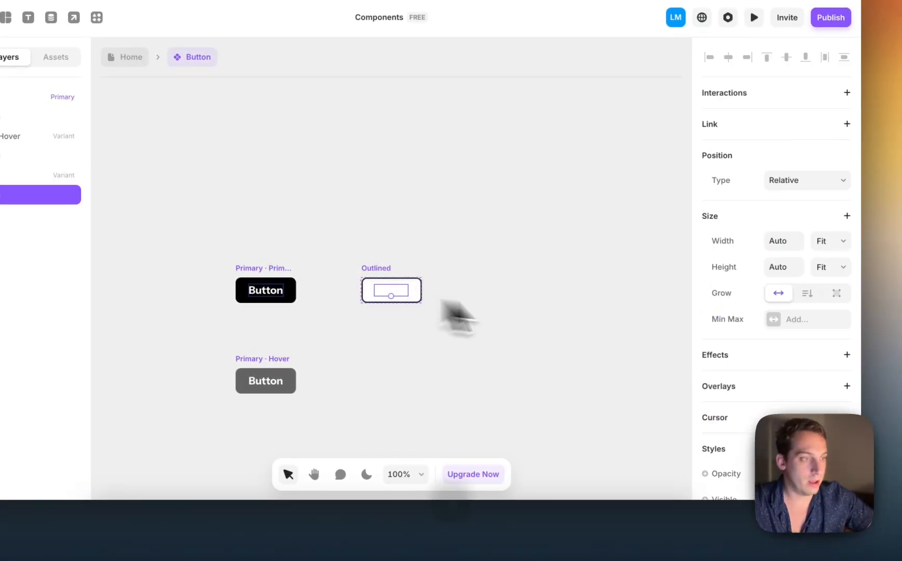
scroll(718, 342, down, 10)
click(774, 236)
drag(586, 318, 498, 385)
click(324, 427)
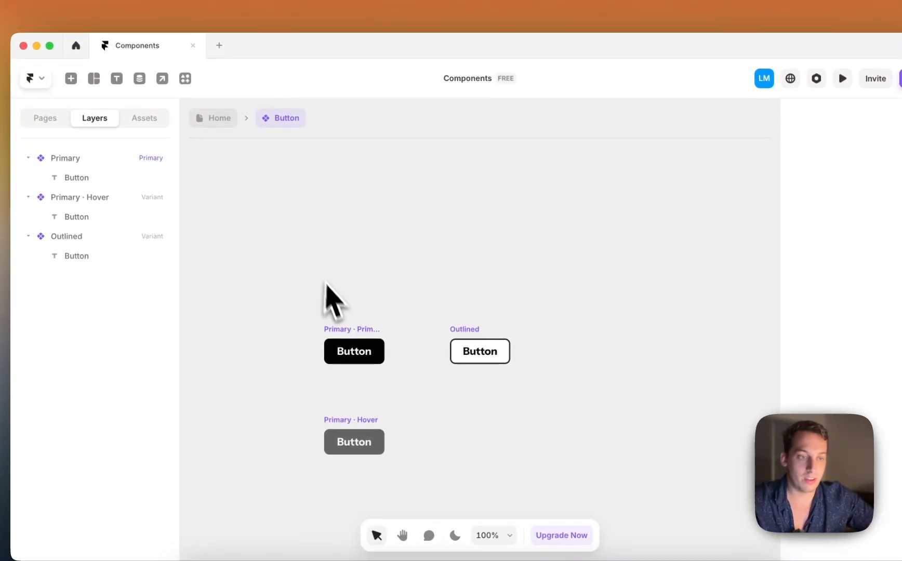
- Return to the Home page and copy the Button component instance placed below the Desktop frame
click(214, 113)
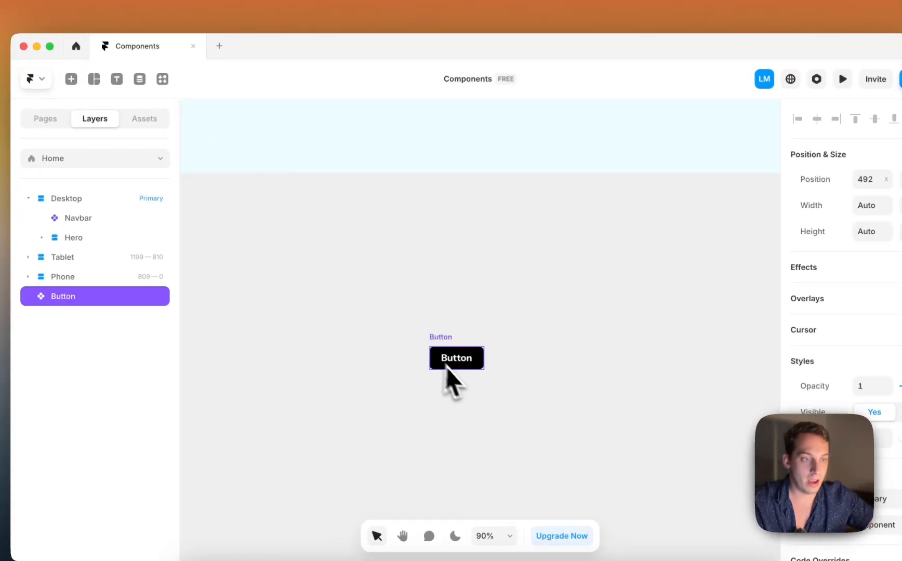
click(417, 343)
scroll(416, 343, down, 5)
drag(427, 343, 396, 315)
key(super+c)
scroll(400, 329, up, 2)
scroll(400, 329, right, 1)
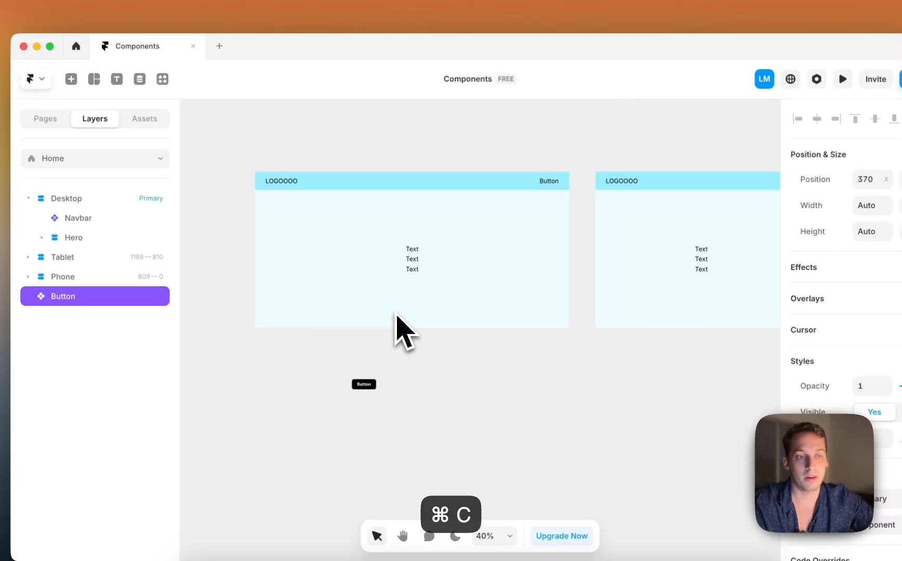
- Open the Navbar component, paste the Button into the Desktop variant's Max Width stack, and delete the old Stack holding the plain Button text
click(363, 184)
double_click(363, 184)
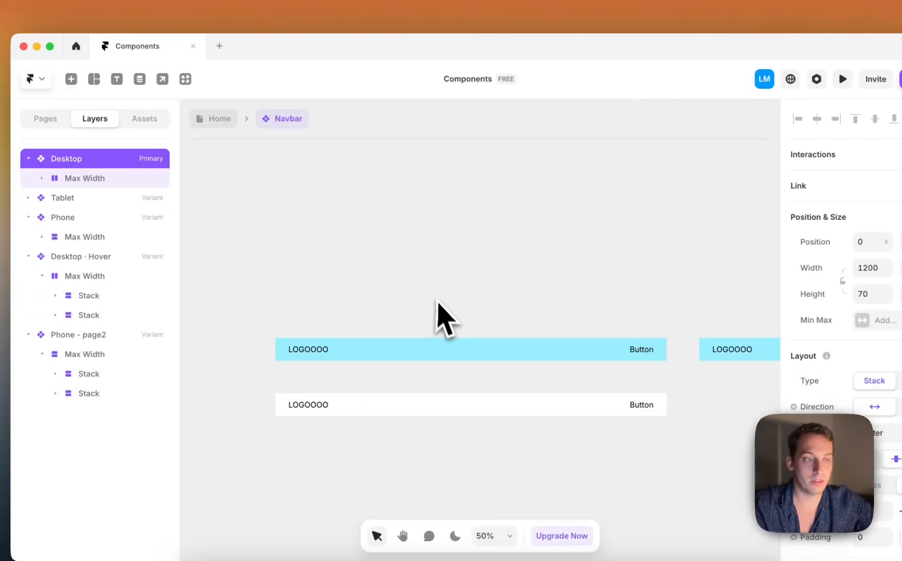
key(super+v)
drag(442, 310, 579, 343)
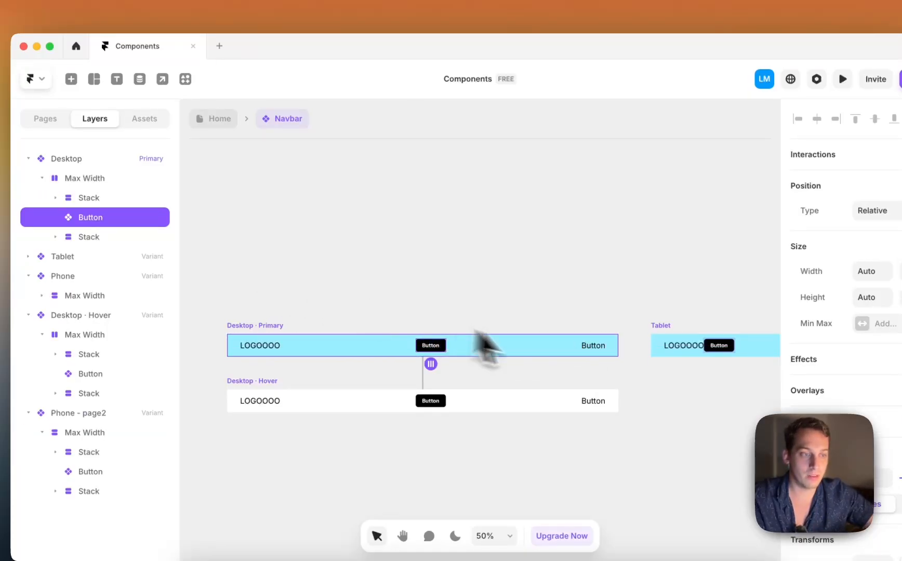
click(121, 237)
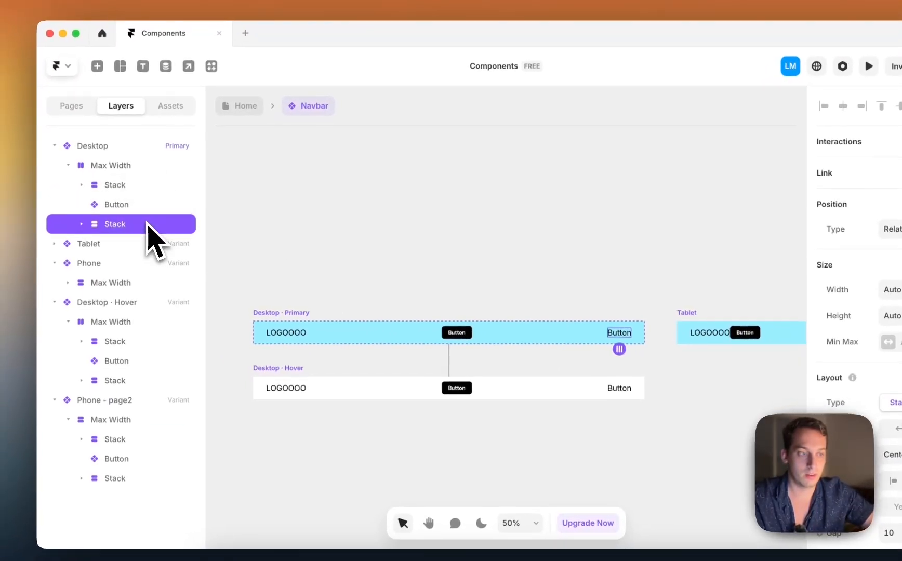
key(BackSpace)
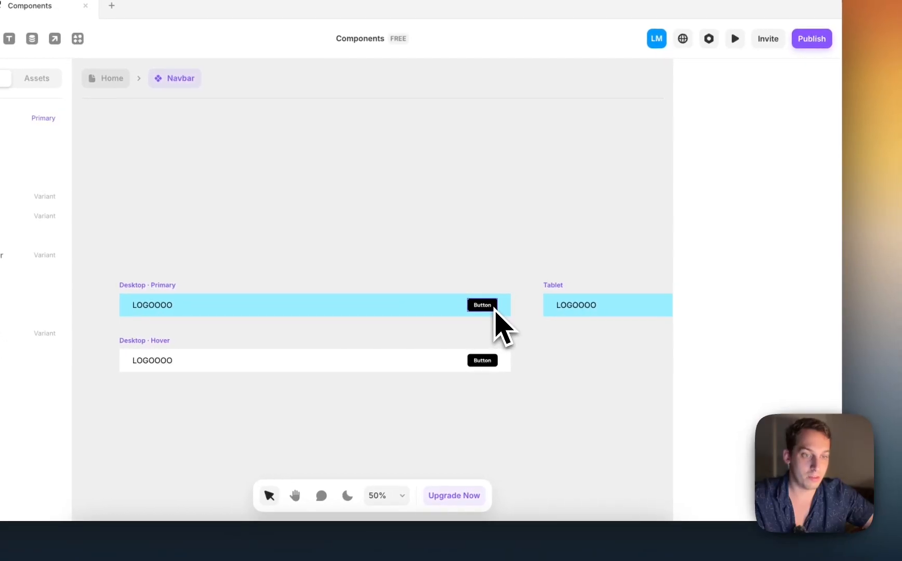
- Switch the Button instance in the Navbar's Desktop variant to the Outlined variant
click(494, 310)
scroll(780, 377, down, 5)
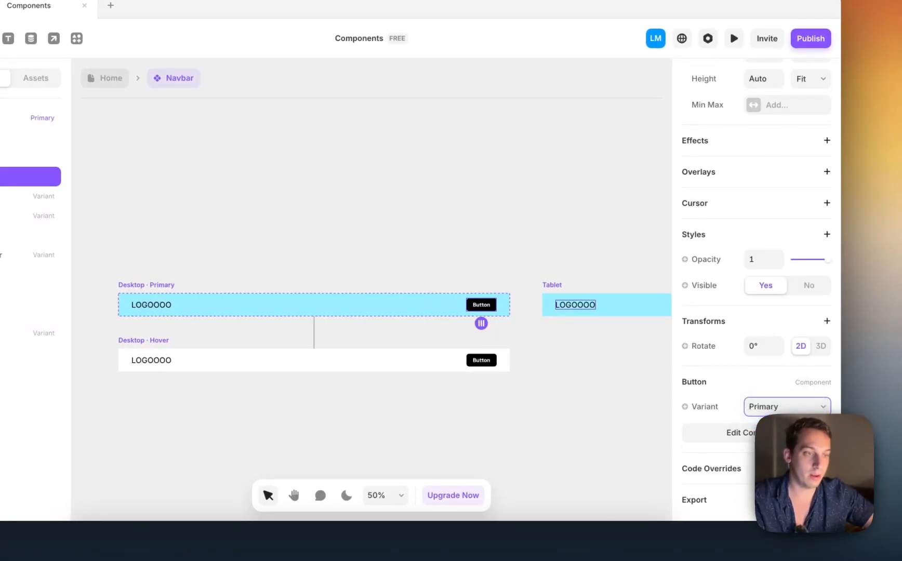
click(598, 252)
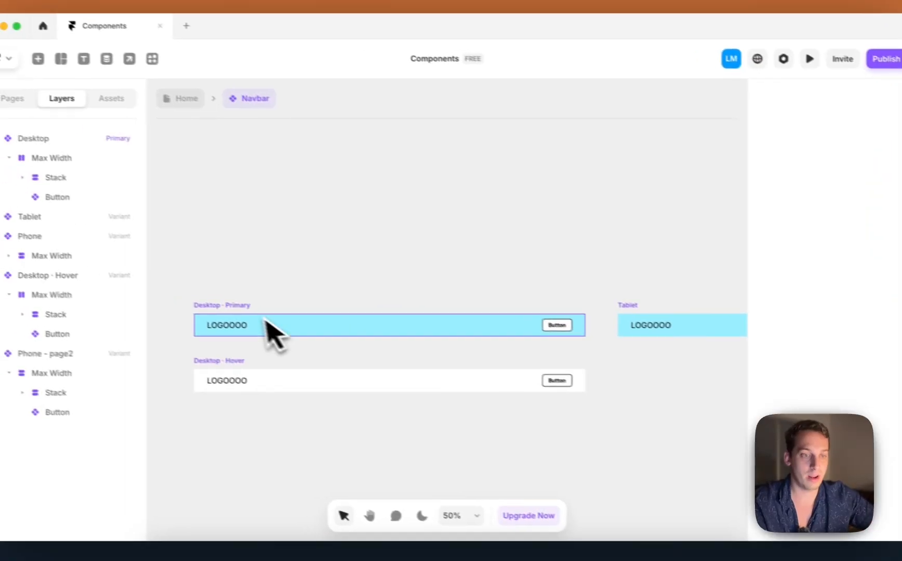
- Preview the Navbar's Desktop variant with its new button, then exit the preview
click(189, 301)
click(125, 285)
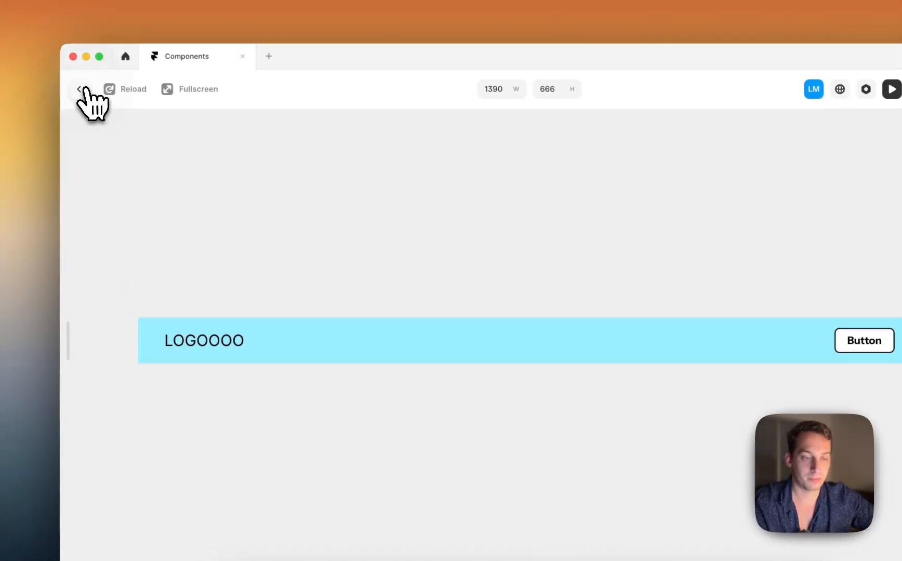
click(82, 90)
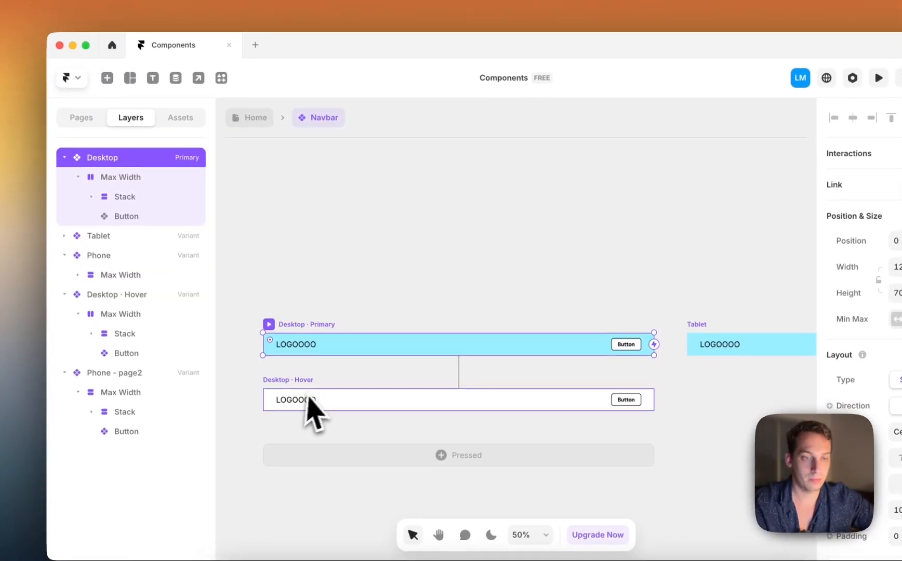
- Delete the Desktop Hover variant from the Navbar component, then return to the Home page
click(288, 393)
key(BackSpace)
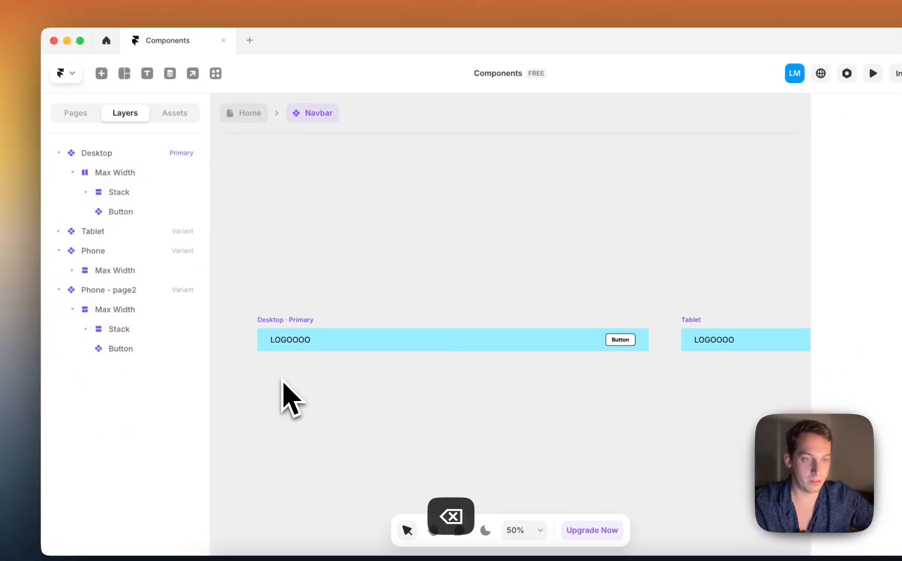
click(301, 339)
click(423, 312)
click(242, 113)
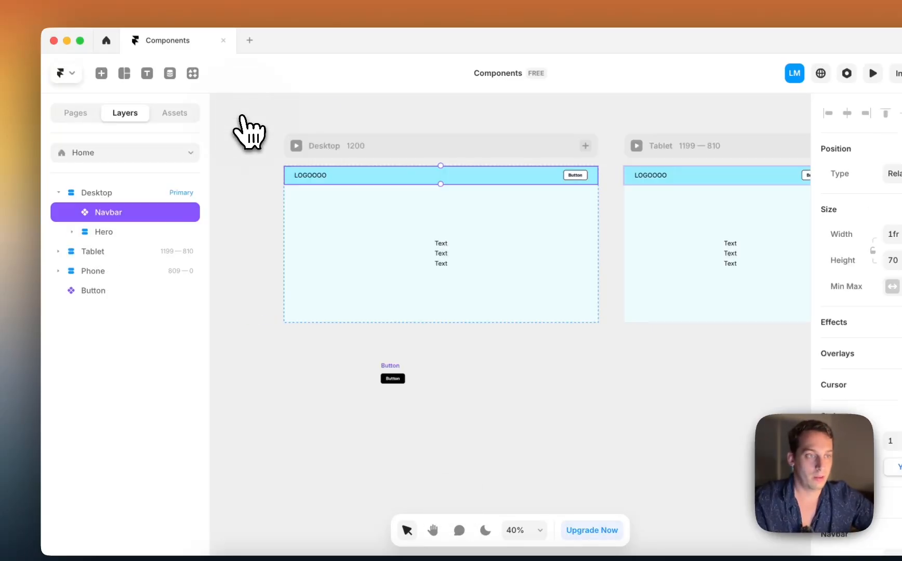
scroll(302, 271, right, 2)
scroll(302, 271, up, 5)
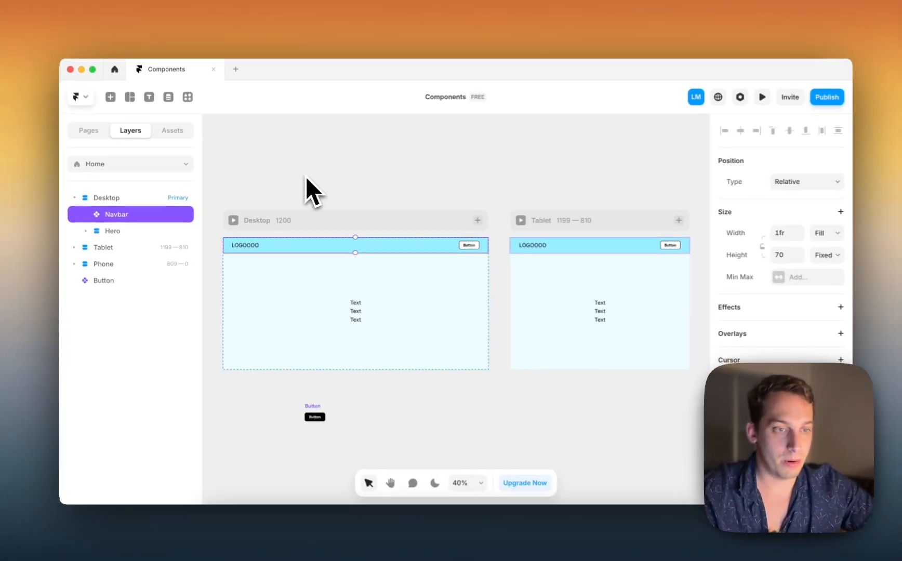
- Turn the Desktop breakpoint's Hero section into a new component named Hero
click(106, 232)
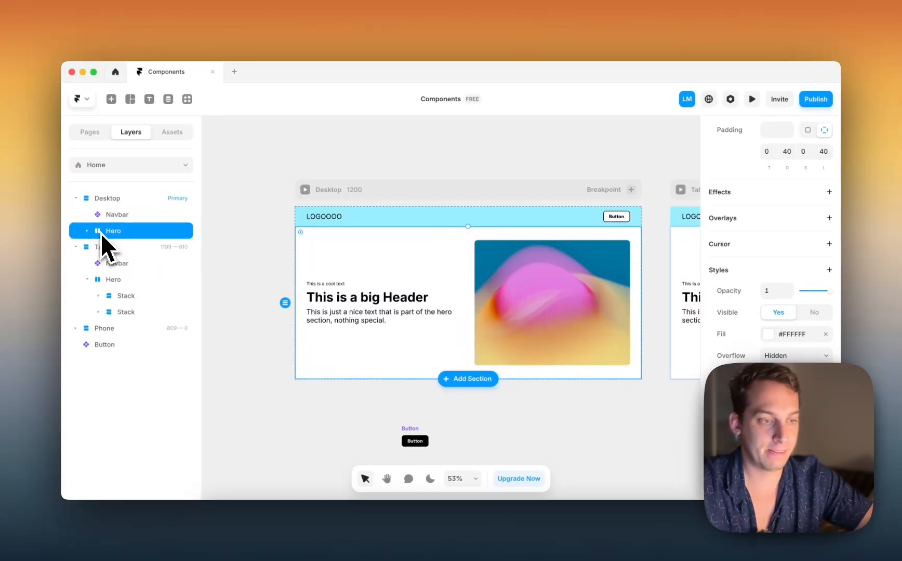
click(264, 261)
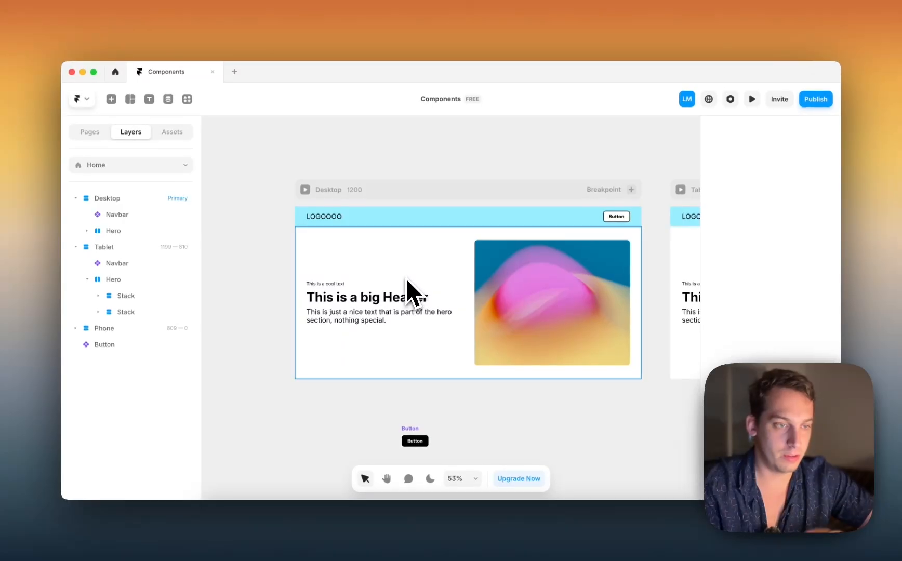
click(404, 280)
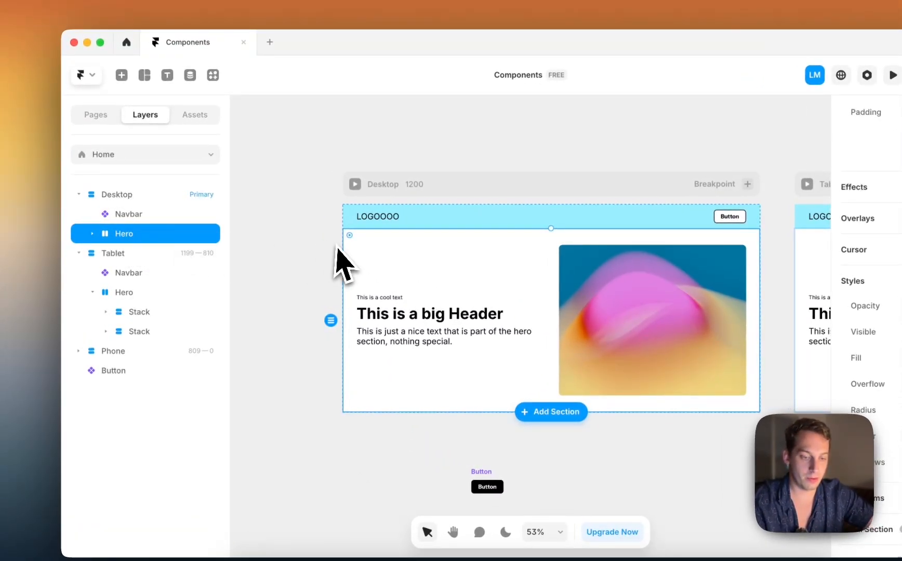
key(super+alt+k)
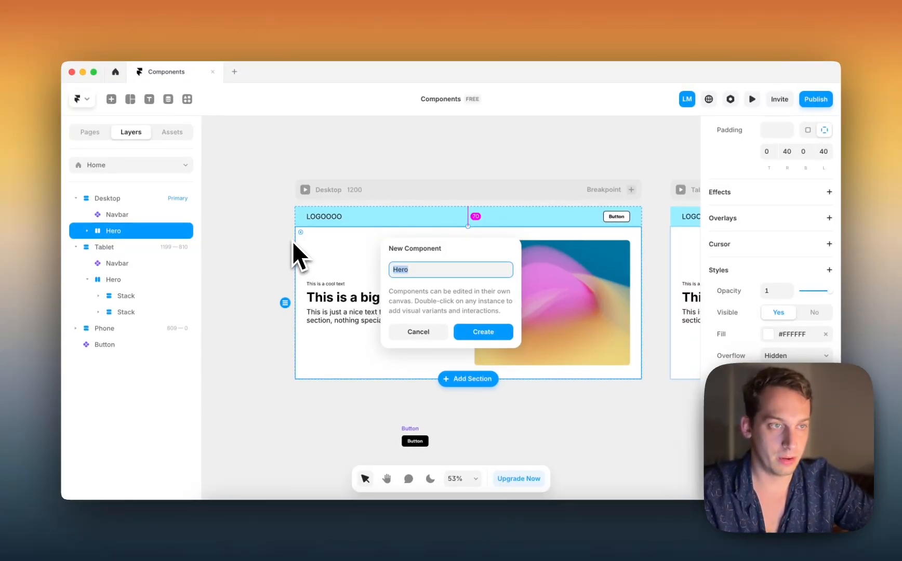
key(Return)
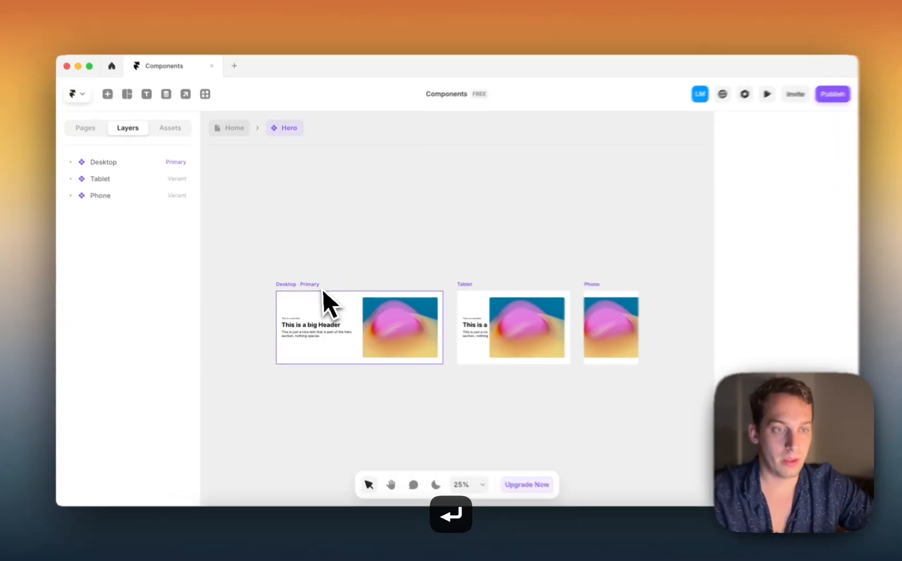
- Change the Hero component's Tablet variant to a vertical stack direction
click(323, 292)
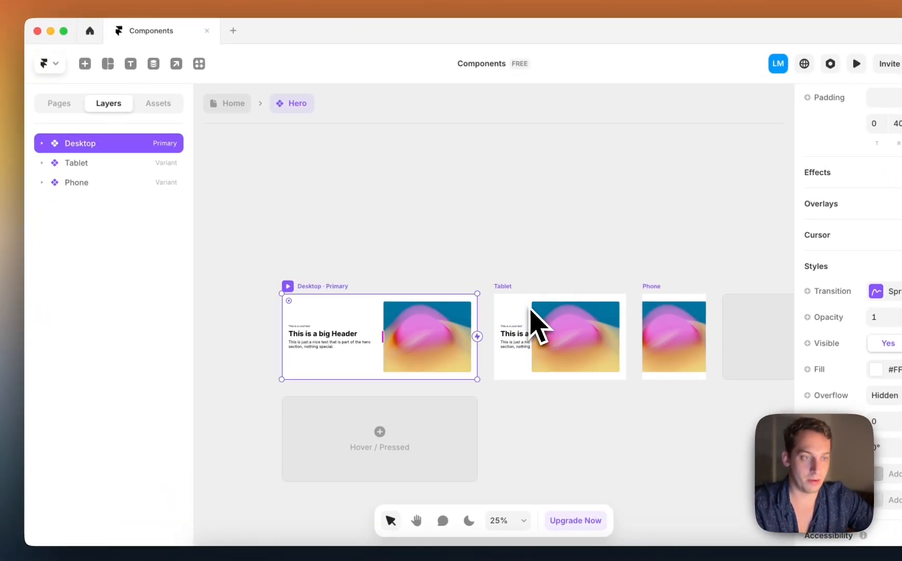
click(545, 330)
scroll(540, 338, up, 3)
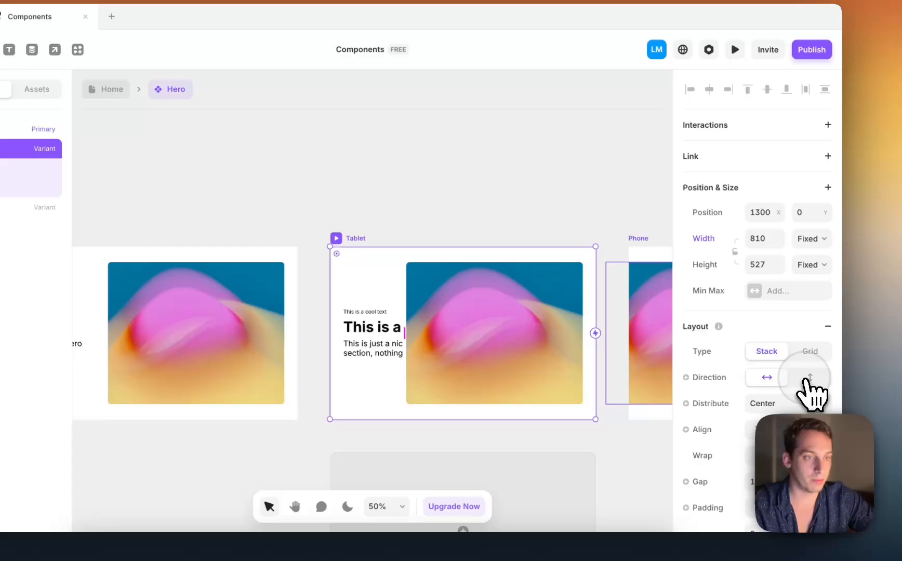
click(811, 379)
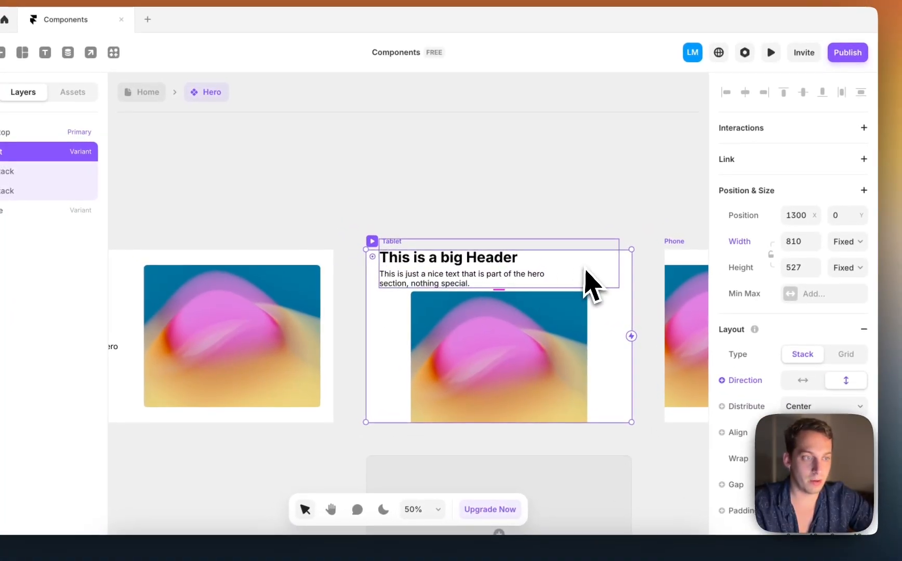
- Center the items of the Tablet variant's text stack and center-align its paragraph text
click(585, 269)
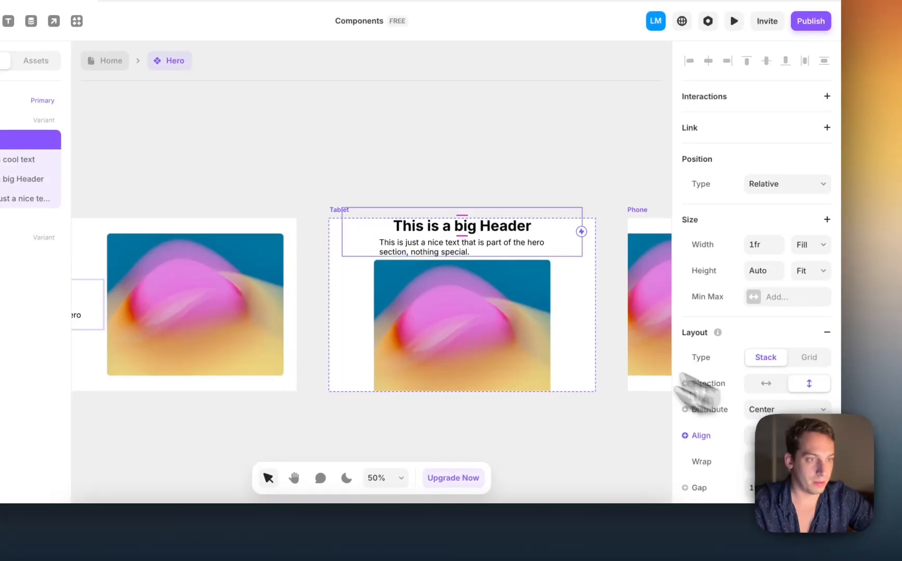
scroll(733, 405, down, 3)
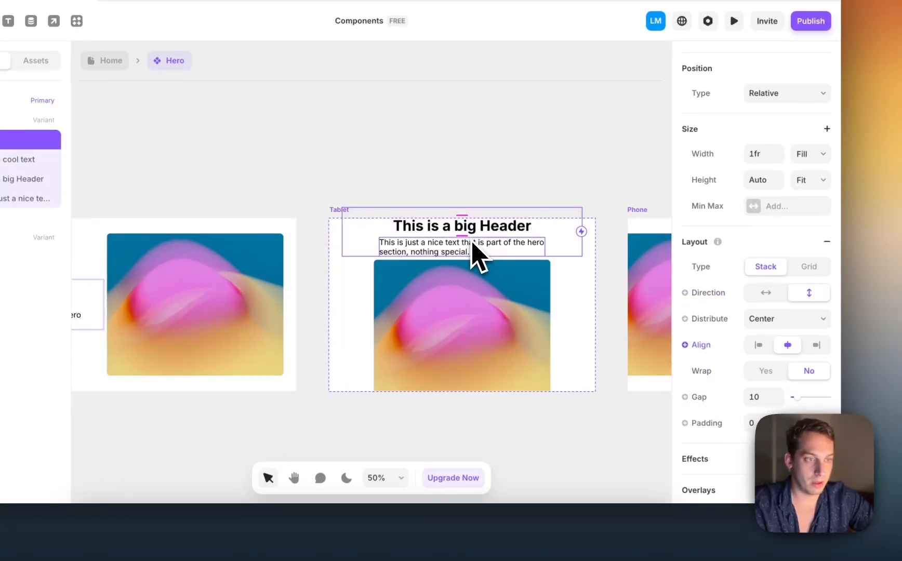
click(477, 252)
scroll(780, 374, down, 10)
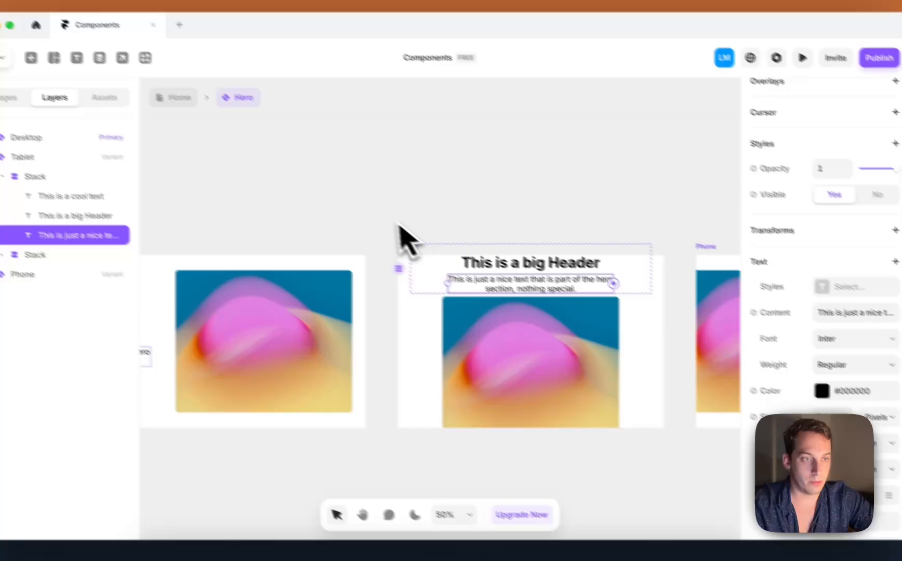
- Set the Tablet variant's height to Fit Content and its top padding to 60
click(339, 209)
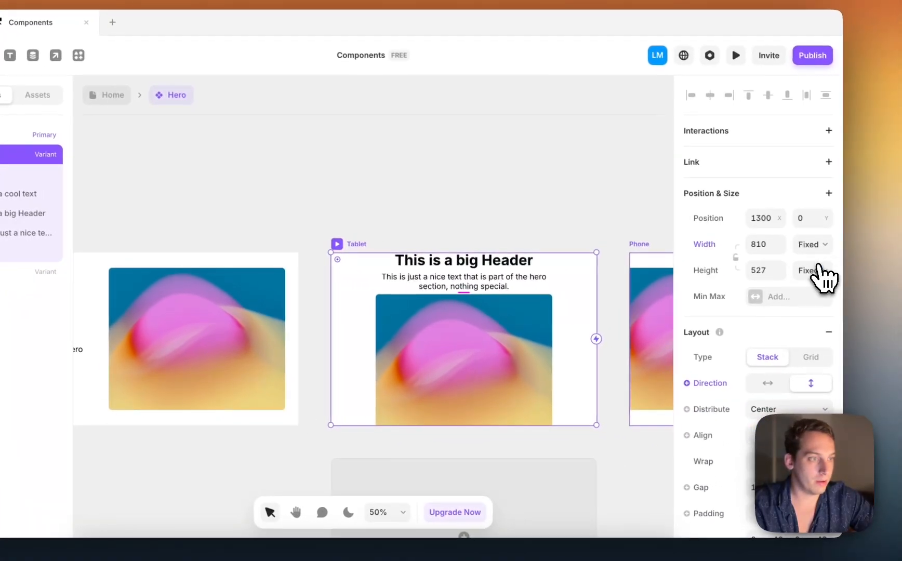
click(820, 271)
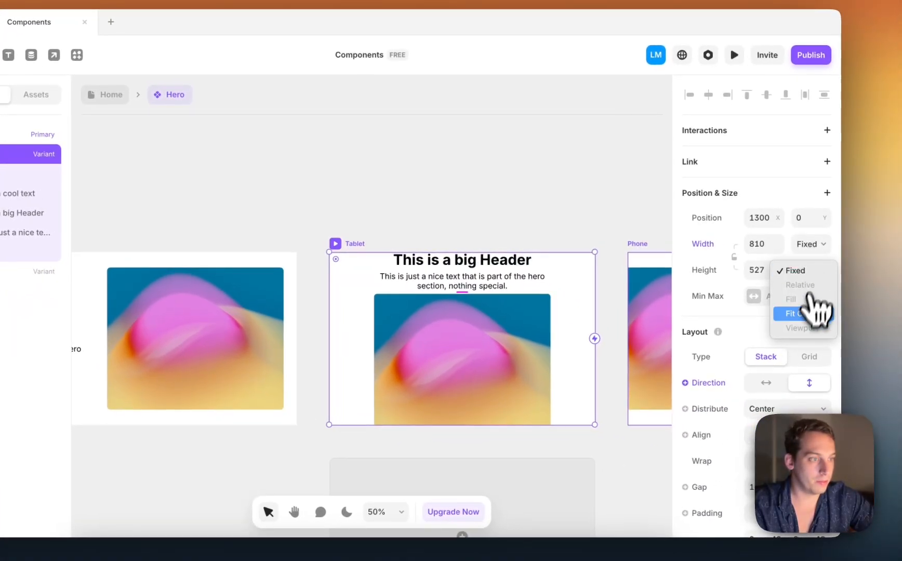
click(803, 313)
scroll(757, 405, down, 5)
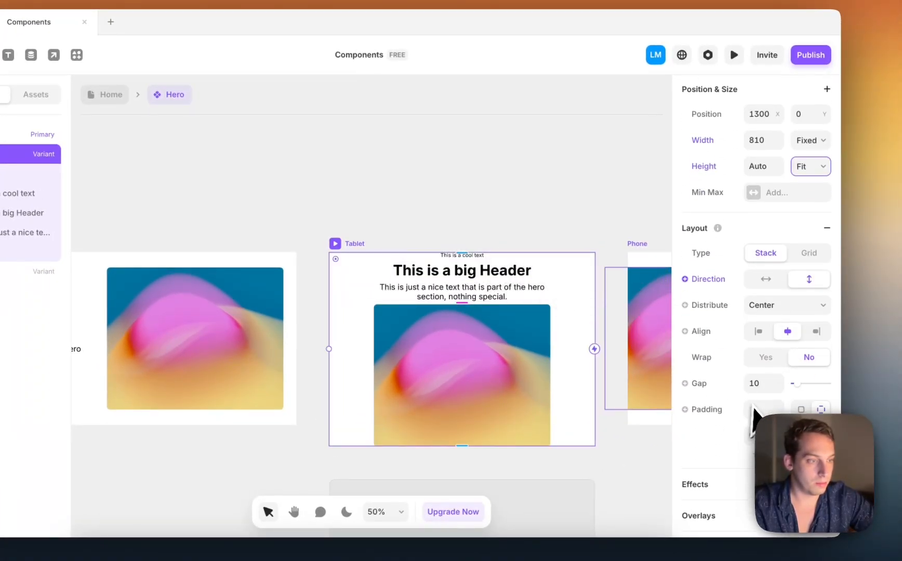
click(748, 398)
key(shift+Up)
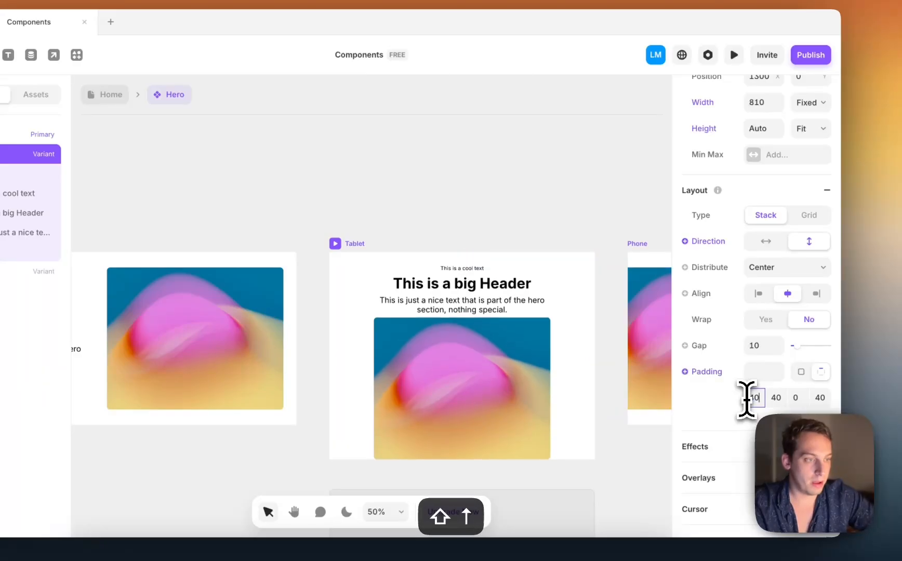
key(shift+Up)
key(shift+Up)
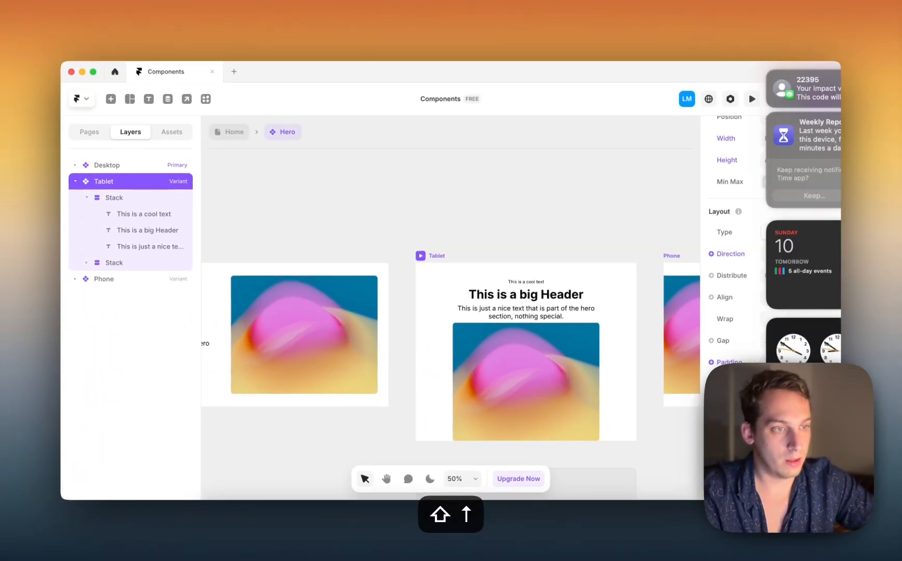
- Change the Phone variant's stack direction to vertical
scroll(721, 342, left, 3)
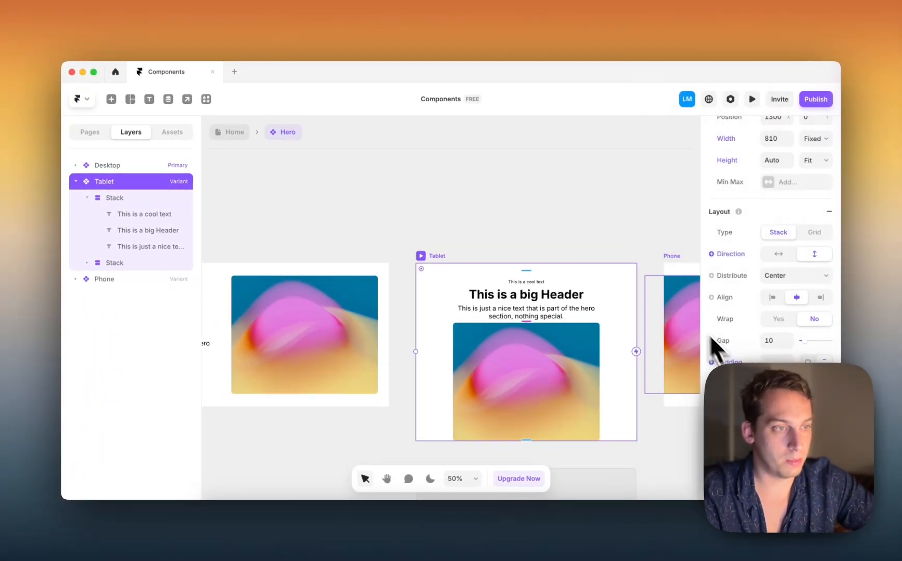
scroll(636, 257, right, 3)
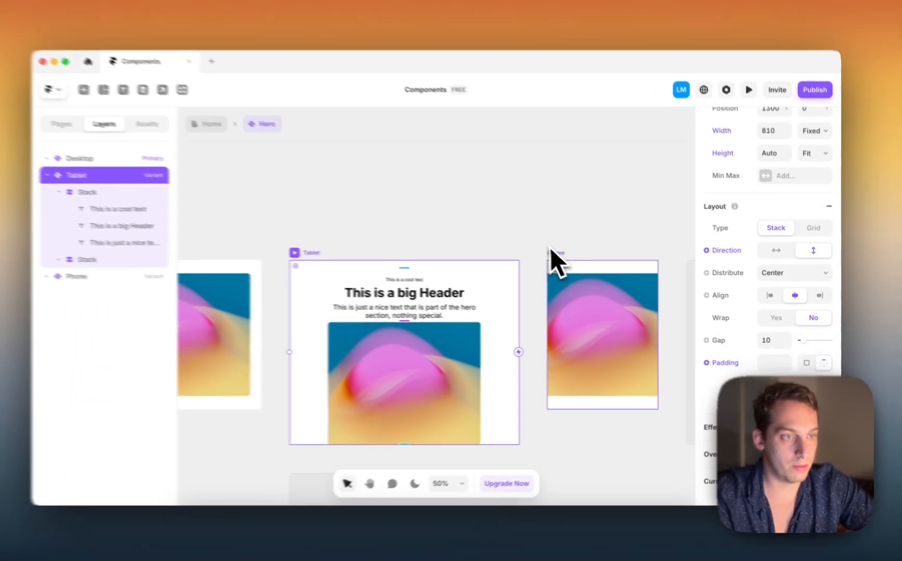
click(551, 249)
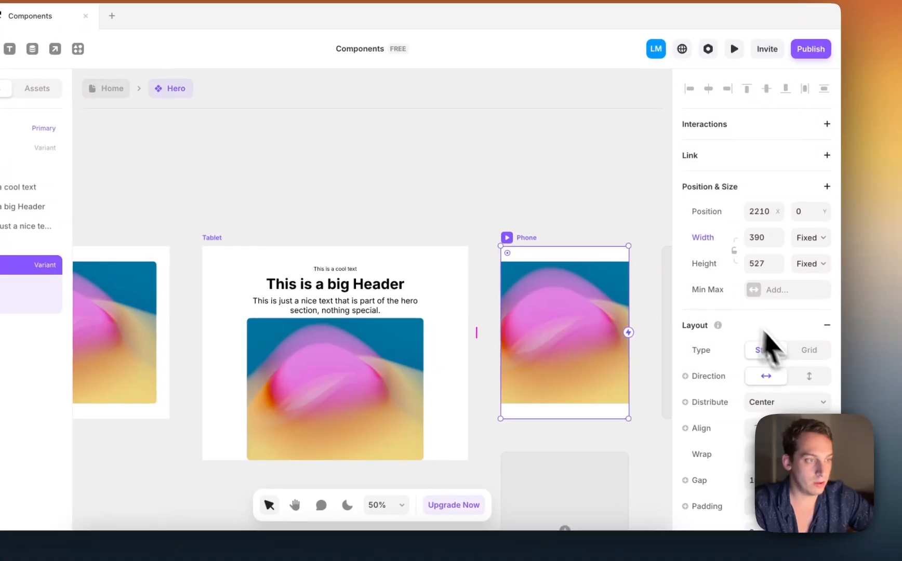
click(813, 372)
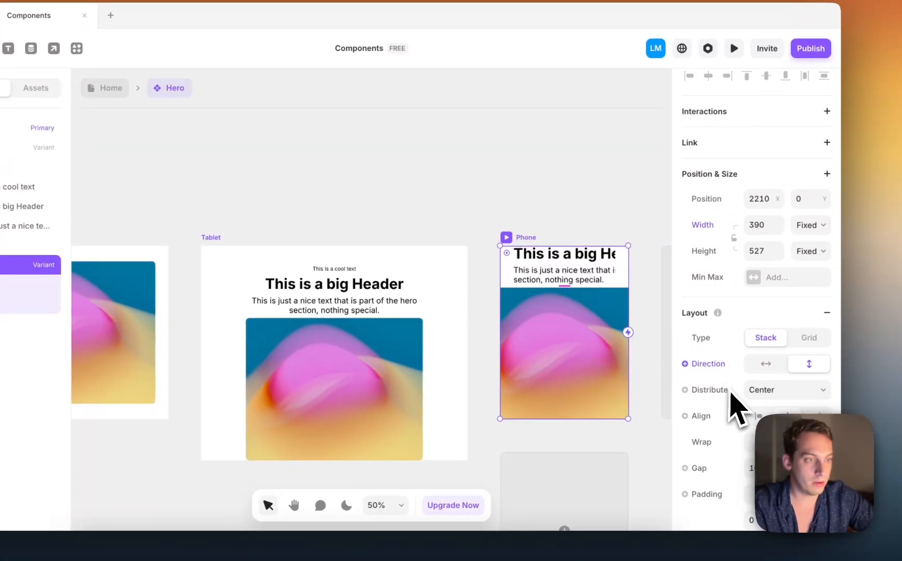
- Make the Phone variant's image fill its stack in width and height, and set that stack's width to Fill
click(559, 359)
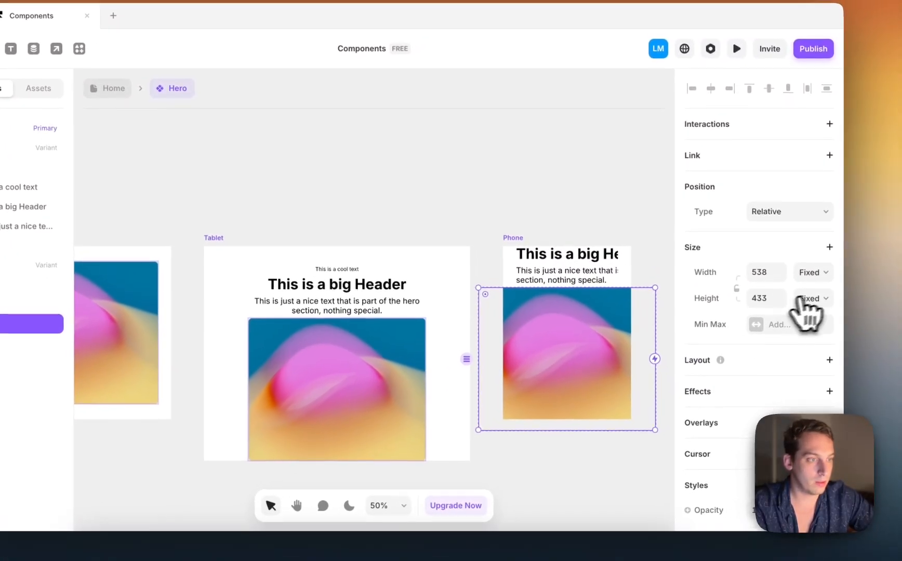
click(829, 284)
click(817, 313)
click(811, 275)
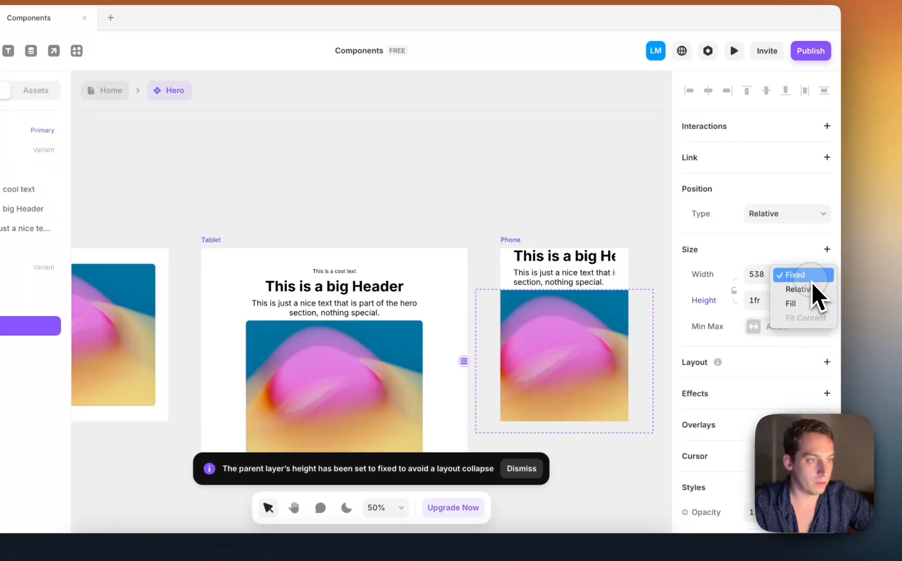
click(113, 305)
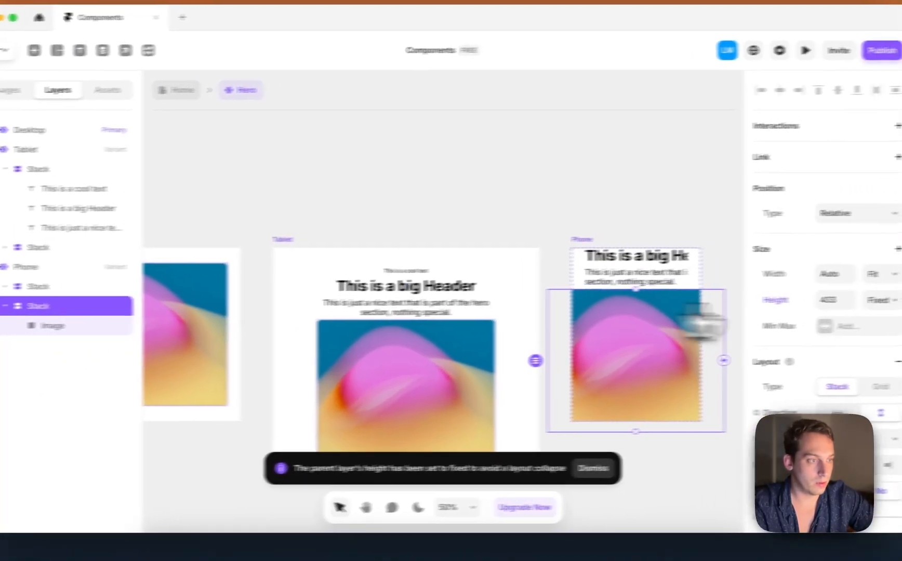
click(815, 299)
click(819, 275)
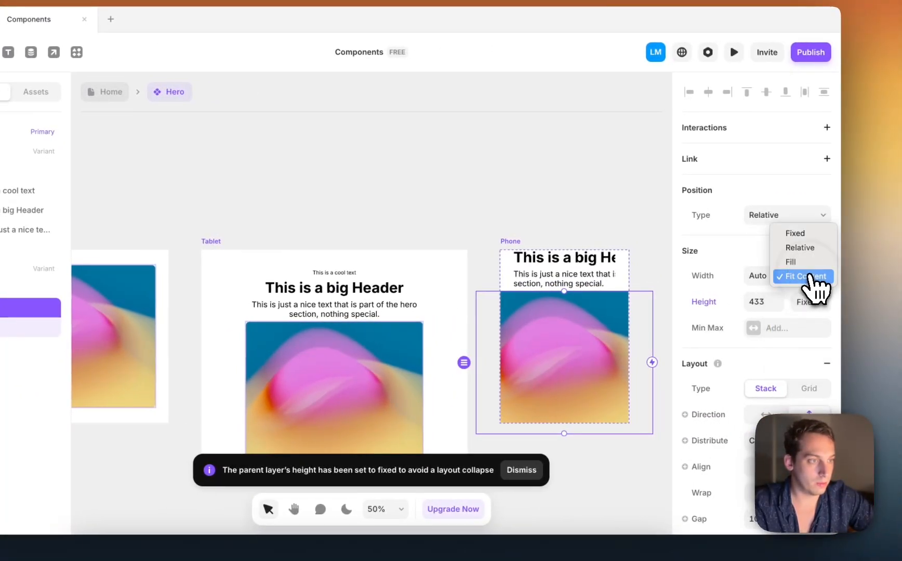
click(809, 265)
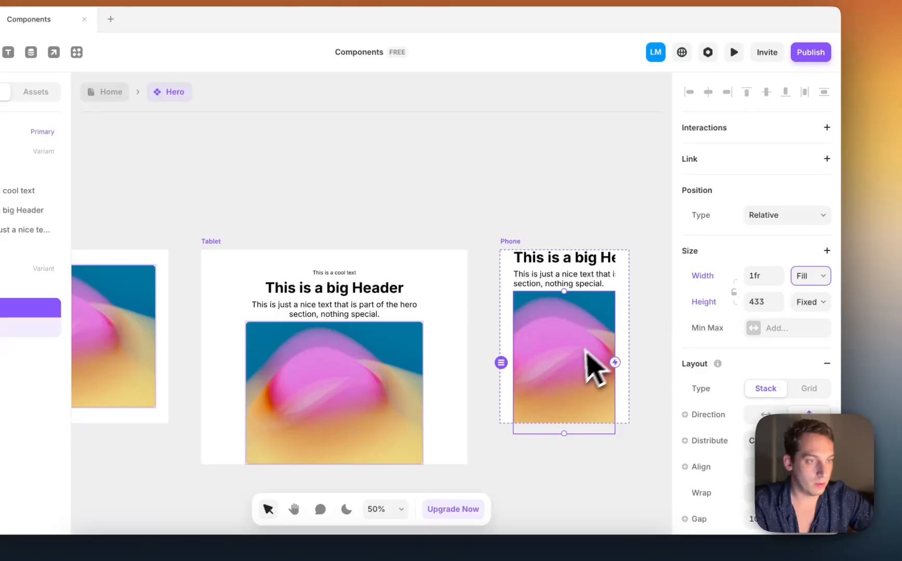
- Set the widths of the Phone variant's paragraph and big header texts to Fill
click(550, 284)
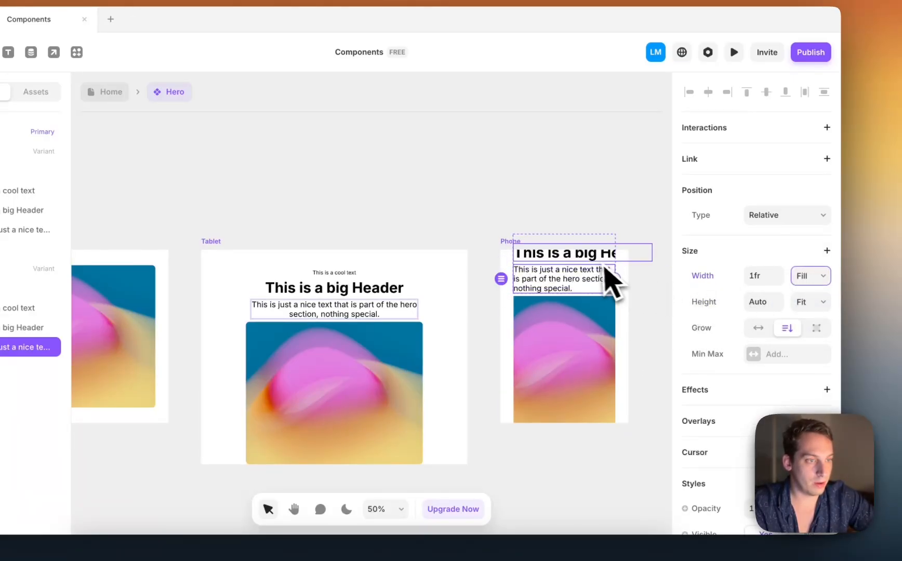
click(584, 258)
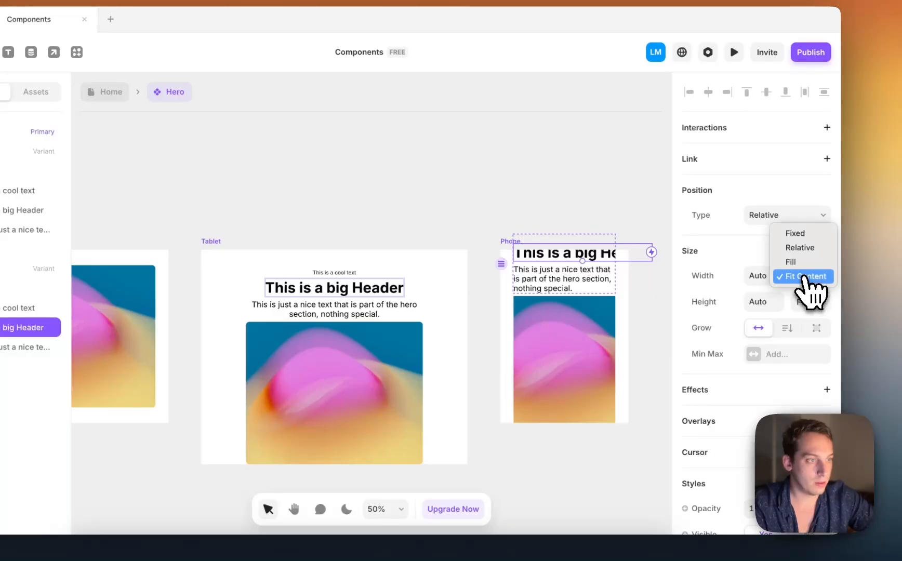
click(790, 262)
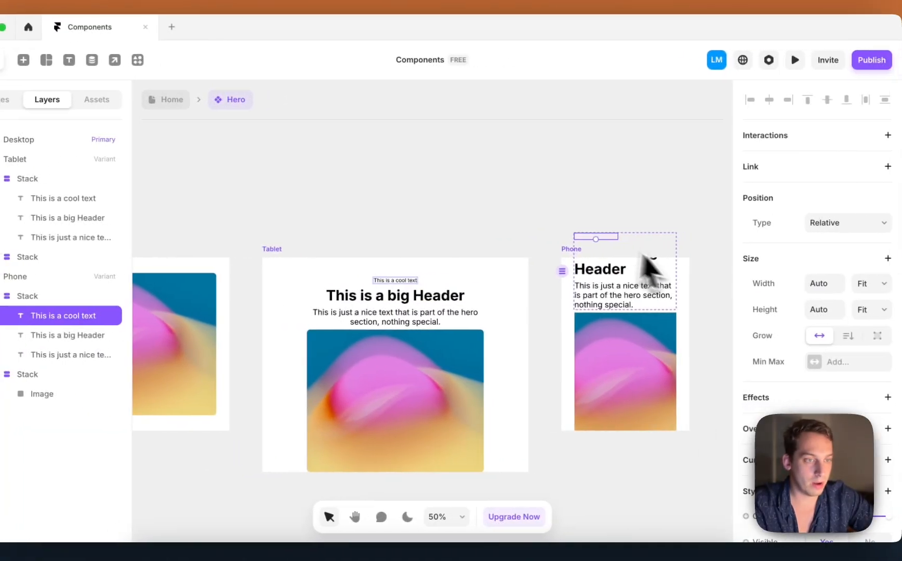
click(188, 297)
- Set the Phone variant's height to Fit Content
click(152, 269)
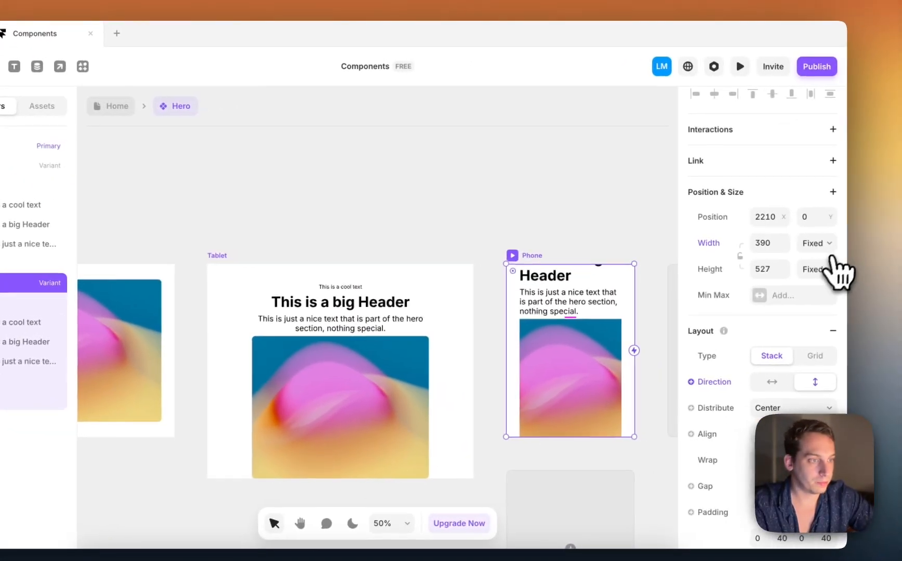
click(901, 256)
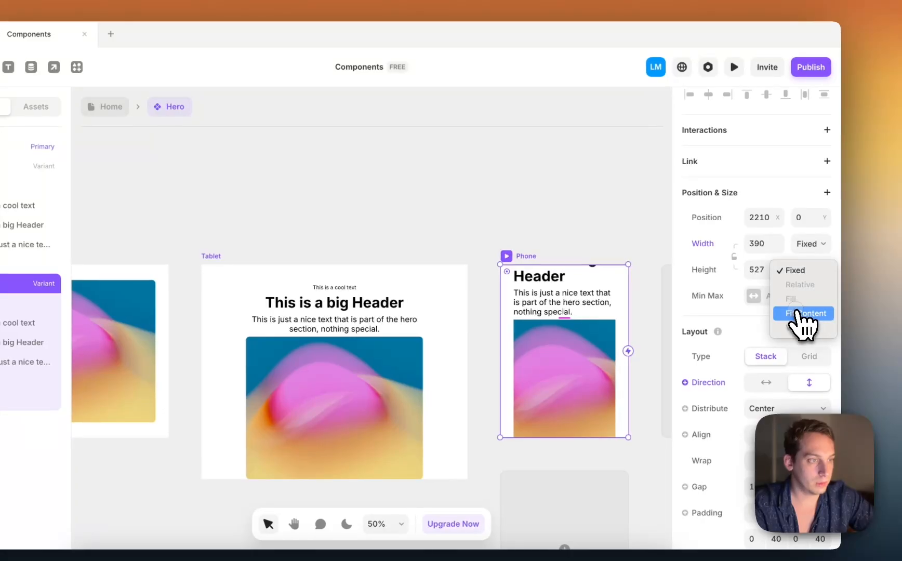
click(806, 313)
click(412, 253)
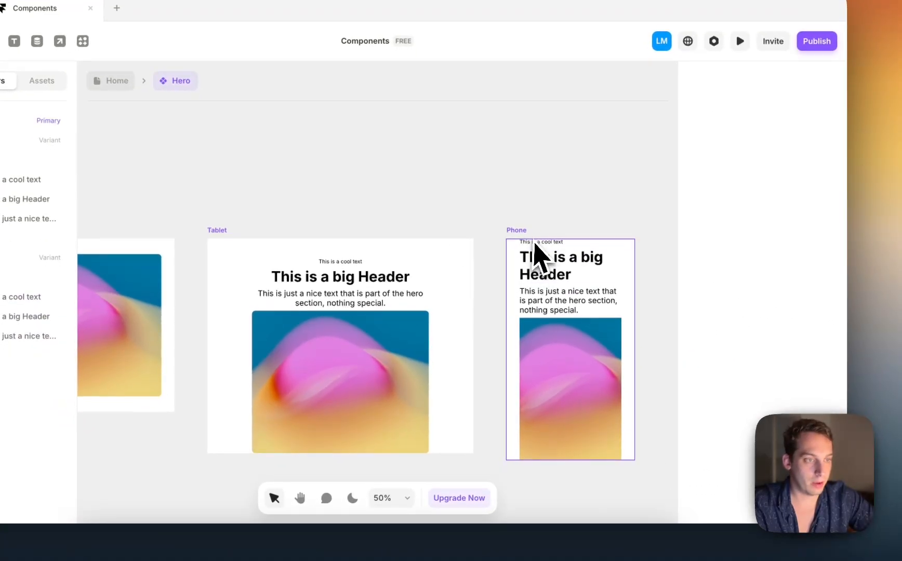
- Set the Phone variant's top padding to 60
click(540, 257)
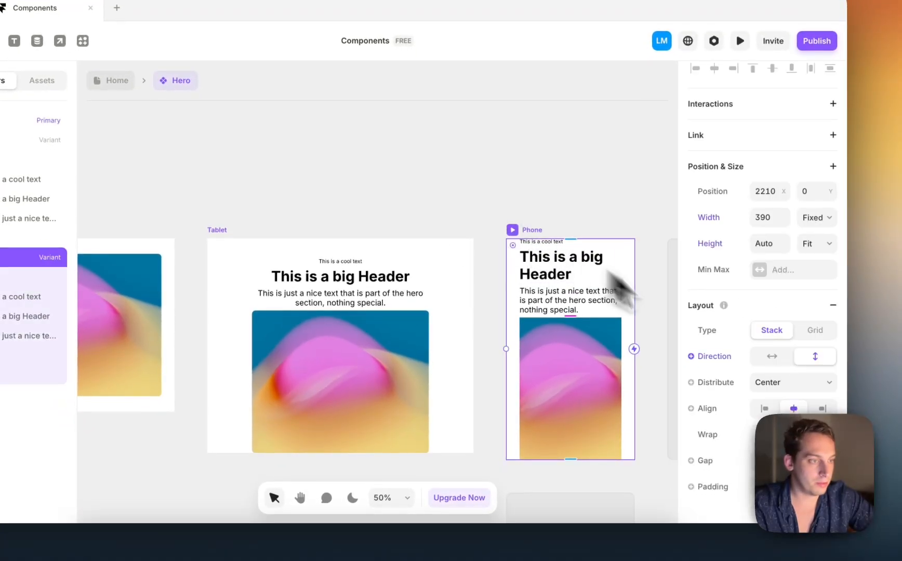
key(shift+Up)
key(shift+Up)
key(shift+Up)
key(shift+Up)
key(shift+Up)
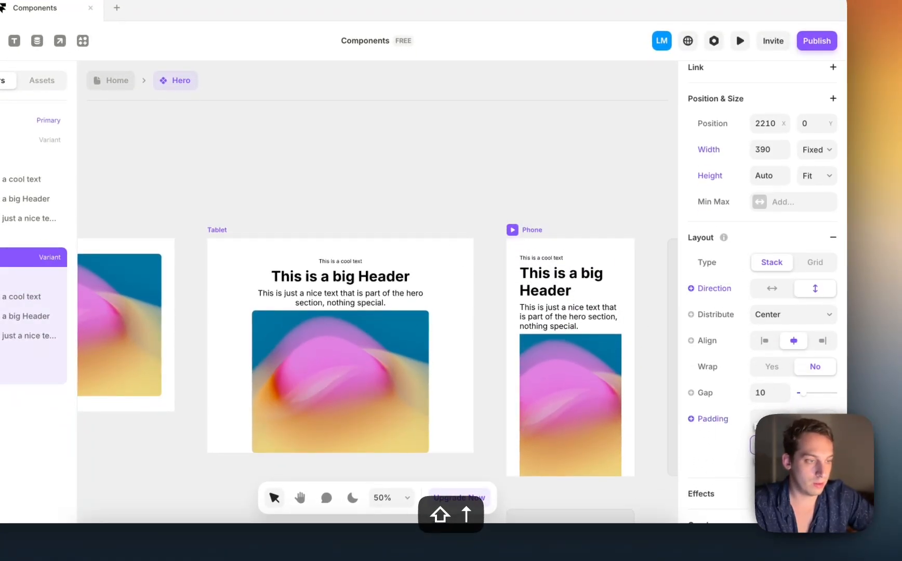
click(261, 208)
- Set the gap between the Tablet variant's text and image stacks to 40
scroll(223, 188, down, 5)
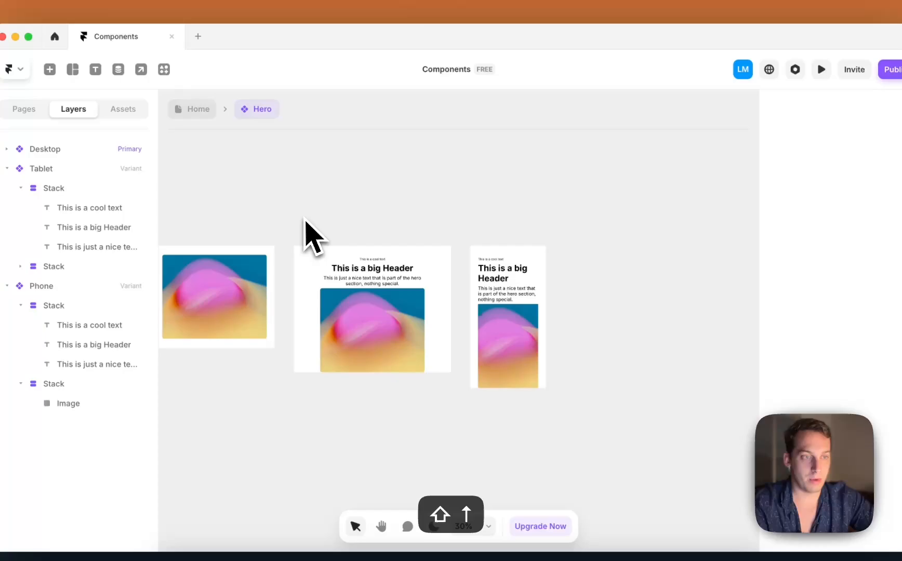
scroll(305, 221, left, 5)
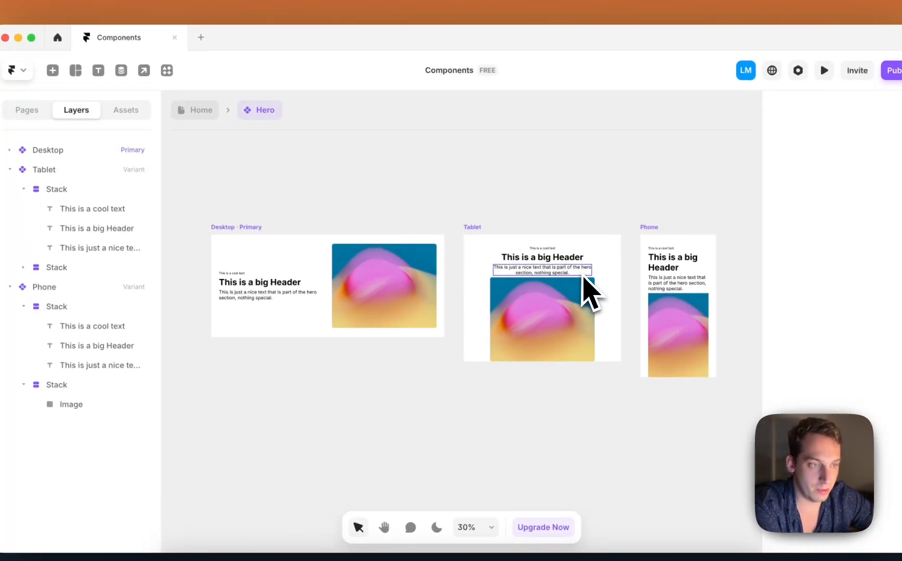
super+click(594, 285)
scroll(594, 285, up, 4)
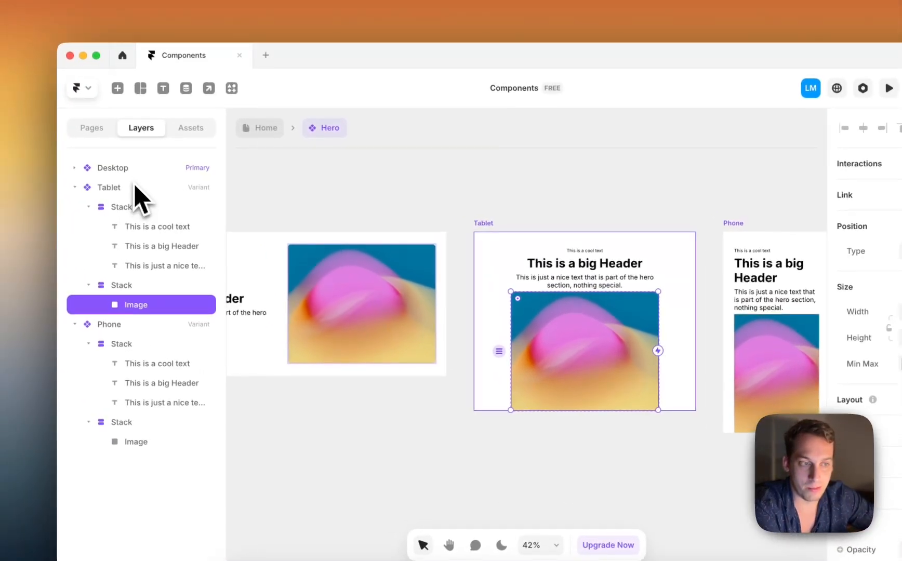
click(134, 186)
click(764, 333)
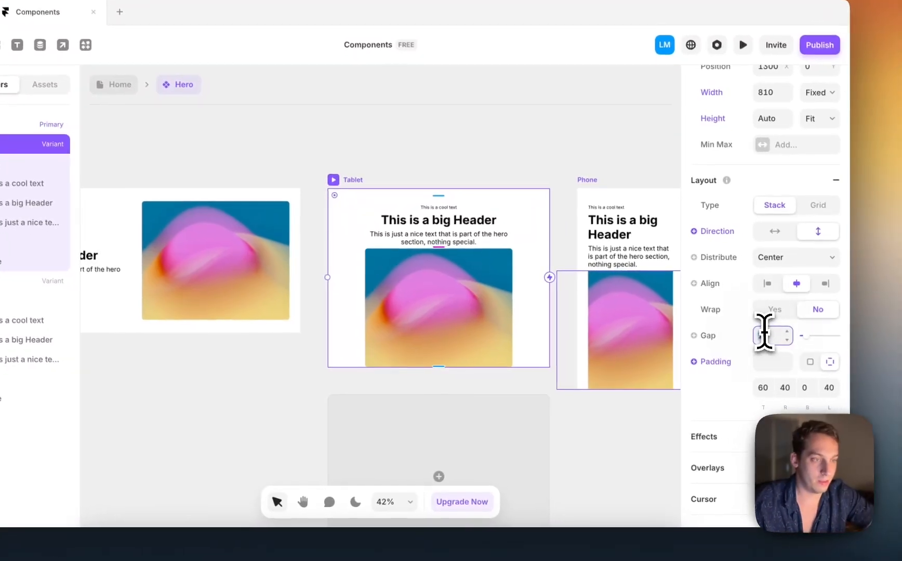
key(shift+Up)
key(shift+Up)
key(shift+Up)
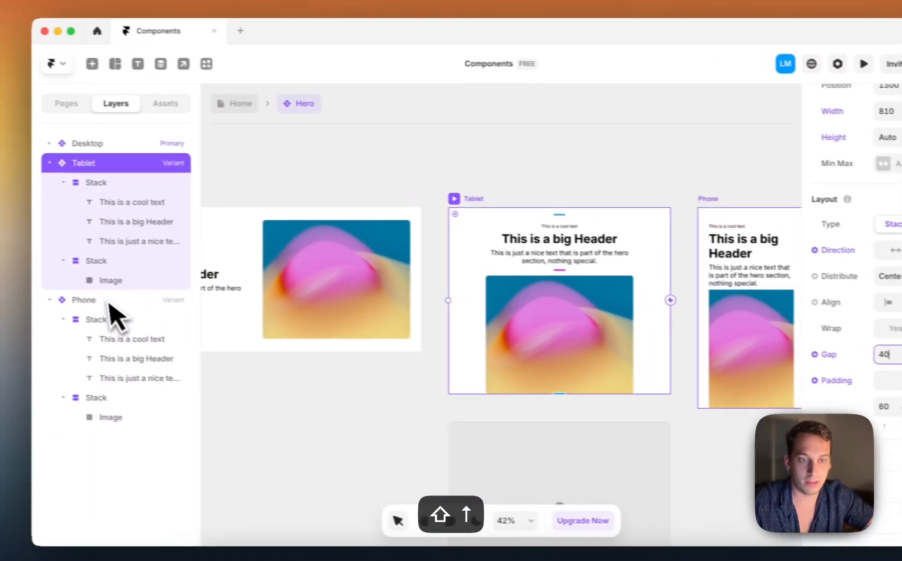
- Increase the gap between the Phone variant's text and image stacks
click(121, 304)
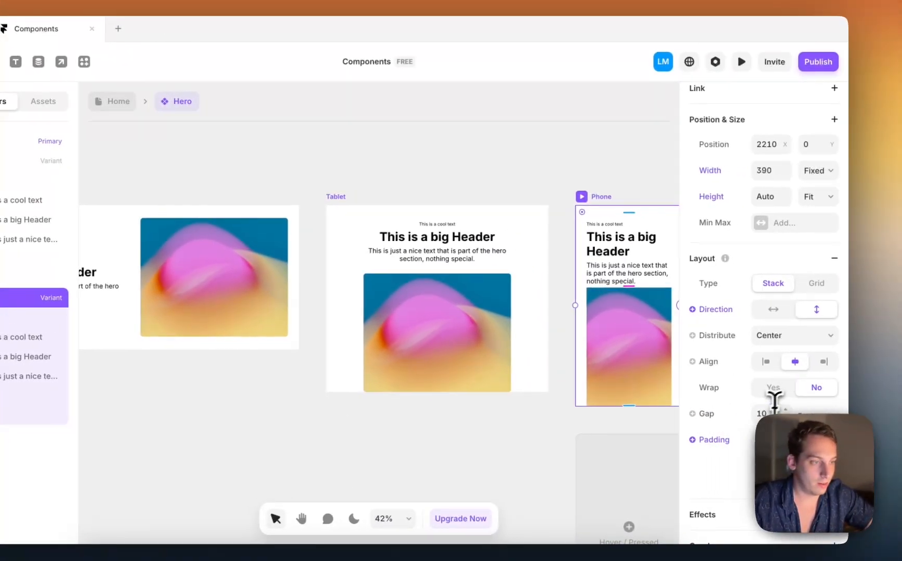
click(899, 419)
key(shift+Up)
key(shift+Up)
key(shift+Up)
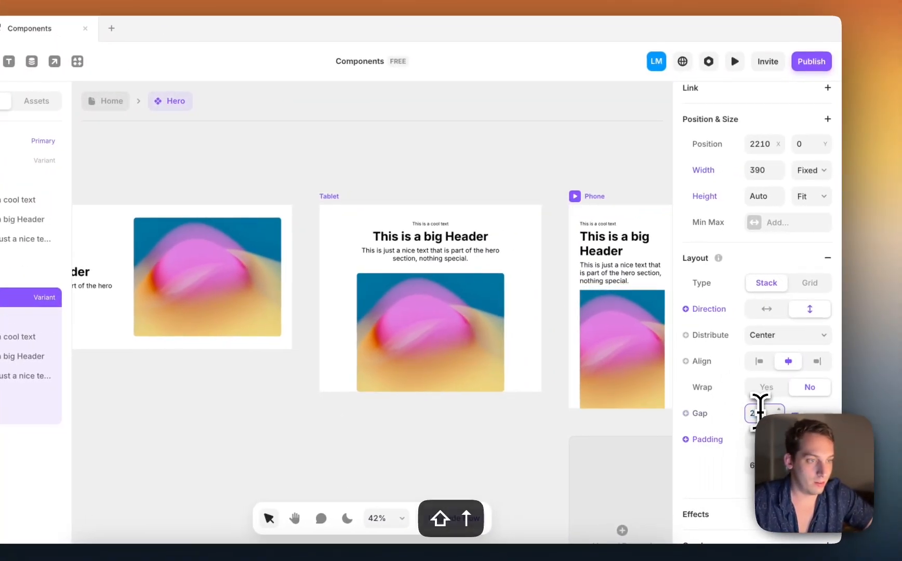
- Leave the Hero component and return to the Home page
click(628, 156)
scroll(628, 155, down, 5)
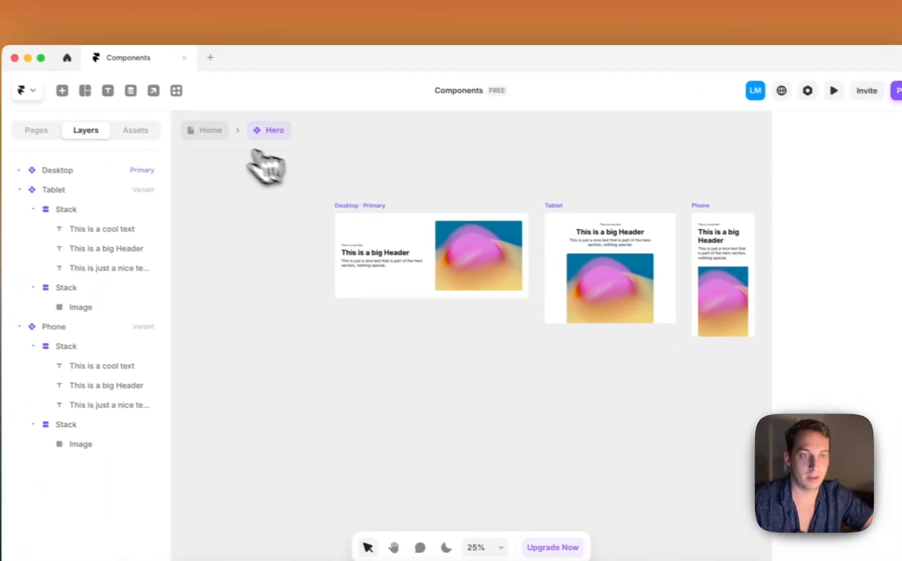
click(208, 130)
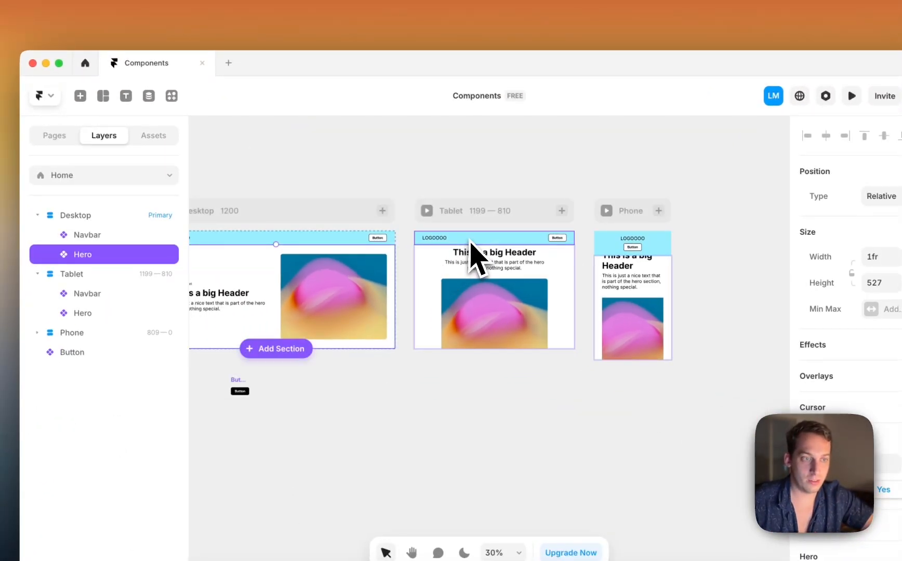
scroll(313, 244, left, 2)
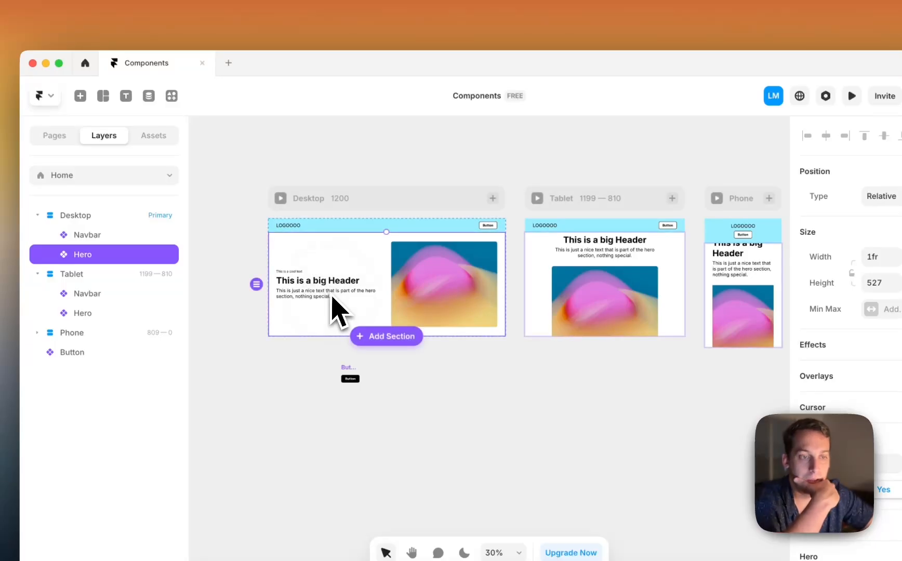
- Duplicate the Hero section on the Desktop breakpoint
scroll(333, 299, up, 5)
scroll(333, 299, down, 3)
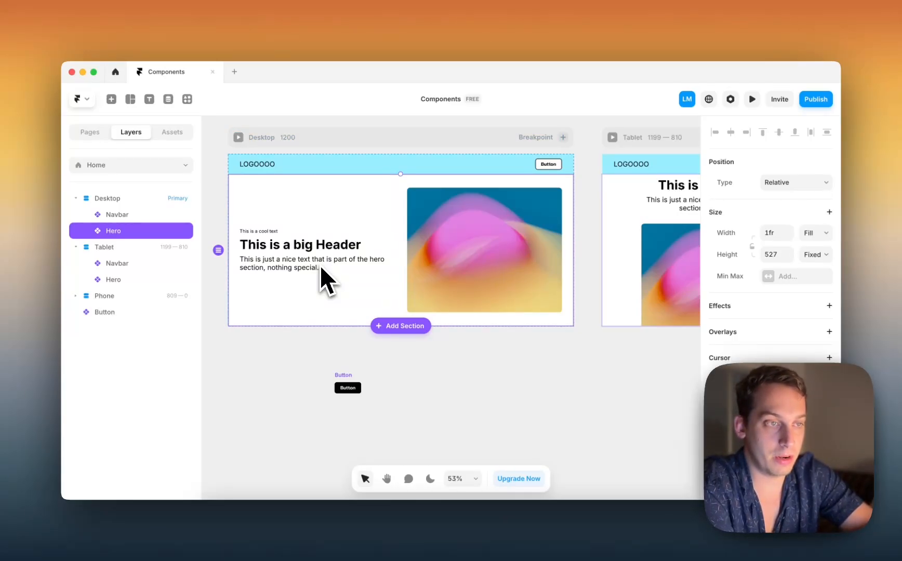
key(super+d)
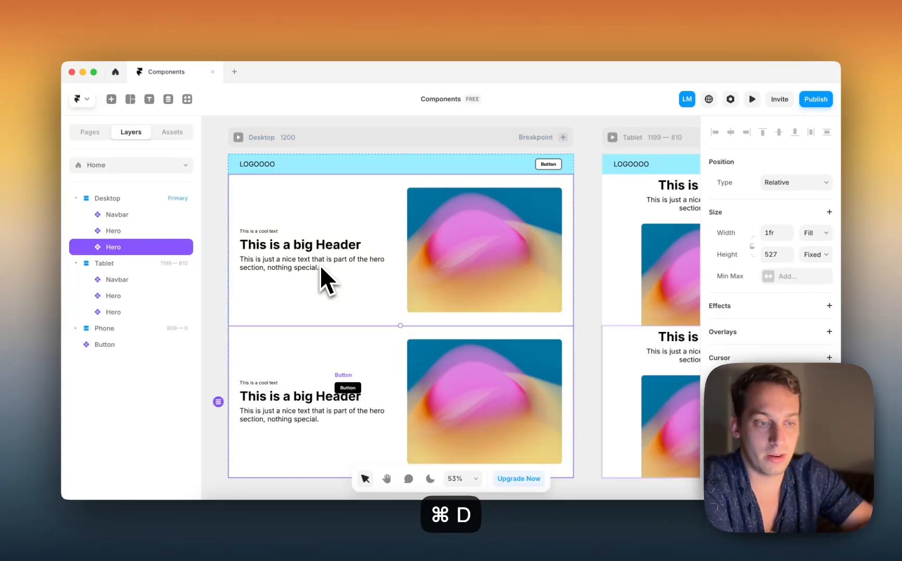
- Delete the standalone Button instance from the Home page canvas
scroll(316, 409, down, 2)
click(347, 339)
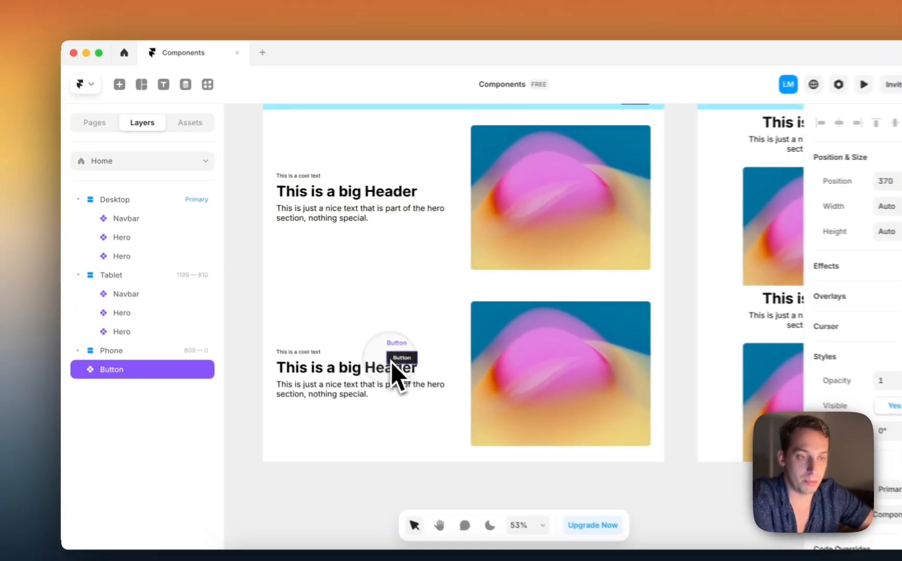
key(BackSpace)
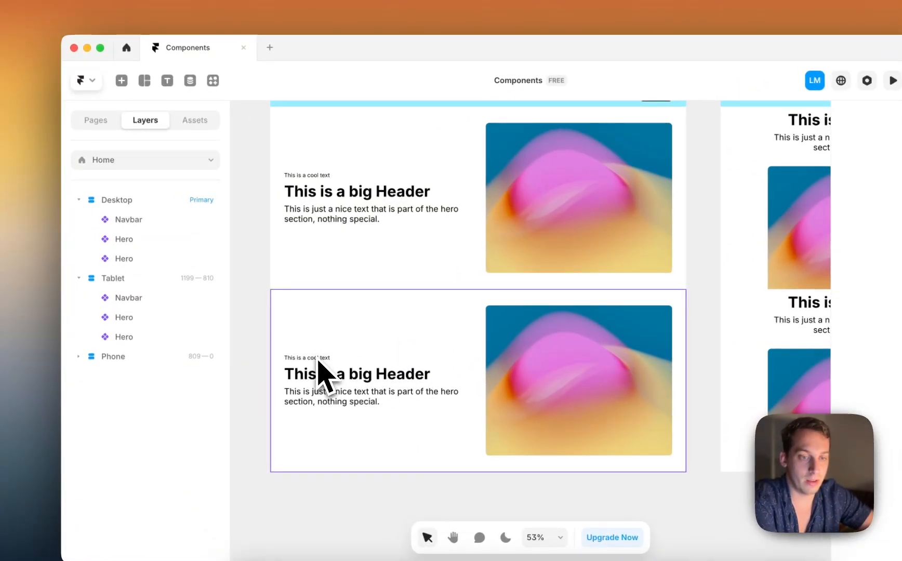
- Delete the duplicated Hero section below the original one on the Desktop breakpoint
click(312, 340)
click(346, 263)
click(346, 309)
click(347, 268)
click(346, 316)
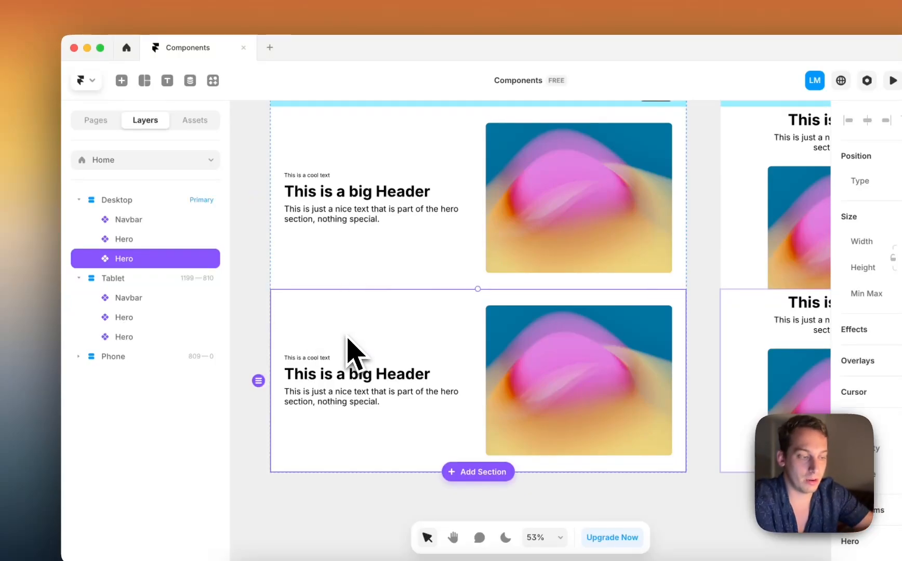
key(BackSpace)
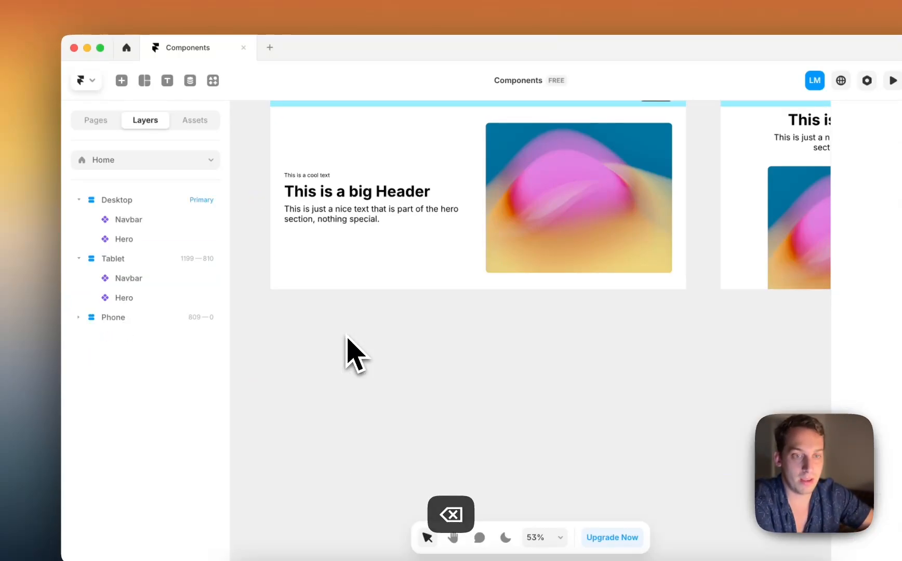
- Open the Hero component for editing from the project's component assets
click(195, 121)
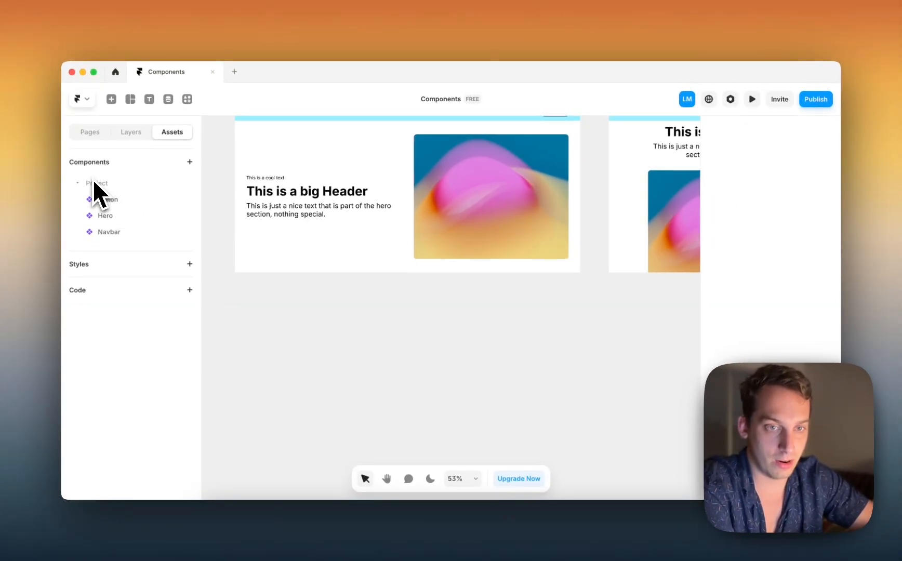
double_click(109, 203)
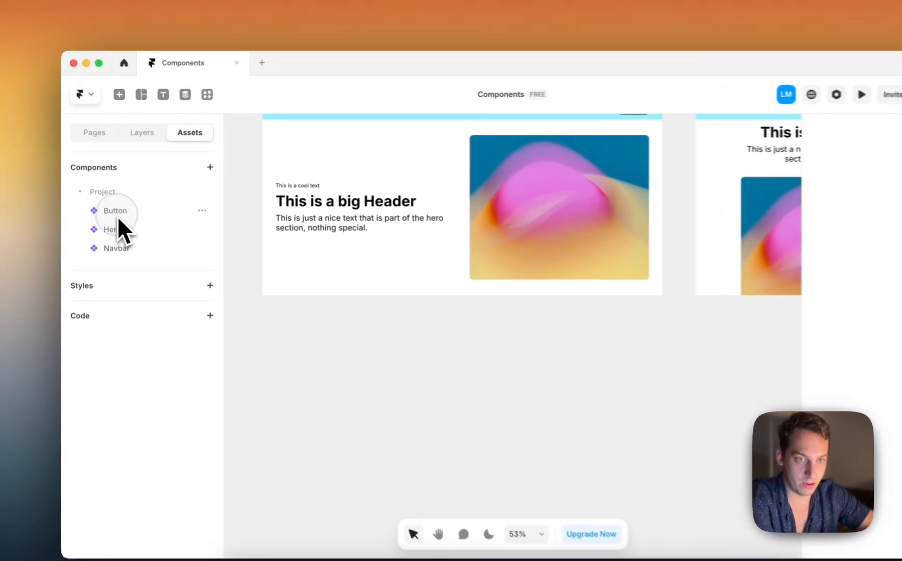
double_click(107, 220)
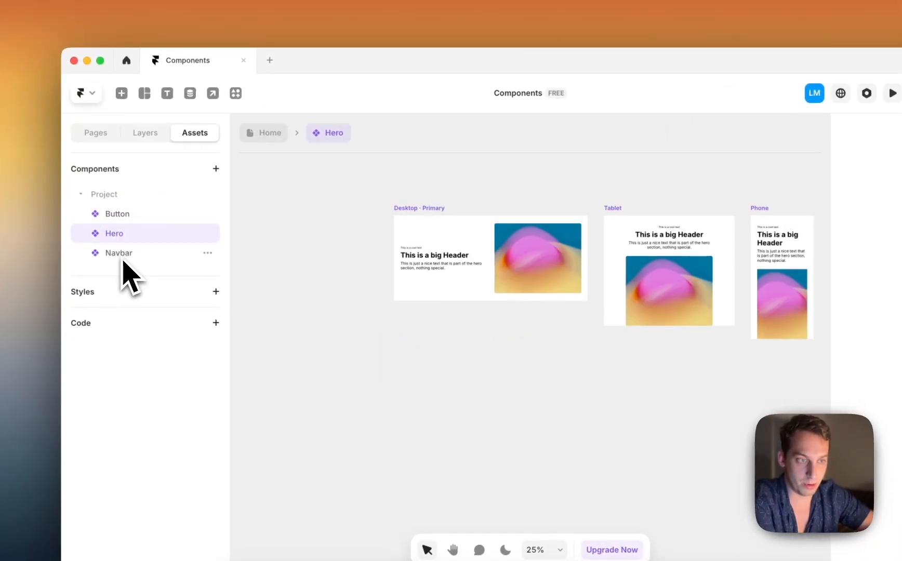
double_click(123, 259)
double_click(126, 236)
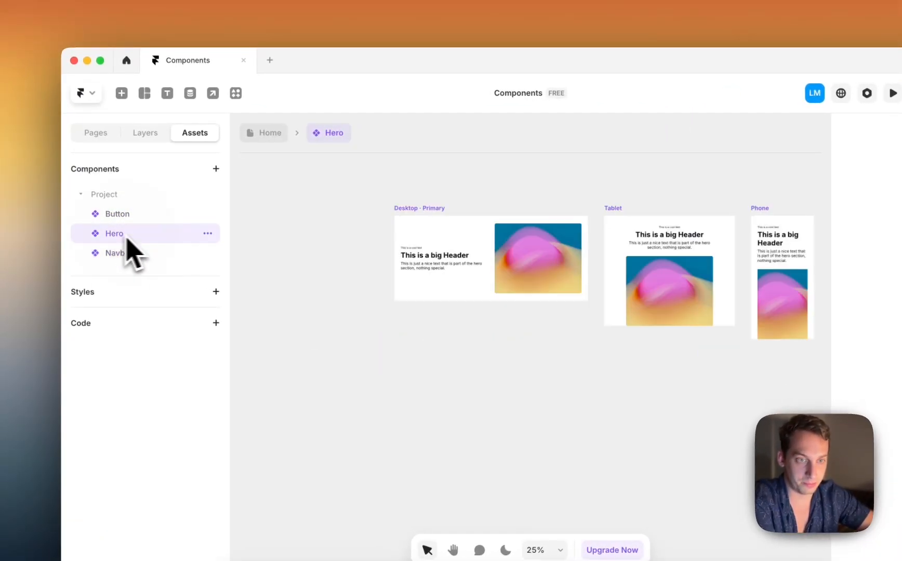
- Duplicate the Hero component in the project assets and rename the copy as Duplicate
click(206, 235)
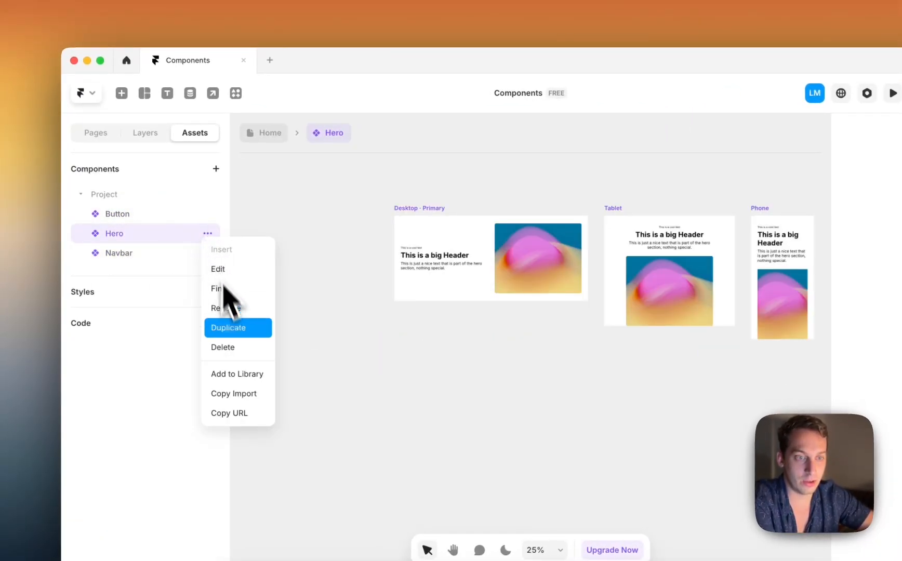
click(232, 328)
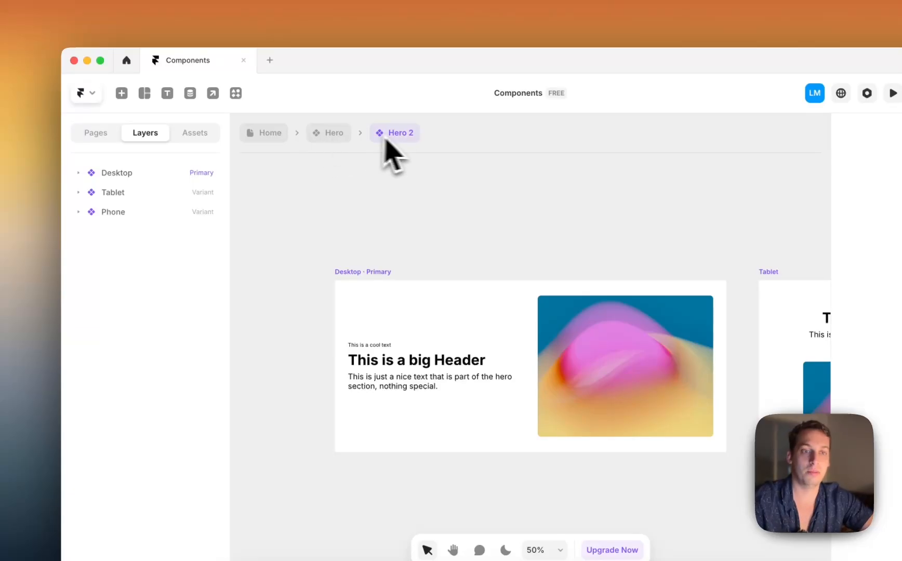
click(196, 134)
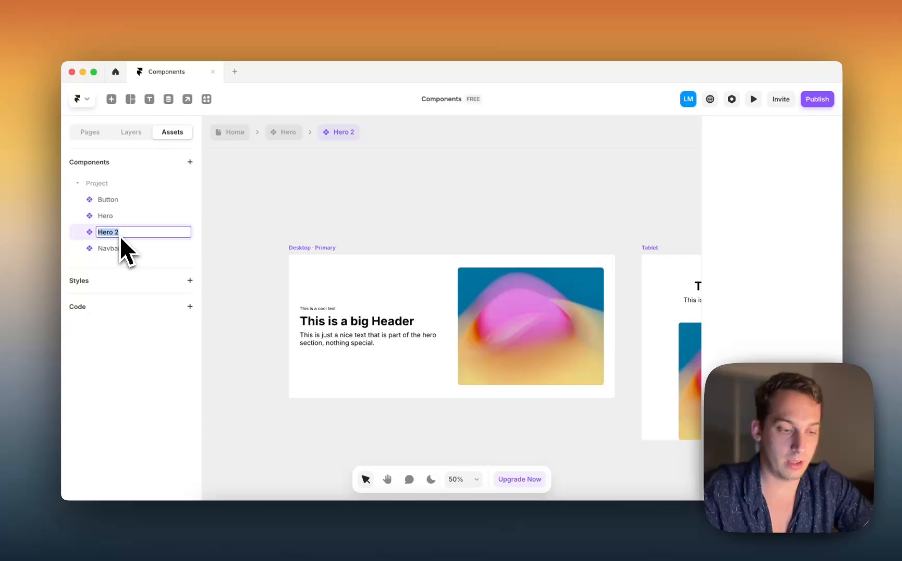
text(Du)
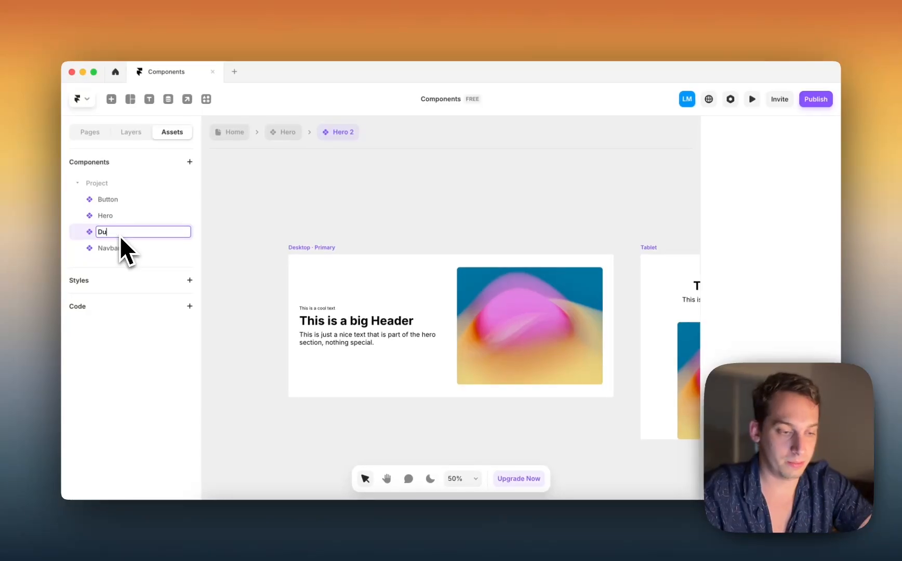
text(plicate)
key(Return)
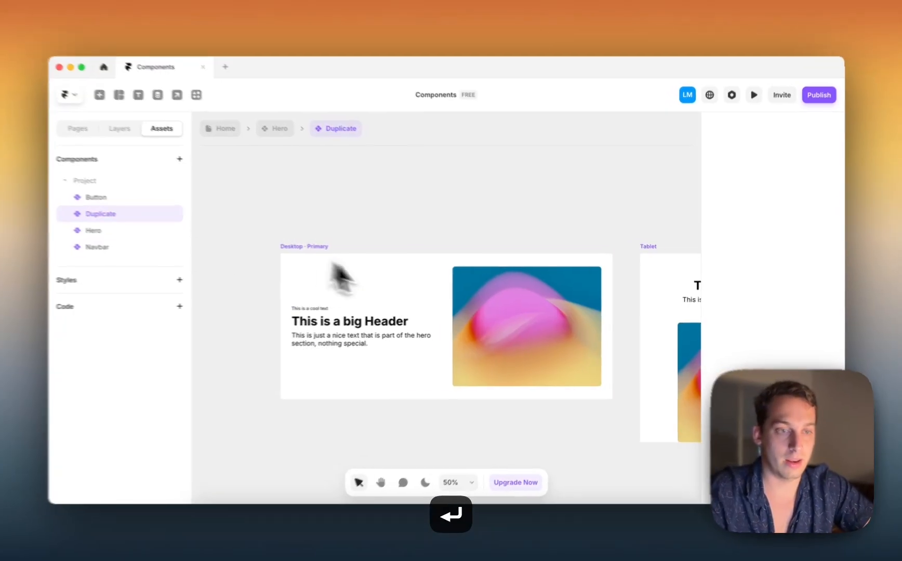
click(486, 336)
scroll(425, 272, down, 2)
scroll(749, 358, down, 5)
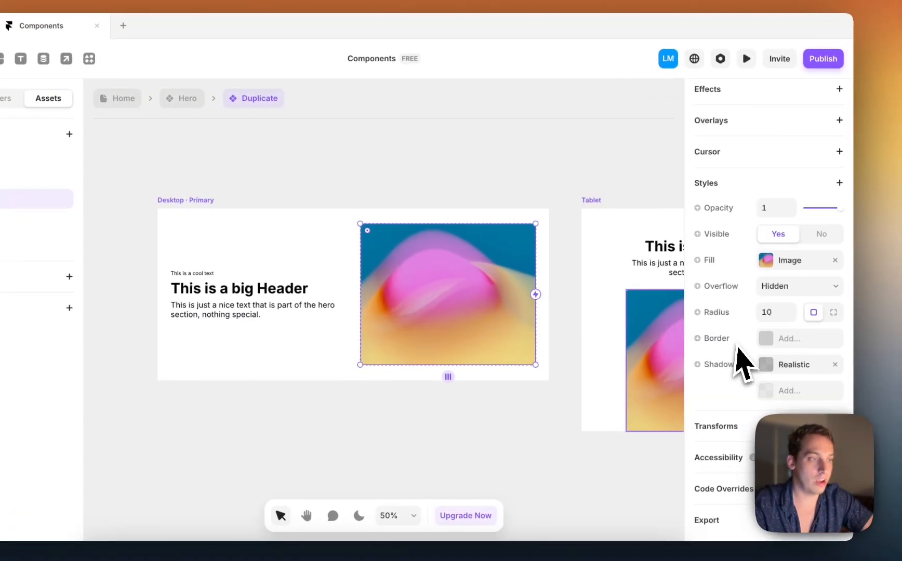
click(789, 261)
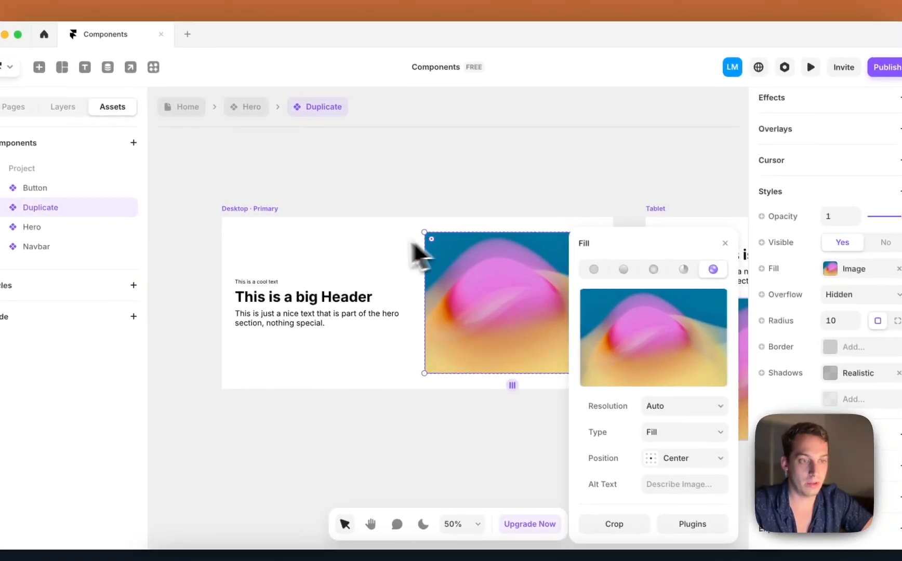
click(336, 241)
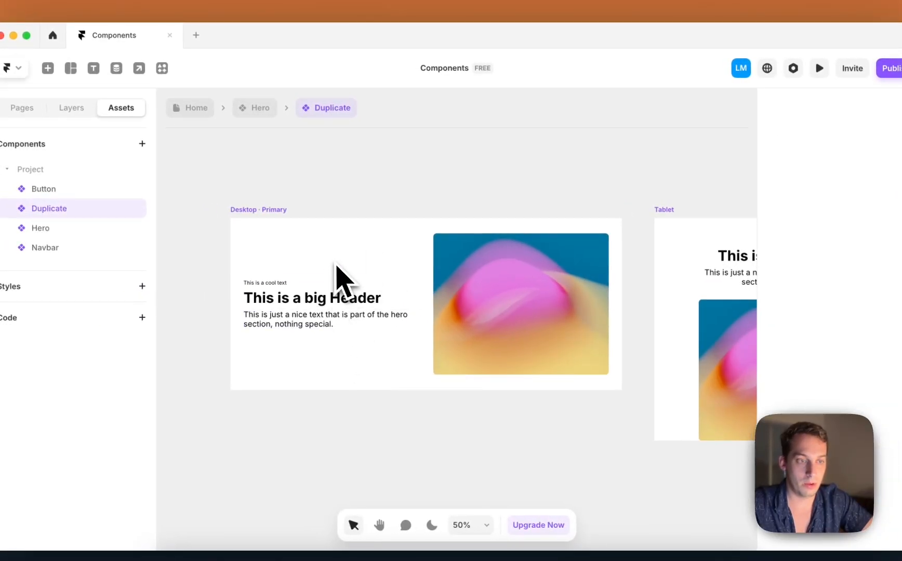
- Align the contents of the Duplicate component's Desktop variant to the bottom
click(267, 209)
scroll(865, 426, down, 1)
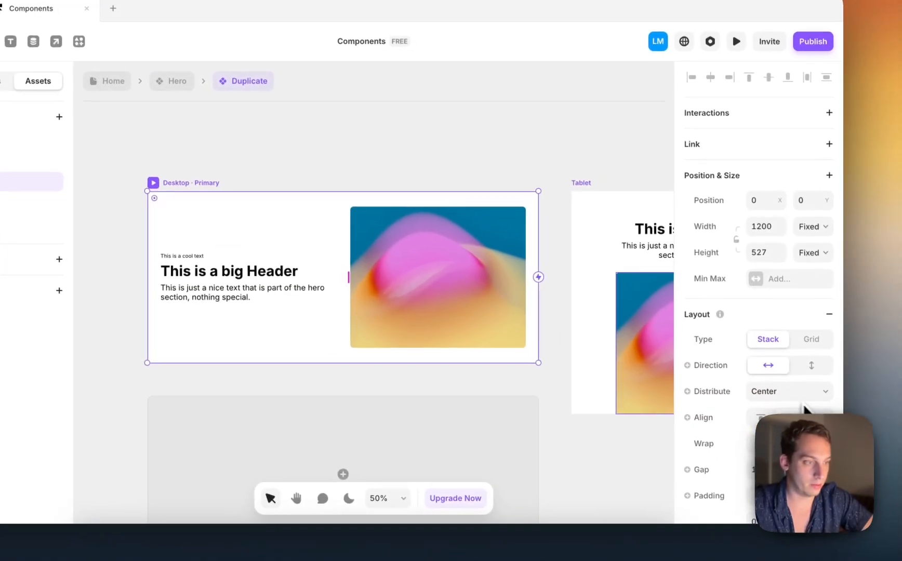
click(900, 448)
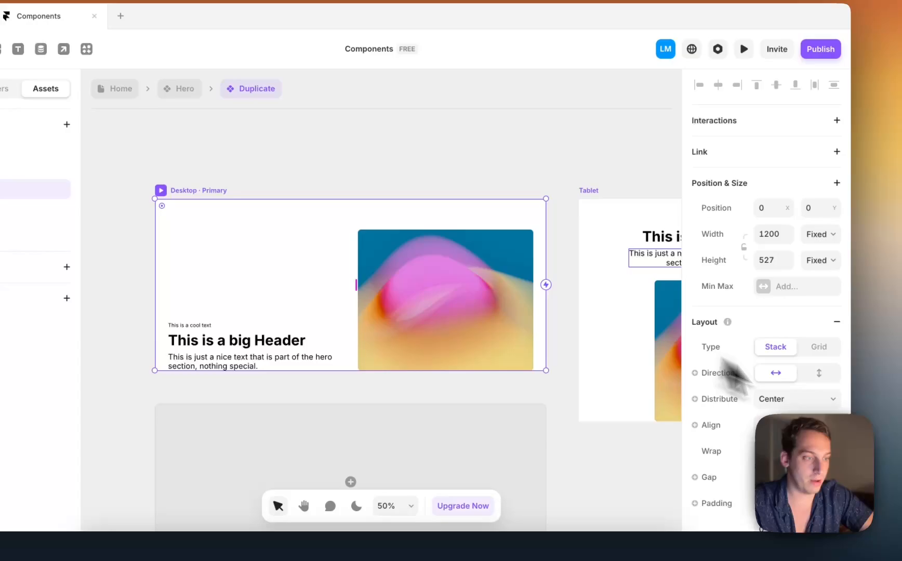
- Increase the bottom padding of the Duplicate component's Desktop variant
scroll(718, 347, down, 3)
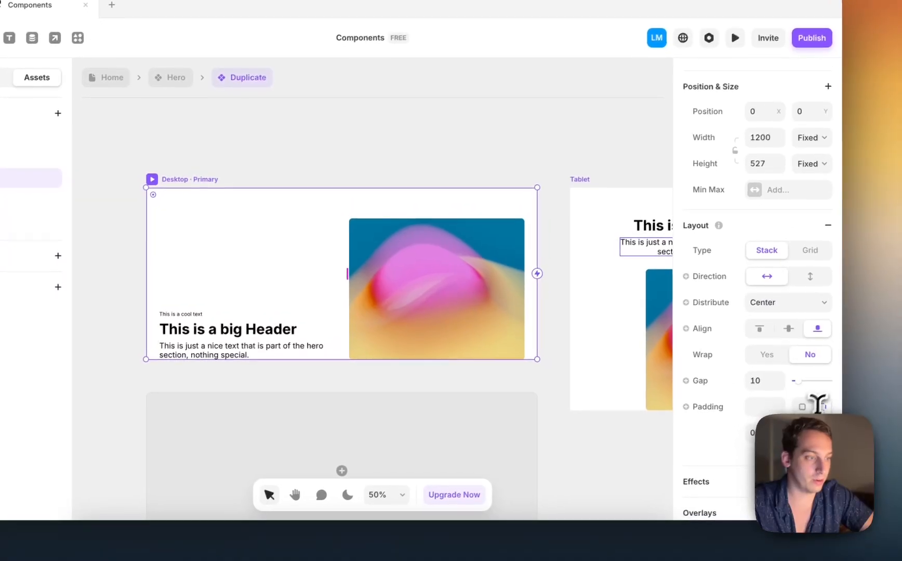
key(shift+Up)
key(shift+Up)
key(shift+Up)
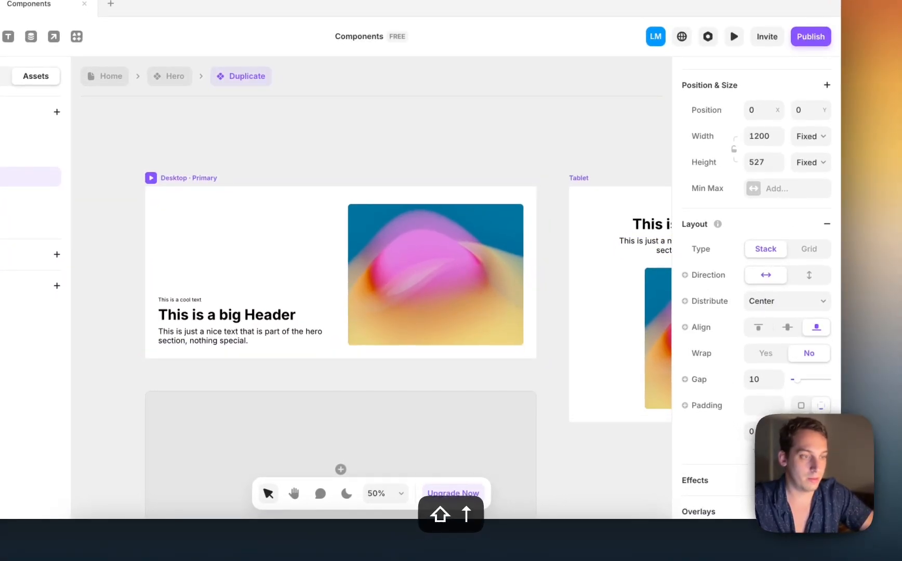
click(315, 149)
scroll(298, 139, down, 3)
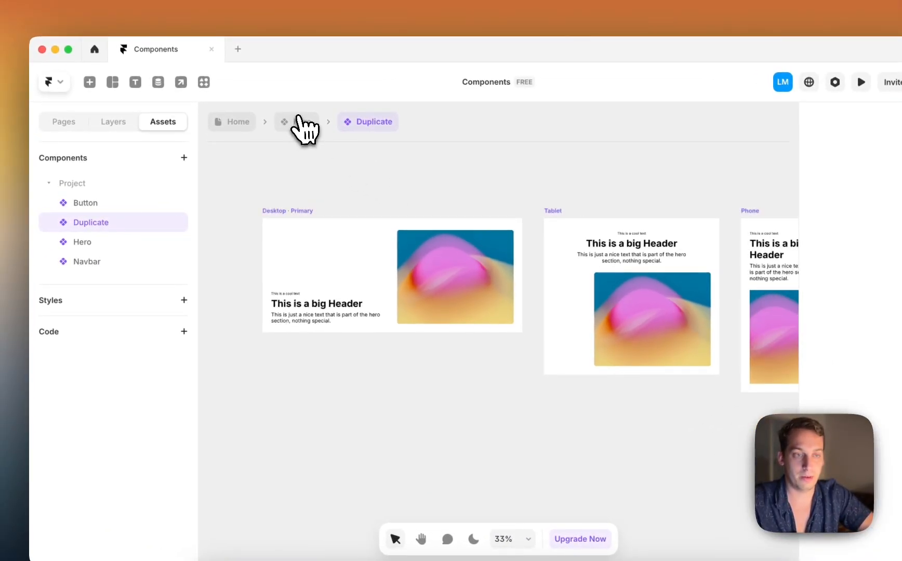
- Return to the Home page and duplicate the Hero section on the Desktop breakpoint
click(295, 120)
click(221, 122)
scroll(359, 221, down, 5)
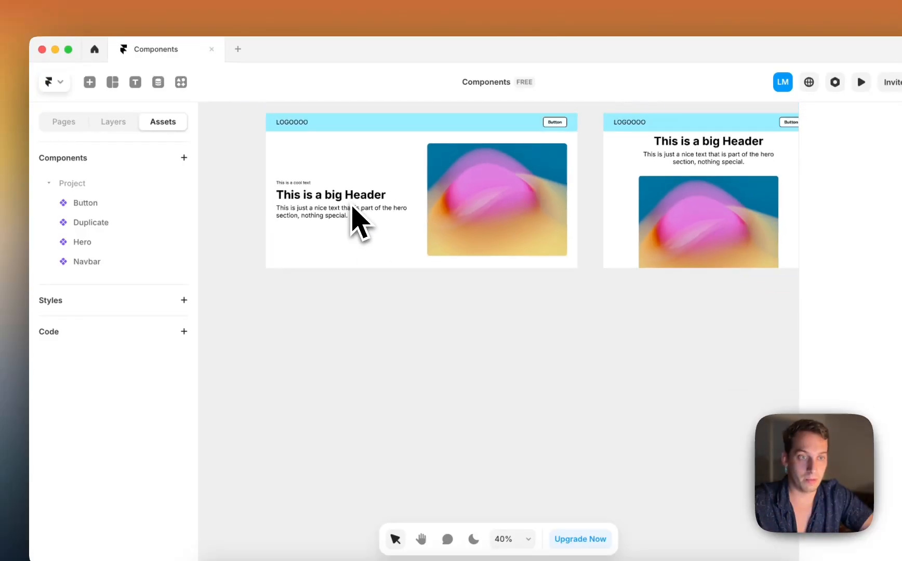
click(370, 257)
key(super+d)
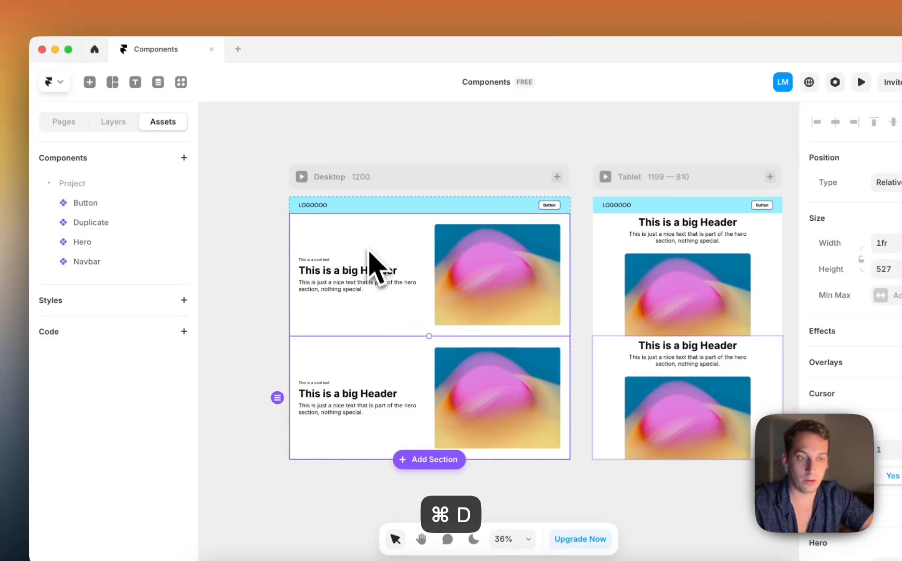
- Replace the lower Hero instance on the Desktop breakpoint with the Duplicate component
click(67, 123)
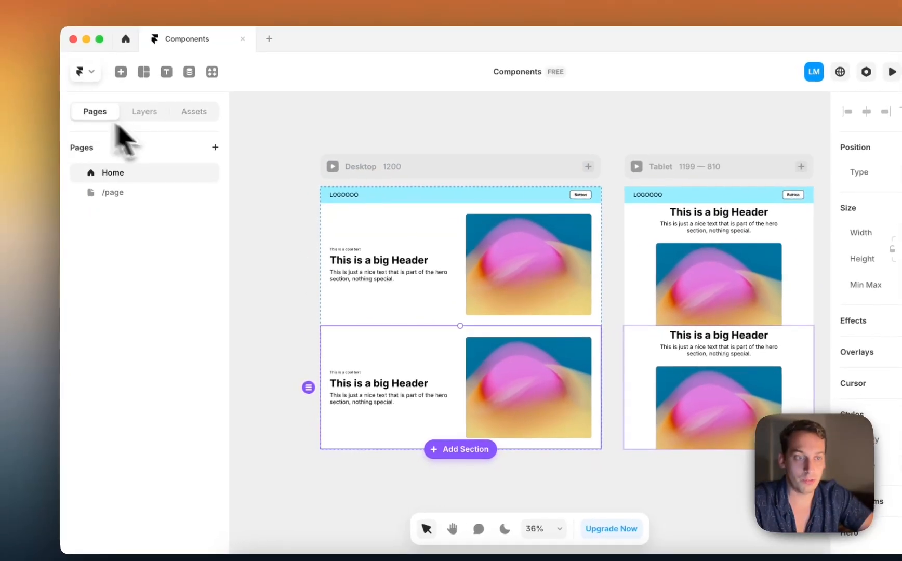
right_click(384, 377)
mouse_move(465, 229)
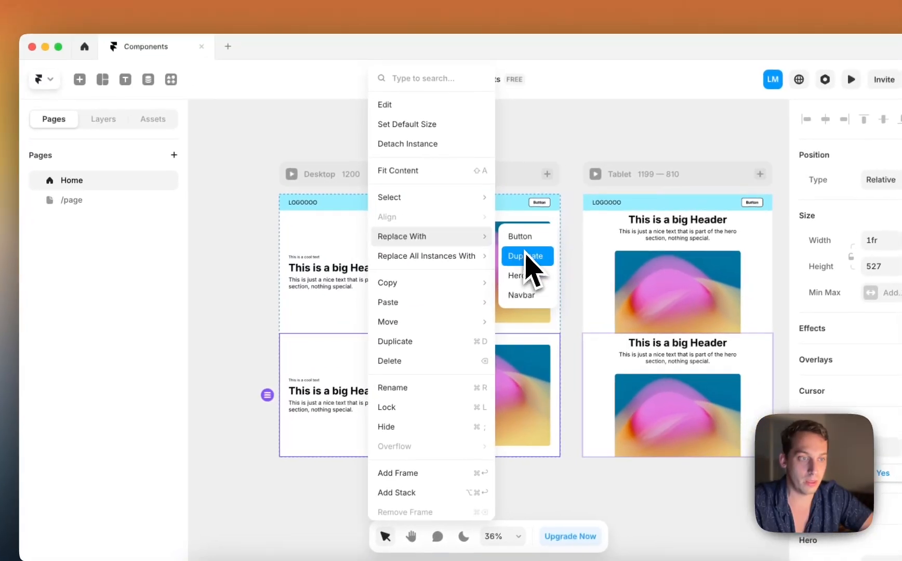
click(526, 256)
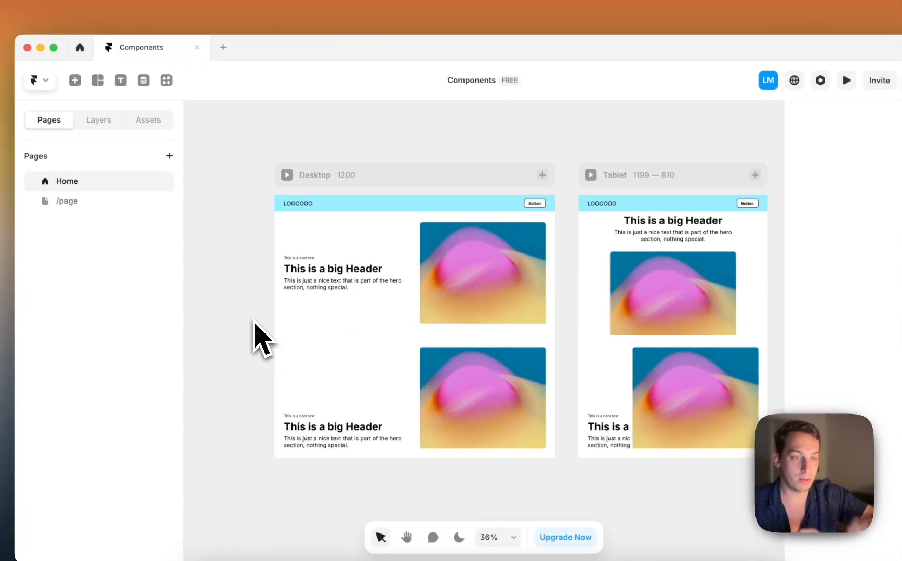
right_click(354, 276)
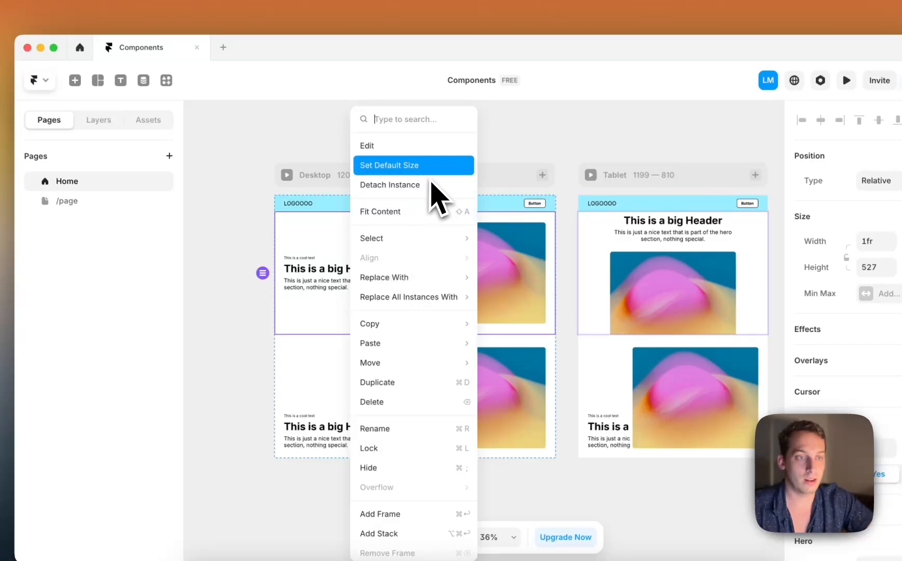
mouse_move(433, 268)
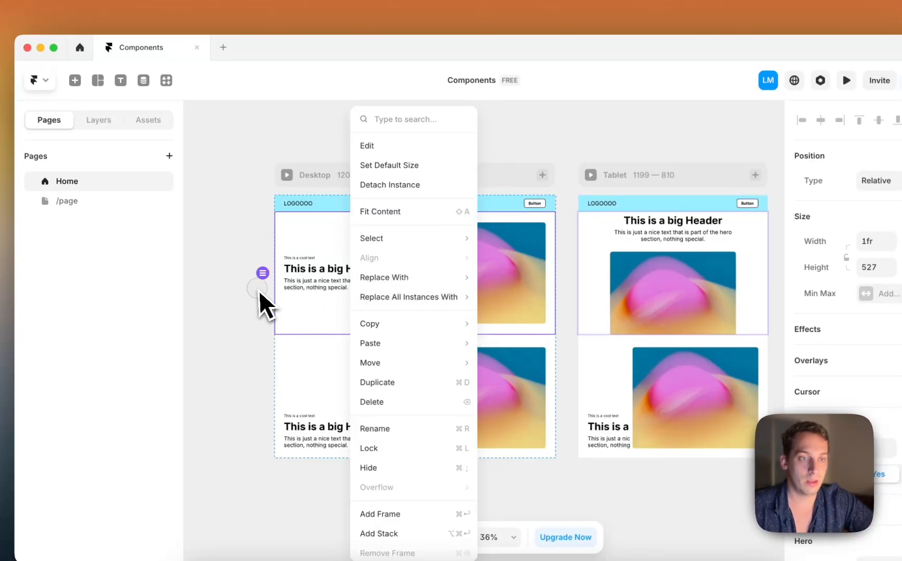
click(288, 312)
right_click(300, 289)
mouse_move(313, 294)
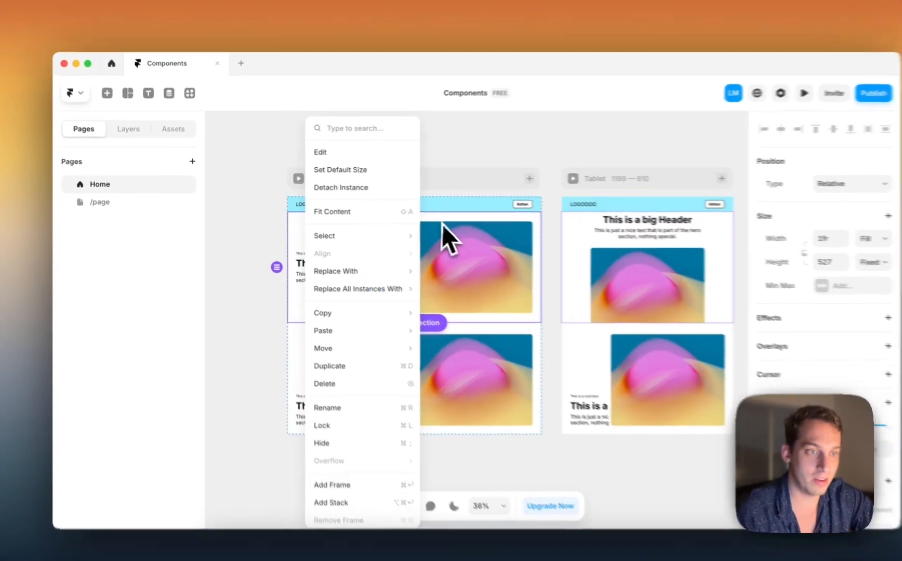
click(418, 203)
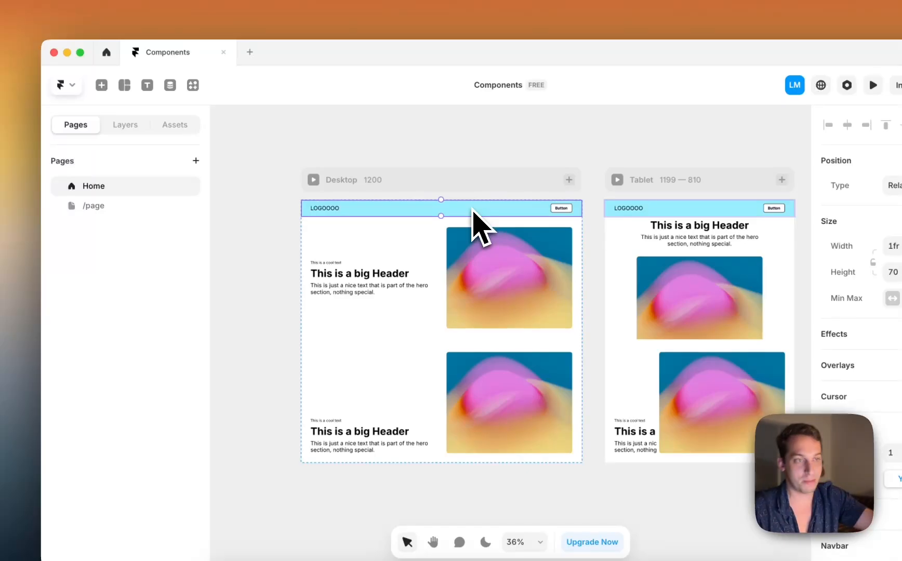
- Replace all instances of the Navbar component in the project with the Button component
right_click(472, 212)
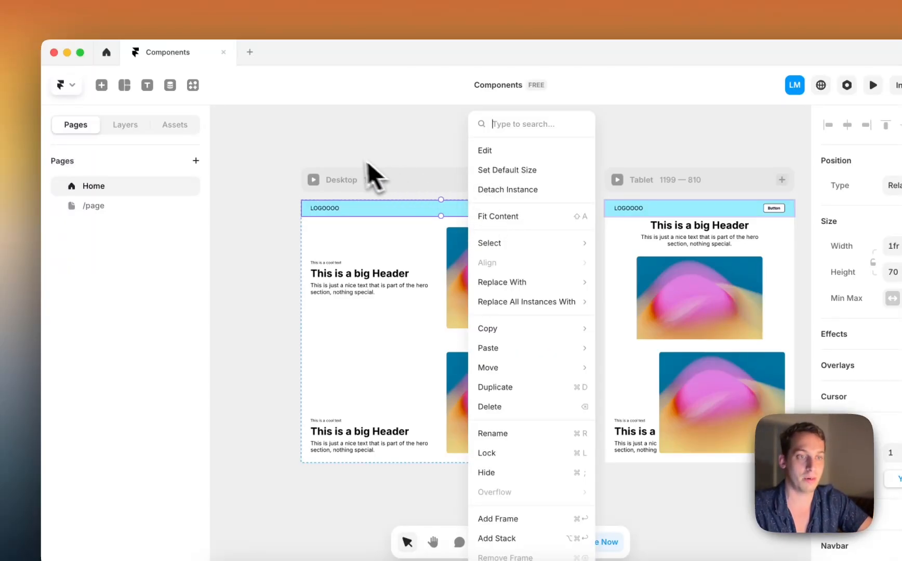
click(356, 174)
right_click(384, 223)
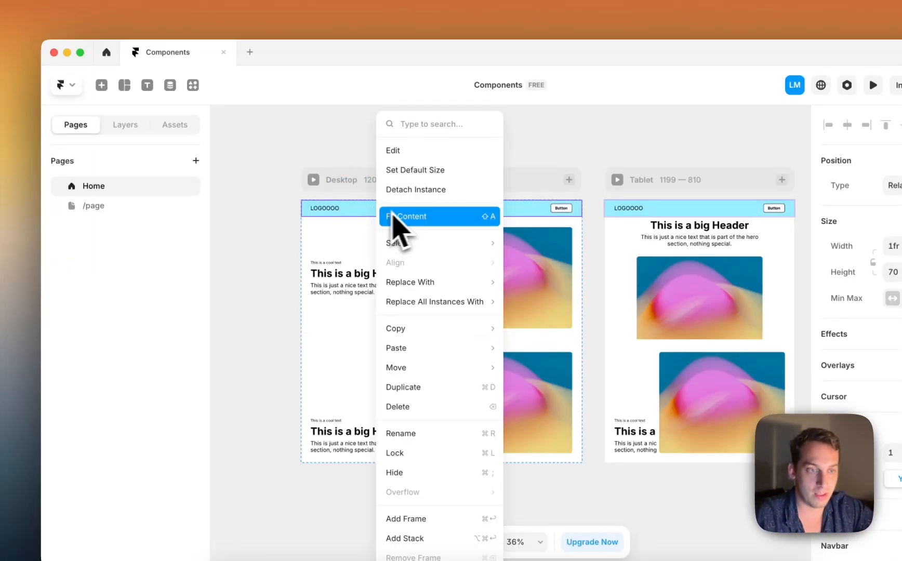
mouse_move(424, 281)
mouse_move(431, 302)
click(527, 302)
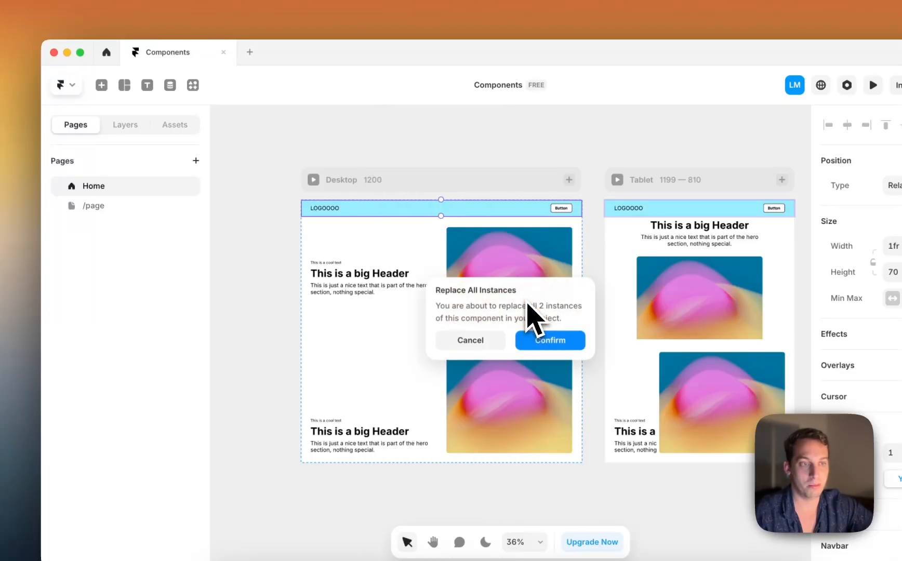
click(530, 340)
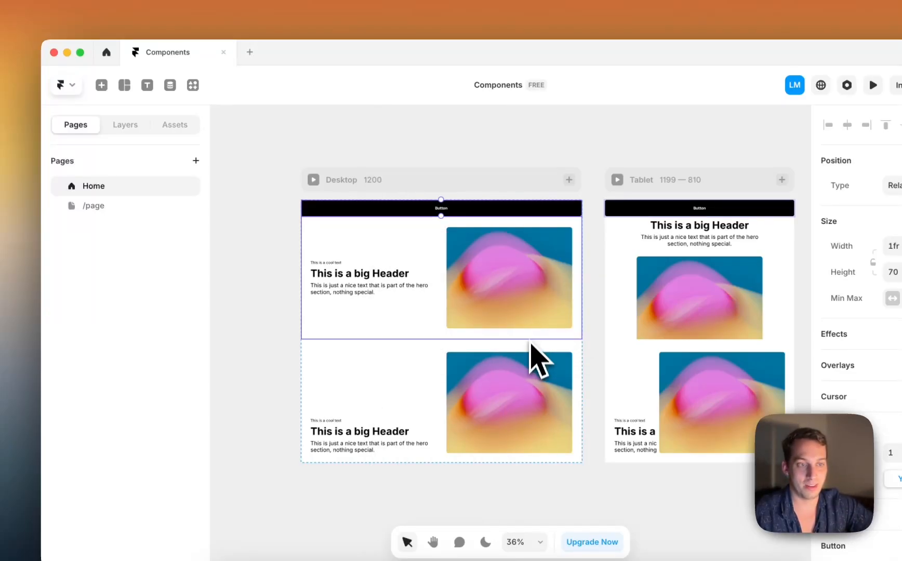
click(411, 156)
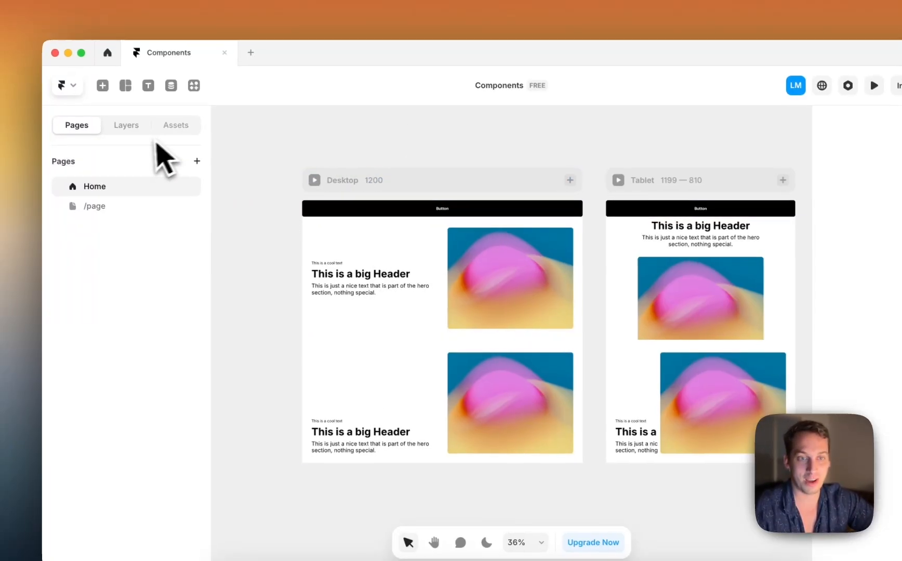
- Check the replaced navbar on /page and undo the replacement from the Home page
click(104, 207)
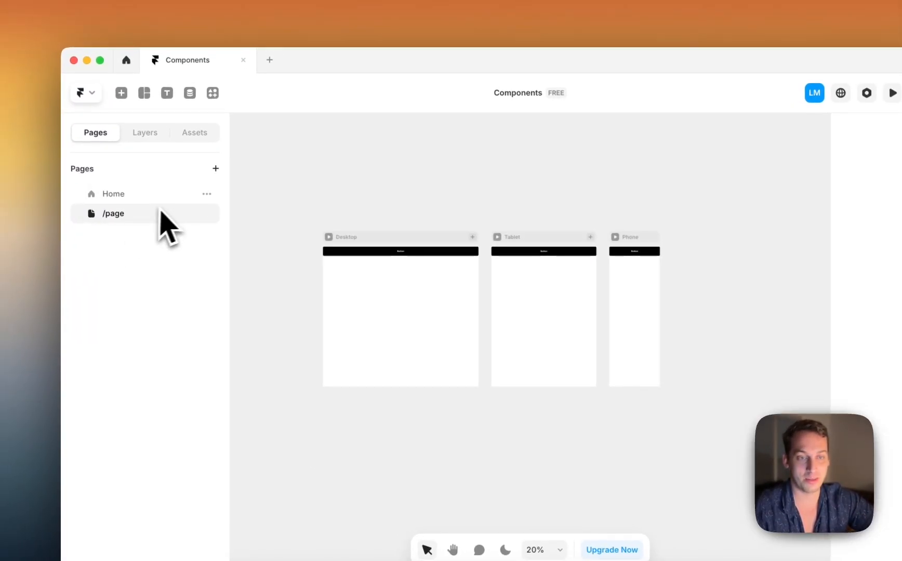
click(145, 194)
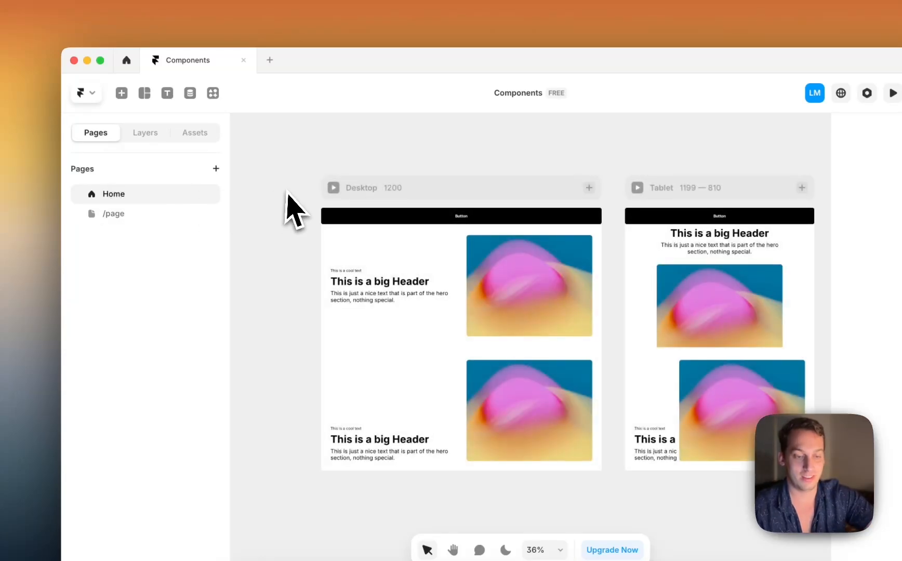
key(super+z)
click(299, 198)
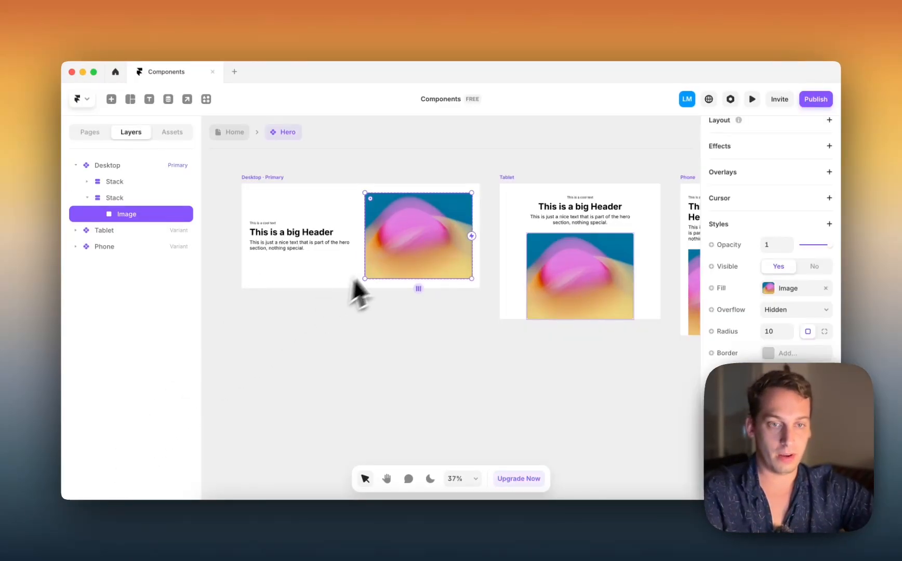
- Create a component named Hover Image from the image in the Hero's Desktop variant
scroll(347, 279, up, 1)
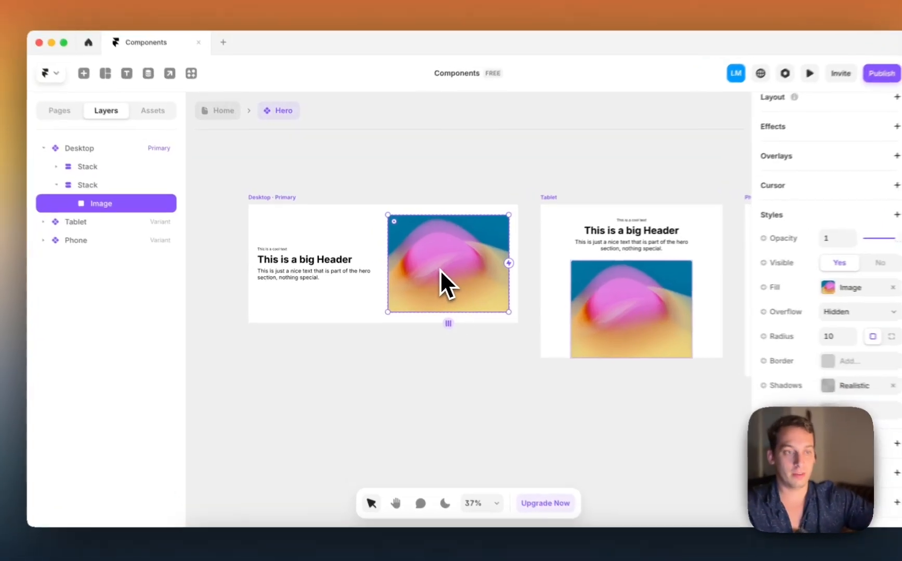
right_click(427, 273)
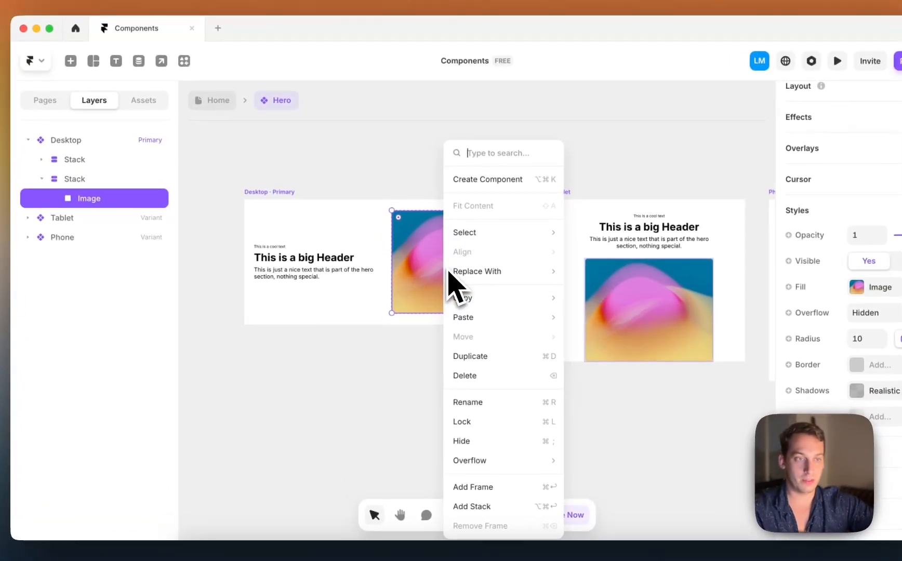
click(407, 187)
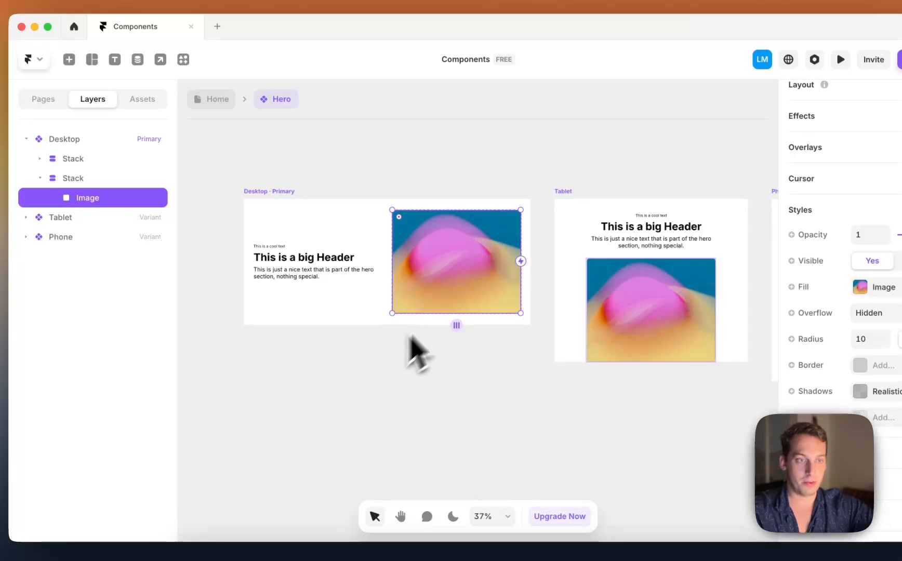
right_click(413, 280)
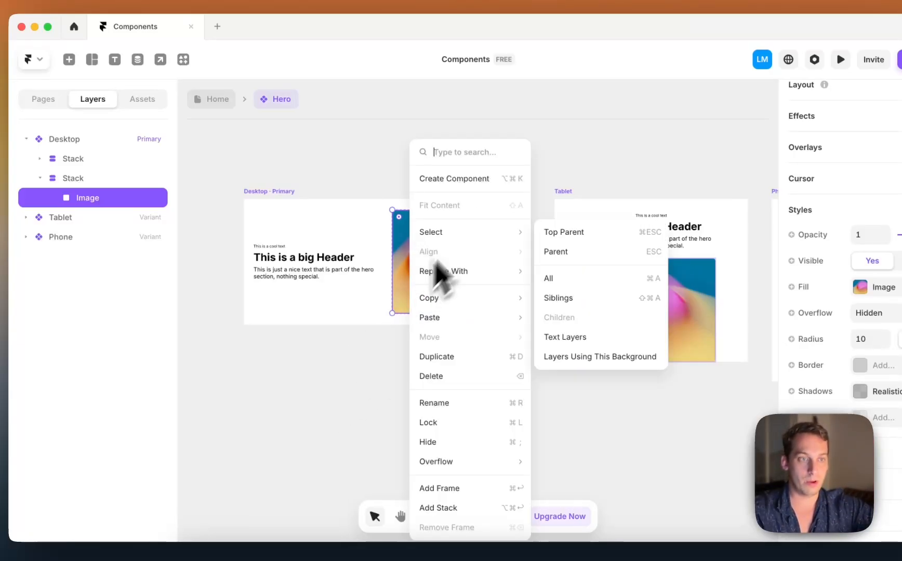
click(482, 181)
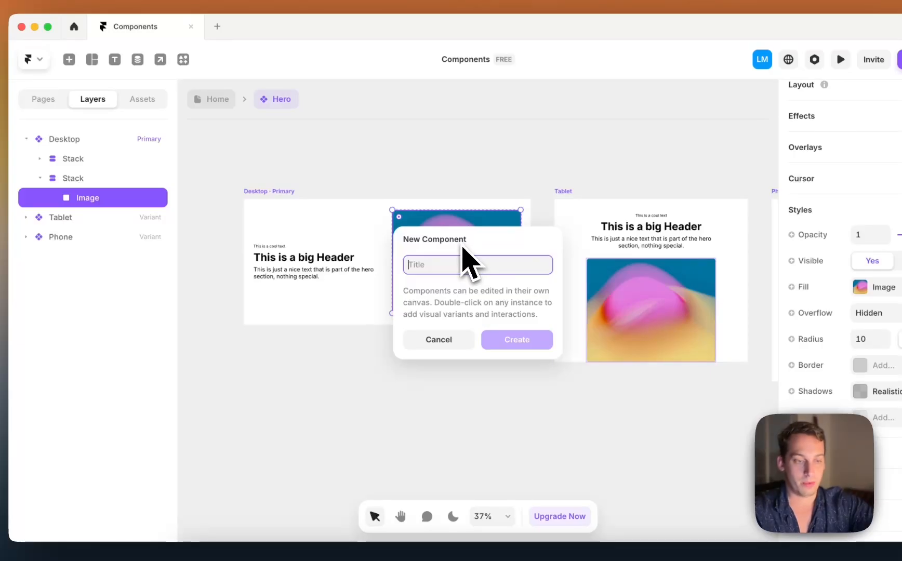
text(Hover Image)
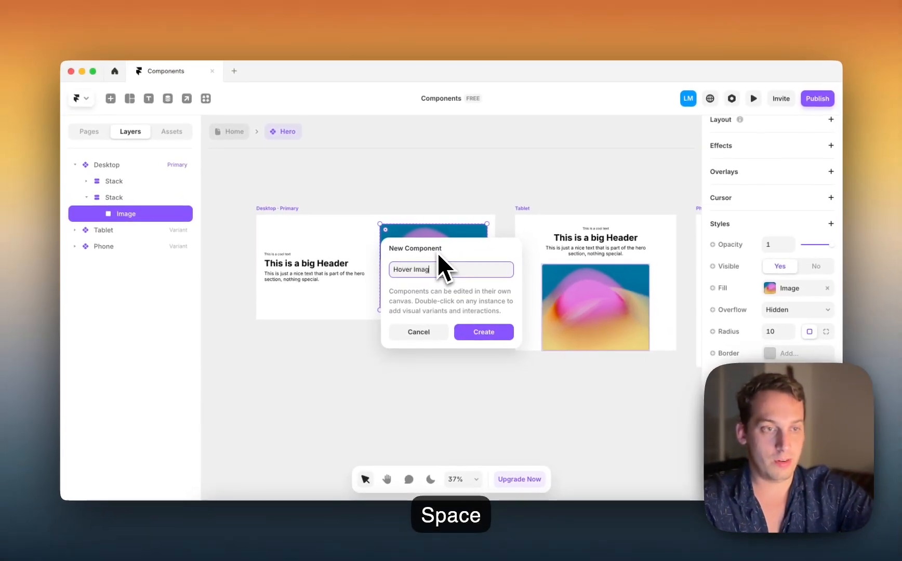
key(Return)
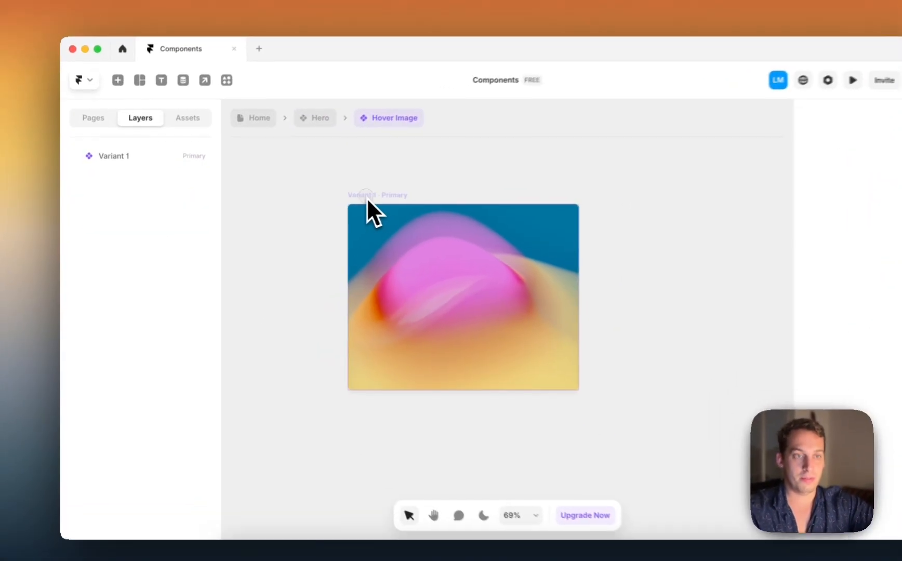
- Rename the primary variant of the Hover Image component to Main
click(323, 201)
click(132, 152)
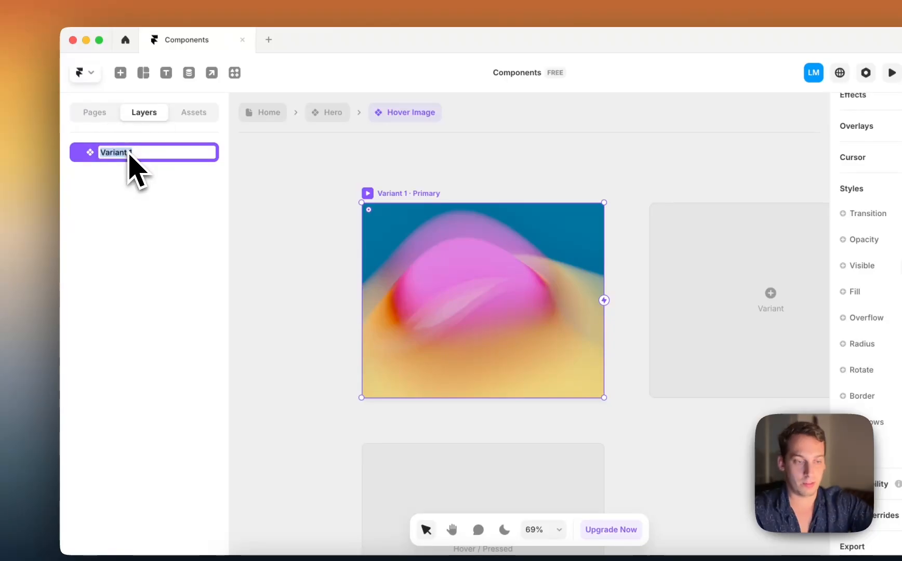
text(Main)
key(Return)
- Add a Hover variant to the Main variant of the Hover Image component
scroll(327, 372, down, 4)
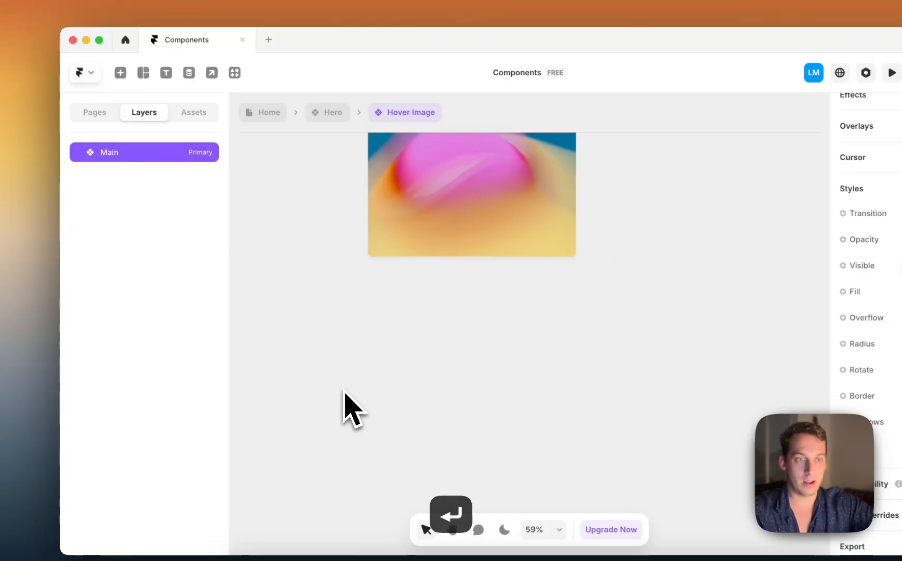
scroll(344, 395, down, 3)
click(455, 369)
click(461, 375)
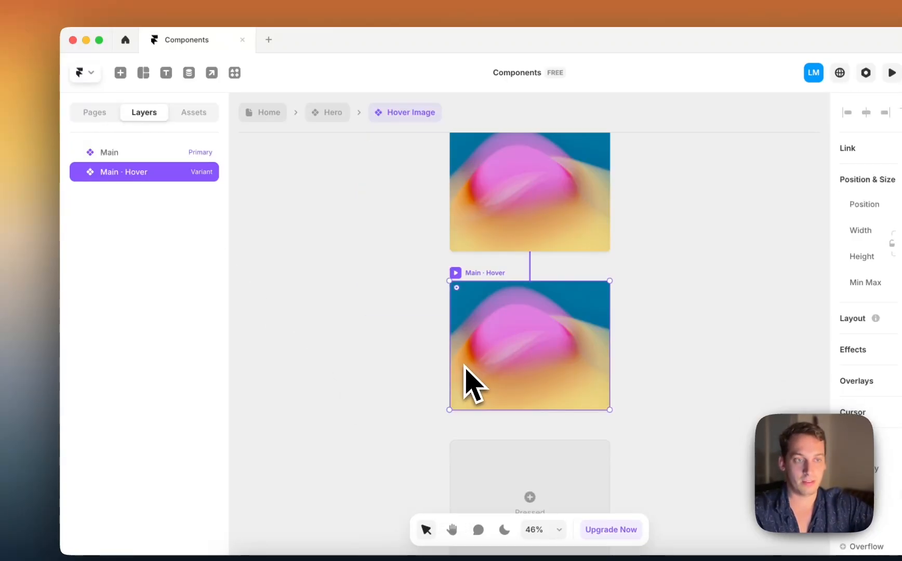
click(416, 323)
- Add a text layer reading "This is an example" on the empty canvas beside the Main variant
click(449, 221)
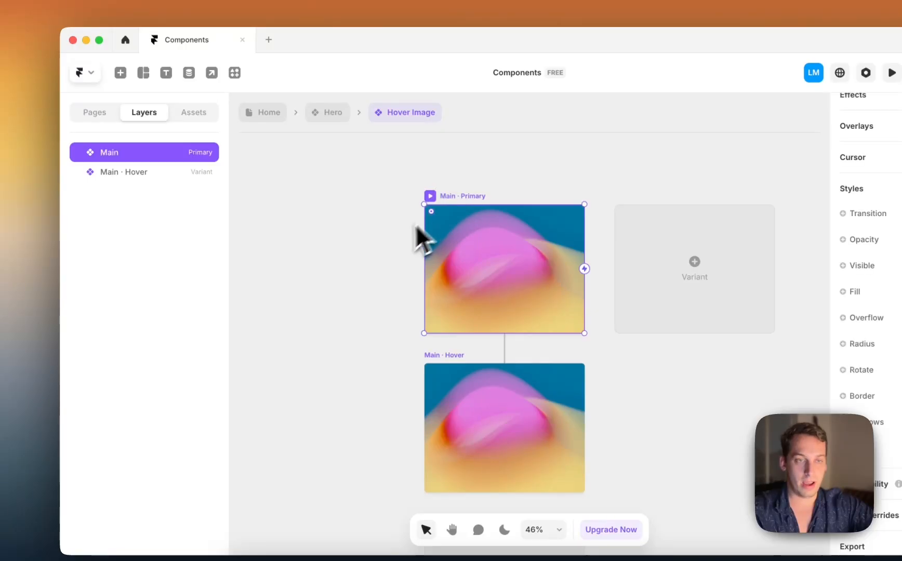
click(416, 225)
key(t)
click(269, 237)
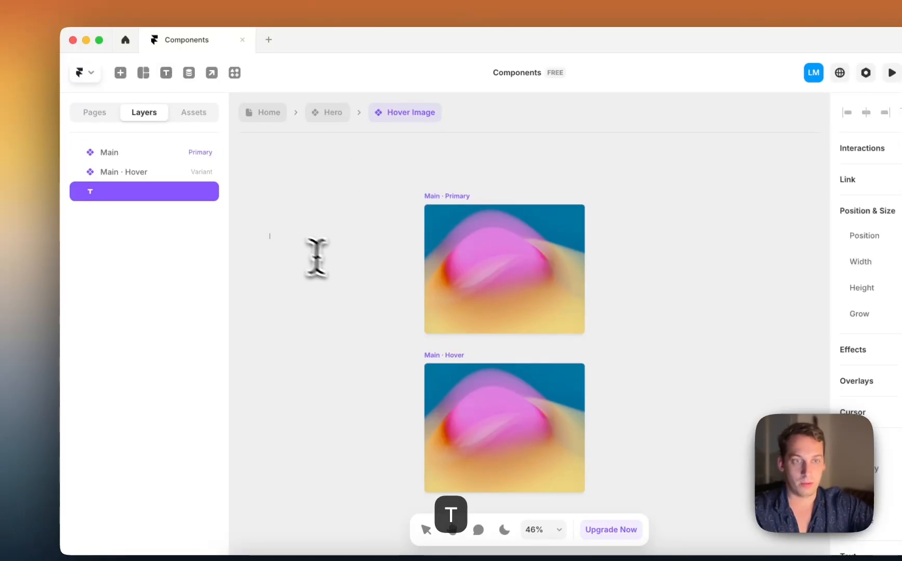
text(This is an)
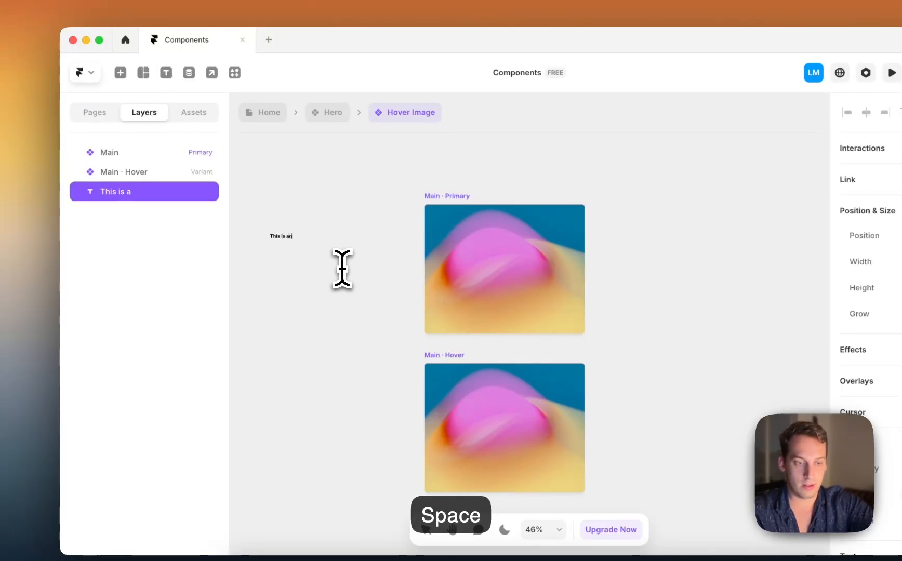
text( example)
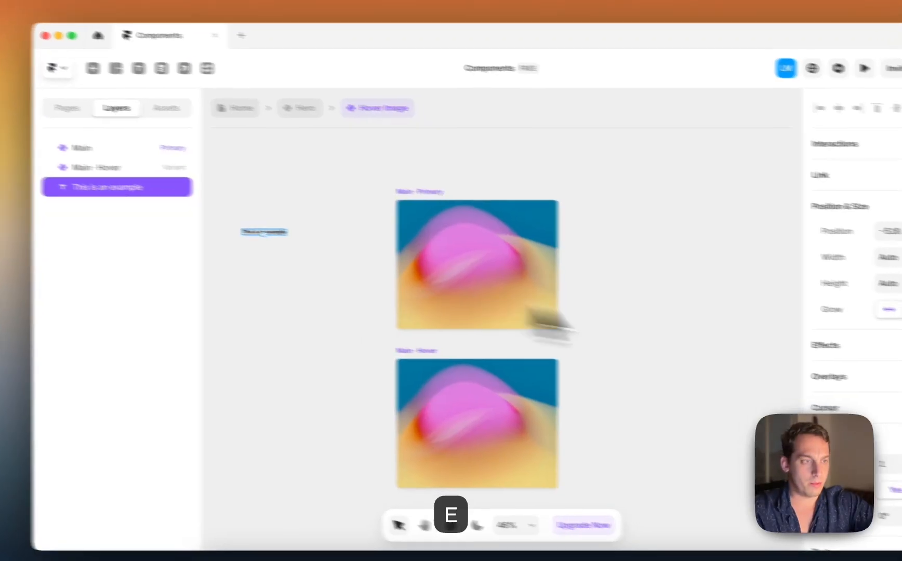
- Change the color of the "This is an example" text to white
scroll(883, 441, down, 5)
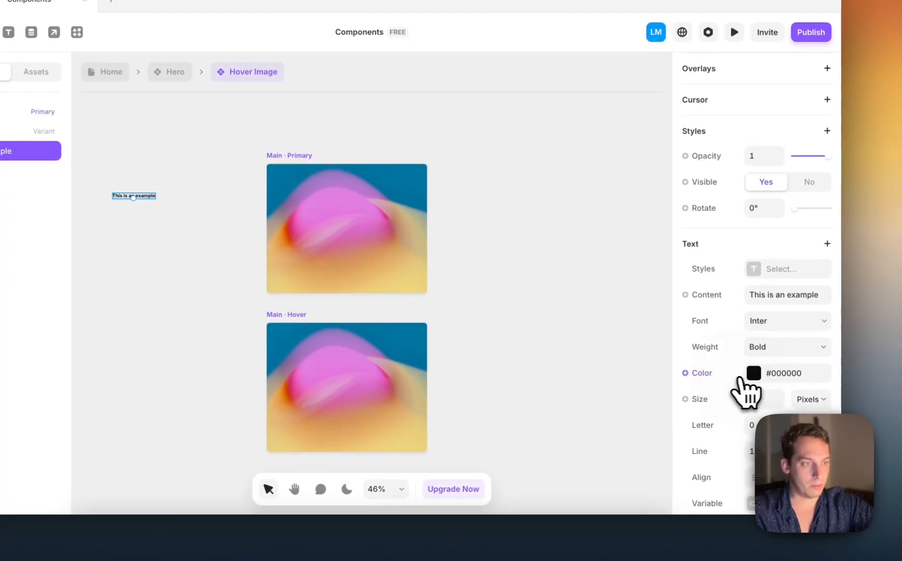
click(768, 380)
drag(522, 360, 502, 292)
click(245, 247)
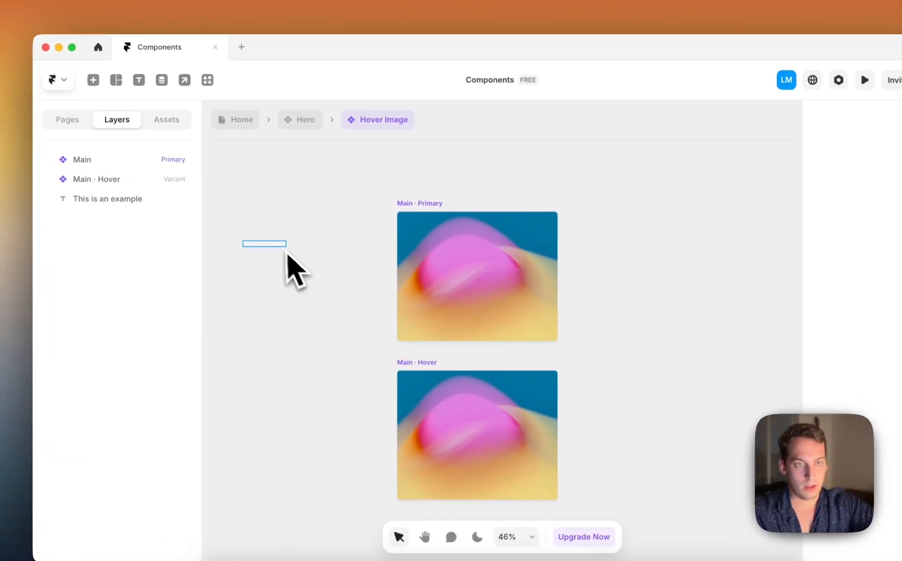
- Place the "This is an example" text inside the Main variant, near the image's lower-left corner
drag(287, 254, 441, 328)
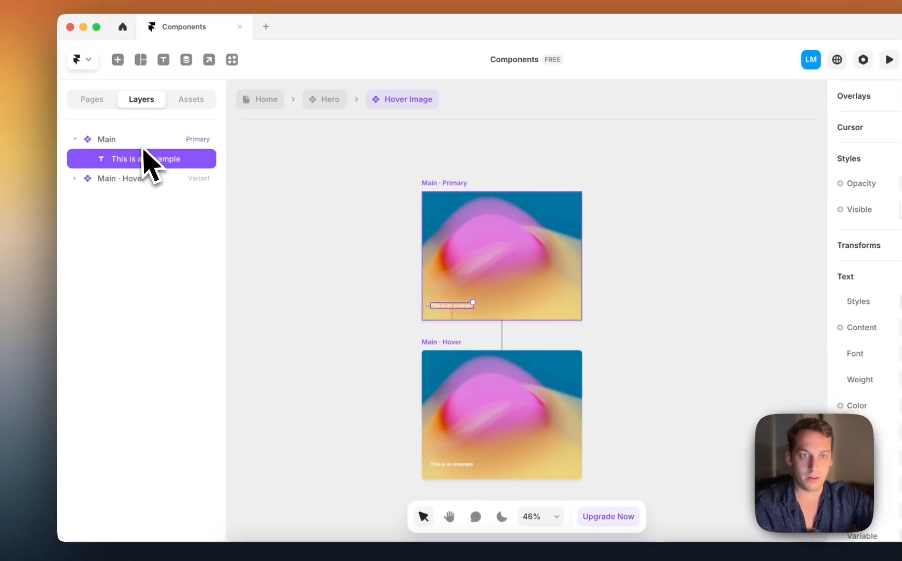
right_click(140, 157)
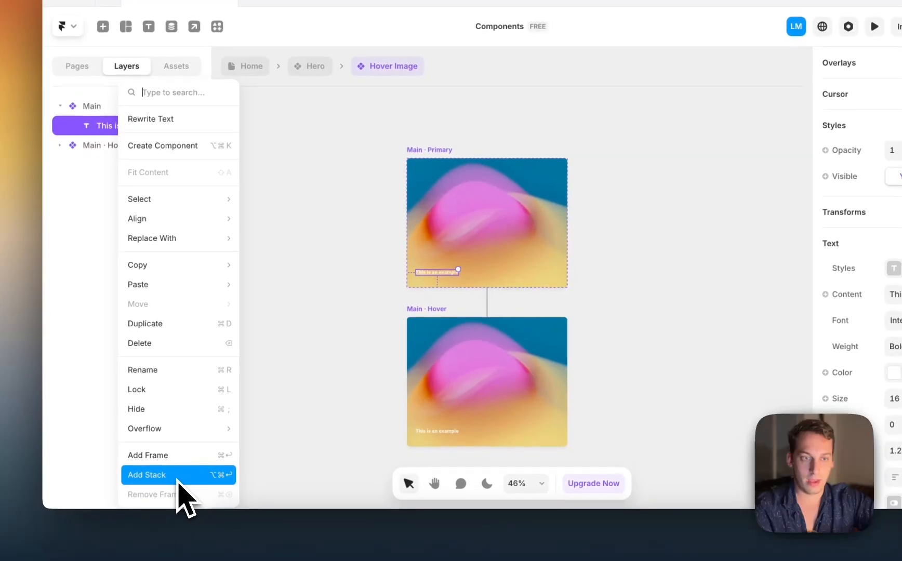
click(247, 268)
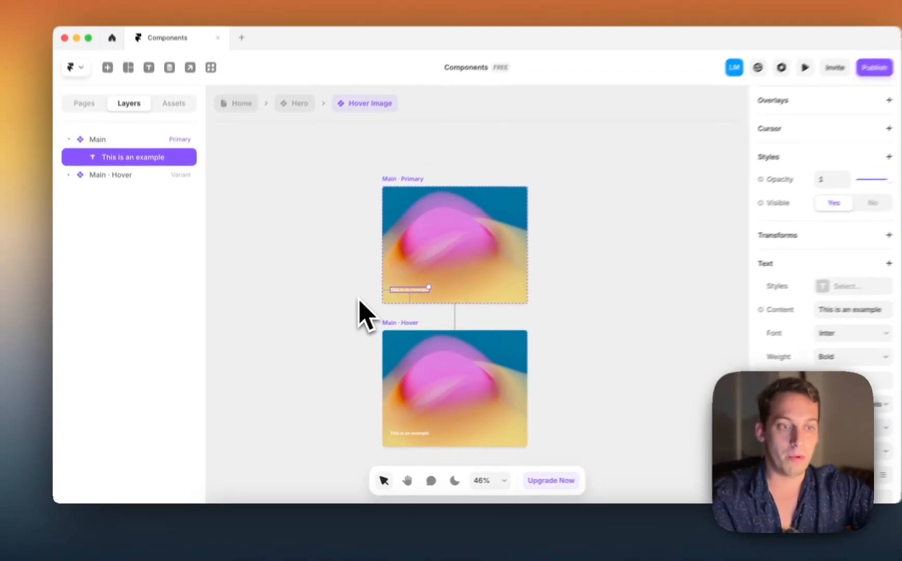
- Move the Main variant's text down below the image's lower edge, to a bottom offset of -39, and set its opacity to 0
scroll(380, 282, up, 3)
scroll(379, 282, down, 1)
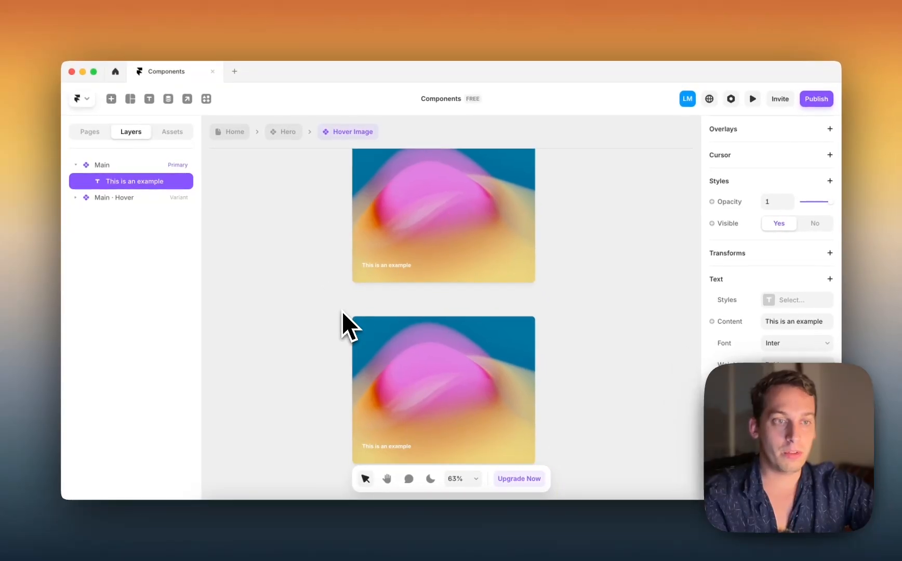
scroll(342, 312, down, 2)
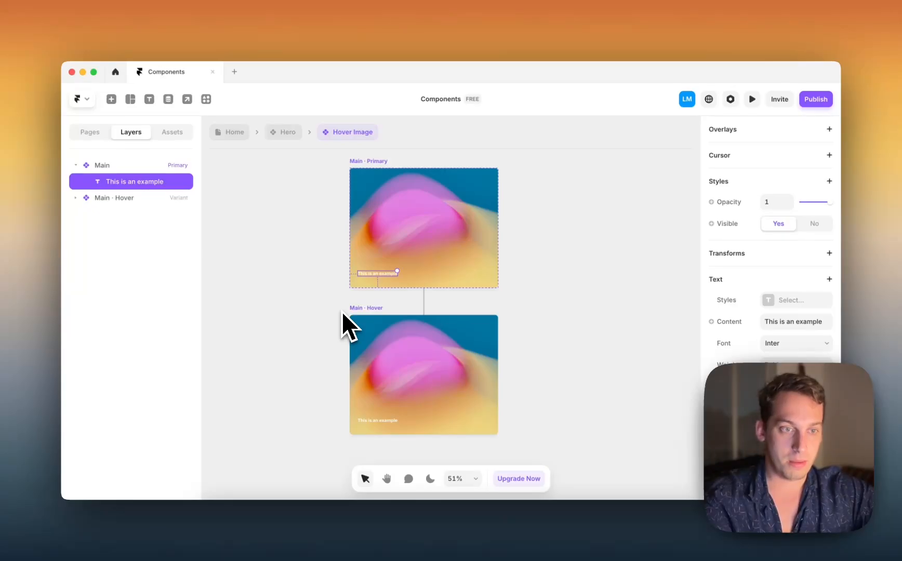
key(shift+Down)
key(shift+Down)
key(shift+Down)
key(shift+Down)
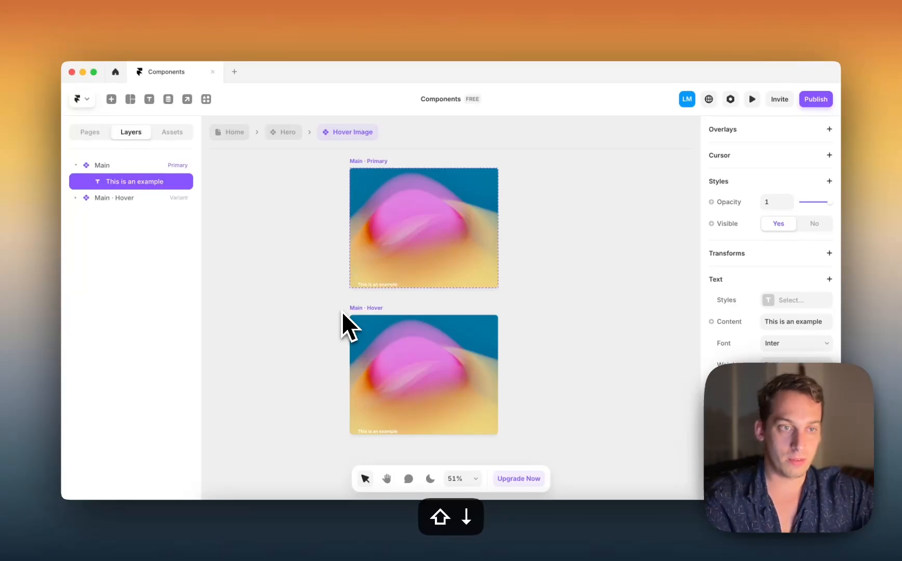
key(shift+Down)
key(shift+Down)
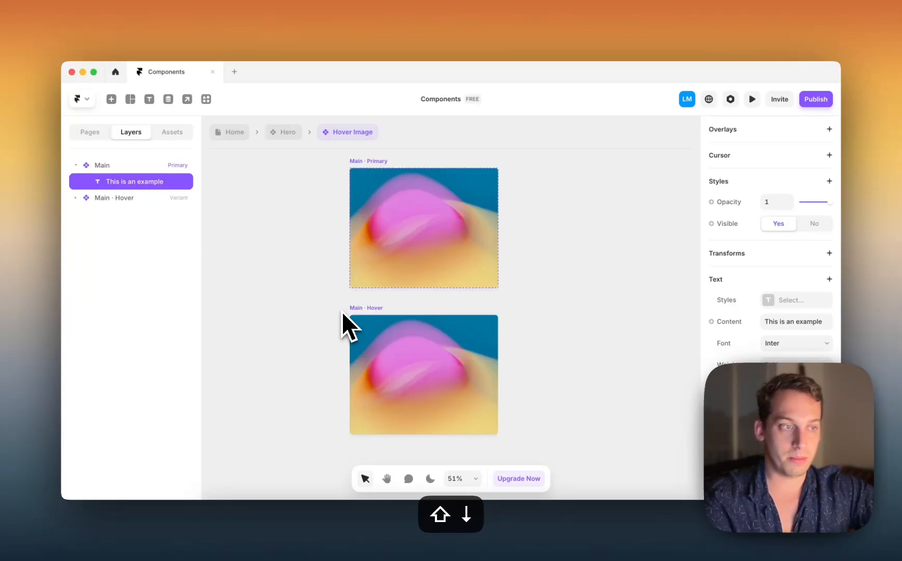
scroll(823, 267, up, 1)
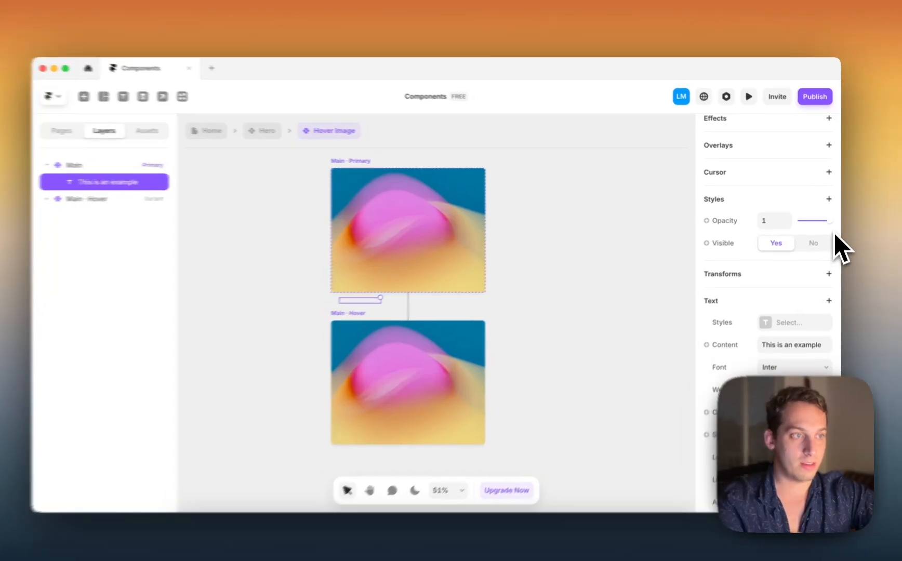
drag(830, 221, 756, 226)
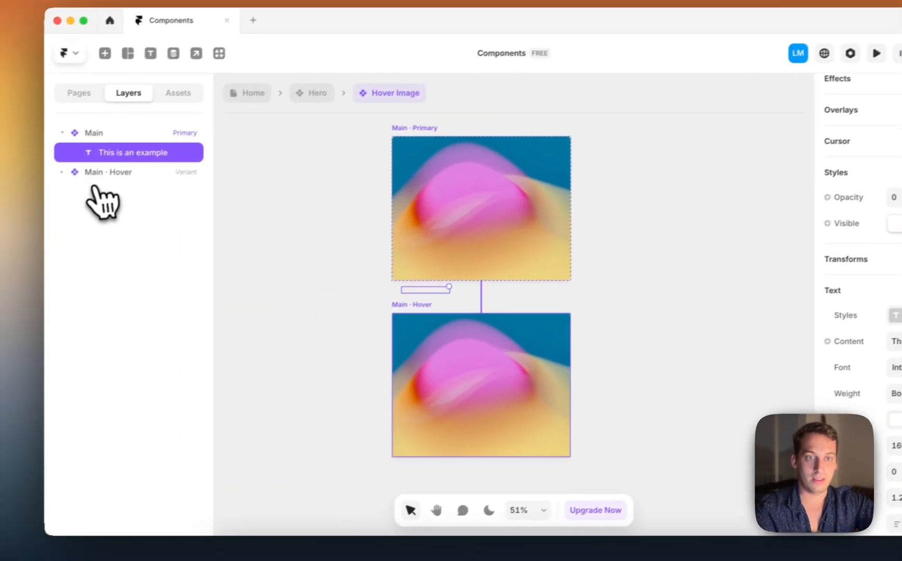
- Set the opacity of the "This is an example" text in the Main · Hover variant to 1
click(61, 172)
click(115, 193)
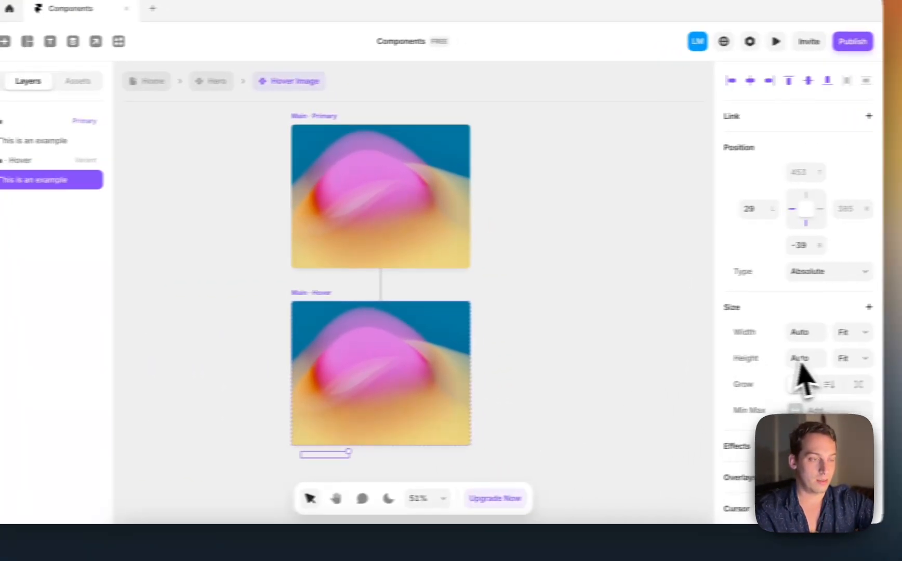
scroll(799, 374, down, 6)
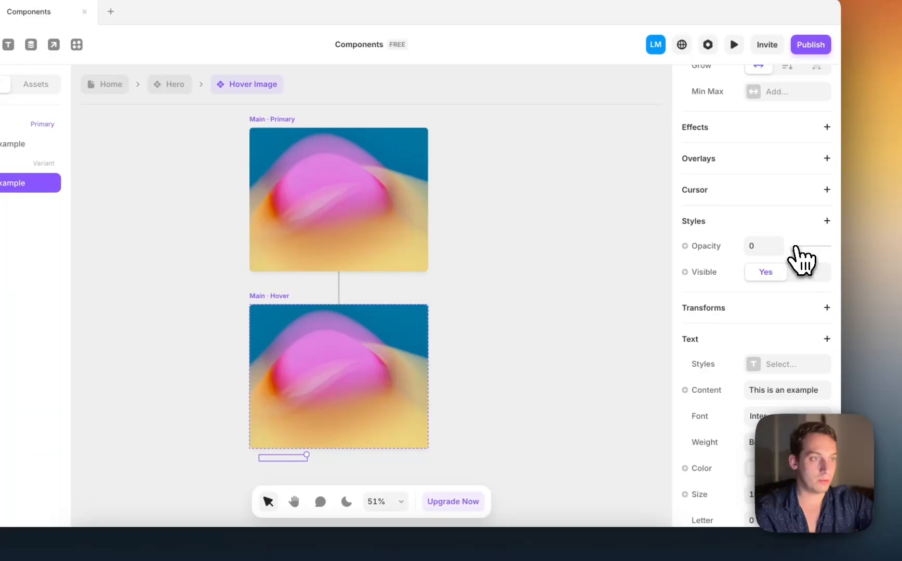
drag(795, 247, 843, 251)
- Move the Main · Hover variant's text up inside the image, near its lower-left corner
key(shift+Up)
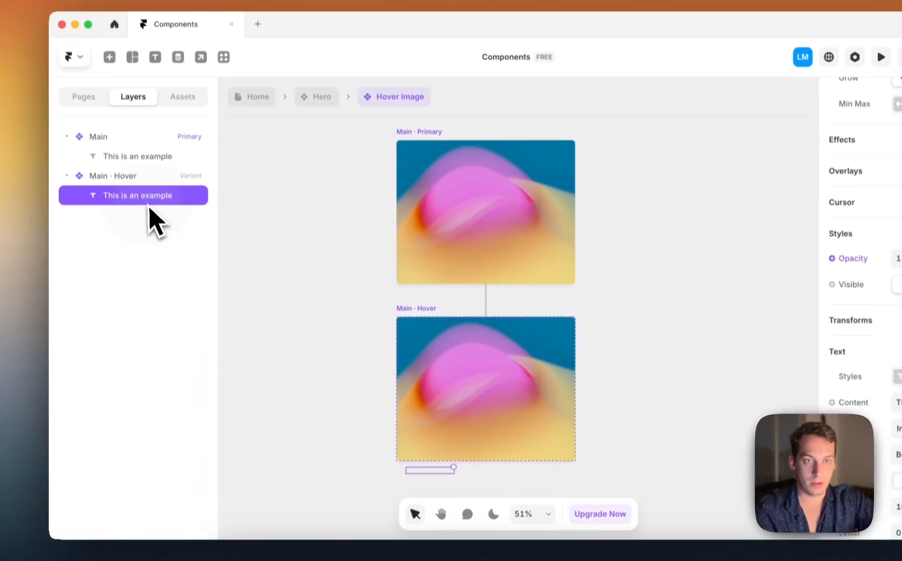
click(137, 137)
click(138, 172)
key(shift+Up)
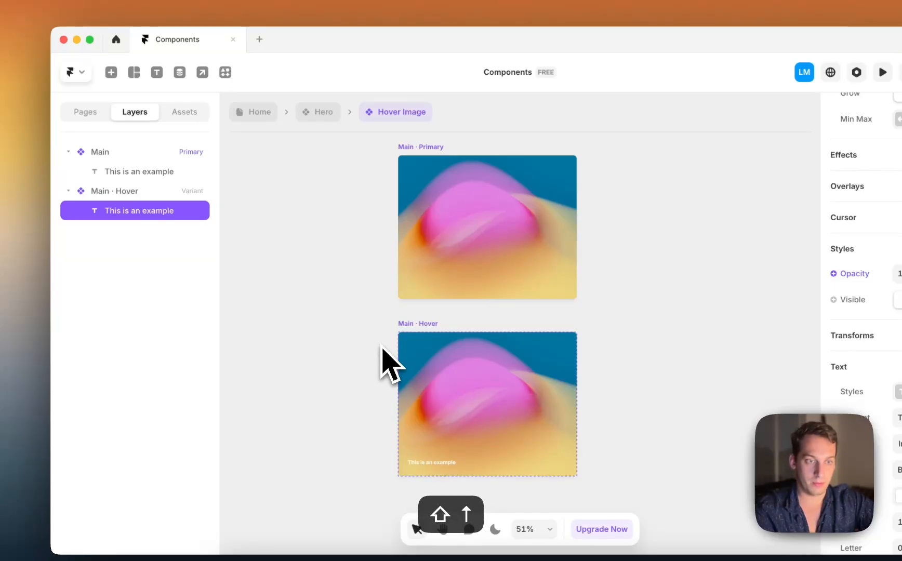
- Enlarge the Main primary variant's "This is an example" text to a font size slightly below 26
click(150, 172)
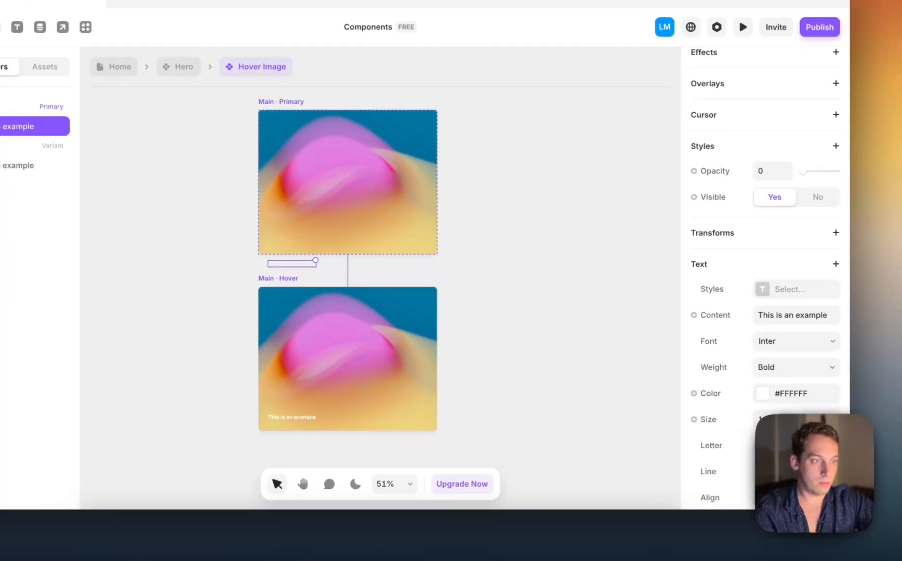
click(766, 415)
key(shift+Up)
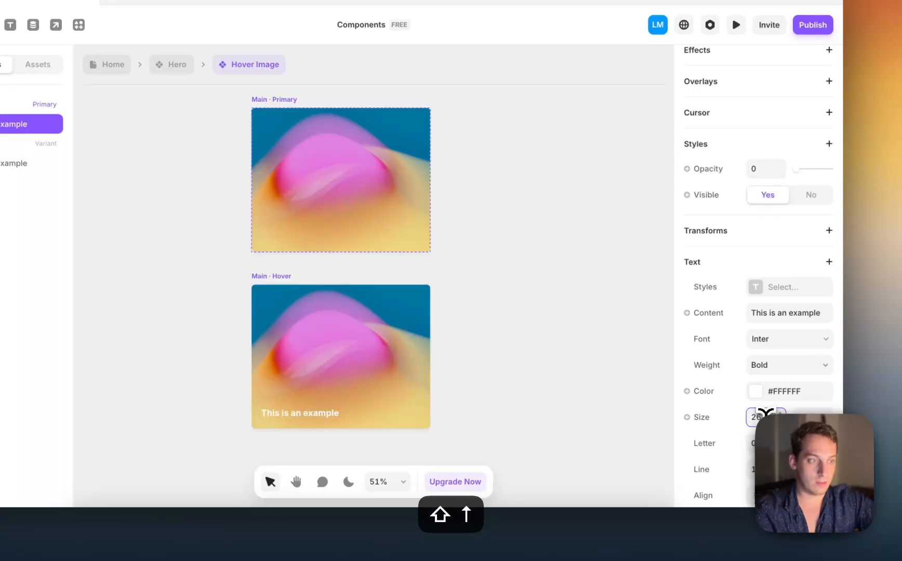
key(Down)
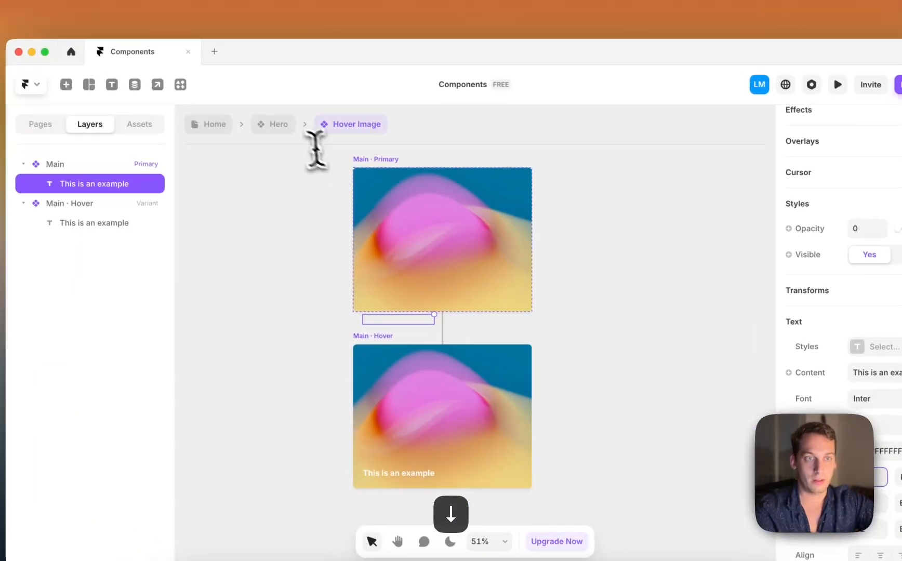
- Return to the Home page and preview the Desktop breakpoint to test the hover text on the Hero image, closing the preview when done
click(177, 64)
click(280, 222)
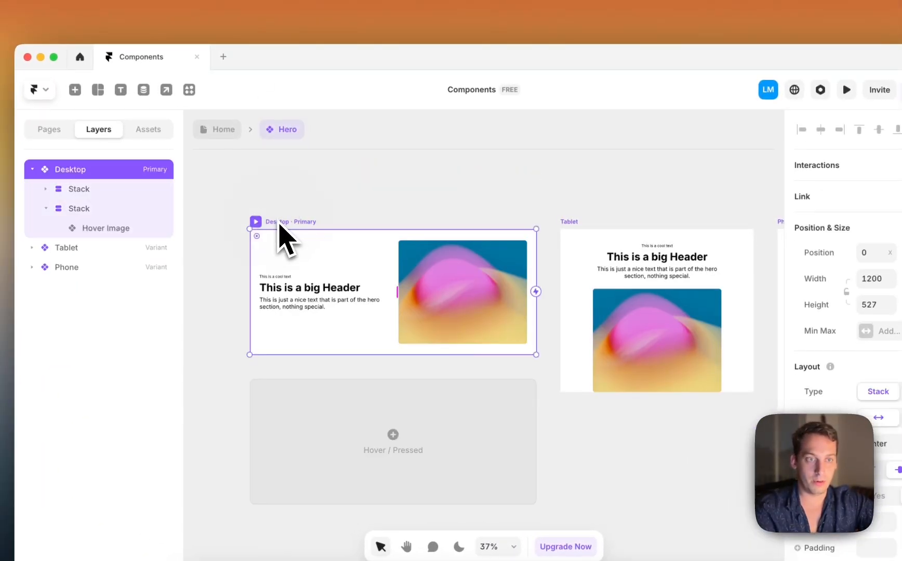
click(218, 135)
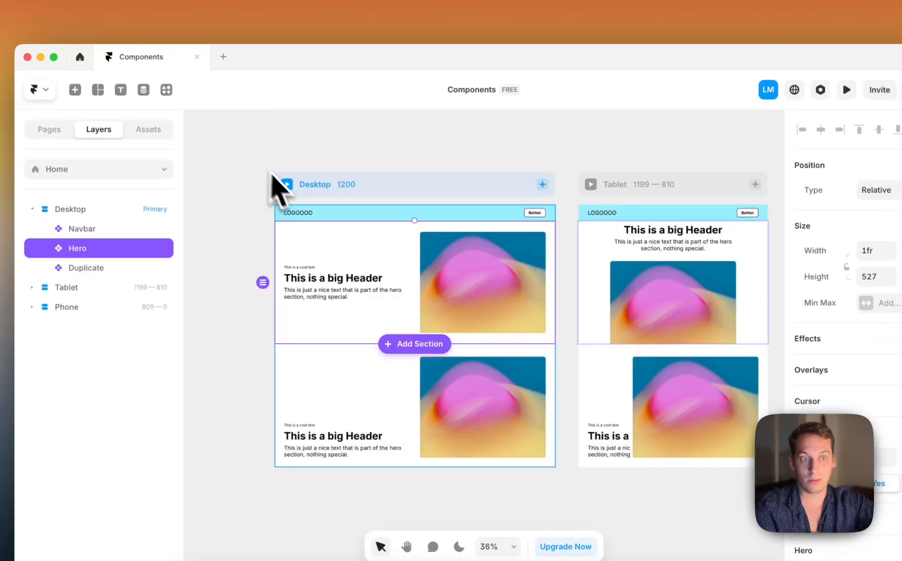
click(273, 175)
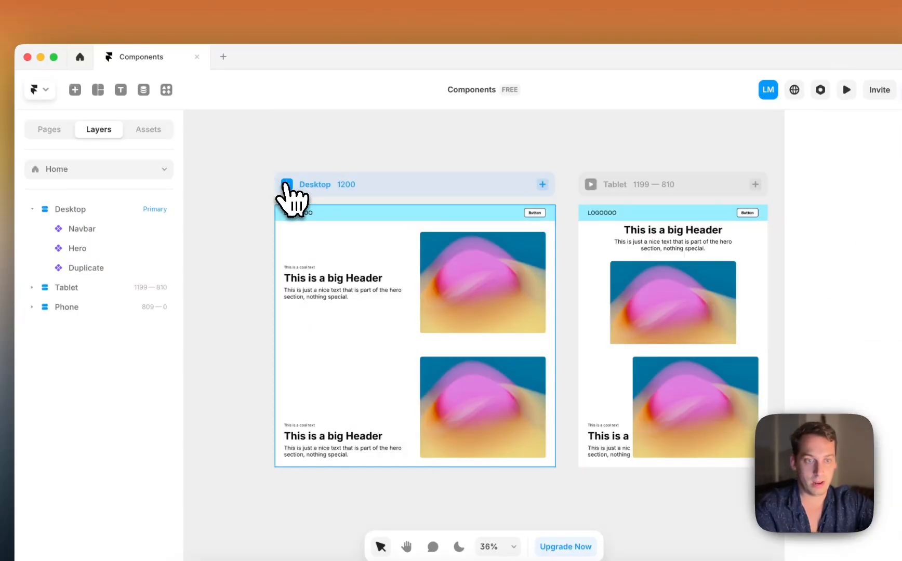
click(287, 185)
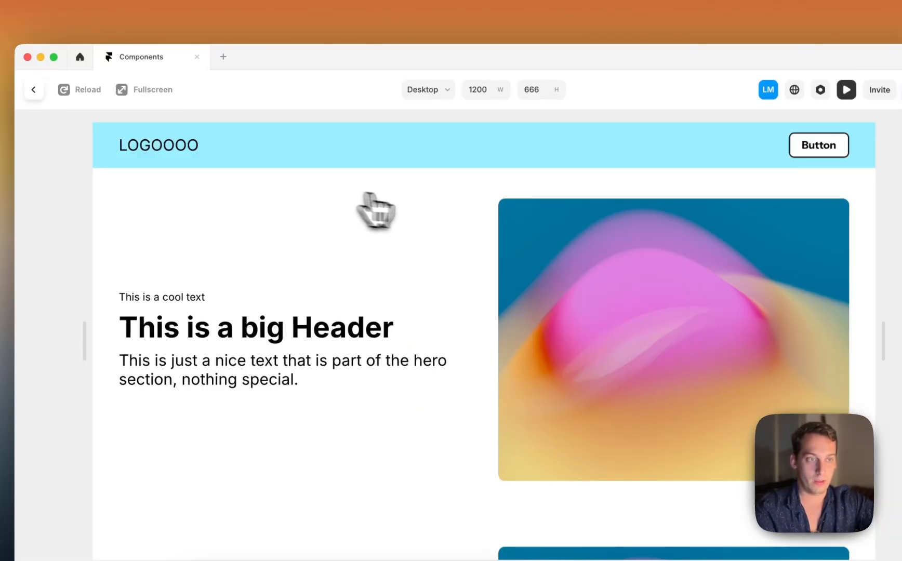
mouse_move(523, 258)
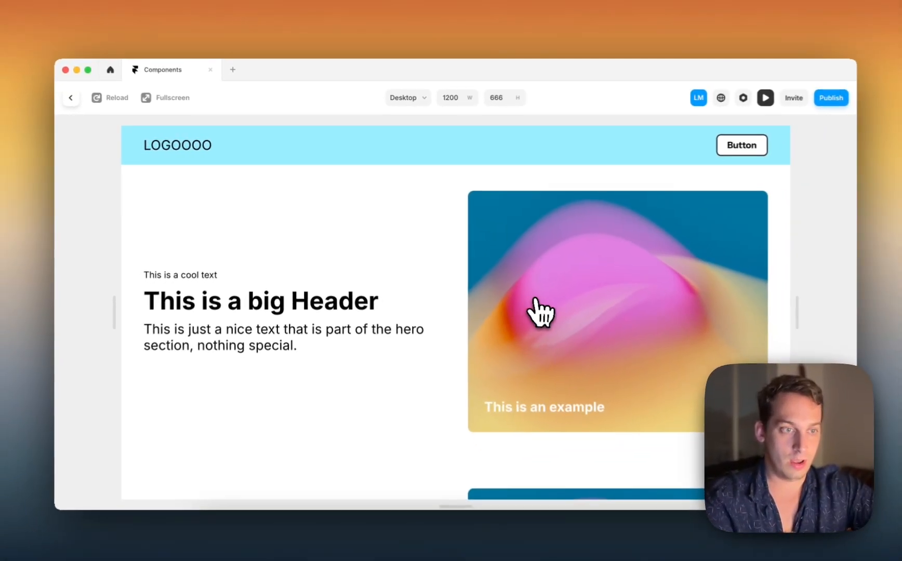
mouse_move(564, 387)
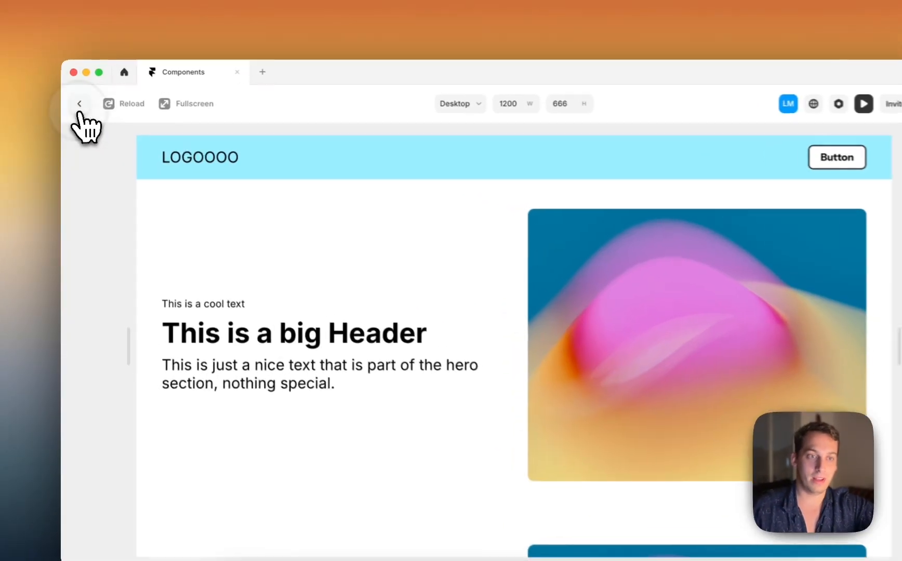
click(76, 99)
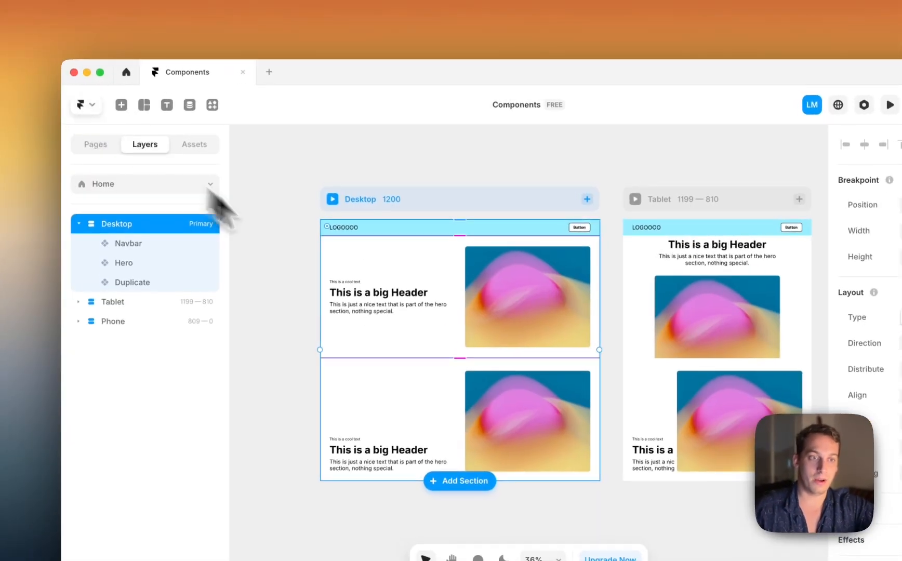
click(297, 252)
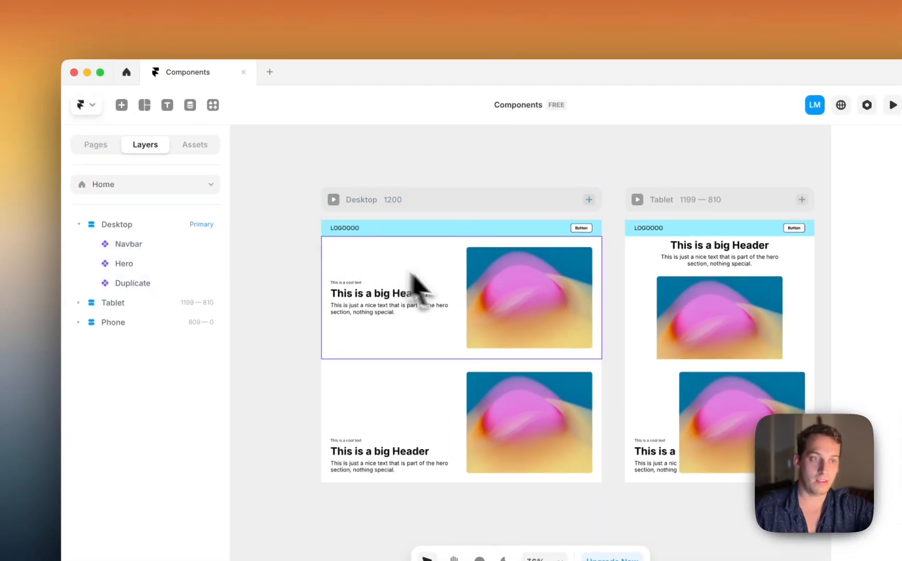
click(450, 288)
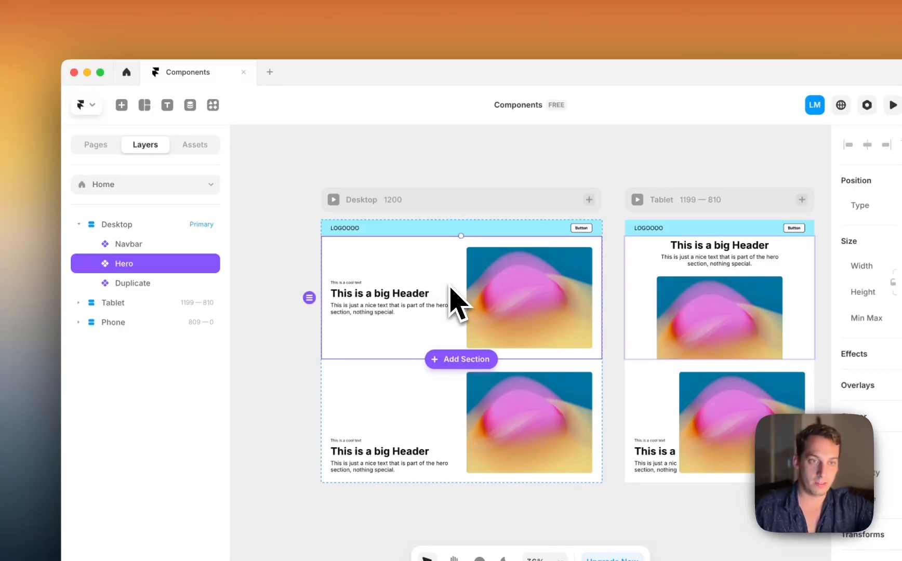
click(315, 268)
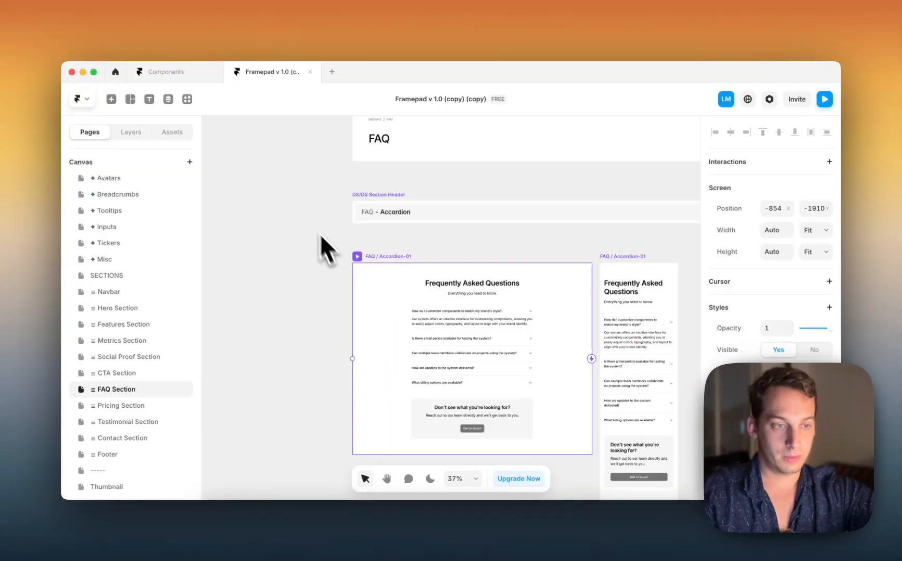
- Look through the Accordion and Static FAQ components on the FAQ Section page of the Framepad project
scroll(334, 255, right, 2)
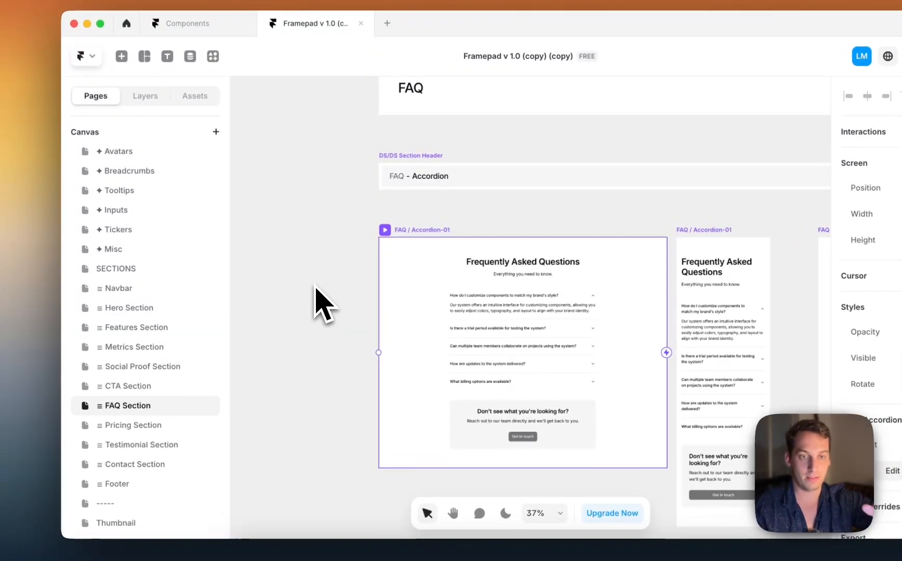
scroll(322, 304, down, 5)
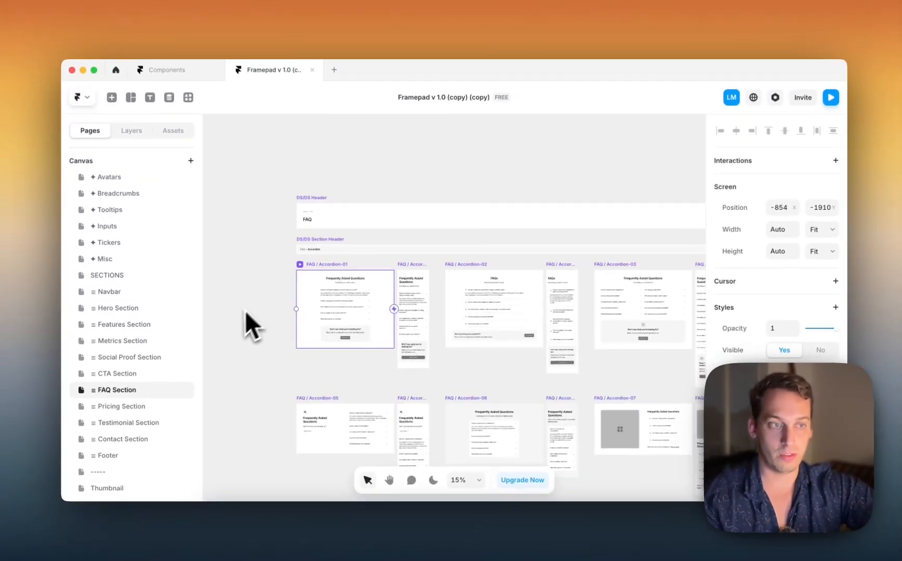
scroll(270, 302, down, 10)
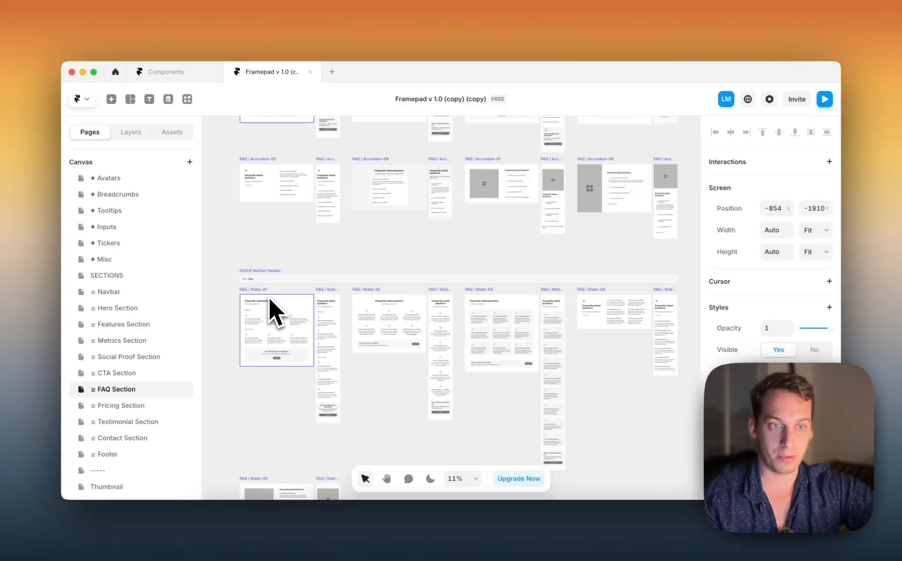
scroll(239, 311, up, 2)
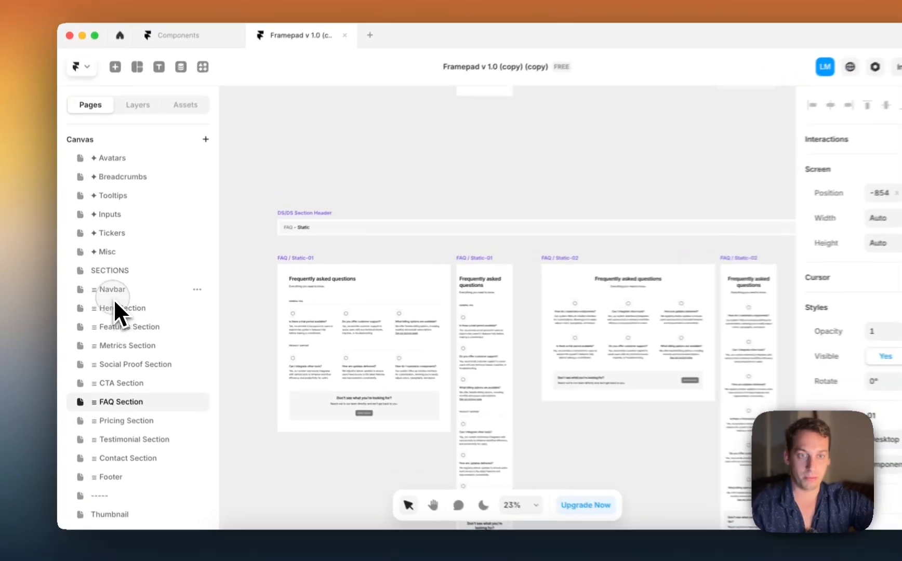
click(105, 291)
click(128, 404)
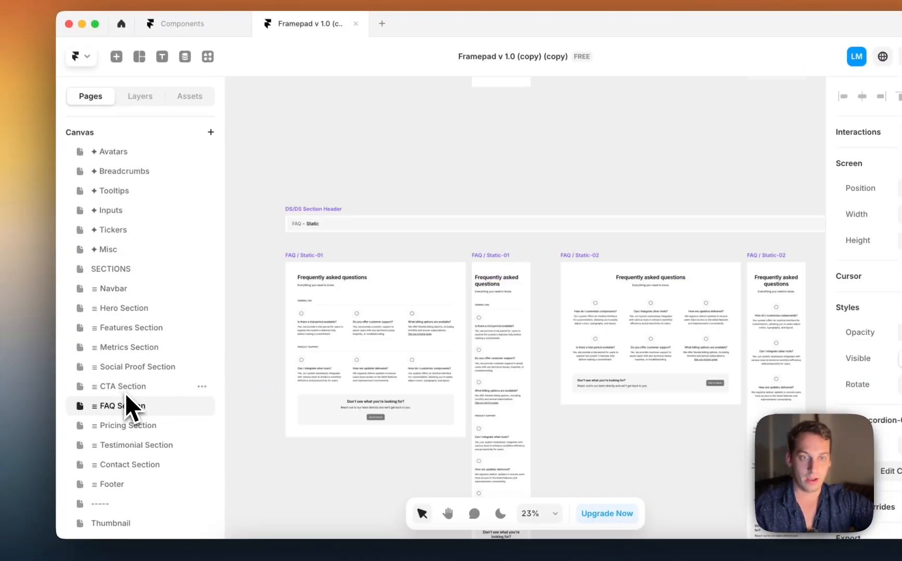
click(130, 386)
click(130, 406)
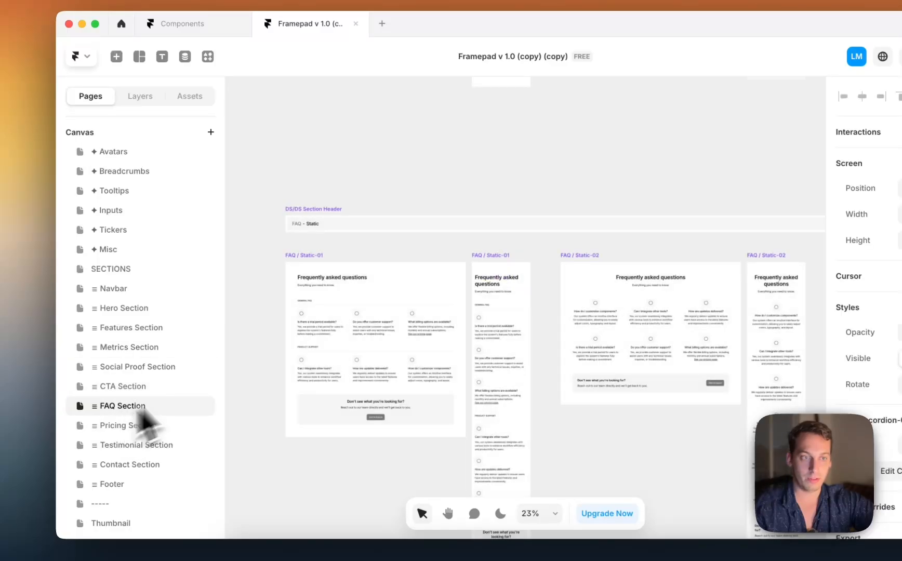
scroll(359, 265, up, 5)
scroll(358, 268, down, 4)
scroll(359, 268, down, 3)
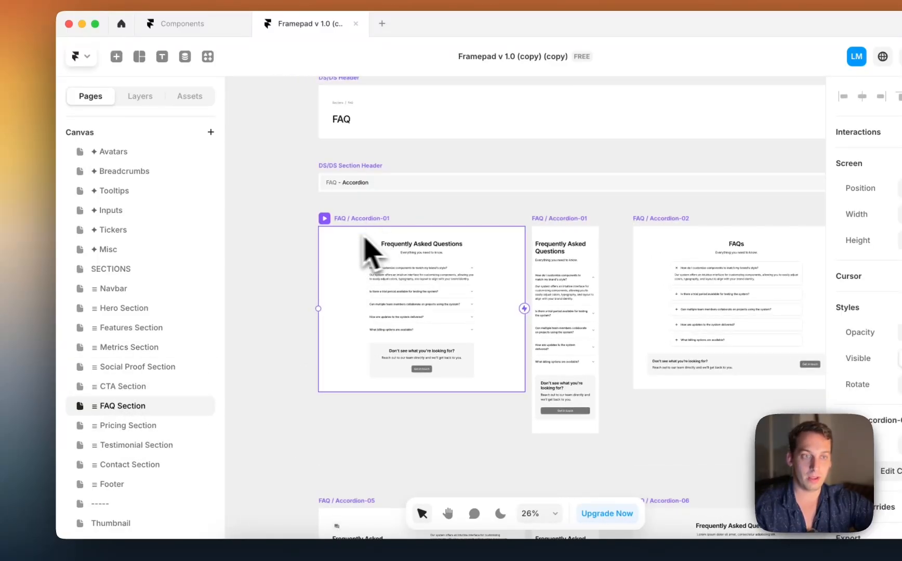
- Preview the FAQ / Accordion-01 section and test expanding and collapsing several questions, closing the preview when done
click(324, 218)
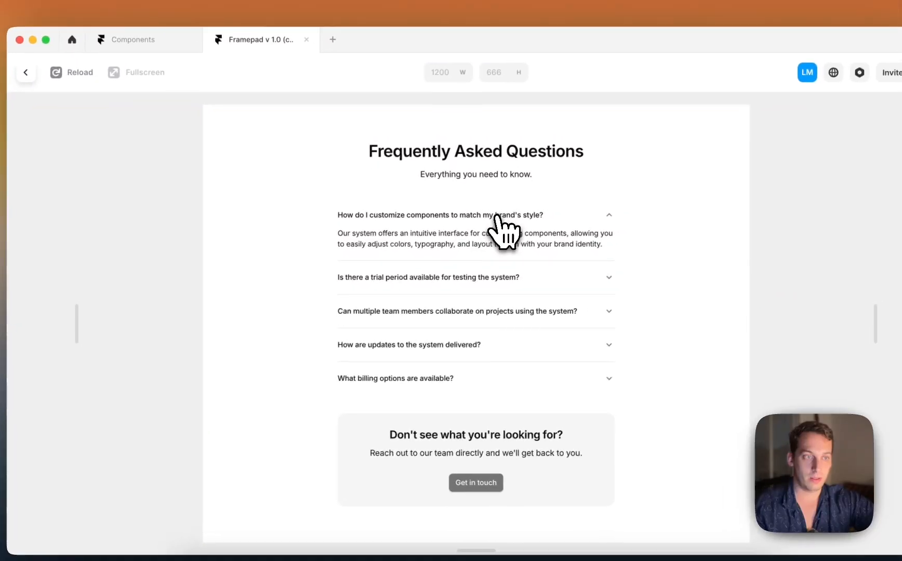
click(606, 270)
click(581, 265)
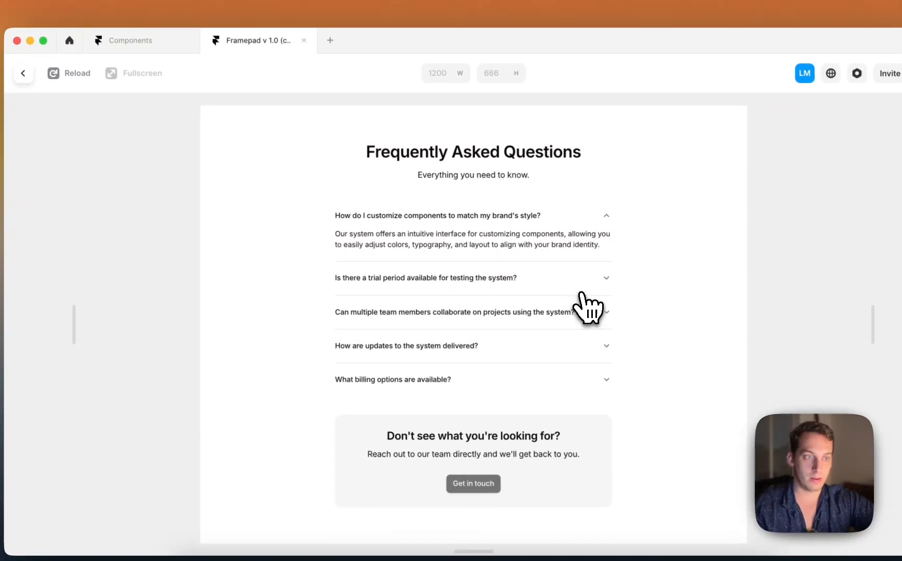
click(579, 306)
click(580, 305)
click(580, 345)
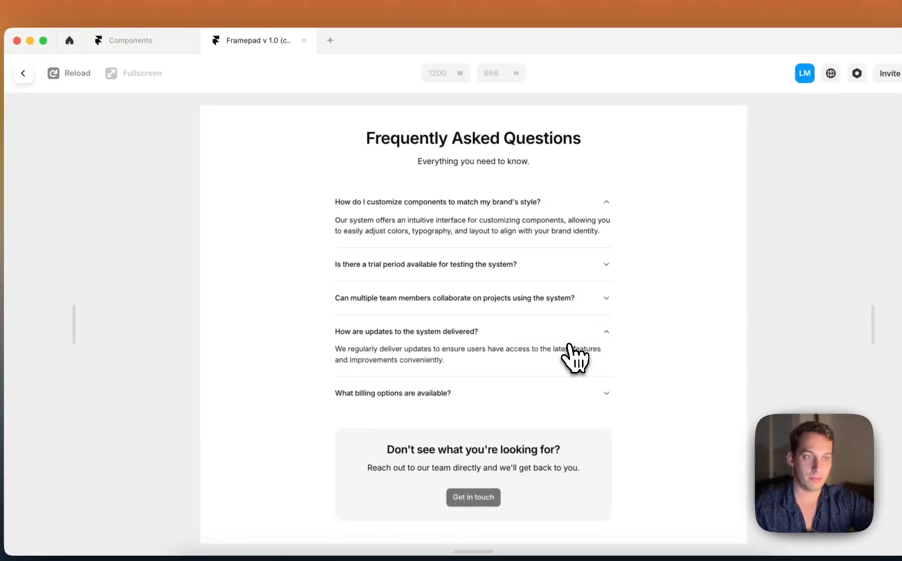
click(574, 351)
click(23, 73)
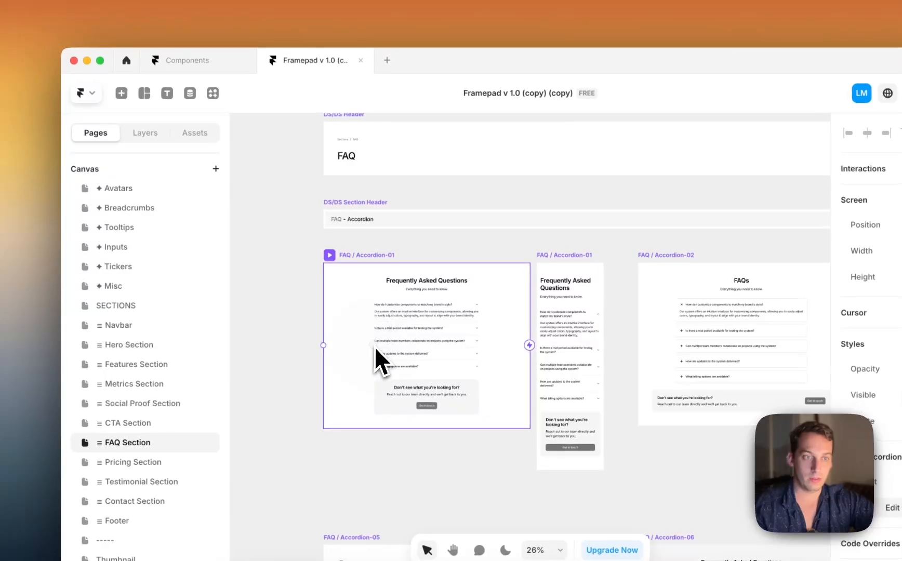
- Open the FAQ / Accordion-01 component and its nested Accordion / Style 1 component to examine the Open and Closed variants
double_click(379, 364)
scroll(395, 348, down, 3)
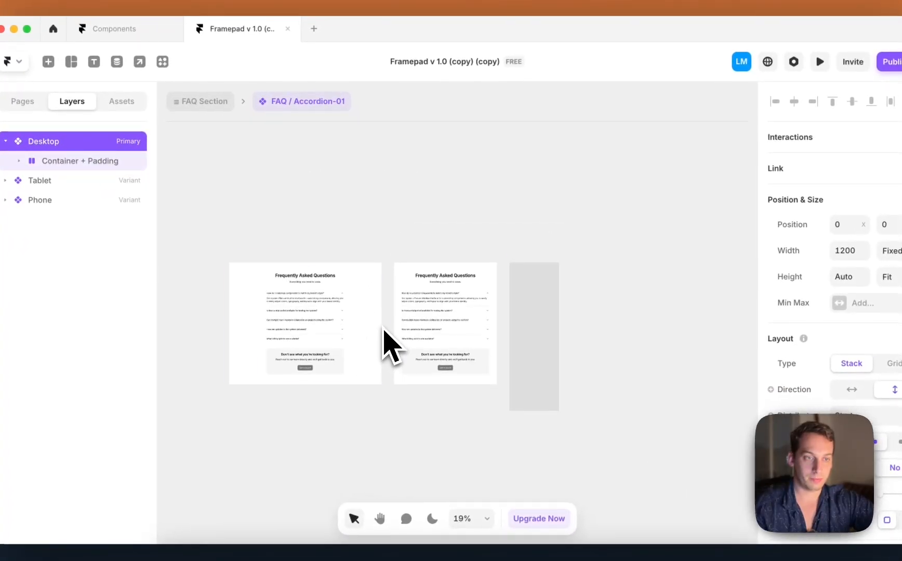
double_click(300, 322)
double_click(297, 307)
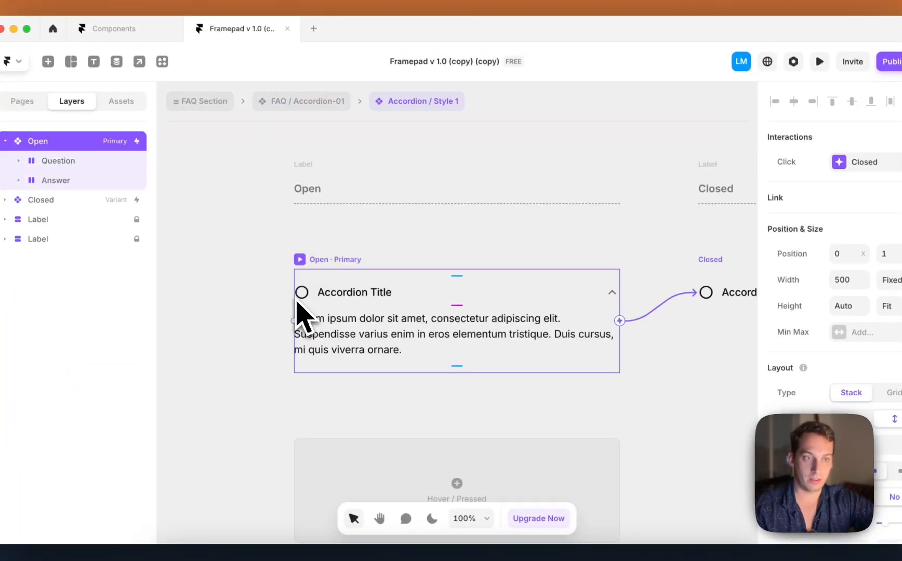
key(super+minus)
click(386, 227)
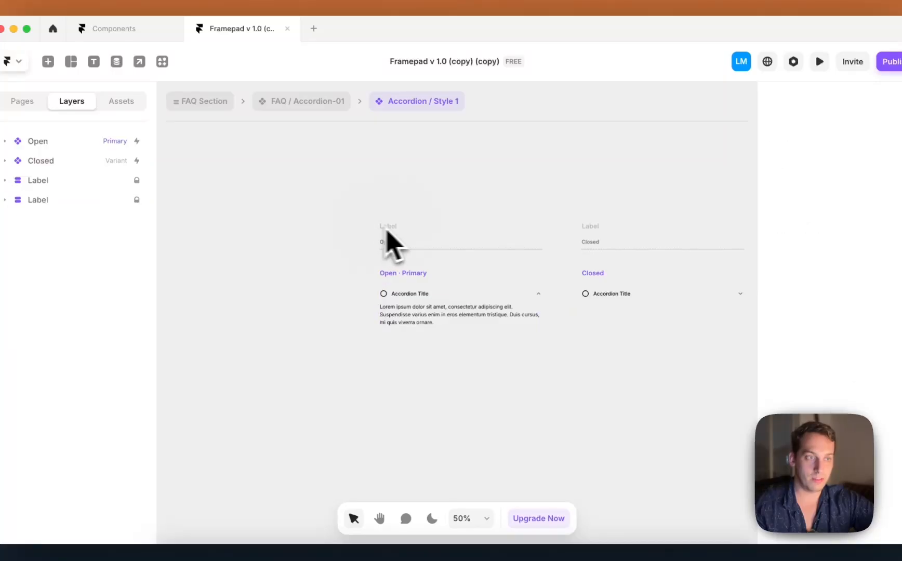
click(593, 227)
scroll(594, 233, right, 5)
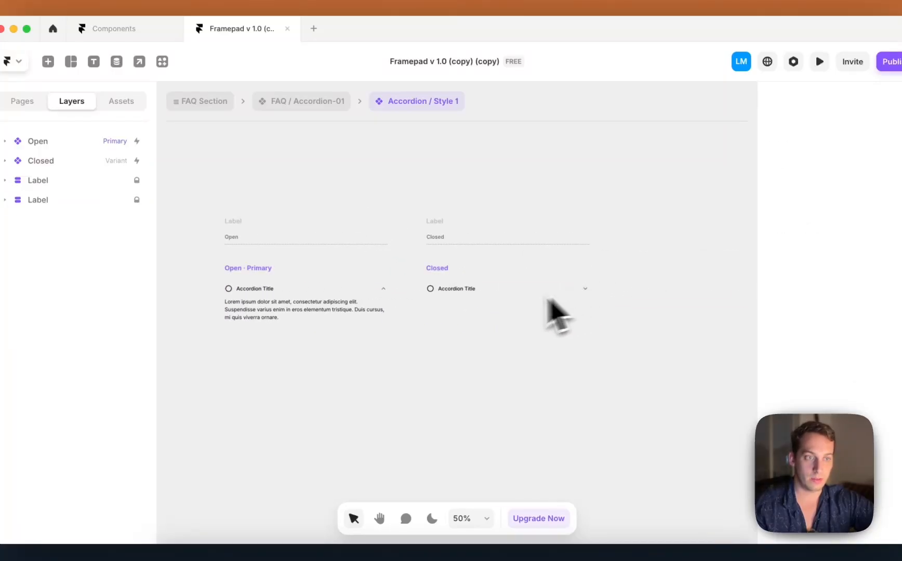
- Preview the accordion's Closed variant and toggle it open and closed
click(450, 283)
key(super+p)
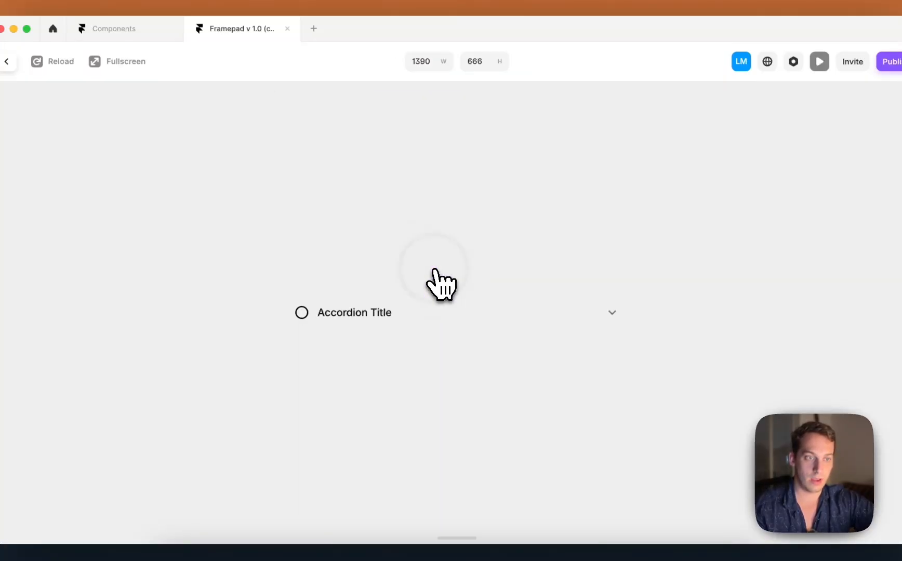
click(506, 309)
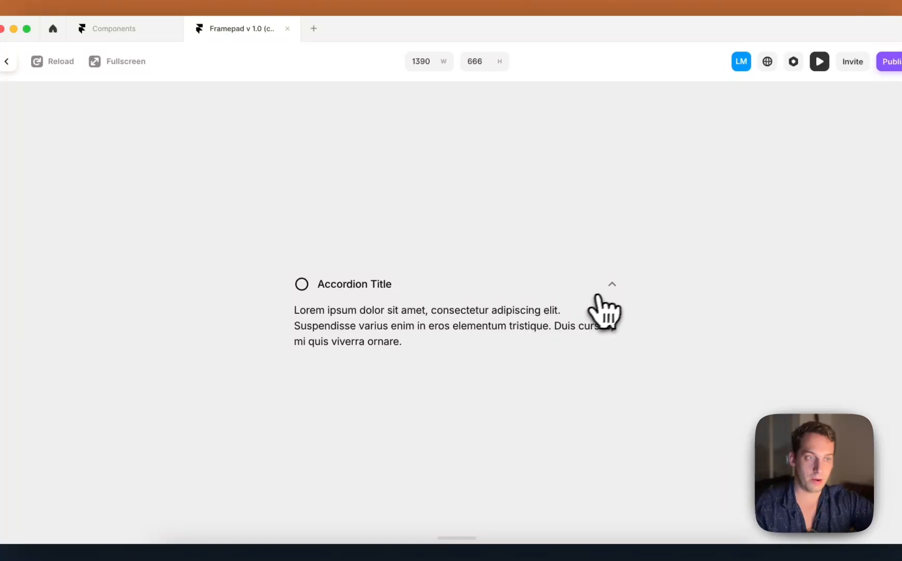
click(566, 294)
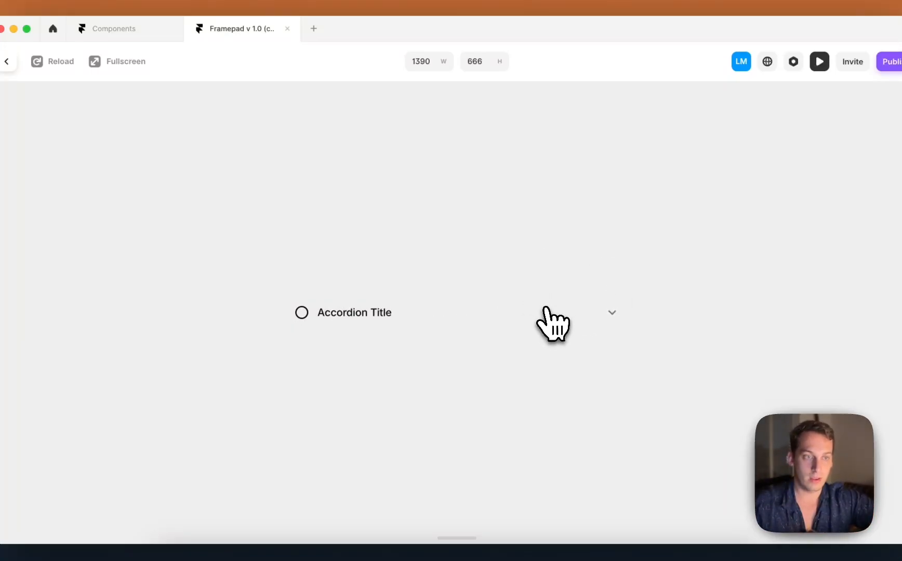
- Expand and collapse the Accordion Title once more in the preview, and exit back to the Accordion / Style 1 component
click(546, 311)
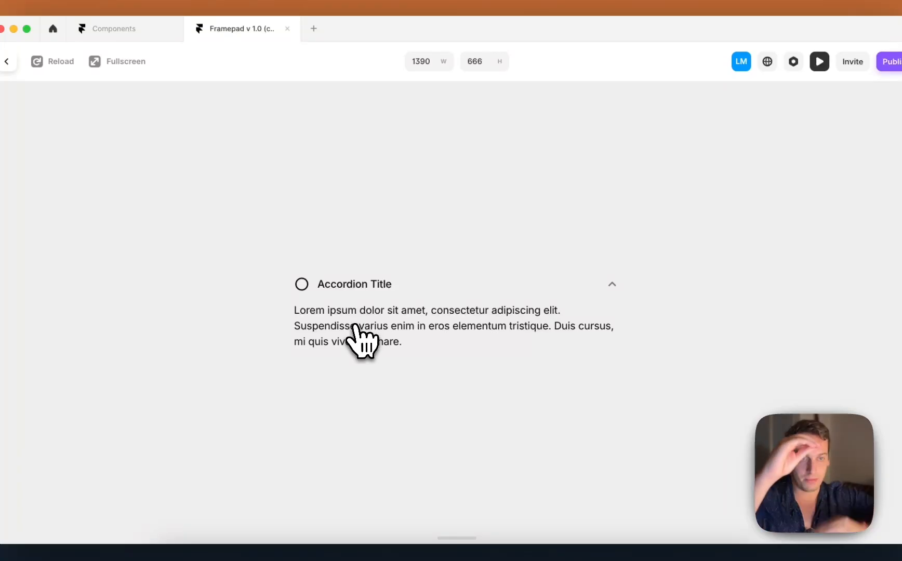
click(336, 293)
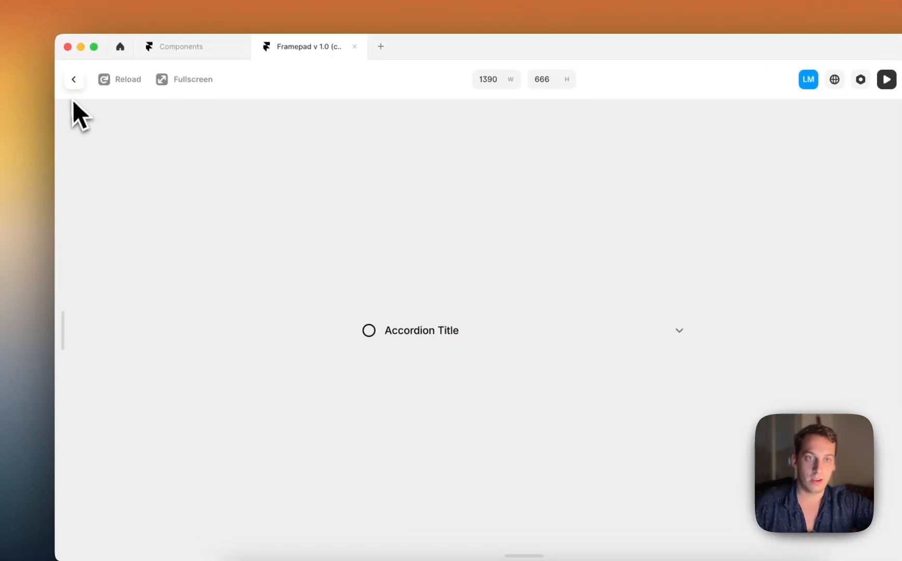
click(79, 81)
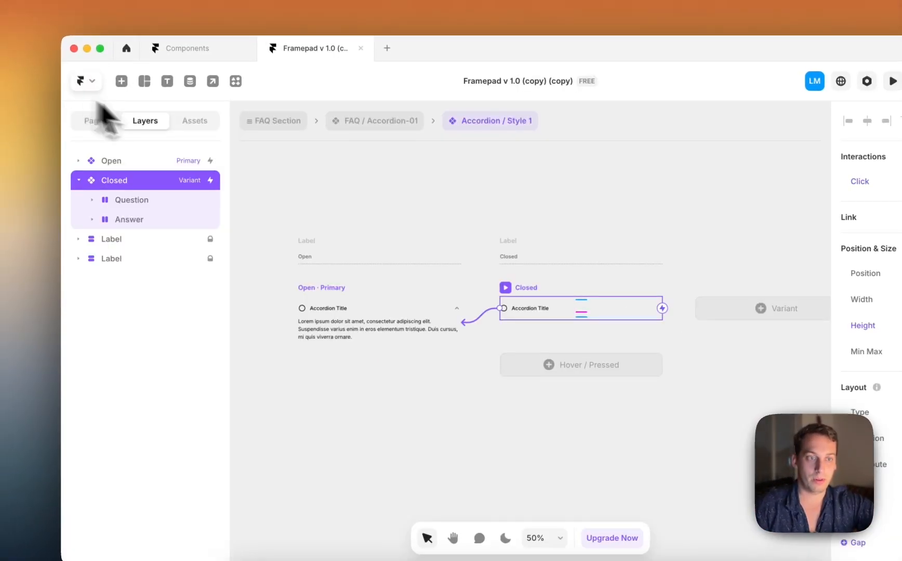
- Go back through the FAQ / Accordion-01 component to the FAQ Section page and view its accordion sections
click(373, 121)
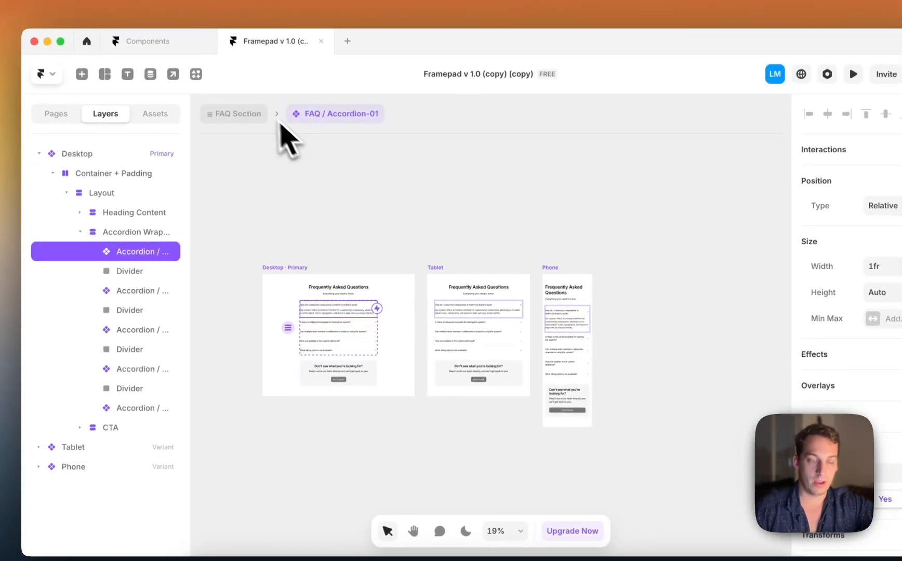
scroll(352, 244, down, 5)
click(332, 216)
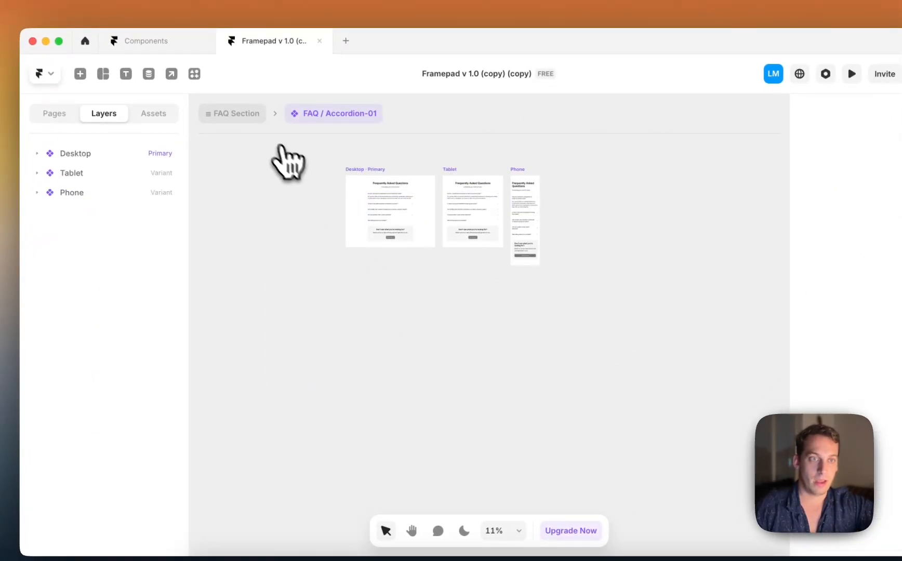
click(245, 117)
scroll(353, 345, down, 5)
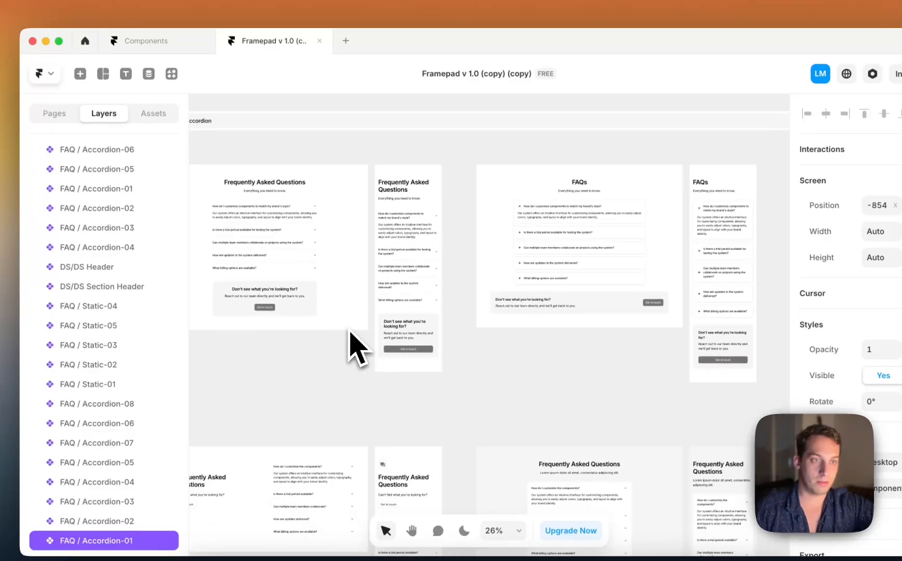
- Preview the FAQs section with boxed questions, repeatedly expand and collapse the trial period question, and close the preview
click(465, 186)
click(461, 185)
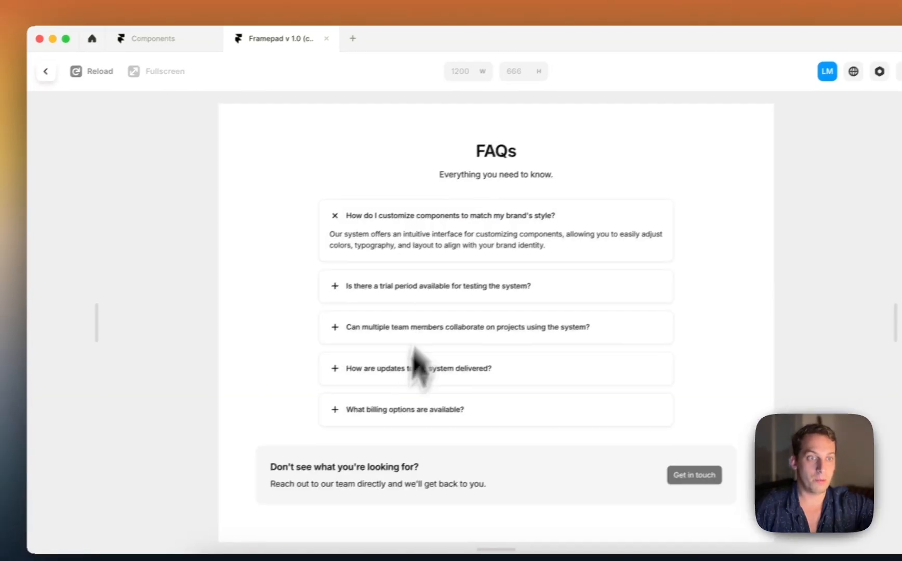
click(418, 289)
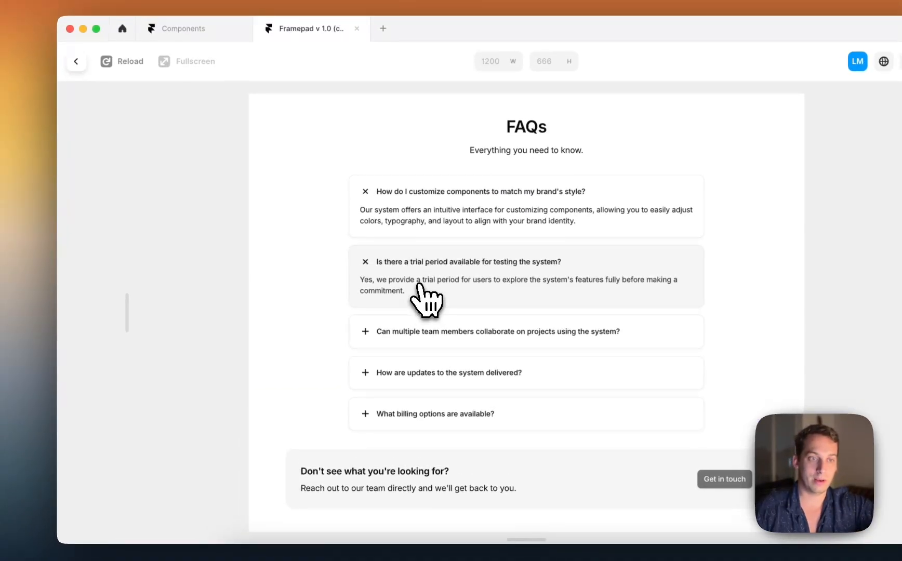
click(414, 265)
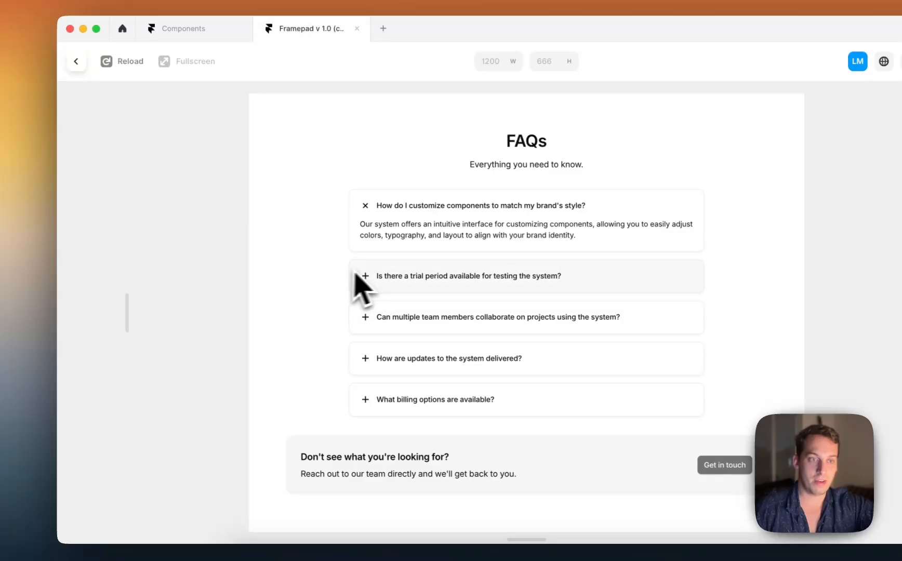
click(365, 276)
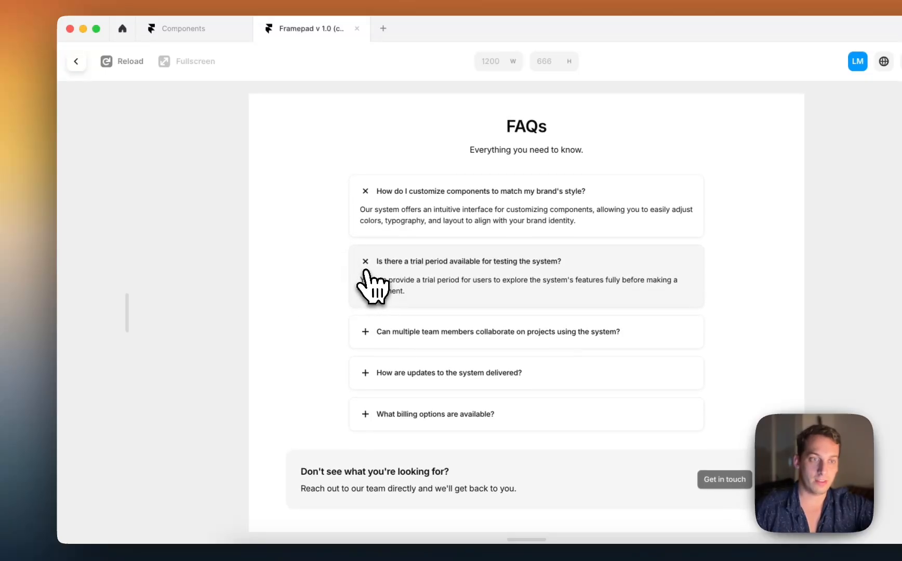
click(378, 262)
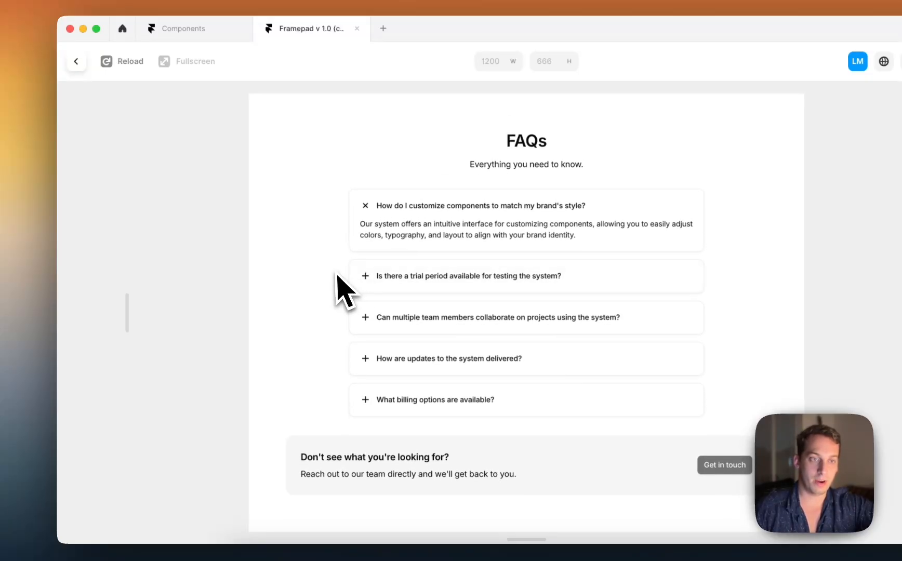
click(374, 278)
click(364, 266)
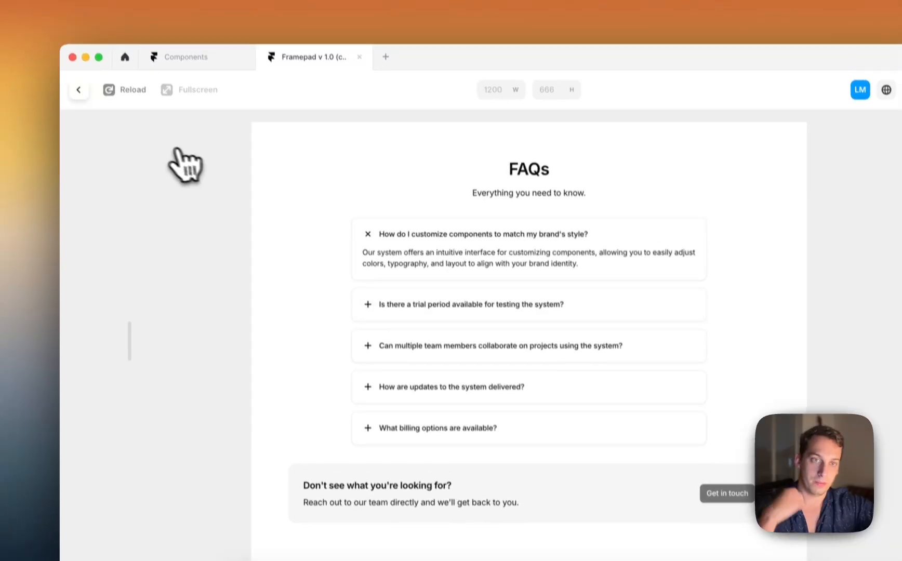
click(81, 113)
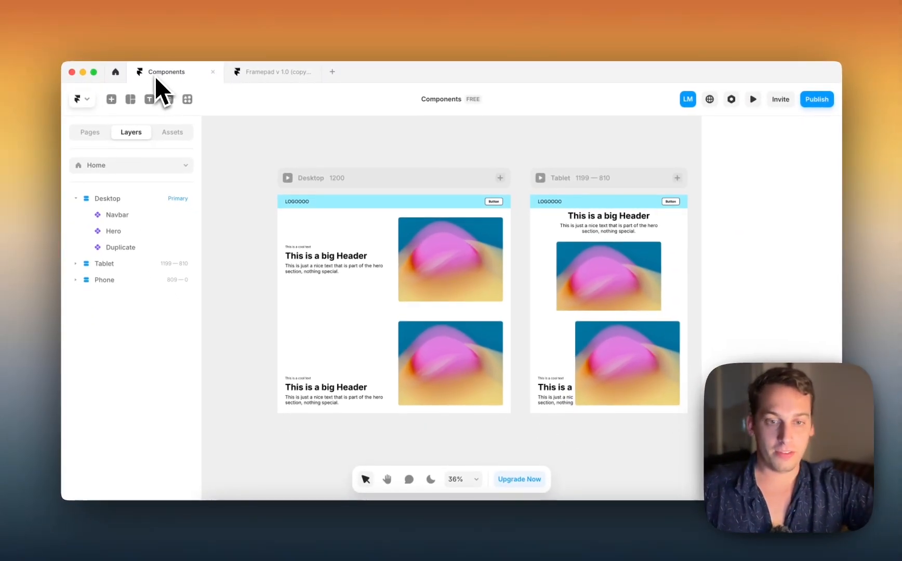